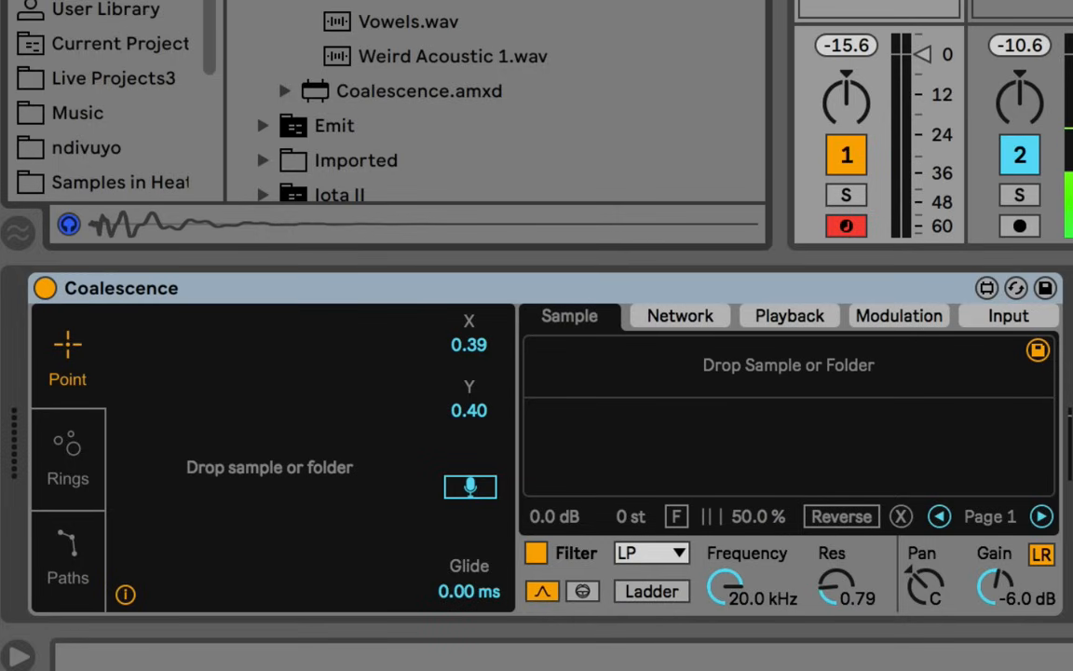
Step: Load the Guitar Harmon sample into Coalescence and place the playback point at about X 0.43, Y 0.43 on the map
{"action": "left_click_drag", "start_coordinate": [357, 284], "coordinate": [334, 472]}
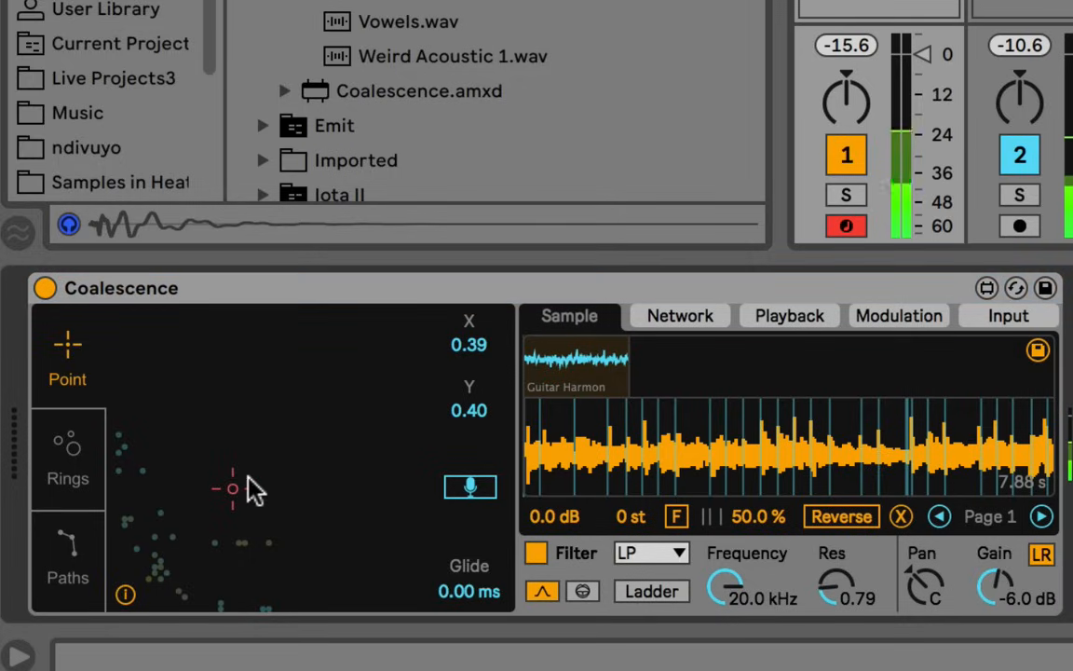
{"action": "left_click", "coordinate": [245, 483]}
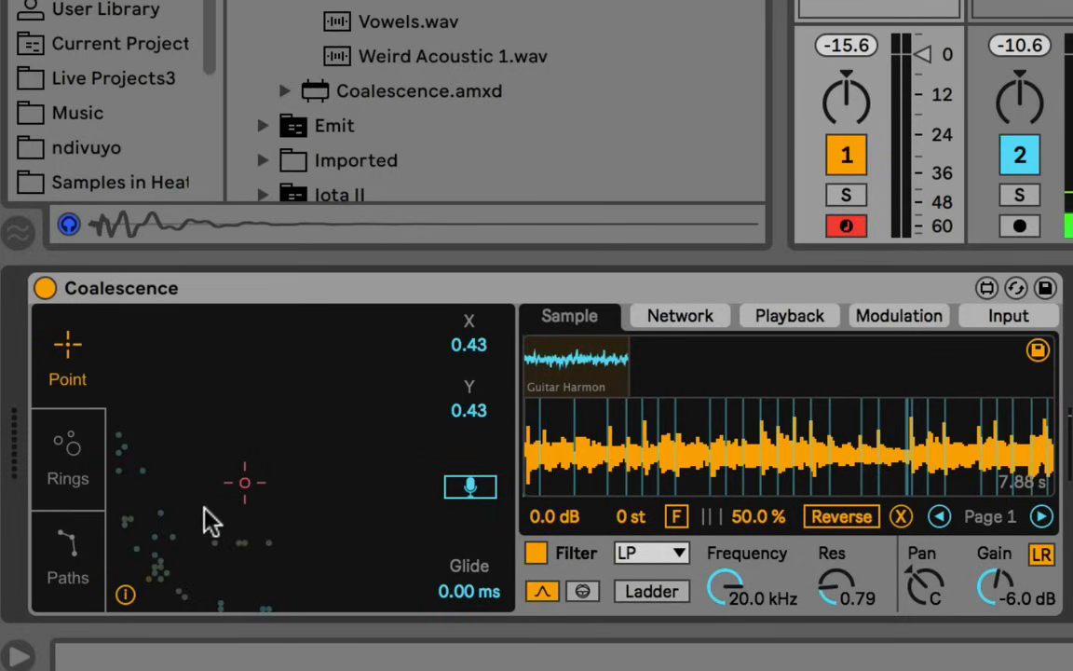
Step: Train the network with additional learning iterations to spread the grains across the map, then return to the sample view
{"action": "left_click", "coordinate": [682, 317]}
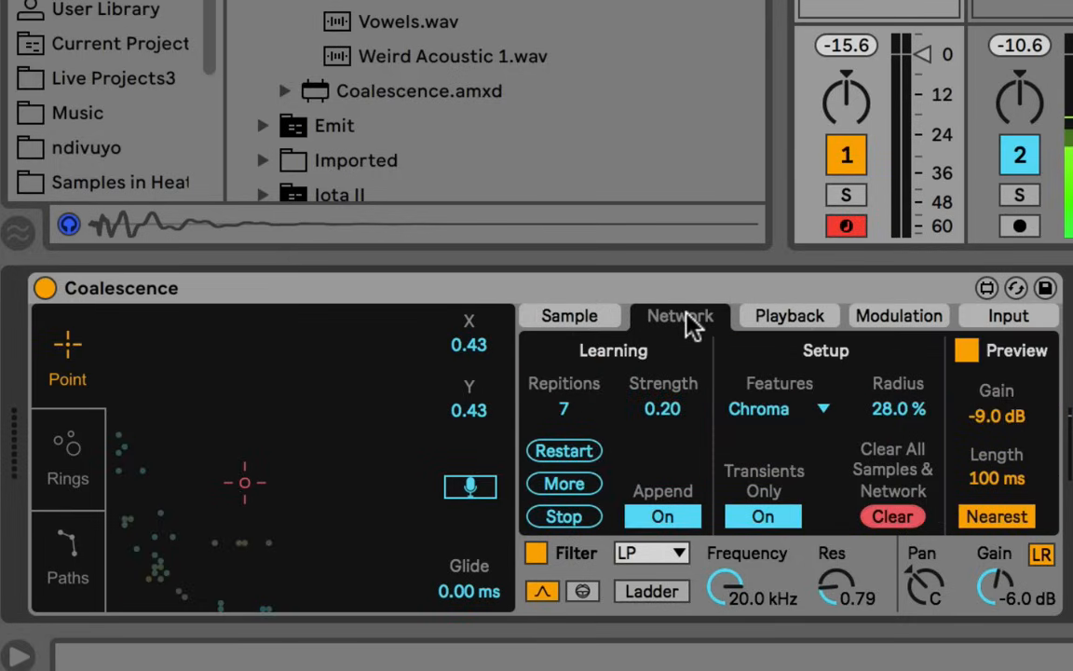
{"action": "left_click", "coordinate": [562, 484]}
{"action": "left_click", "coordinate": [563, 484]}
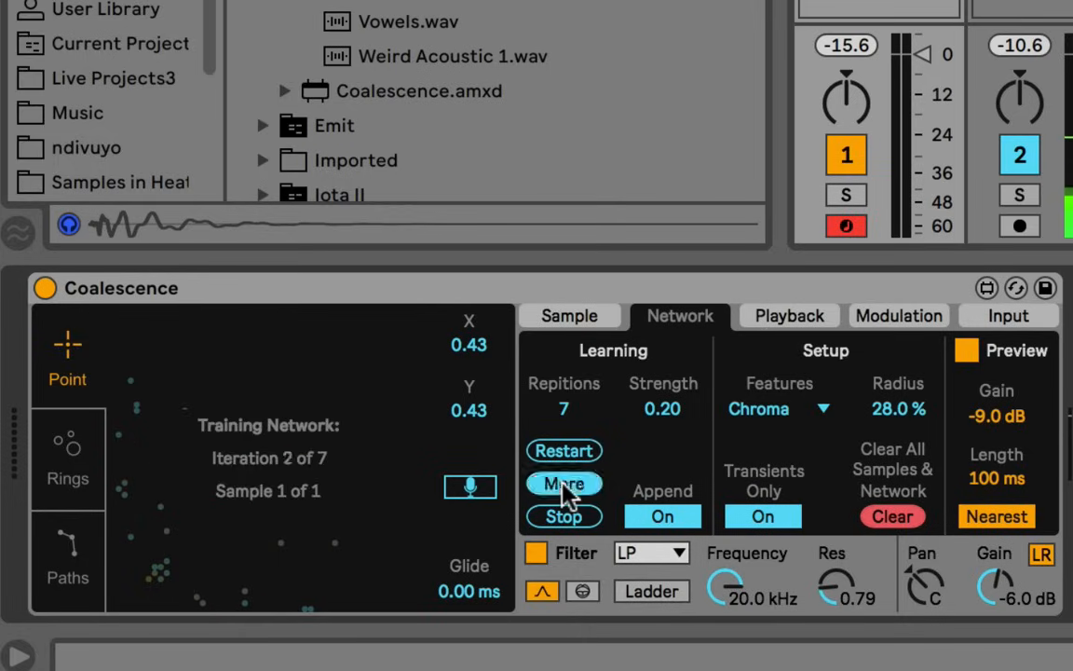
{"action": "left_click", "coordinate": [565, 486]}
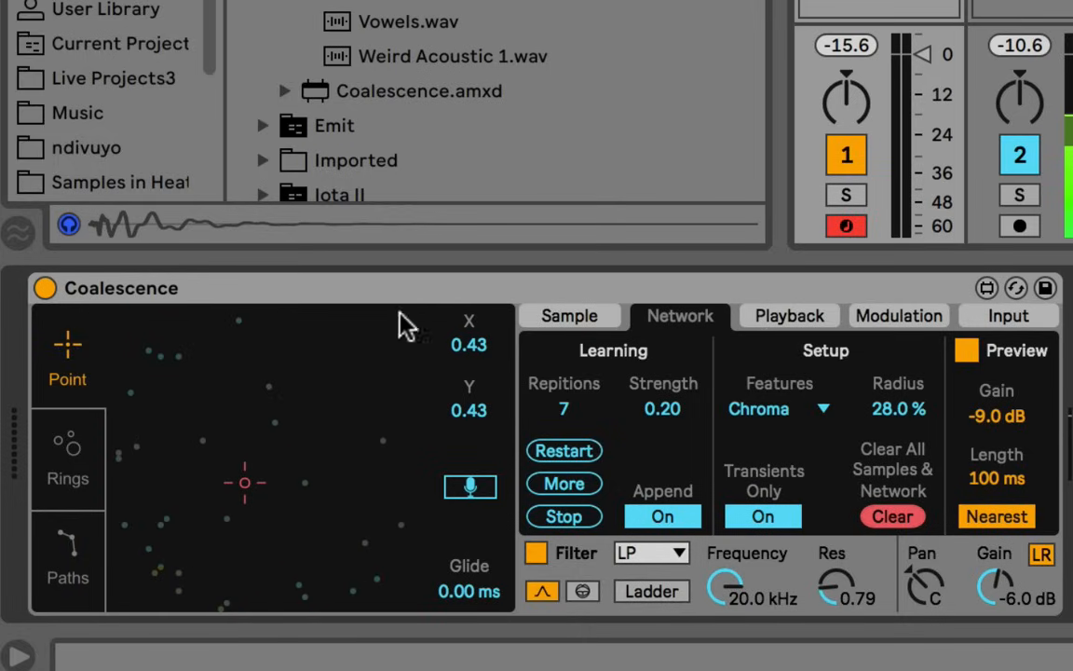
{"action": "left_click", "coordinate": [542, 322]}
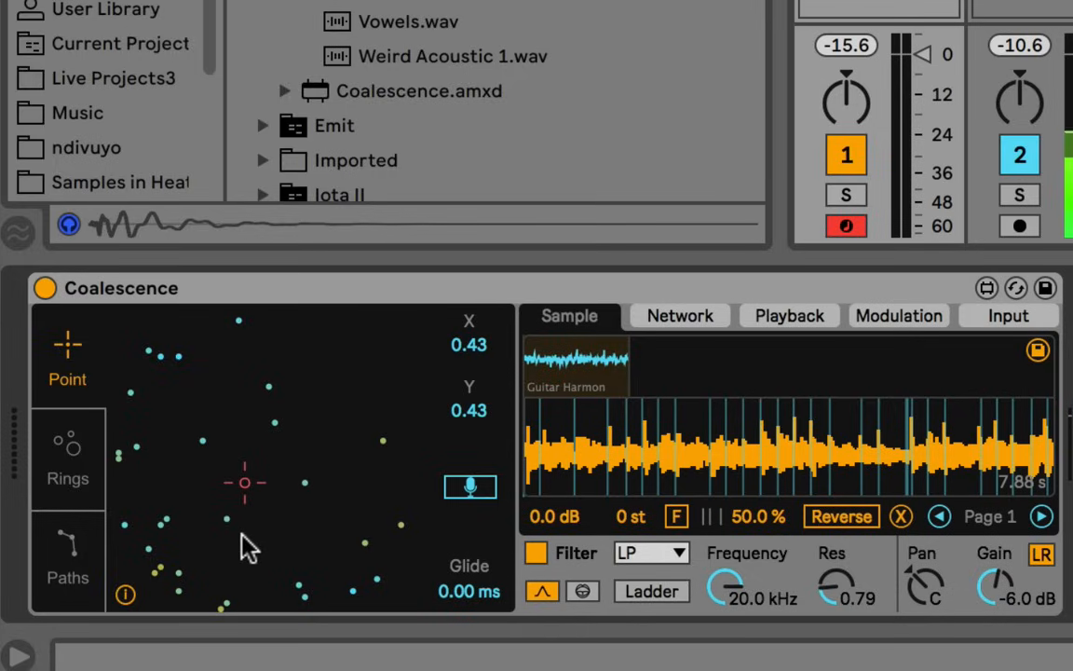
Step: Audition the guitar grains by moving the playback point around the map, ending at about X 0.26, Y 0.30
{"action": "left_click", "coordinate": [280, 465]}
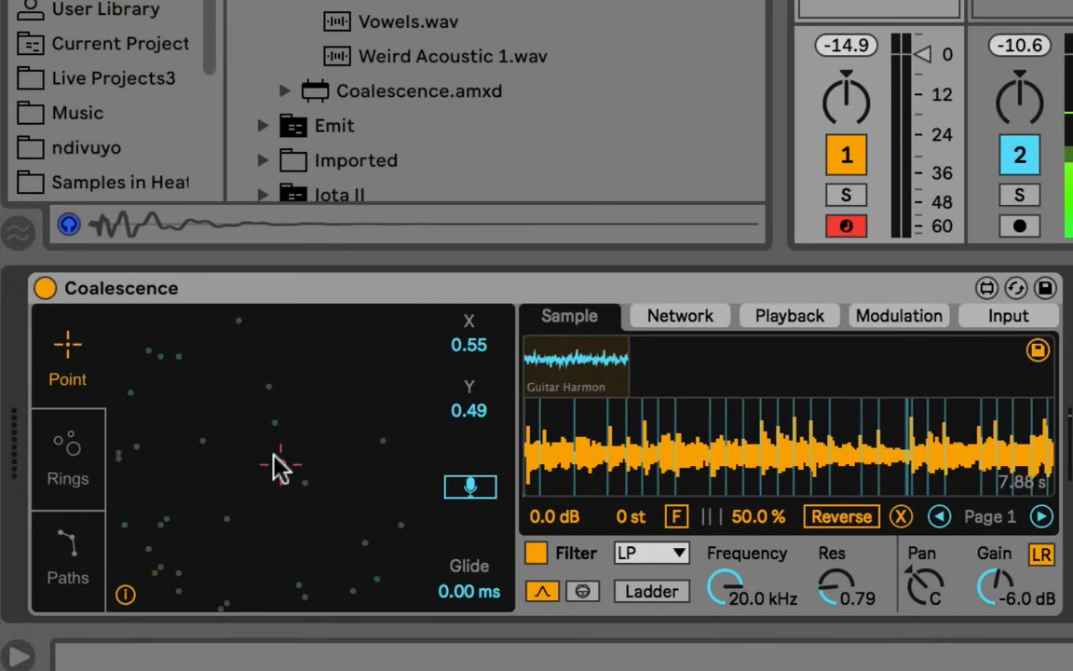
{"action": "left_click_drag", "start_coordinate": [276, 456], "coordinate": [304, 515]}
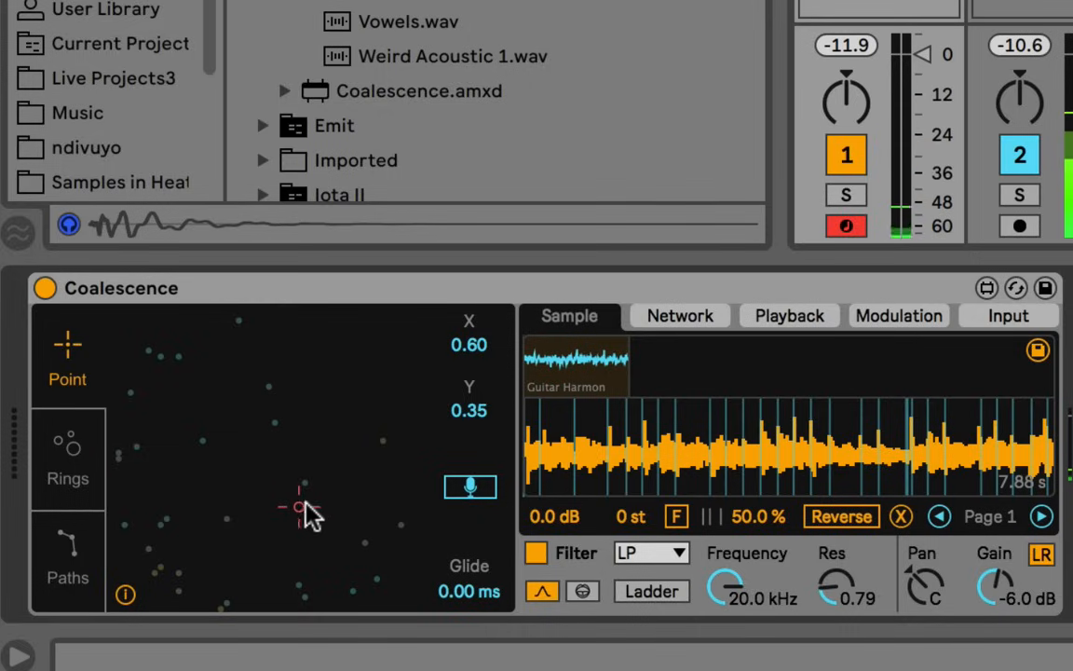
{"action": "left_click", "coordinate": [306, 501]}
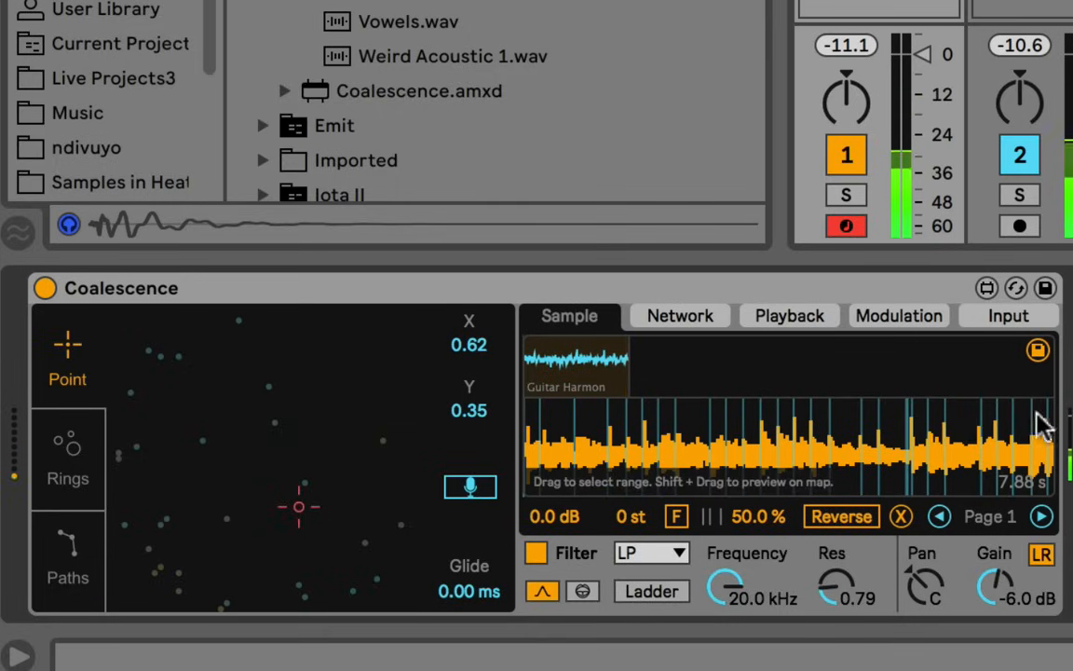
{"action": "left_click_drag", "start_coordinate": [328, 510], "coordinate": [183, 494]}
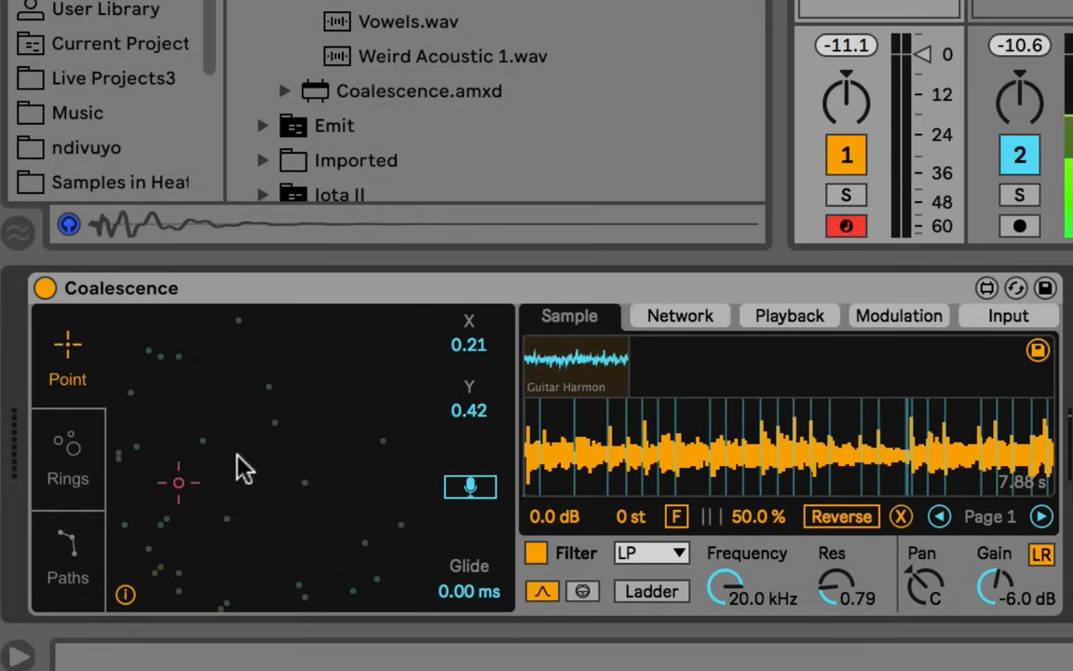
{"action": "left_click_drag", "start_coordinate": [208, 503], "coordinate": [196, 527]}
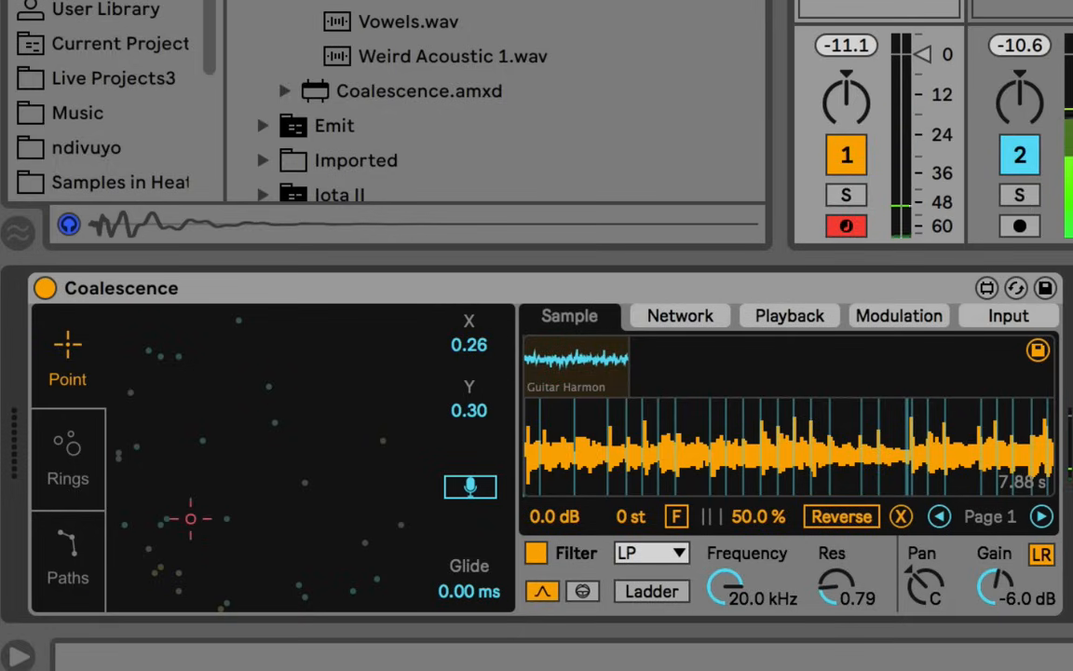
Step: Add the Kalimba sample to the map and lower its transient sensitivity to 40.6 %
{"action": "left_click_drag", "start_coordinate": [354, 2], "coordinate": [287, 464]}
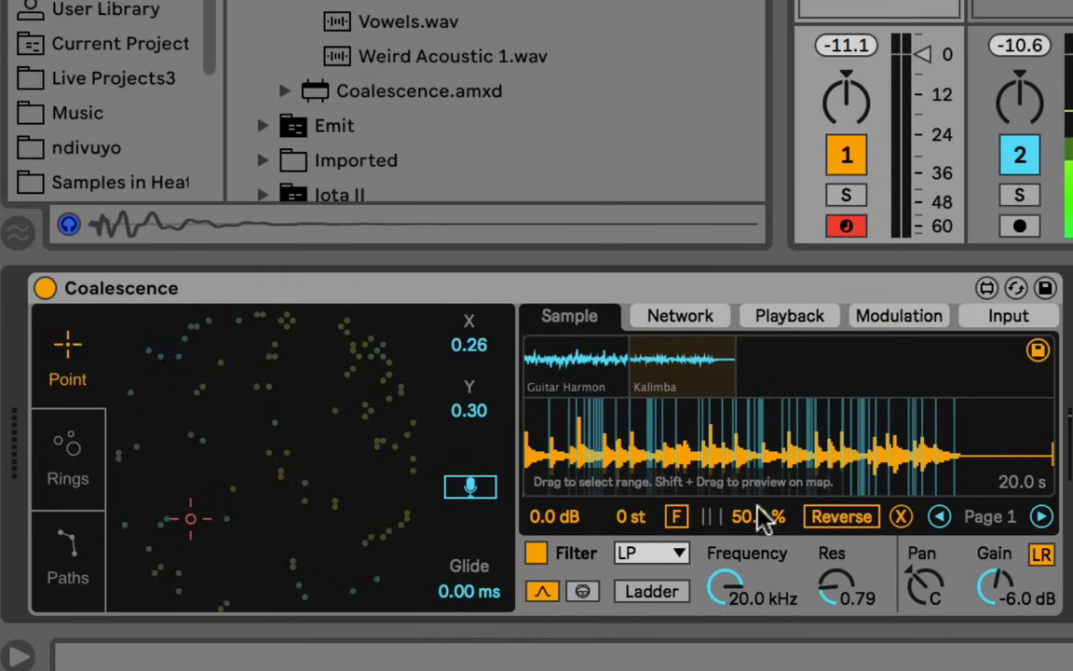
{"action": "left_click_drag", "start_coordinate": [758, 514], "coordinate": [758, 531]}
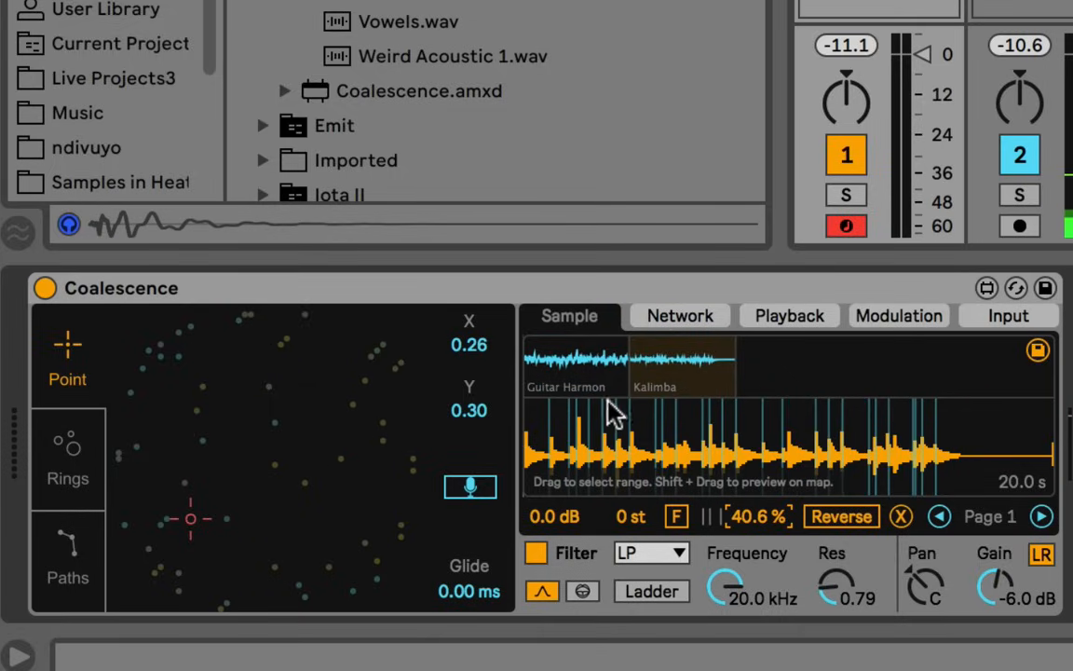
{"action": "left_click", "coordinate": [578, 355]}
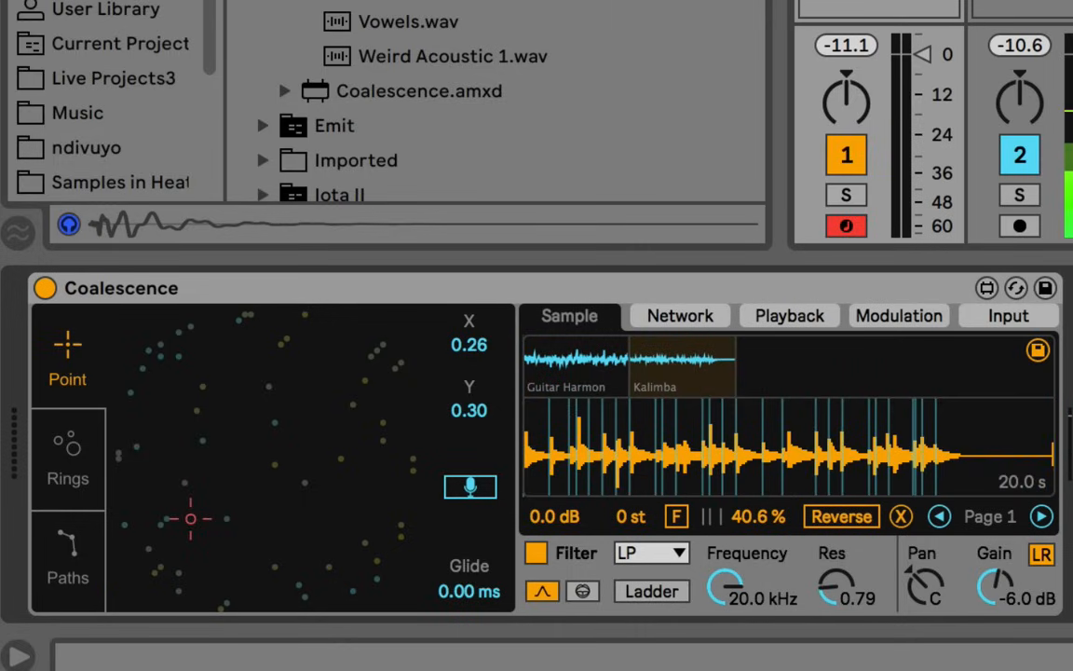
{"action": "key", "text": "Down"}
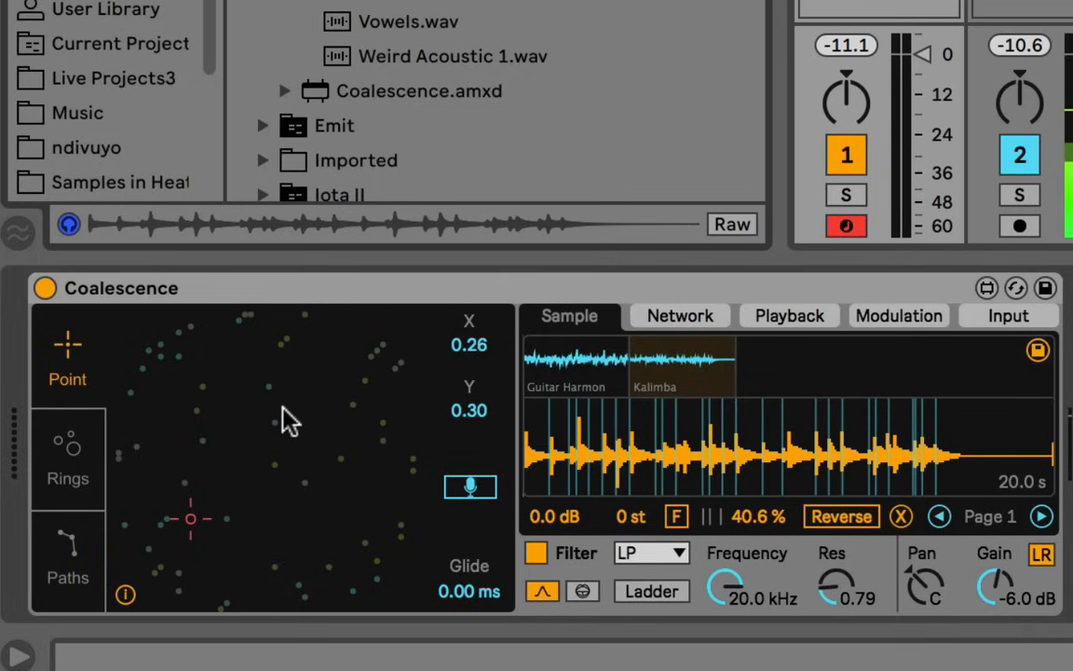
Step: Audition the combined guitar and kalimba grains by moving the point across the map, ending at about X 0.81, Y 0.71
{"action": "left_click", "coordinate": [227, 432]}
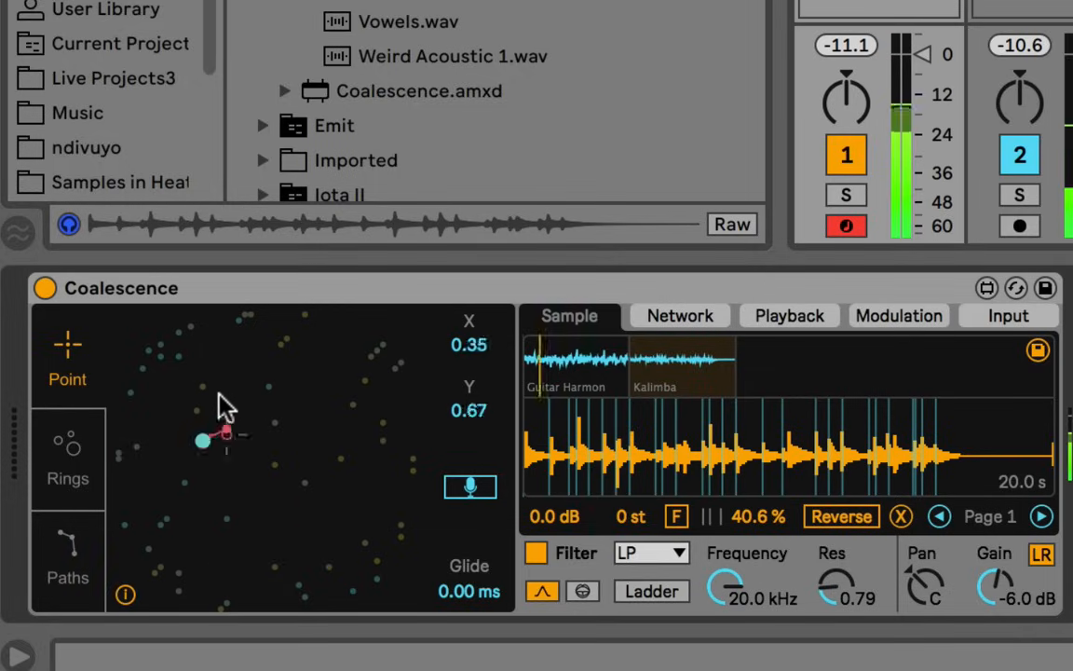
{"action": "left_click_drag", "start_coordinate": [218, 396], "coordinate": [363, 410]}
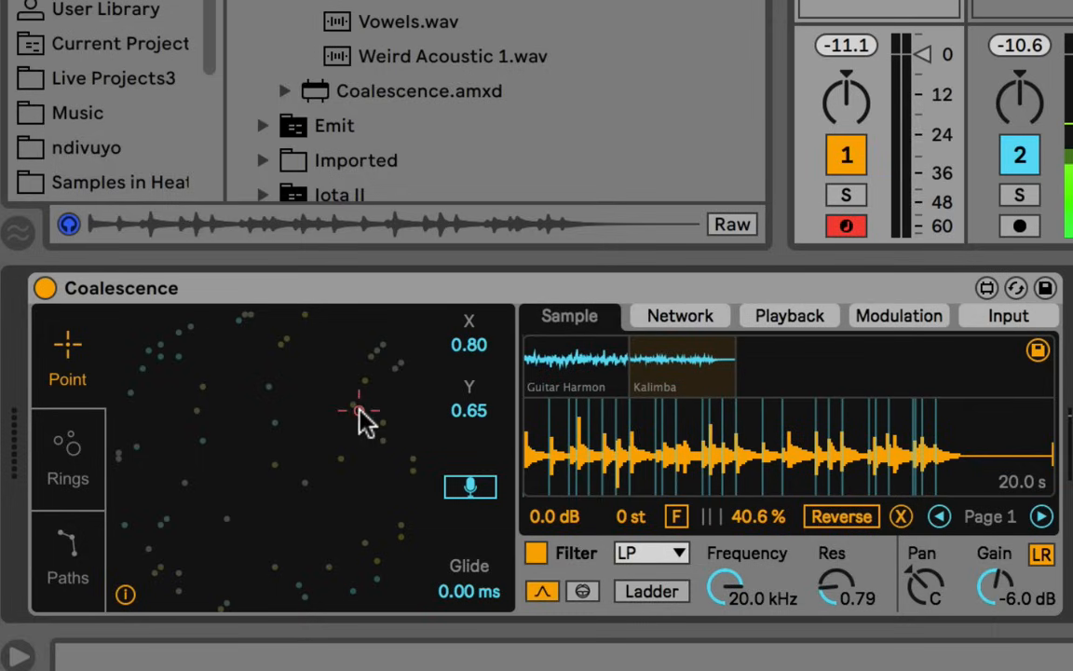
{"action": "left_click_drag", "start_coordinate": [364, 417], "coordinate": [248, 515]}
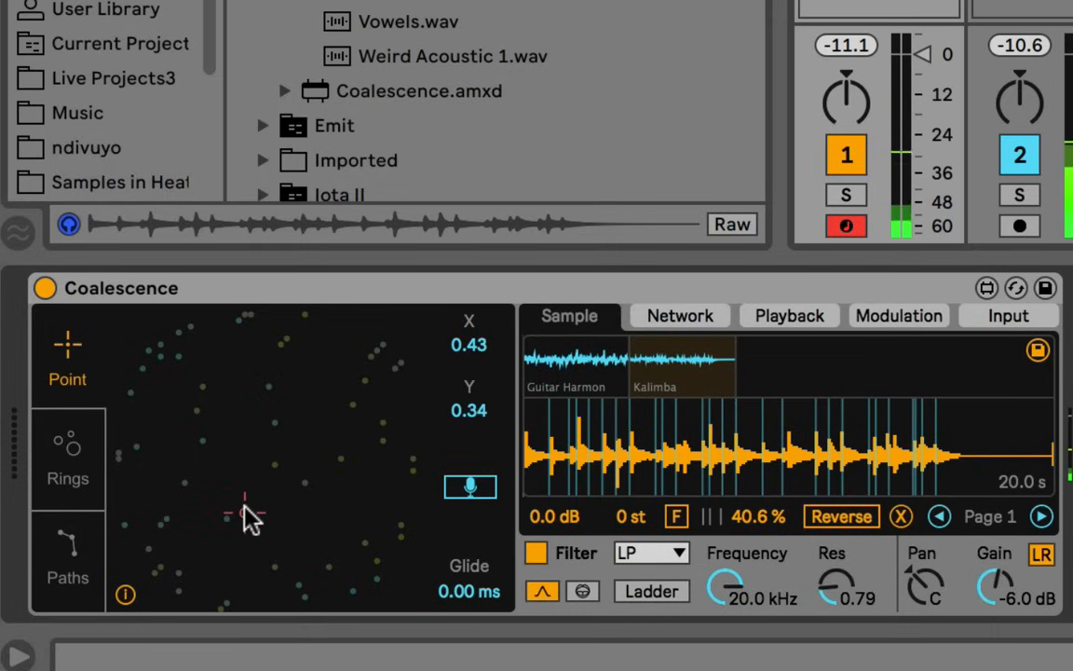
{"action": "left_click", "coordinate": [360, 414]}
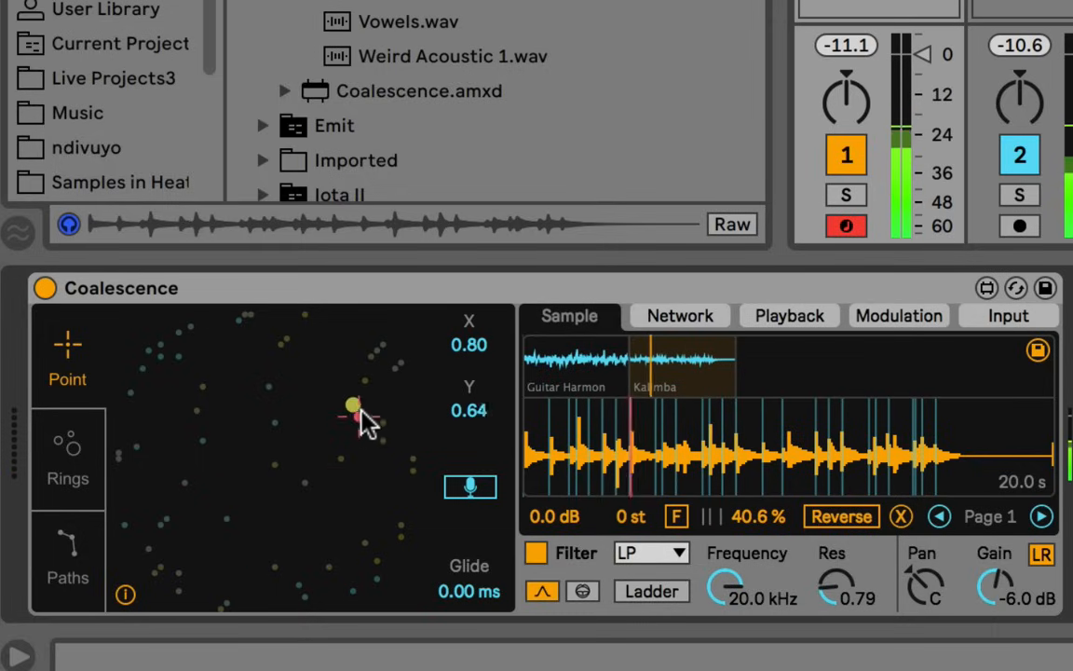
{"action": "mouse_move", "coordinate": [361, 412]}
{"action": "left_mouse_down"}
{"action": "mouse_move", "coordinate": [370, 387]}
{"action": "mouse_move", "coordinate": [361, 392]}
{"action": "left_mouse_up"}
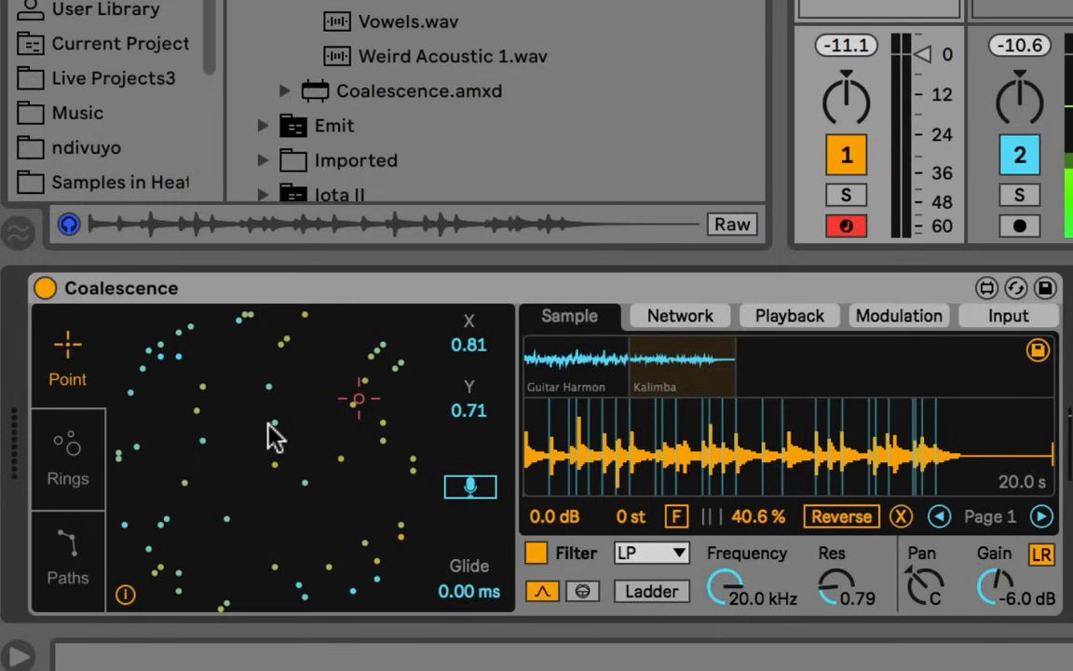
Step: Place the point in the upper area of the map, then adjust its coordinates to X 0.52, Y 0.32
{"action": "left_click", "coordinate": [294, 377]}
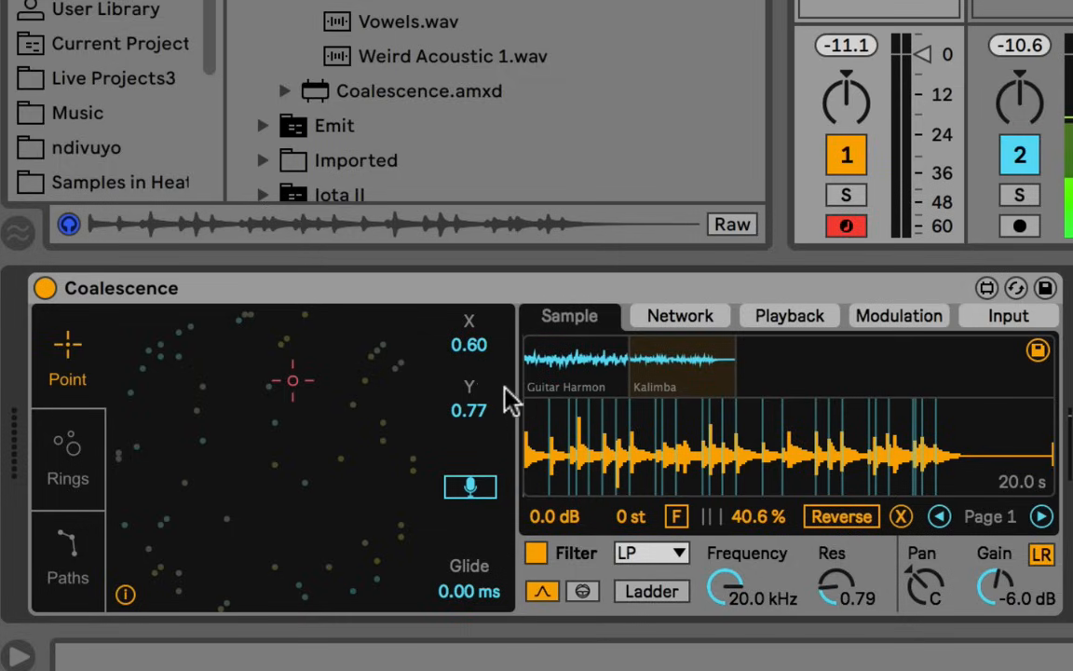
{"action": "mouse_move", "coordinate": [470, 345]}
{"action": "left_mouse_down"}
{"action": "mouse_move", "coordinate": [471, 373]}
{"action": "mouse_move", "coordinate": [471, 356]}
{"action": "left_mouse_up"}
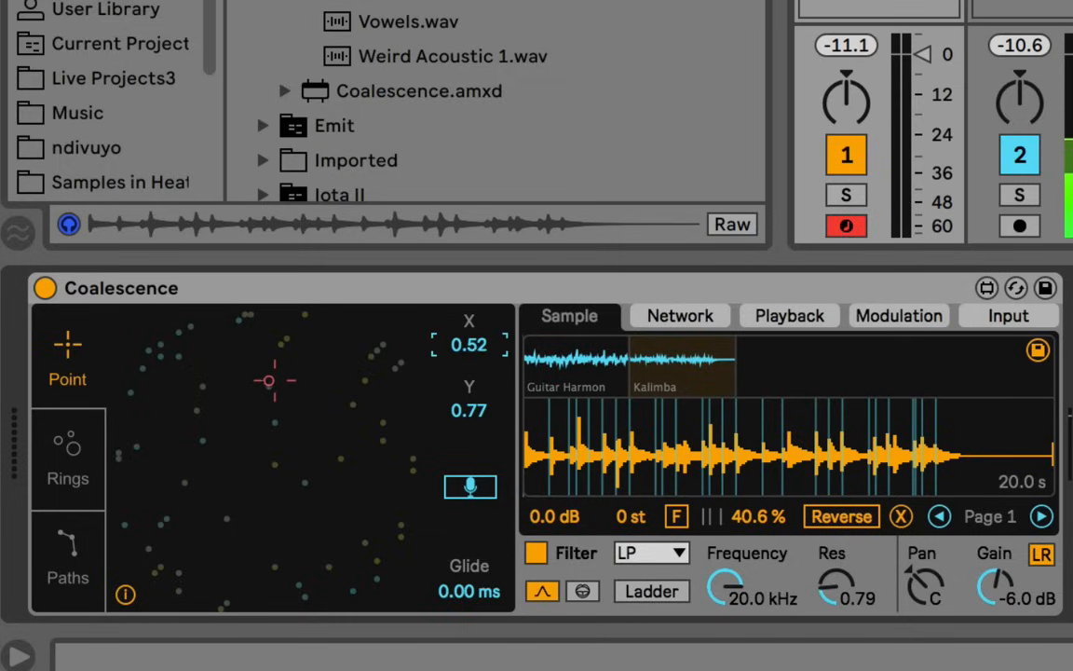
{"action": "left_click_drag", "start_coordinate": [475, 414], "coordinate": [475, 494]}
{"action": "left_click_drag", "start_coordinate": [470, 400], "coordinate": [470, 374]}
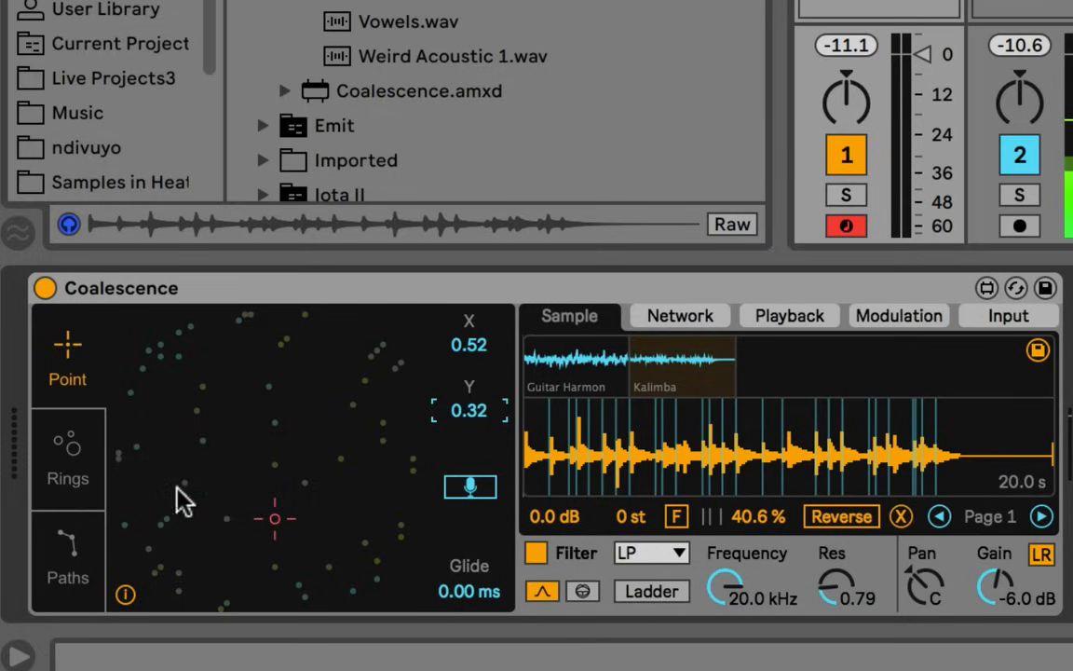
Step: Turn on audio-input control of the point, then switch it off again
{"action": "left_click", "coordinate": [470, 482]}
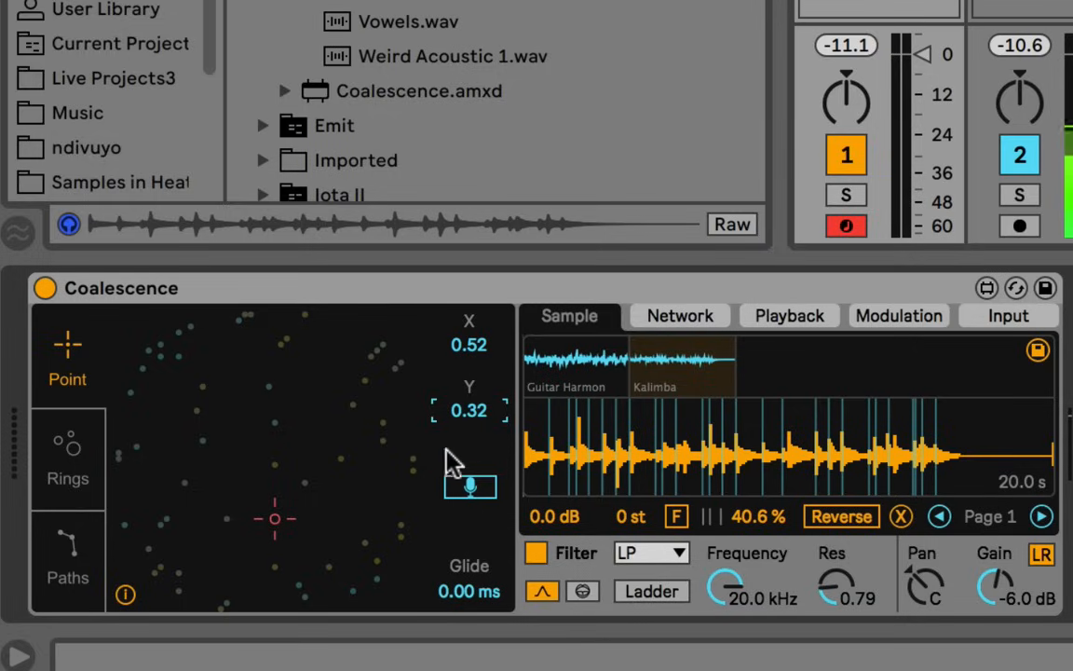
{"action": "left_click", "coordinate": [471, 486]}
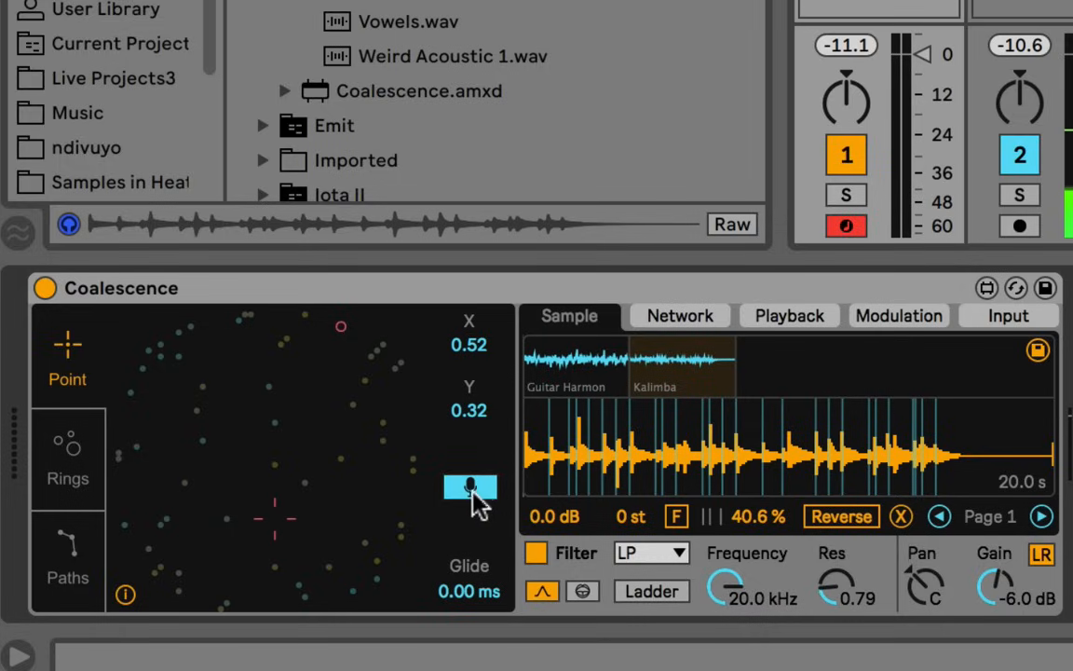
{"action": "left_click", "coordinate": [477, 490]}
{"action": "left_click", "coordinate": [488, 481]}
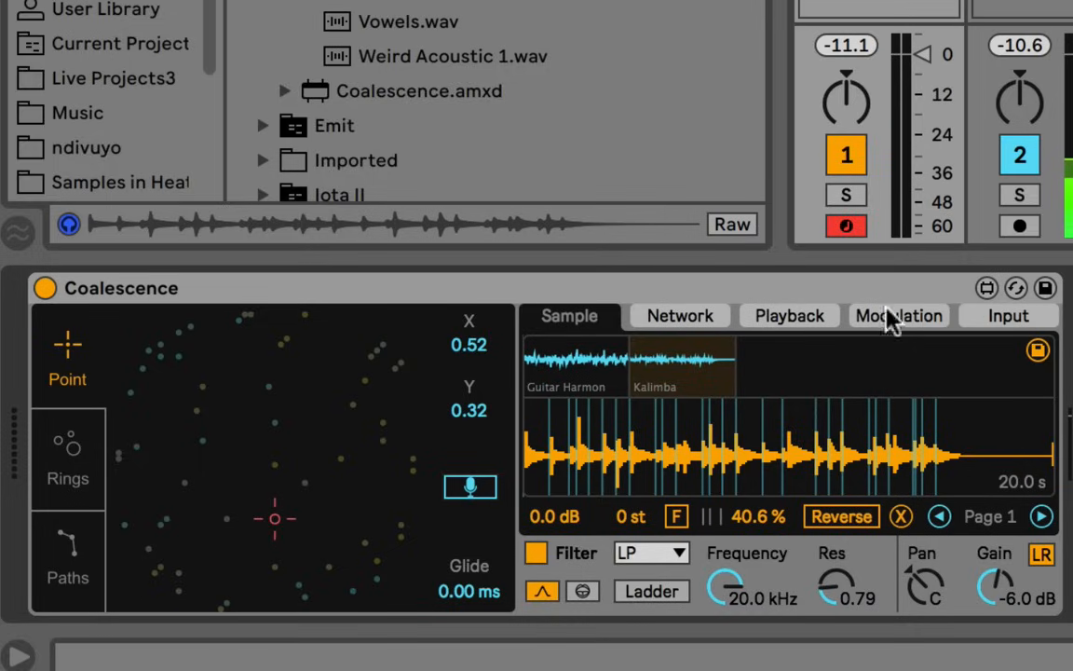
Step: Reset the point's X and Y coordinates to their default of 0.50
{"action": "double_click", "coordinate": [484, 410]}
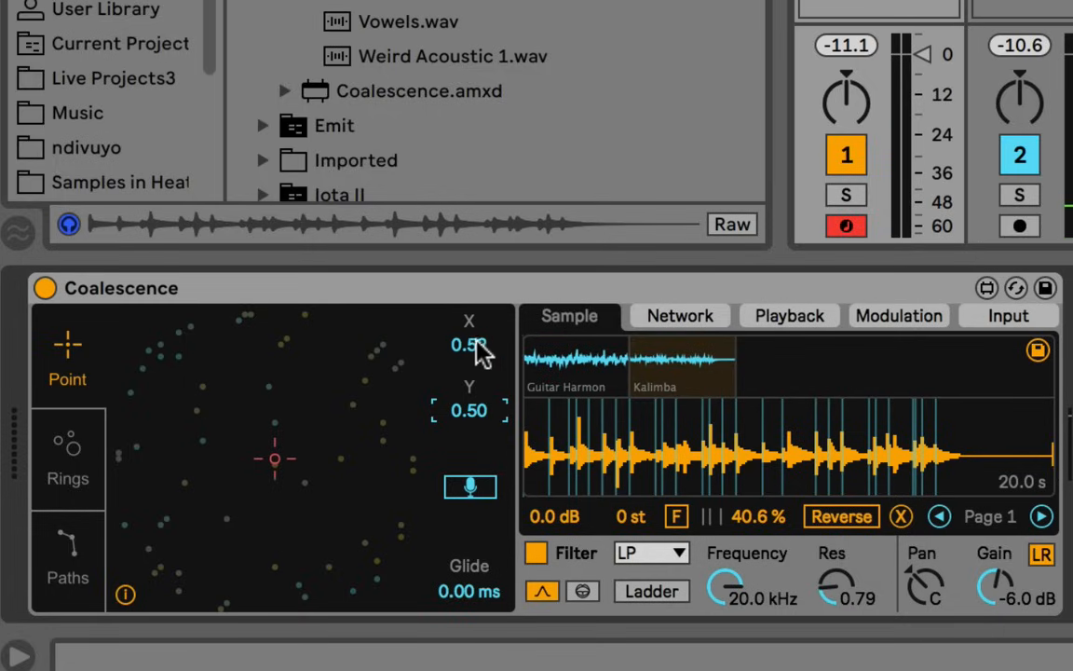
{"action": "double_click", "coordinate": [476, 342]}
Step: Set Glide to 1.17 s and shift the point to X 0.80, Y 0.09
{"action": "left_click_drag", "start_coordinate": [465, 591], "coordinate": [433, 582]}
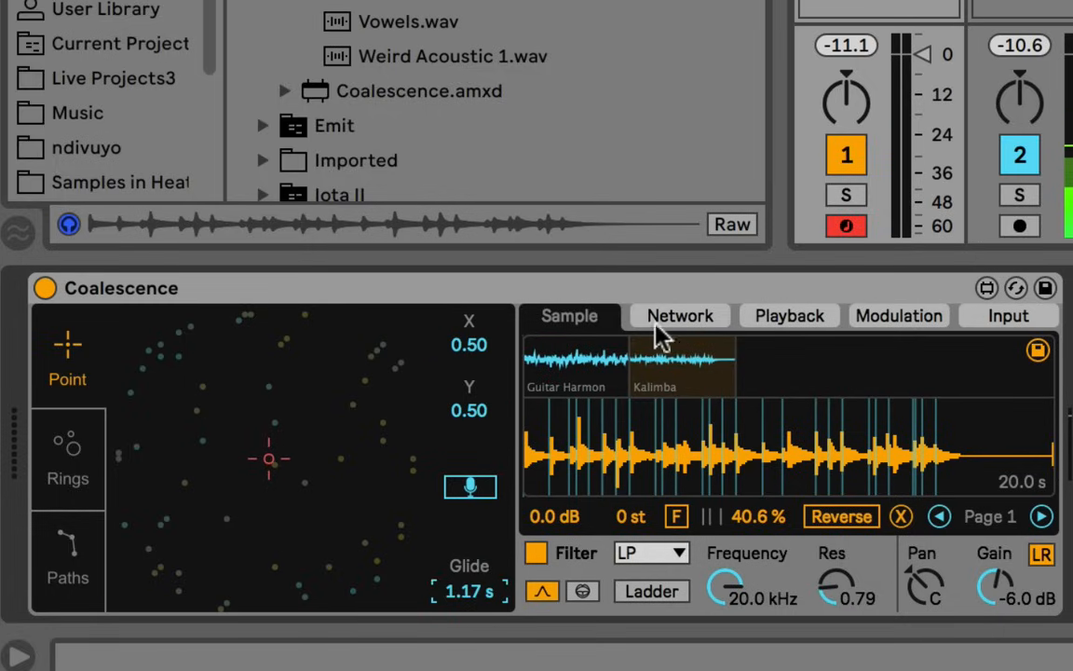
{"action": "left_click_drag", "start_coordinate": [472, 415], "coordinate": [473, 416]}
{"action": "left_click_drag", "start_coordinate": [477, 345], "coordinate": [477, 276]}
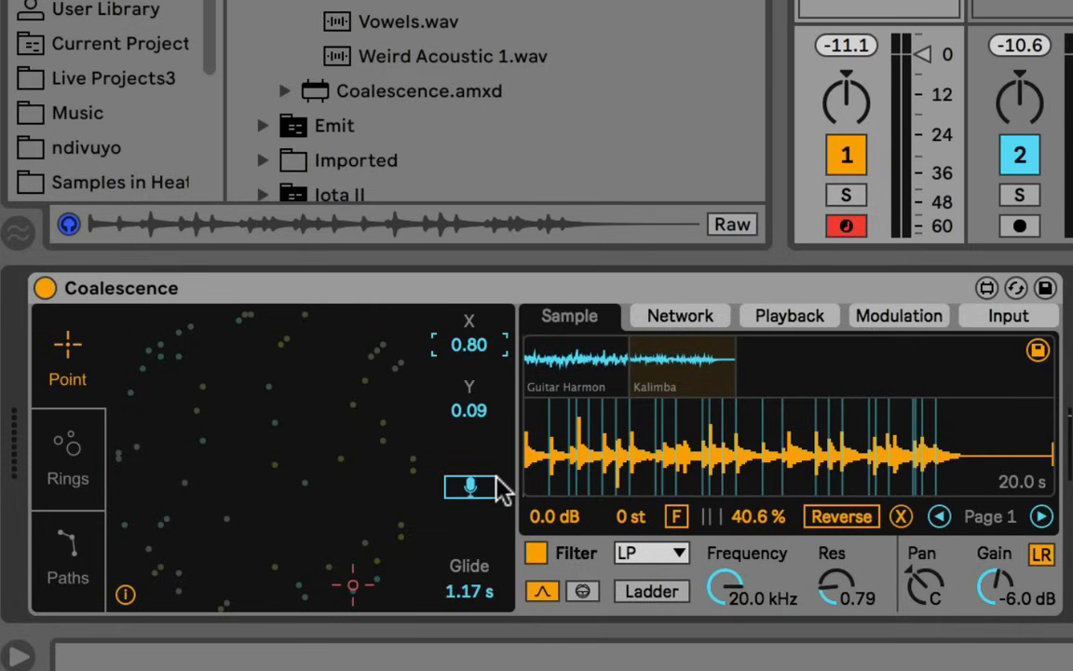
Step: Reset Glide to 0.00 ms and return the point to X 0.50, Y 0.50
{"action": "left_click", "coordinate": [494, 487]}
{"action": "double_click", "coordinate": [484, 596]}
{"action": "double_click", "coordinate": [486, 411]}
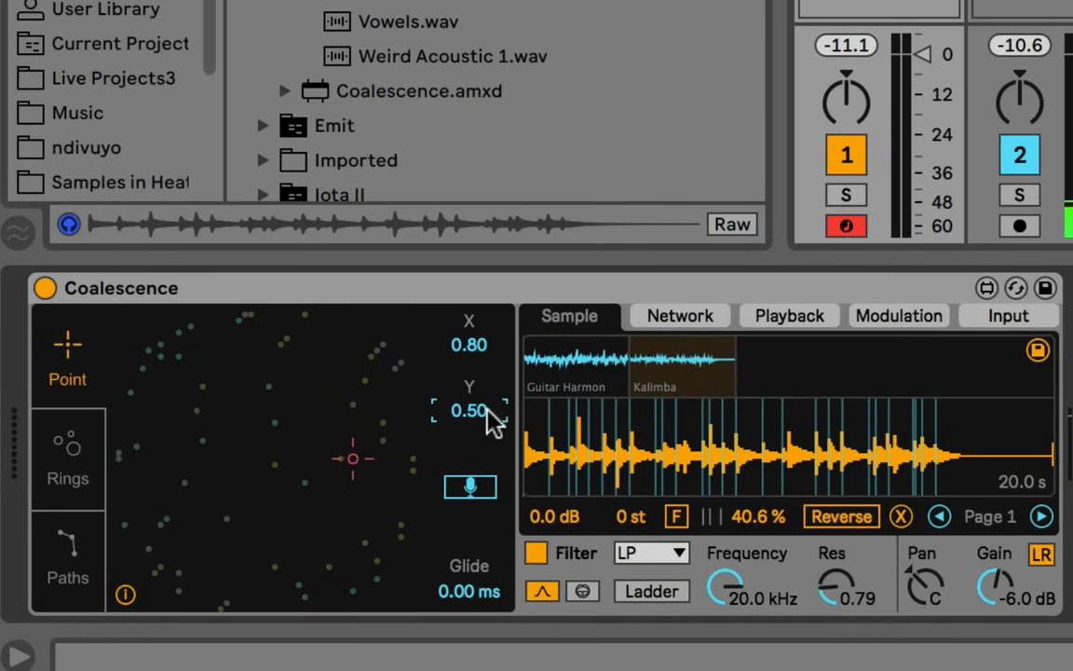
{"action": "double_click", "coordinate": [470, 344]}
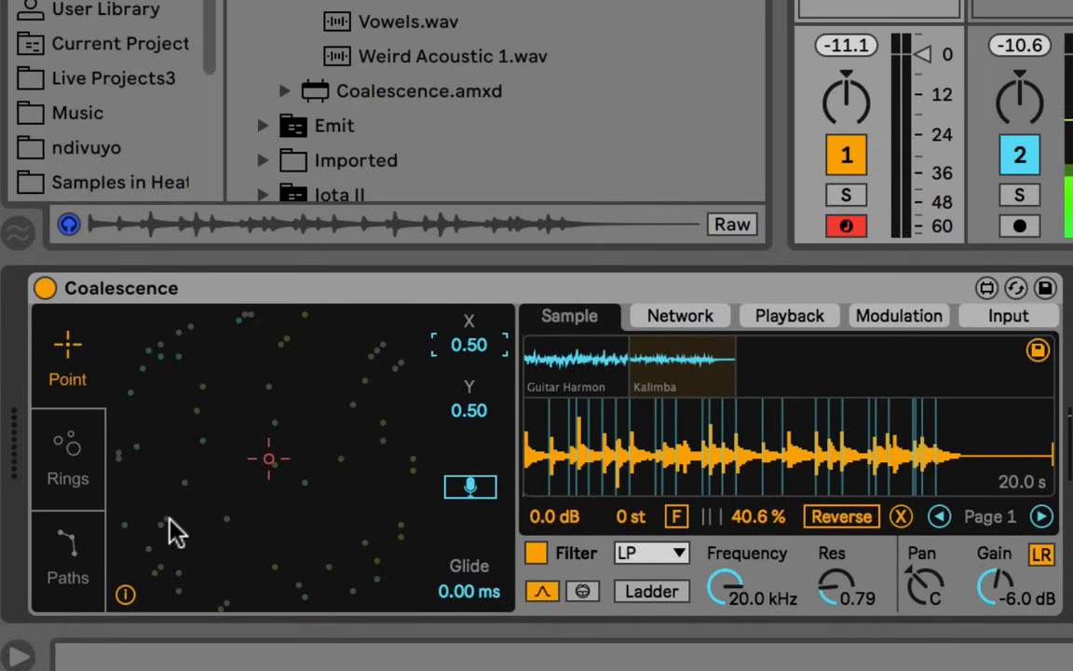
Step: Switch the map to Rings mode and set the number of automatic rings to 11
{"action": "left_click", "coordinate": [79, 461]}
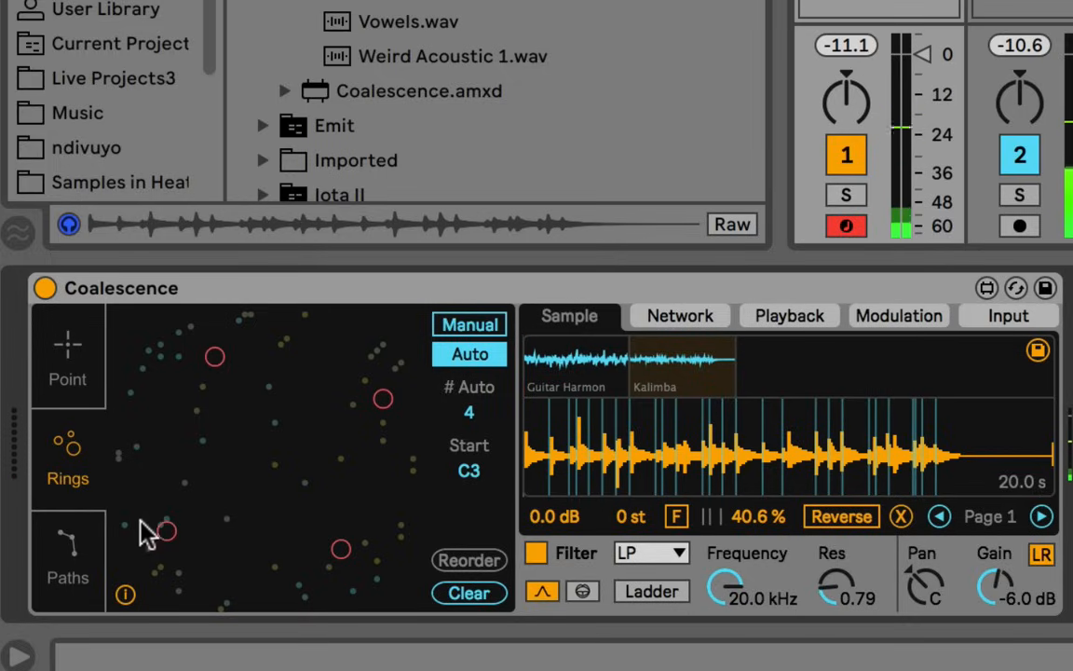
{"action": "mouse_move", "coordinate": [174, 531]}
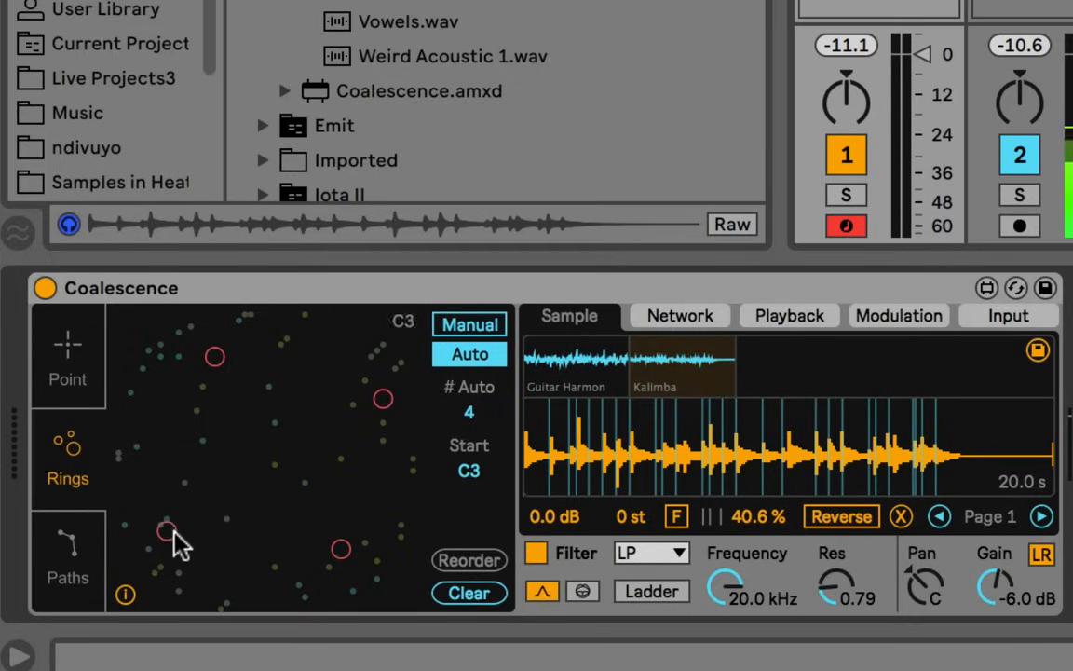
{"action": "mouse_move", "coordinate": [217, 361]}
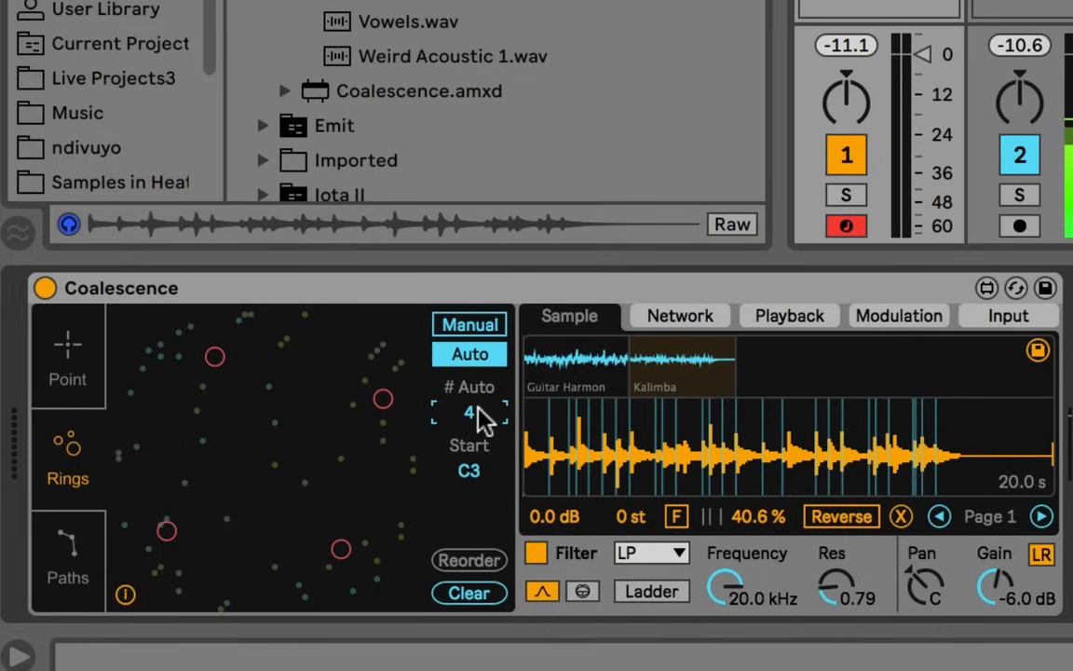
{"action": "mouse_move", "coordinate": [479, 411]}
{"action": "left_mouse_down"}
{"action": "mouse_move", "coordinate": [479, 384]}
{"action": "mouse_move", "coordinate": [479, 412]}
{"action": "left_mouse_up"}
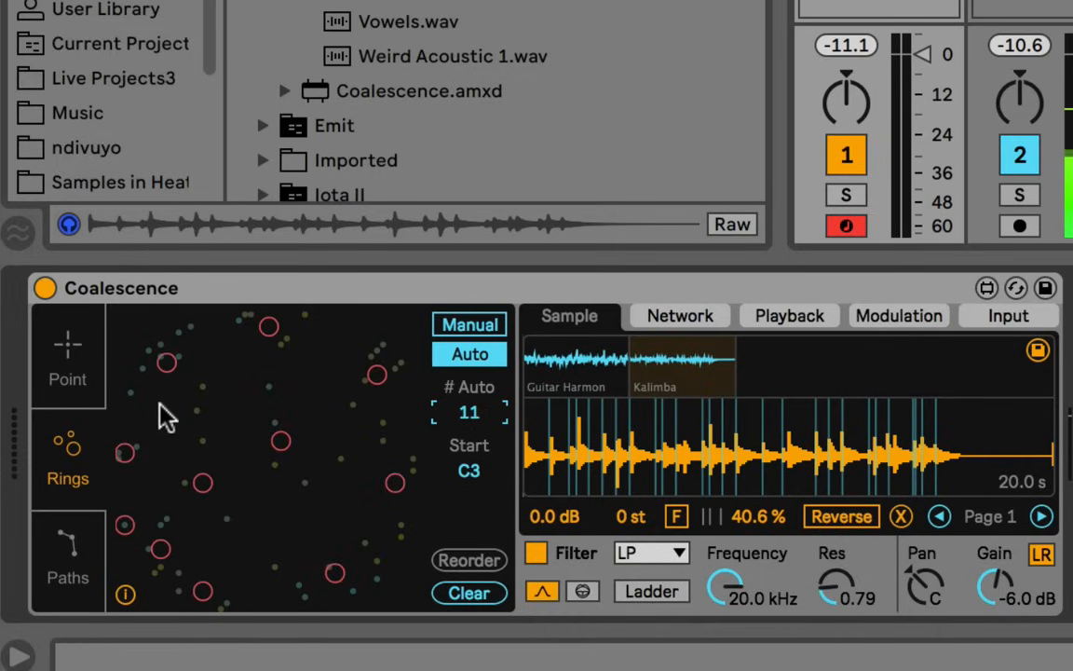
Step: Set the number of automatic rings to 14 and enlarge the rings on the map
{"action": "mouse_move", "coordinate": [480, 408]}
{"action": "left_mouse_down"}
{"action": "mouse_move", "coordinate": [480, 357]}
{"action": "mouse_move", "coordinate": [479, 412]}
{"action": "left_mouse_up"}
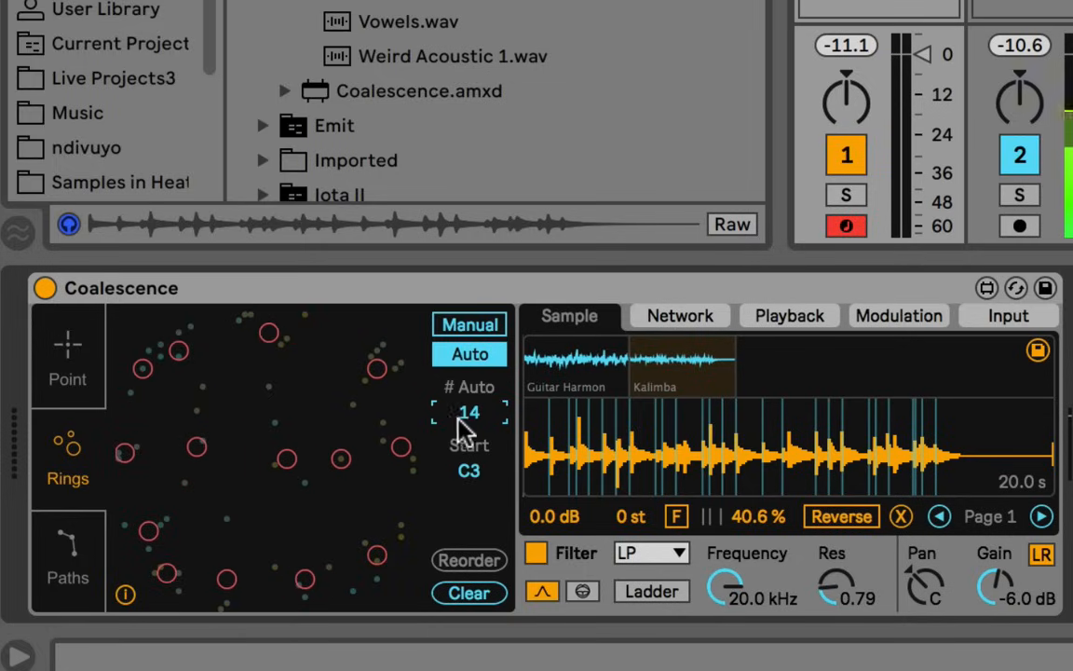
{"action": "left_click", "coordinate": [289, 463]}
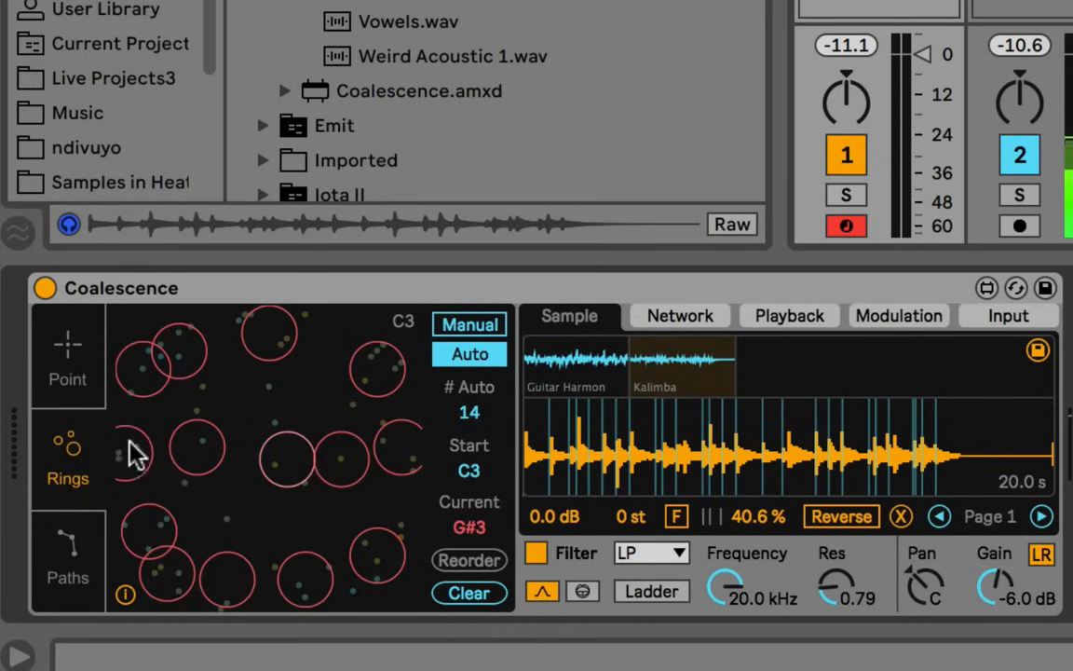
{"action": "left_click", "coordinate": [136, 475]}
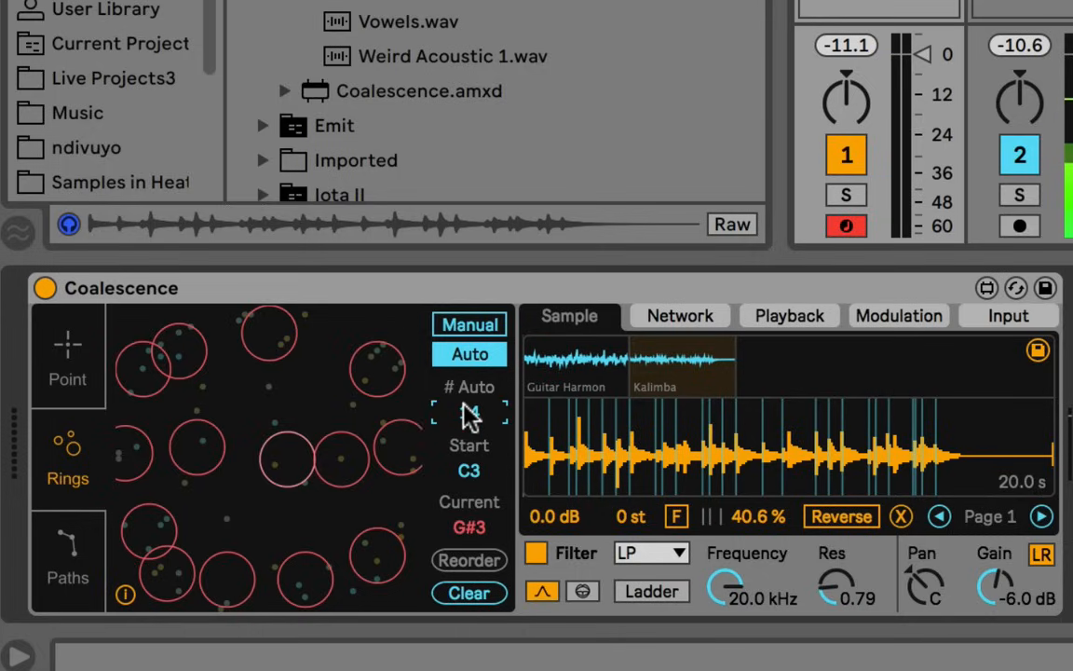
Step: Reduce the automatic rings to 5 and move the upper-left ring downward on the map
{"action": "left_click_drag", "start_coordinate": [472, 412], "coordinate": [471, 445]}
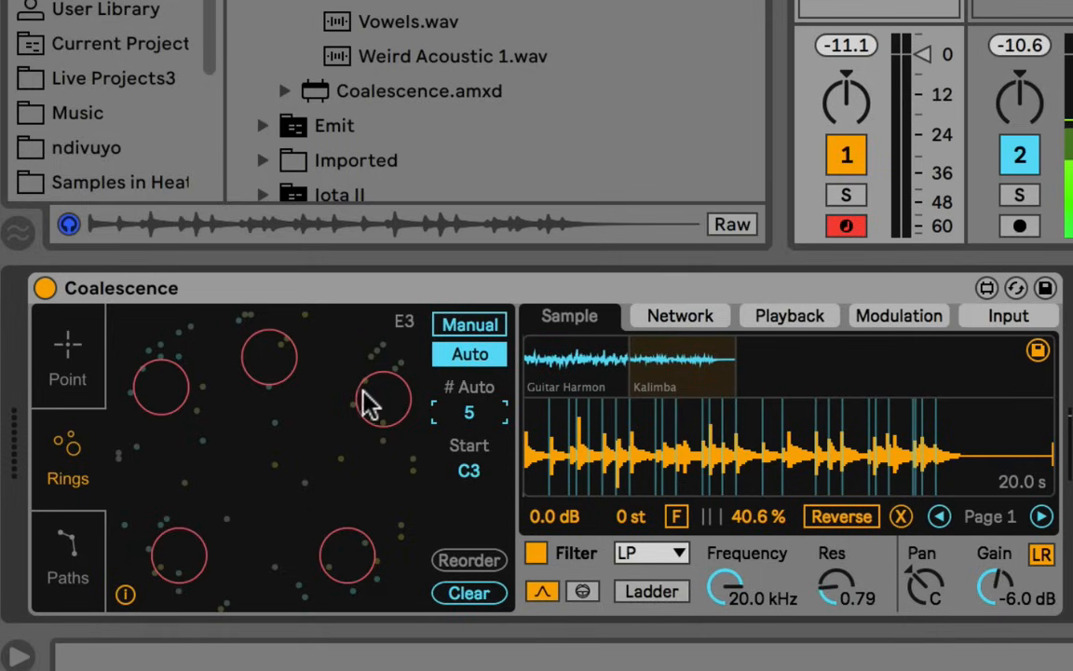
{"action": "left_click", "coordinate": [167, 401]}
{"action": "left_click_drag", "start_coordinate": [168, 402], "coordinate": [172, 450]}
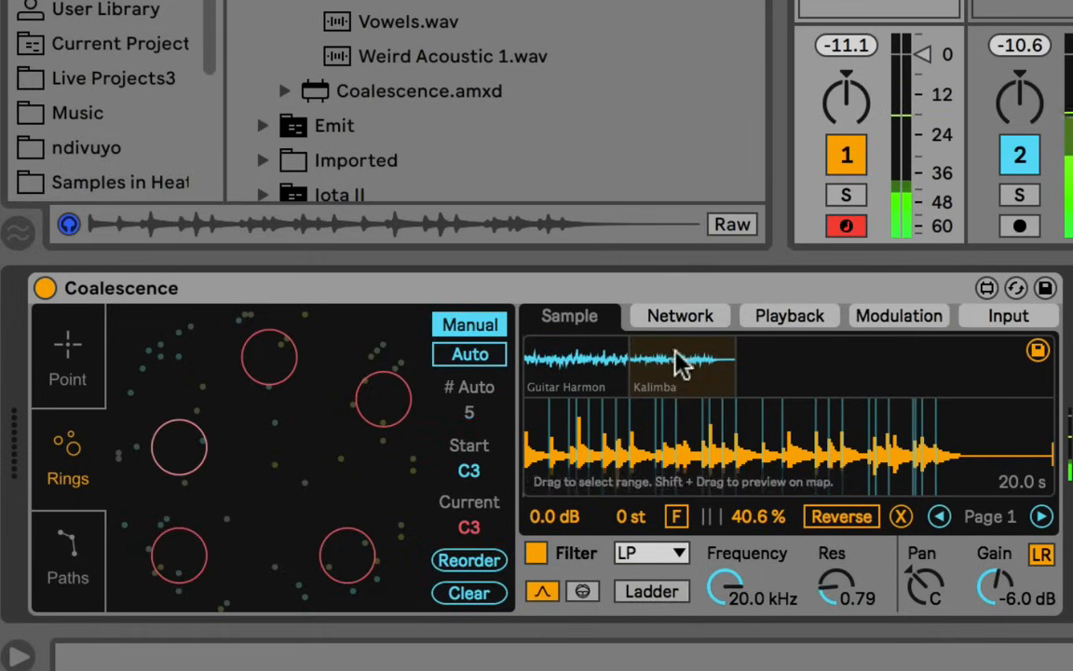
{"action": "left_click", "coordinate": [685, 318]}
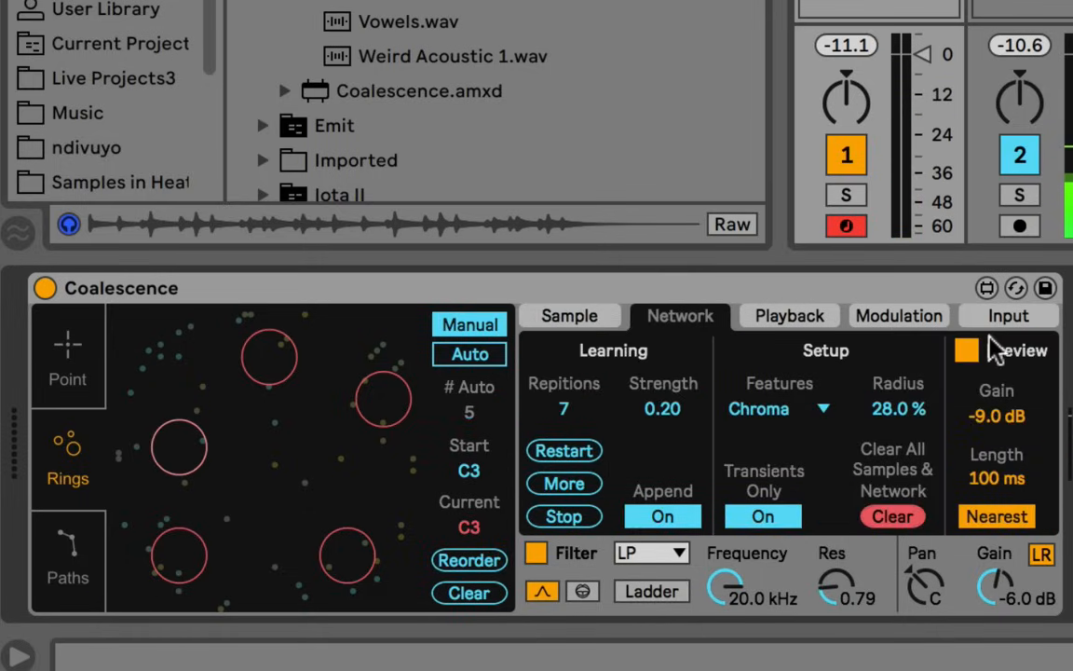
{"action": "left_click", "coordinate": [557, 321]}
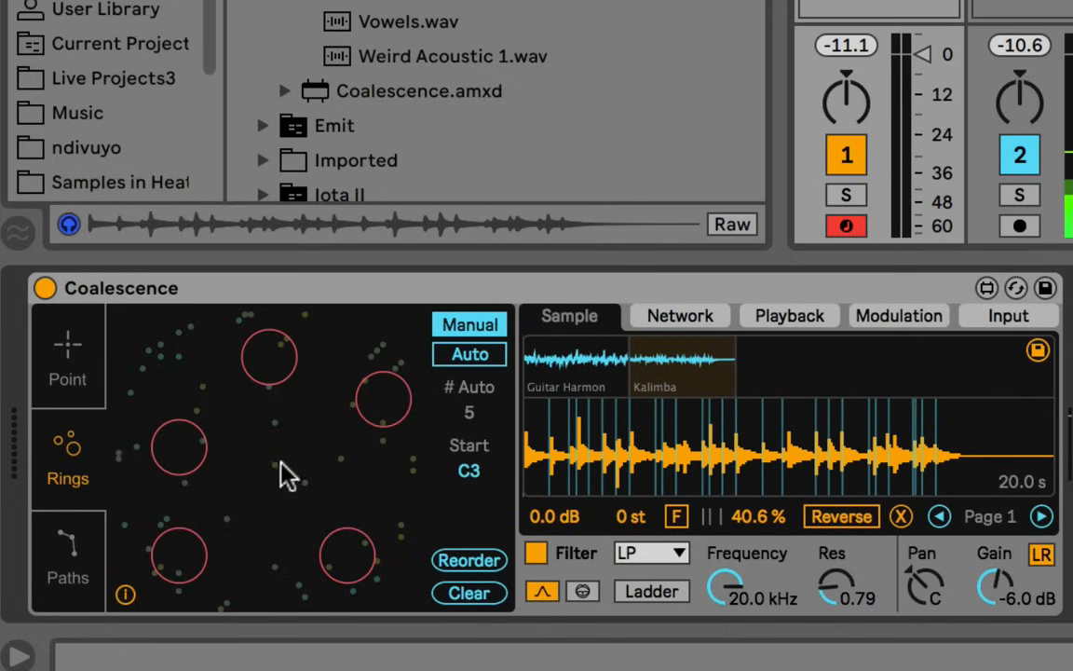
Step: Move the C3 ring to the map's upper middle, the D3 ring to its left side and the E3 ring to the centre
{"action": "left_click_drag", "start_coordinate": [182, 452], "coordinate": [231, 458]}
{"action": "left_click_drag", "start_coordinate": [267, 366], "coordinate": [171, 426]}
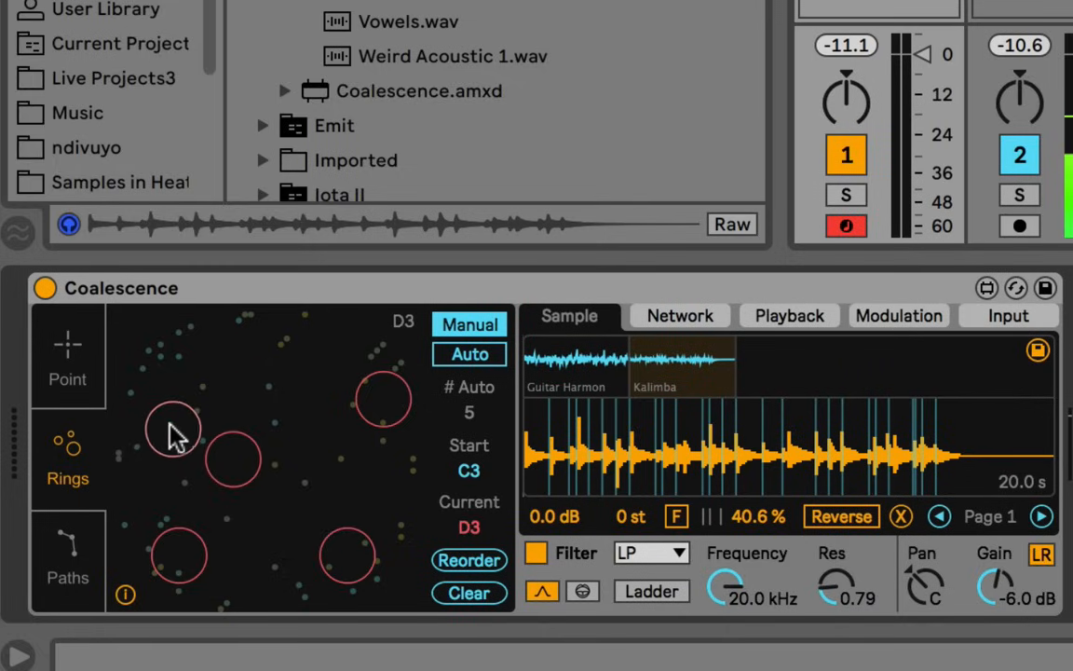
{"action": "left_click_drag", "start_coordinate": [231, 451], "coordinate": [258, 374]}
{"action": "left_click_drag", "start_coordinate": [405, 393], "coordinate": [303, 459]}
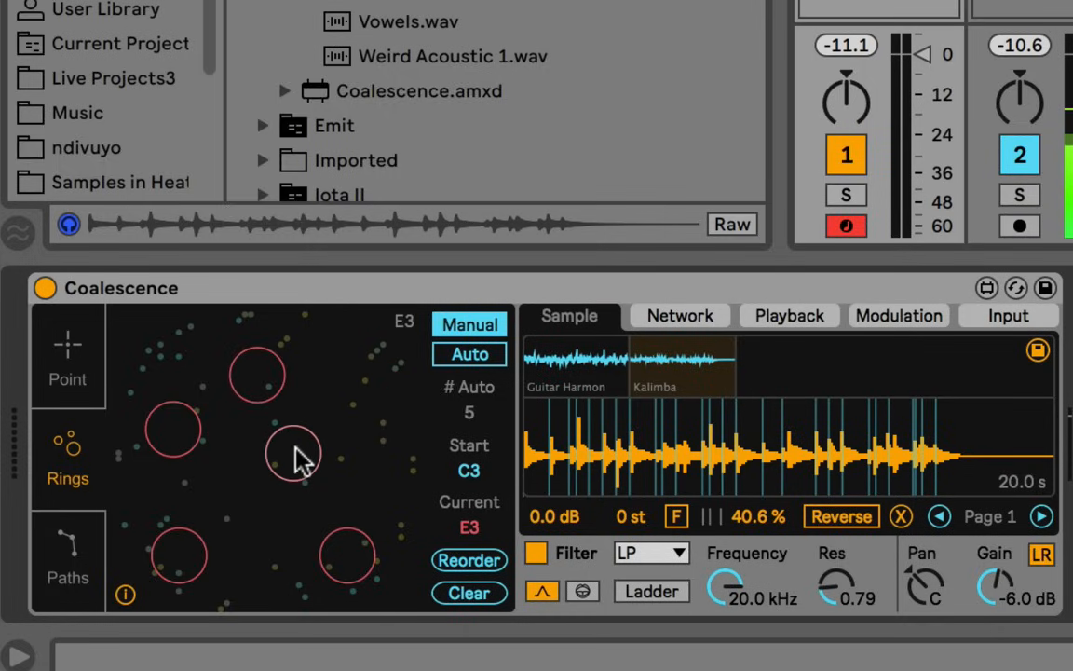
Step: Shrink the central E3 ring and enlarge the C3 ring above it, nudging the D#3 ring slightly upward
{"action": "left_click_drag", "start_coordinate": [295, 486], "coordinate": [295, 498]}
{"action": "left_click_drag", "start_coordinate": [255, 388], "coordinate": [229, 278]}
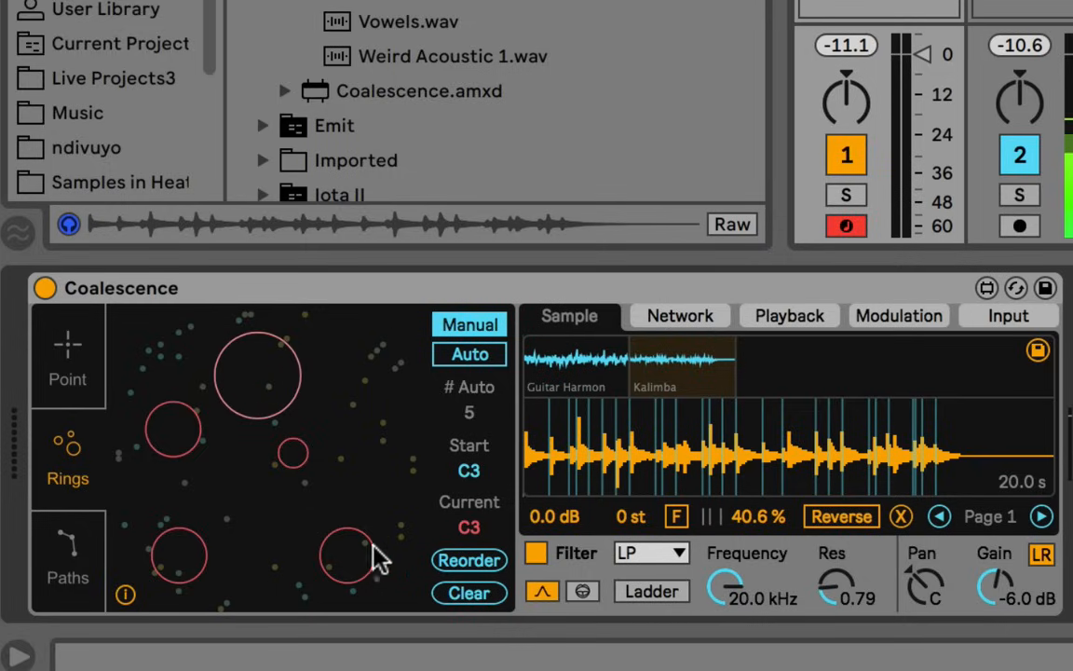
{"action": "left_click_drag", "start_coordinate": [371, 549], "coordinate": [349, 546]}
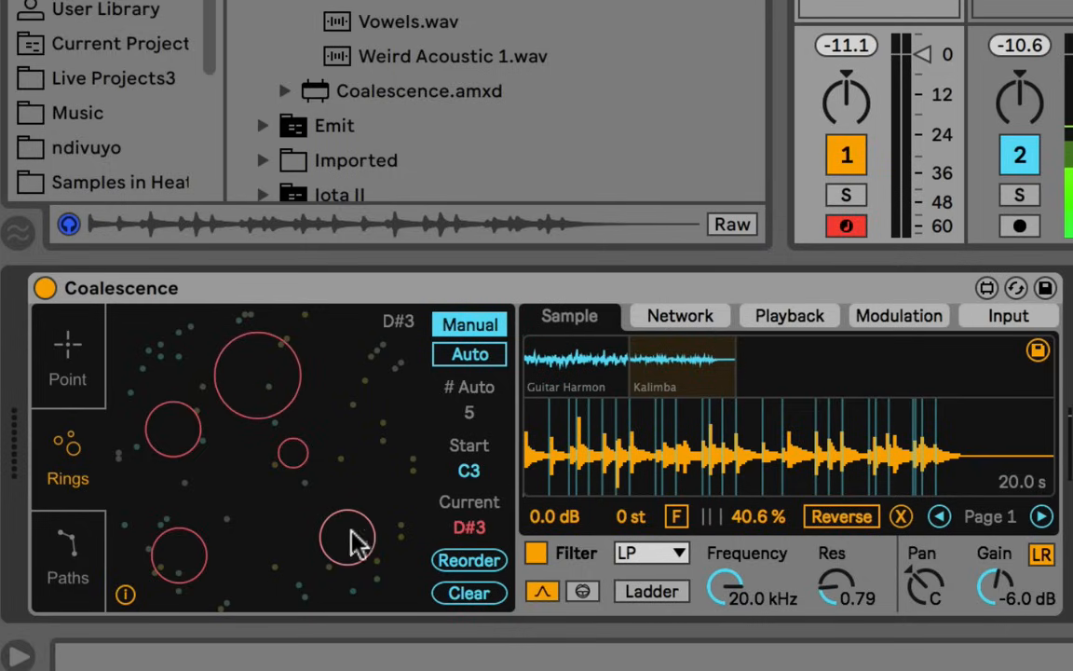
Step: Change the large ring's assigned note to G5 and set it back to C3
{"action": "left_click", "coordinate": [255, 373]}
{"action": "left_click_drag", "start_coordinate": [466, 503], "coordinate": [466, 480]}
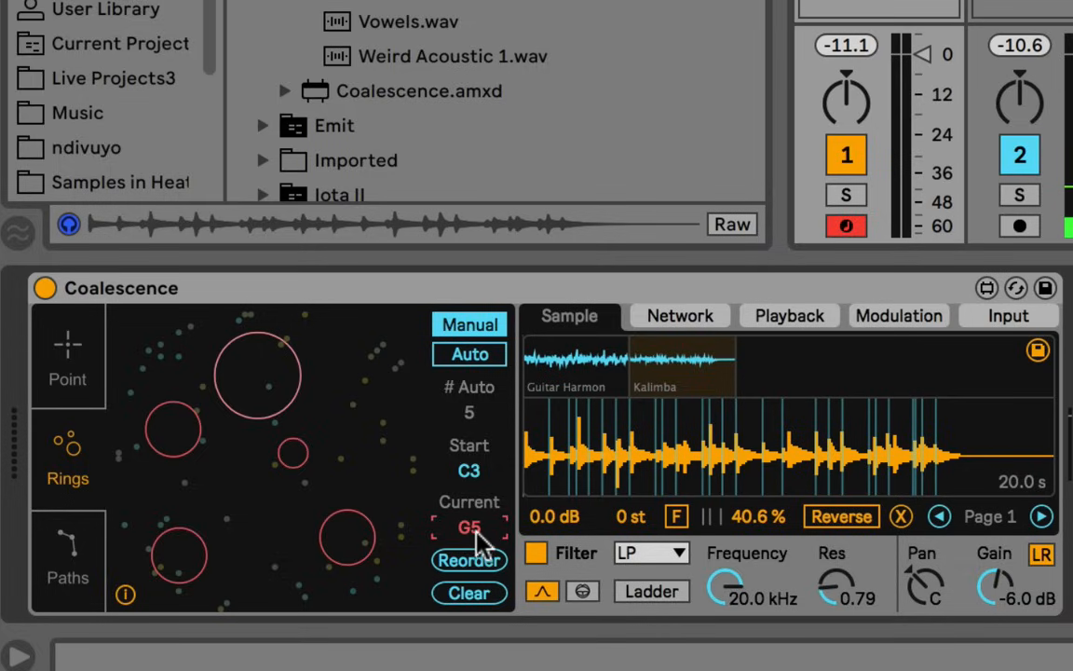
{"action": "type", "text": "c3"}
{"action": "left_click", "coordinate": [469, 418]}
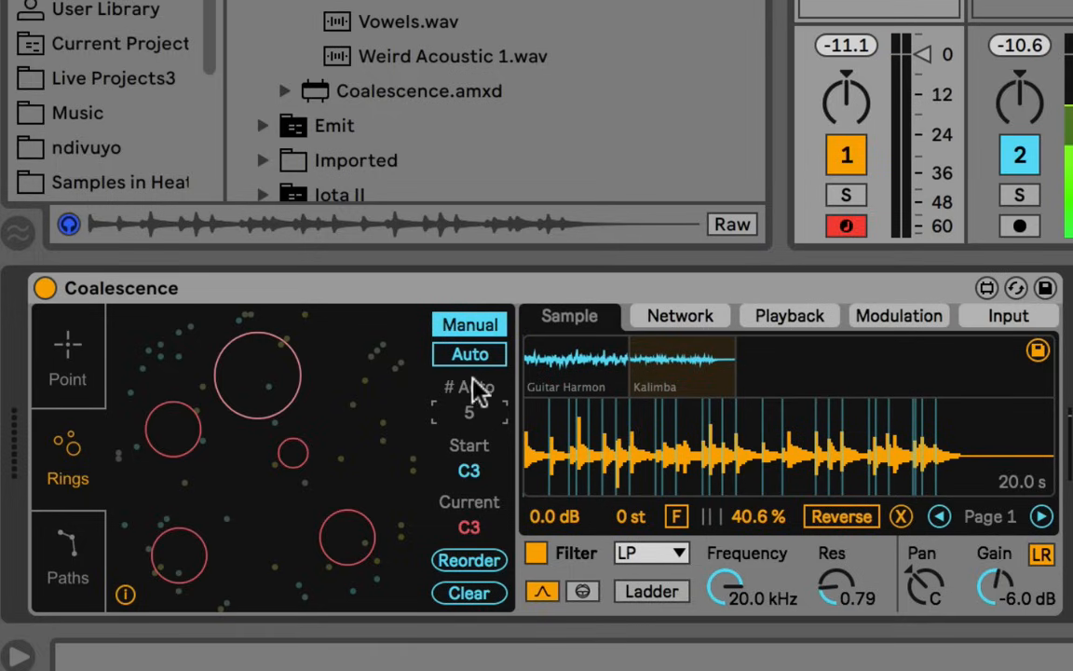
{"action": "left_click", "coordinate": [470, 471]}
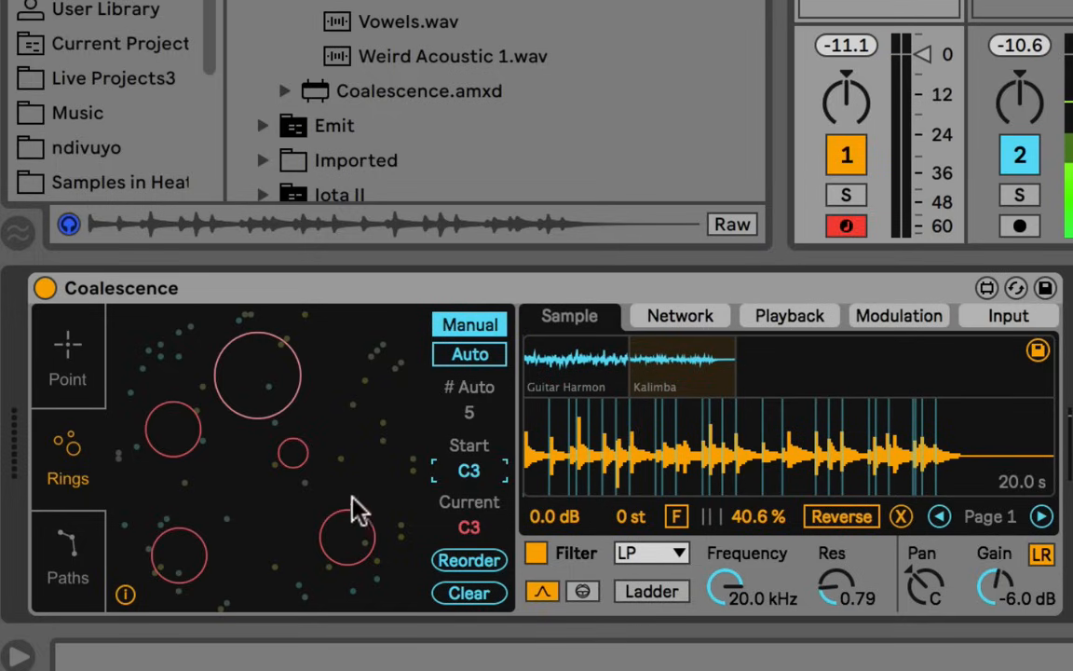
{"action": "key", "text": "Down"}
{"action": "key", "text": "Down"}
{"action": "key", "text": "Down"}
{"action": "key", "text": "Down"}
{"action": "key", "text": "Down"}
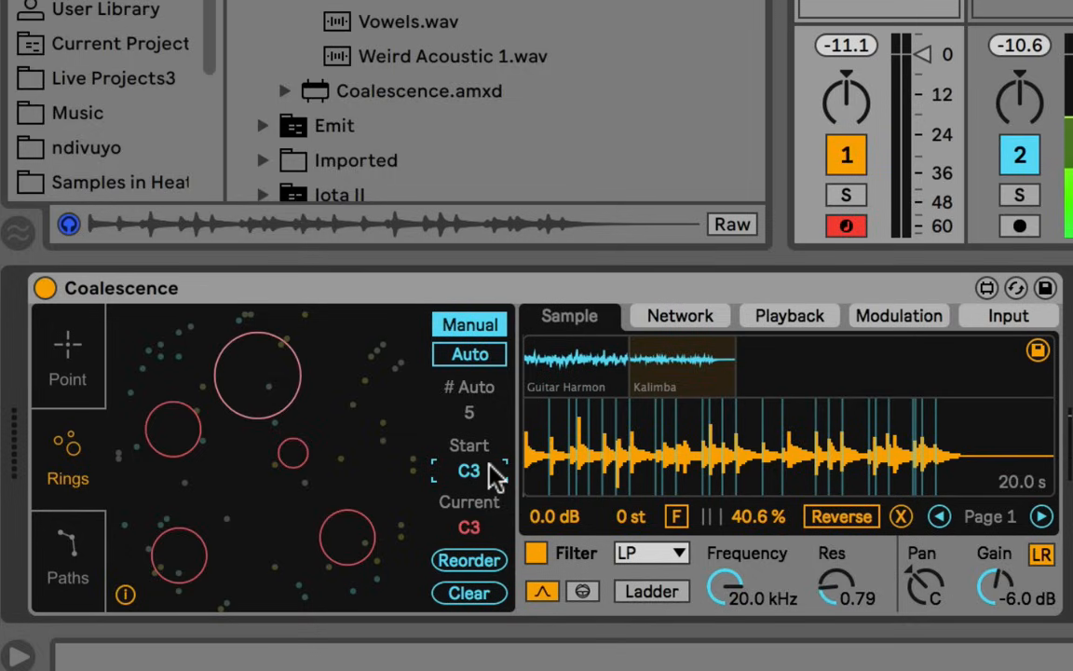
Step: Reposition the large and smallest rings, and compare the automatic layout with the manual one
{"action": "left_click_drag", "start_coordinate": [247, 414], "coordinate": [232, 385]}
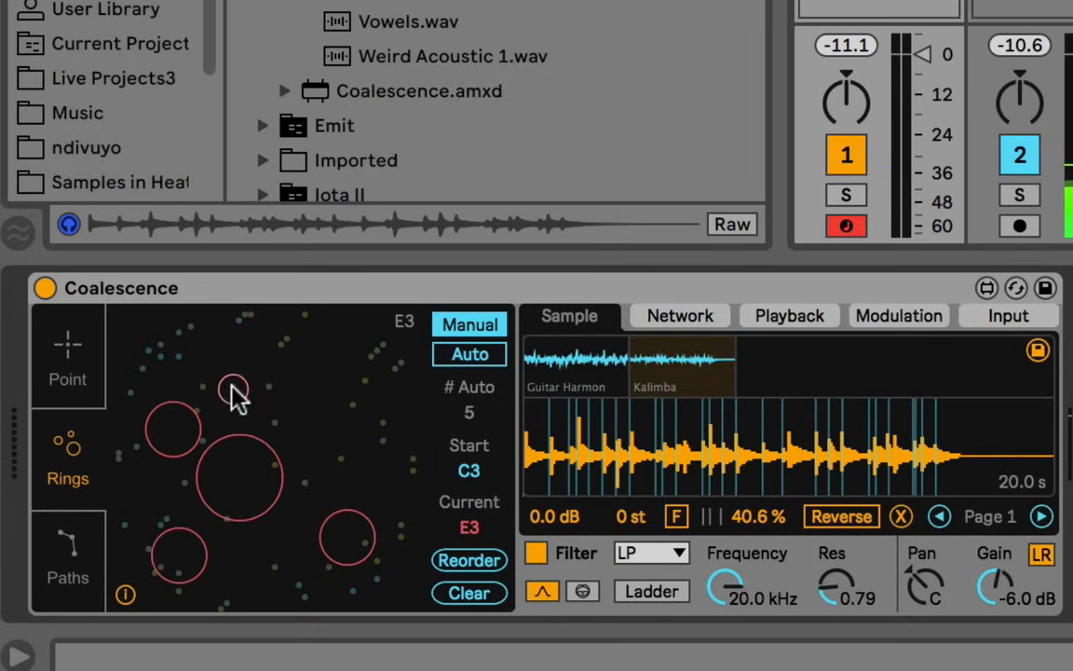
{"action": "left_click", "coordinate": [469, 358]}
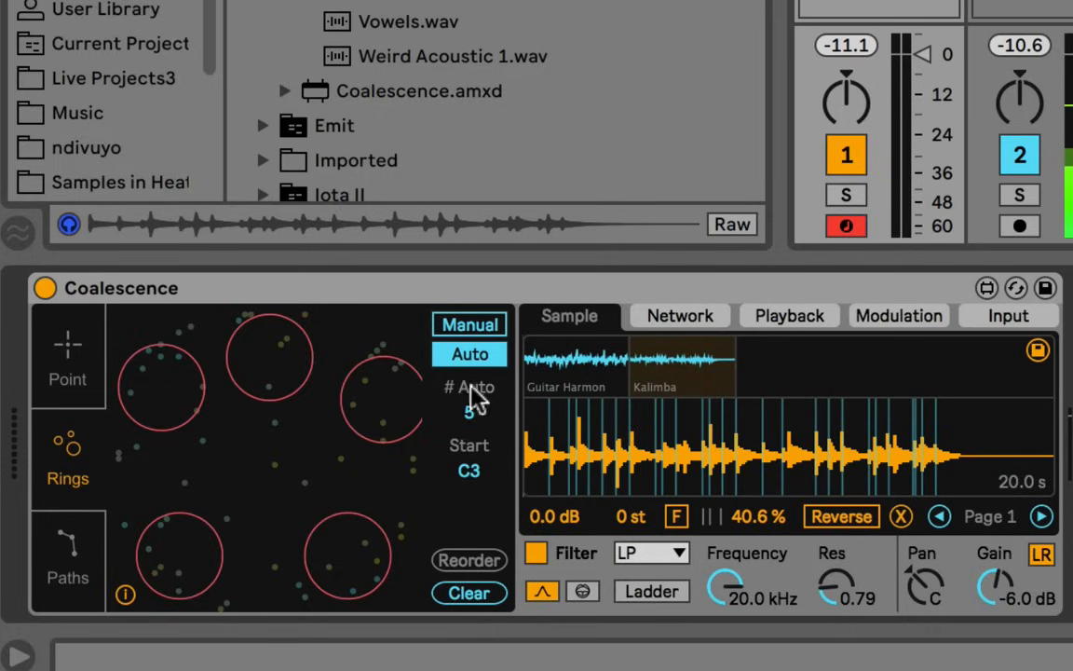
{"action": "left_click", "coordinate": [470, 325]}
Step: Rearrange the large, smallest, D3 and D#3 rings across the map and reorder the ring notes
{"action": "left_click_drag", "start_coordinate": [309, 385], "coordinate": [308, 385]}
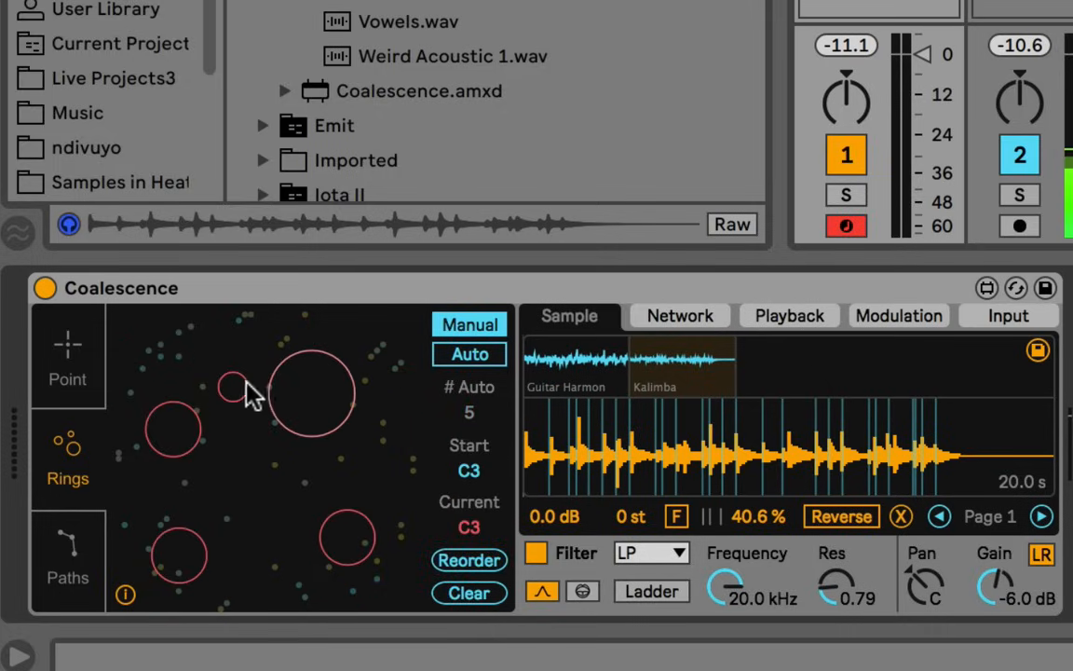
{"action": "left_click_drag", "start_coordinate": [240, 381], "coordinate": [398, 447]}
{"action": "left_click_drag", "start_coordinate": [330, 412], "coordinate": [233, 414]}
{"action": "left_click_drag", "start_coordinate": [173, 428], "coordinate": [383, 436]}
{"action": "left_click_drag", "start_coordinate": [352, 521], "coordinate": [265, 517]}
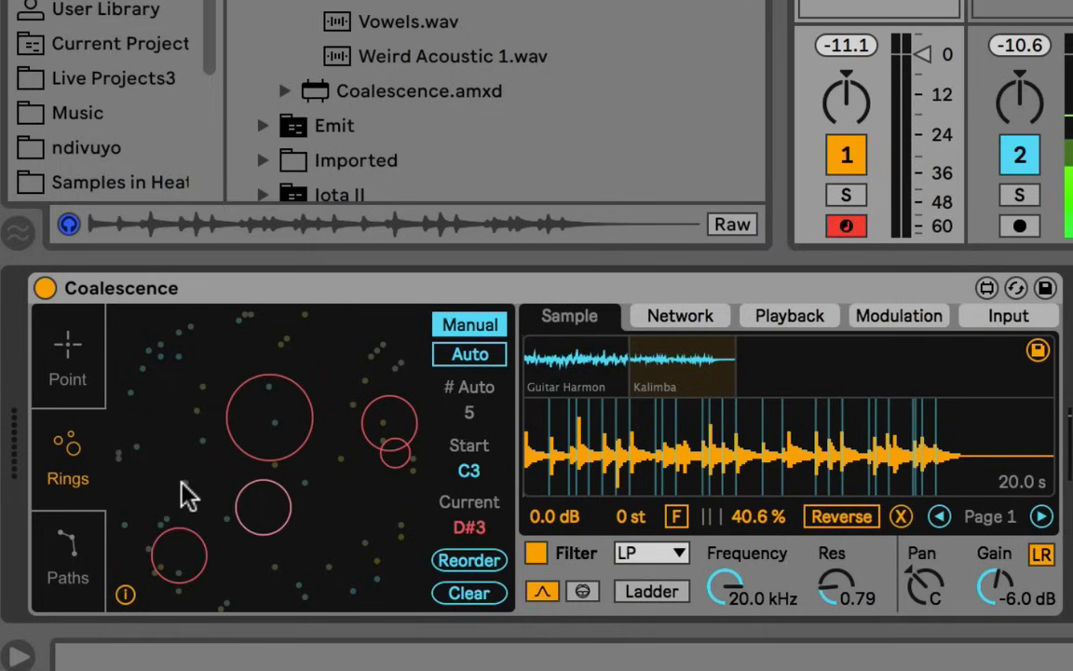
{"action": "left_click", "coordinate": [473, 562]}
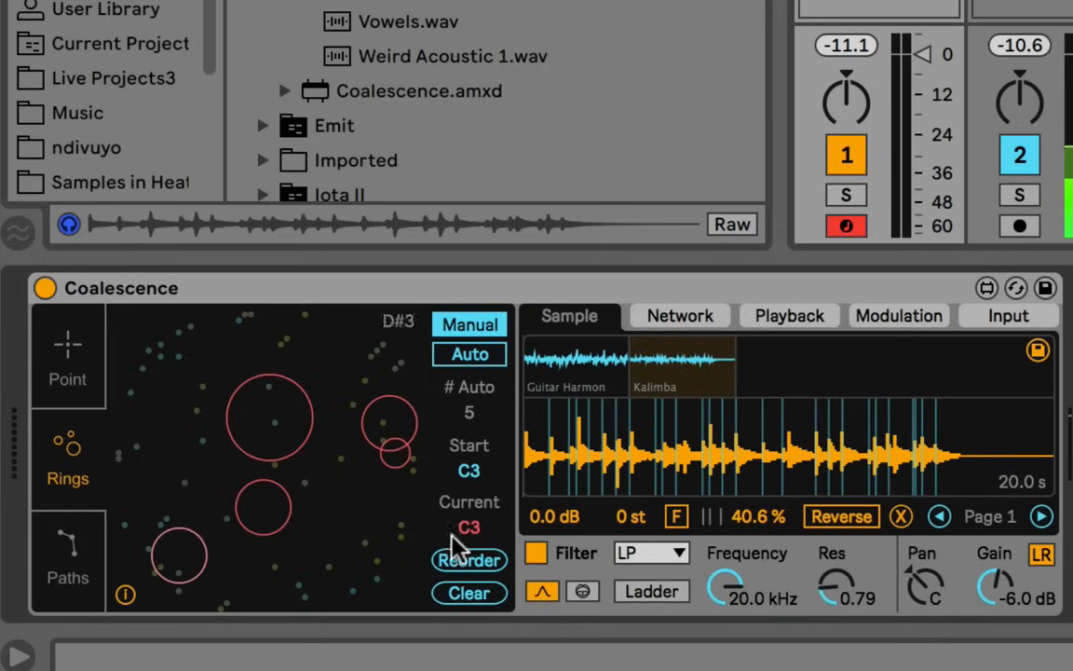
Step: Clear all manual rings and return to automatic ring placement
{"action": "left_click", "coordinate": [473, 594]}
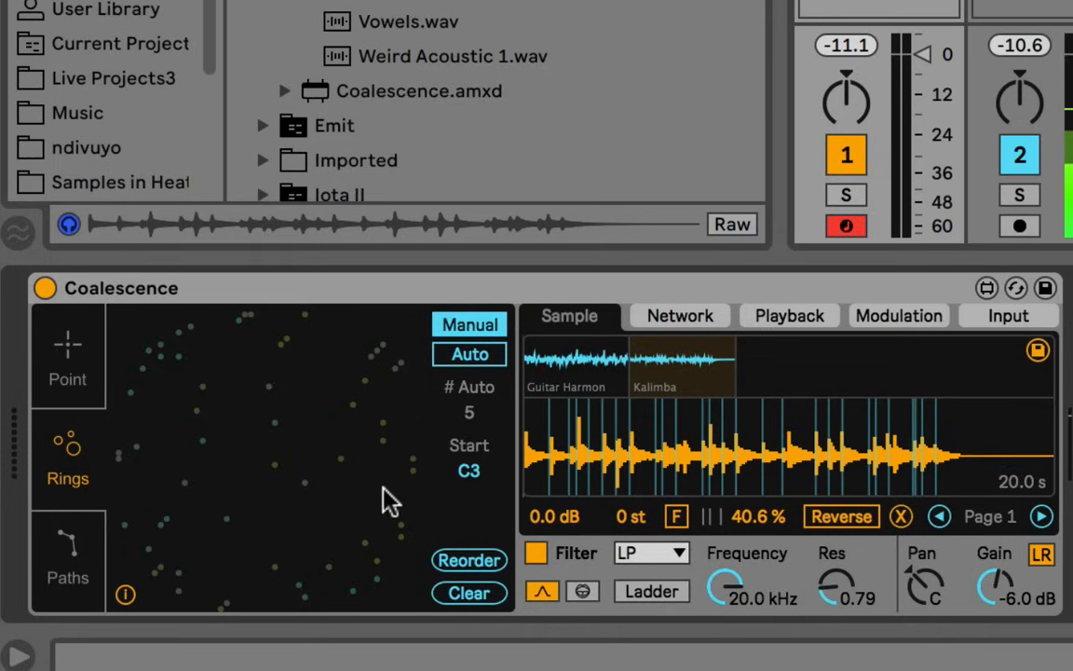
{"action": "left_click", "coordinate": [469, 355]}
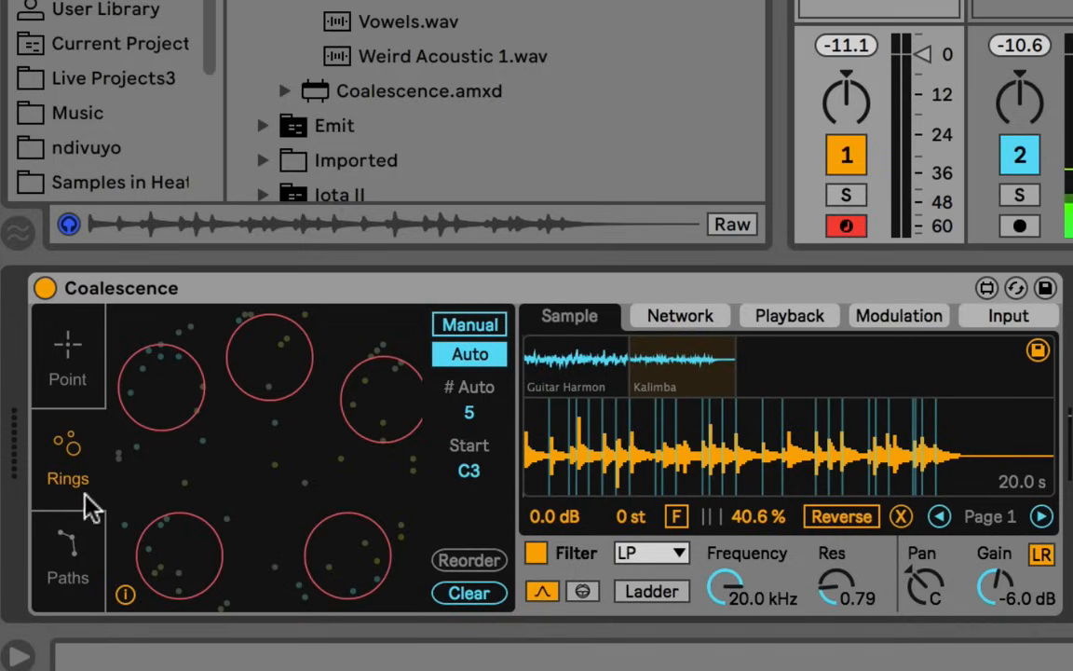
Step: Switch the map to Paths mode and go through the note slots C#, D and B, ending on C
{"action": "left_click", "coordinate": [62, 548]}
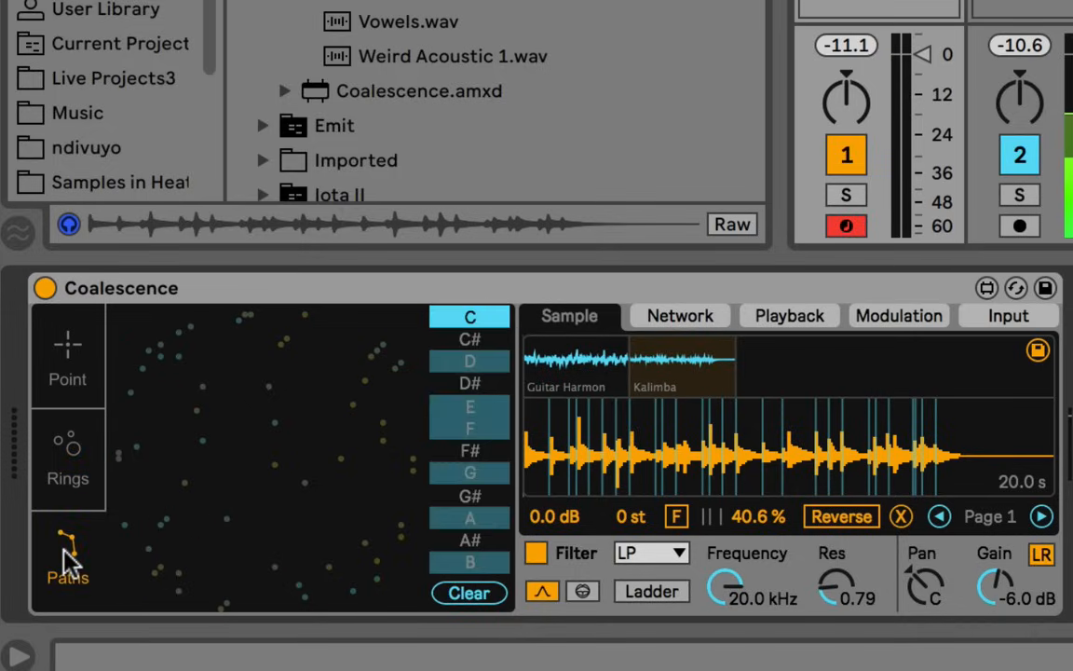
{"action": "left_click_drag", "start_coordinate": [462, 343], "coordinate": [469, 395]}
{"action": "left_click", "coordinate": [468, 337]}
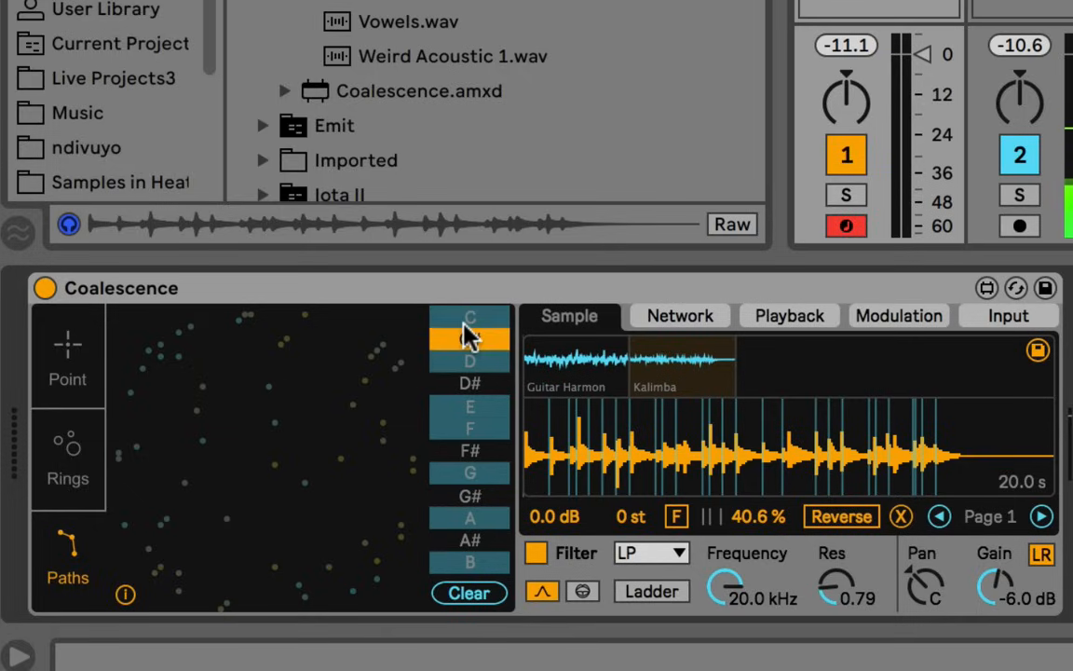
{"action": "left_click", "coordinate": [470, 317]}
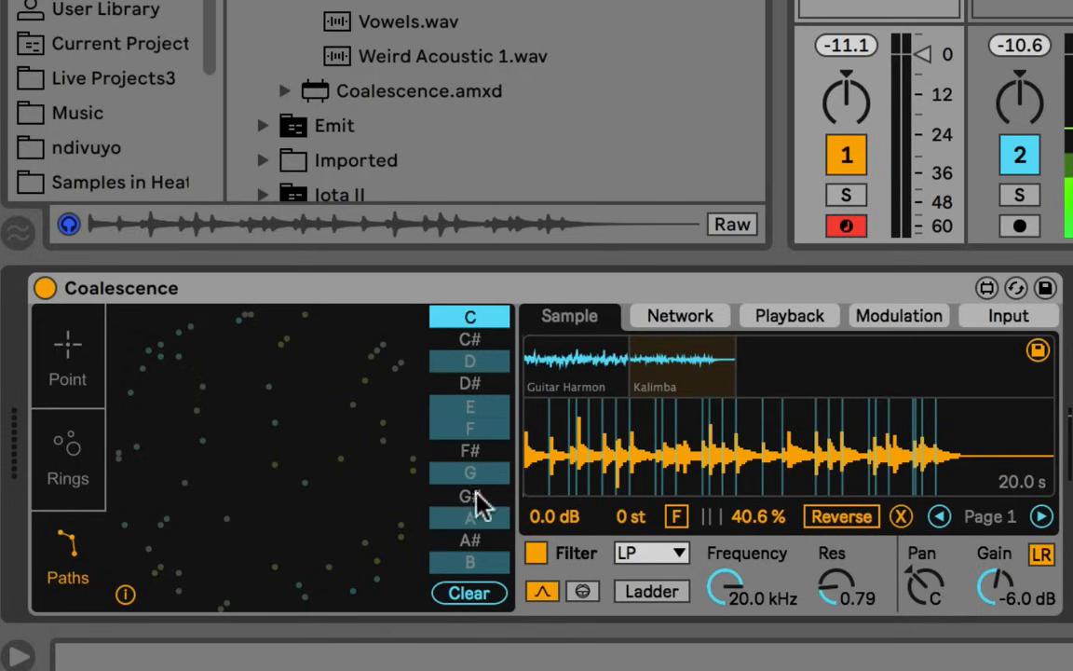
{"action": "left_click", "coordinate": [470, 361]}
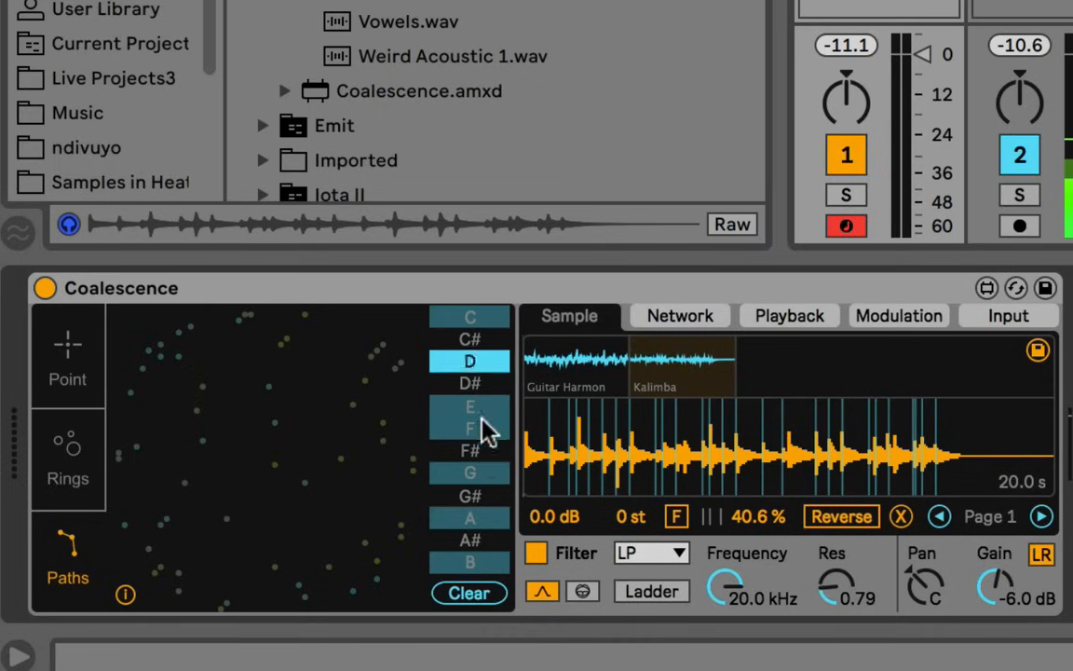
{"action": "left_click", "coordinate": [471, 562]}
{"action": "left_click", "coordinate": [461, 316]}
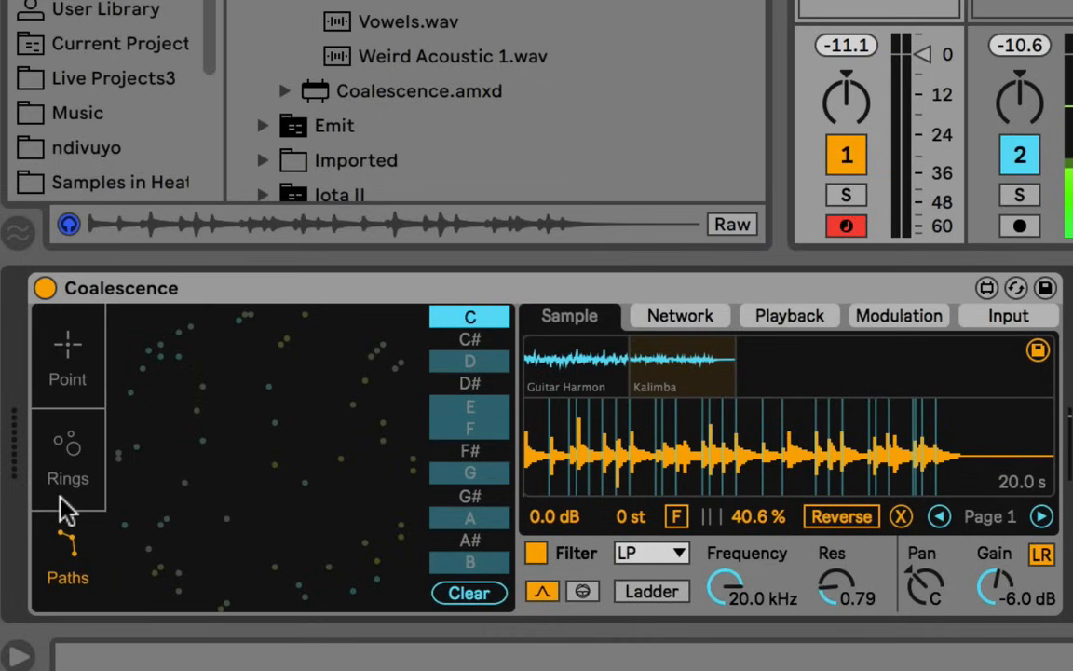
Step: Compare the Point, Paths and Rings modes of the map by switching between them
{"action": "left_click", "coordinate": [66, 375]}
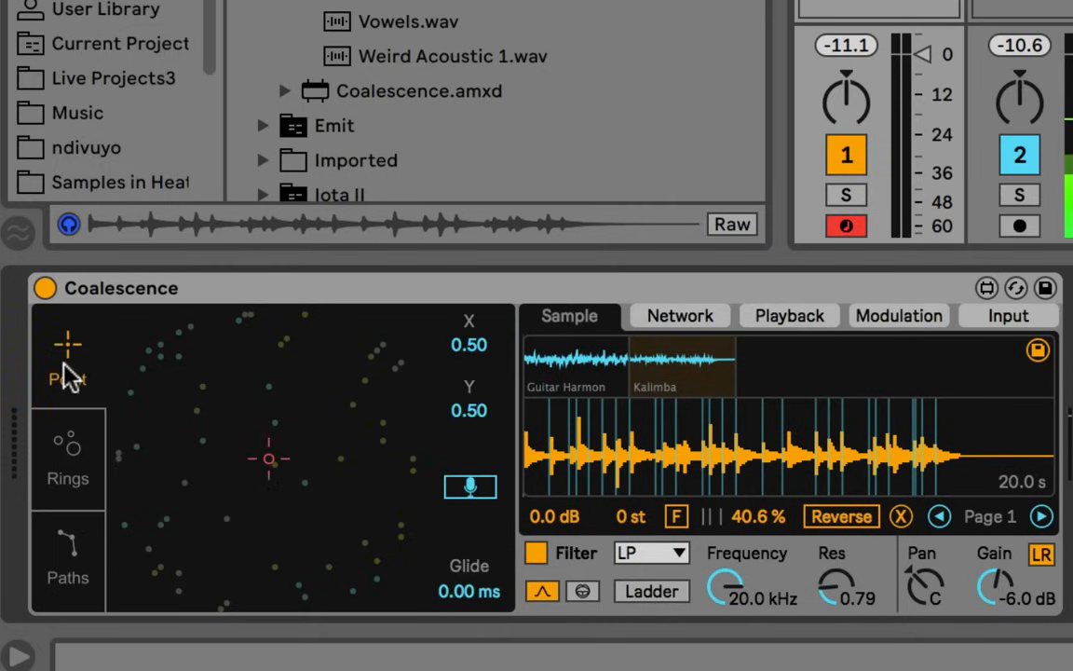
{"action": "left_click", "coordinate": [72, 534]}
{"action": "left_click", "coordinate": [69, 379]}
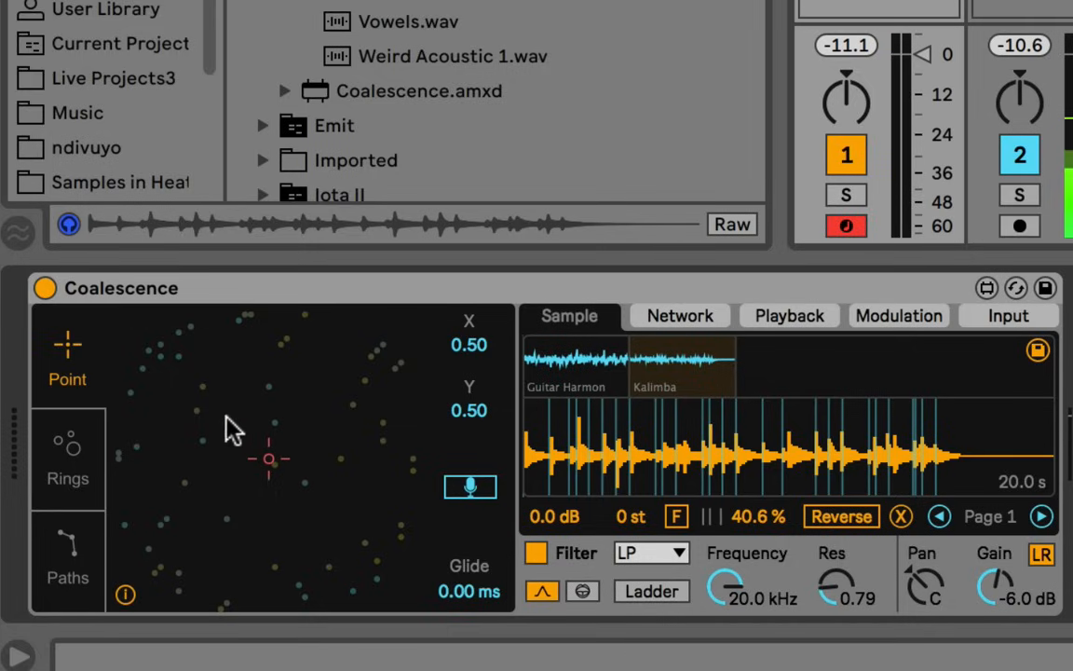
{"action": "left_click", "coordinate": [56, 461]}
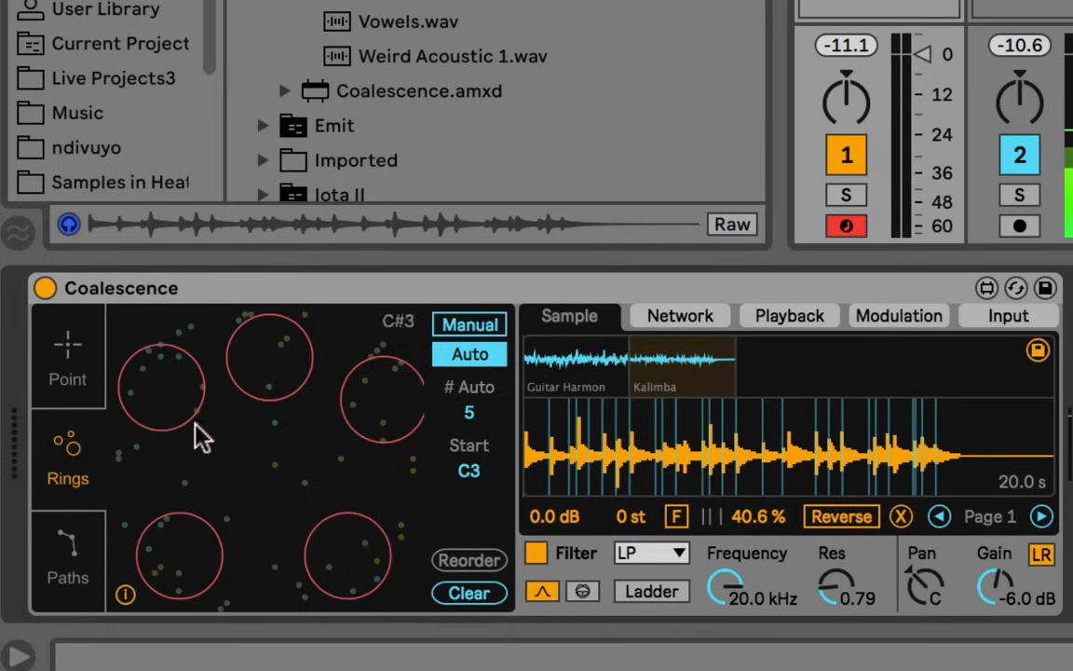
Step: Draw a three-node path for note C in Paths mode, running from the map's upper left to its lower right
{"action": "left_click", "coordinate": [71, 555]}
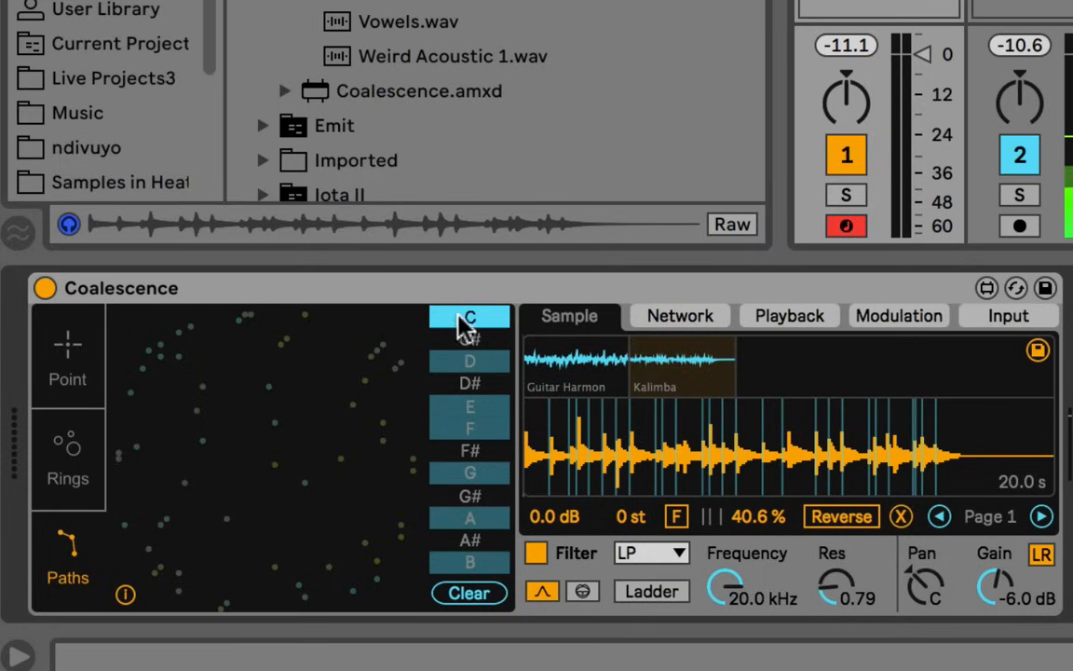
{"action": "left_click", "coordinate": [154, 399]}
{"action": "left_click", "coordinate": [179, 482]}
{"action": "left_click", "coordinate": [346, 549]}
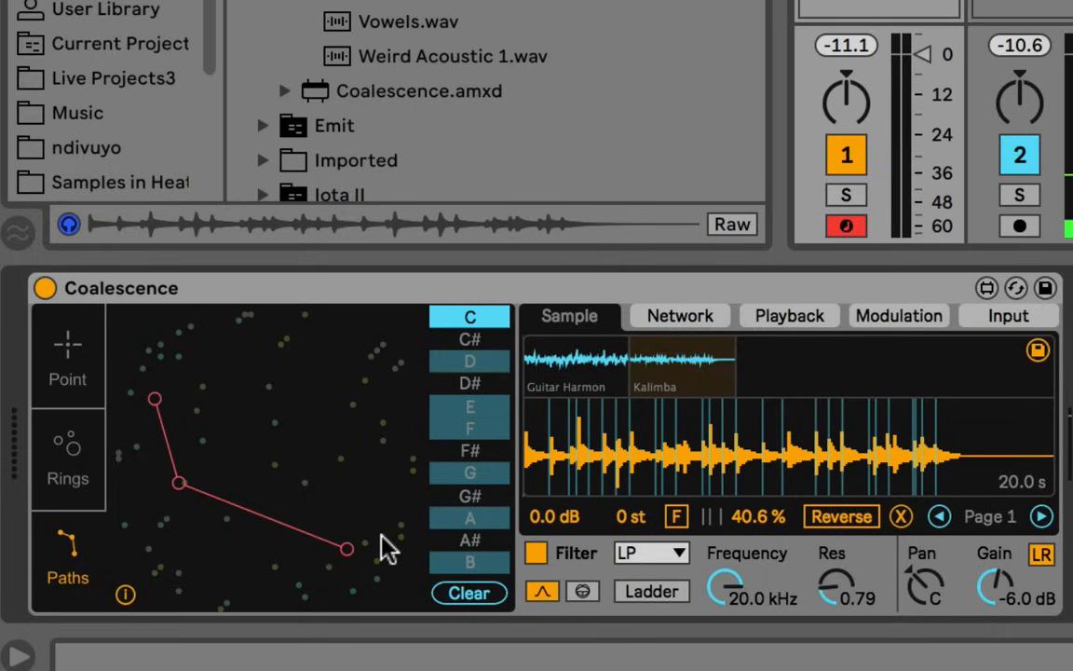
Step: Check the C# slot, return to C and reduce its path to a single node
{"action": "left_click", "coordinate": [449, 336]}
{"action": "left_click", "coordinate": [442, 317]}
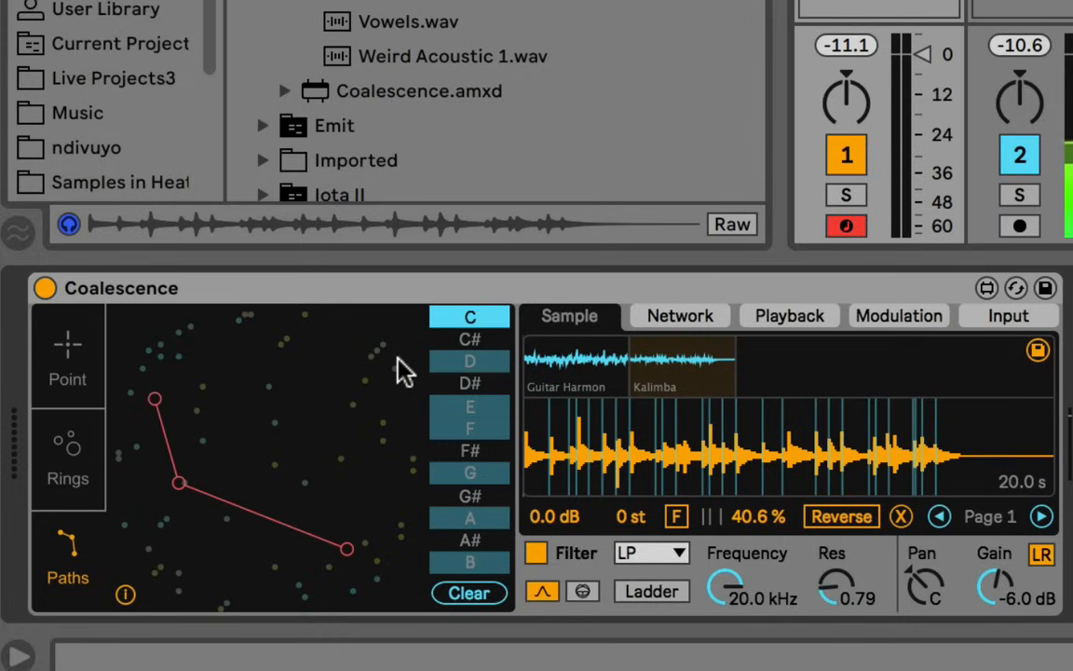
{"action": "left_click", "coordinate": [342, 548]}
{"action": "left_click", "coordinate": [180, 485]}
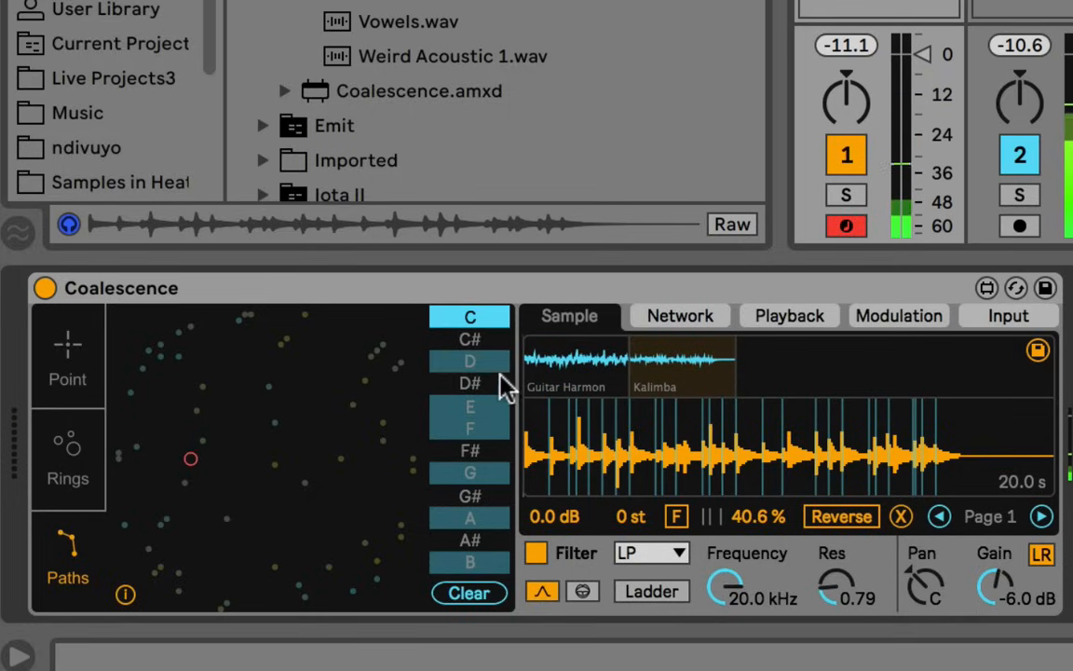
Step: Draw a three-node path for note E in the map's middle, running down from the first node and then up toward the centre
{"action": "left_click", "coordinate": [469, 345]}
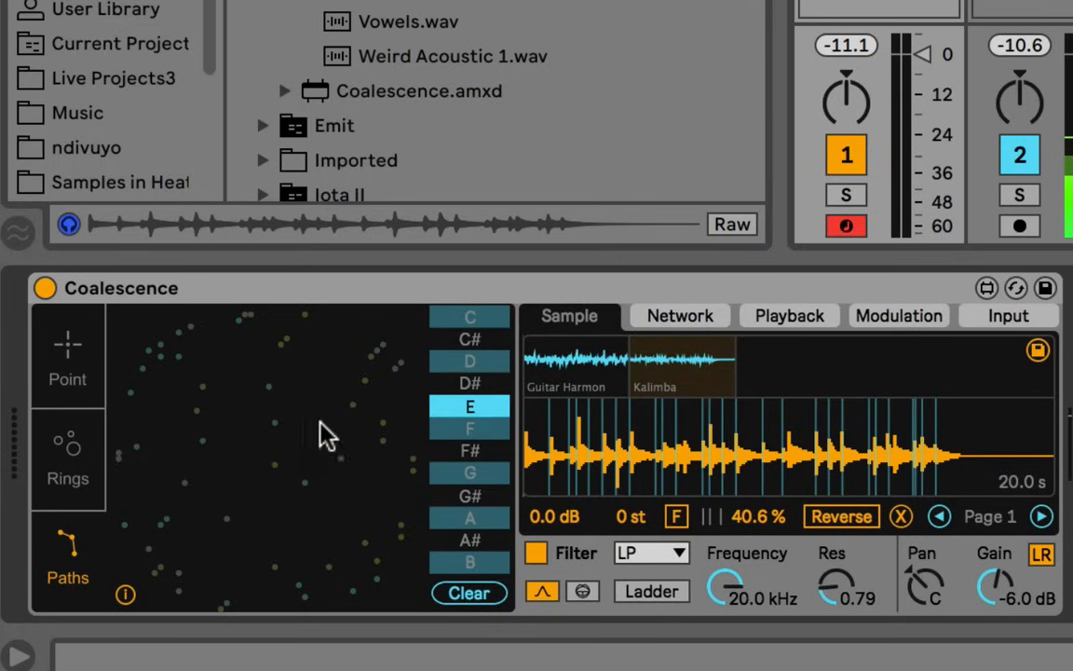
{"action": "left_click", "coordinate": [203, 422]}
{"action": "left_click", "coordinate": [203, 512]}
{"action": "left_click", "coordinate": [280, 448]}
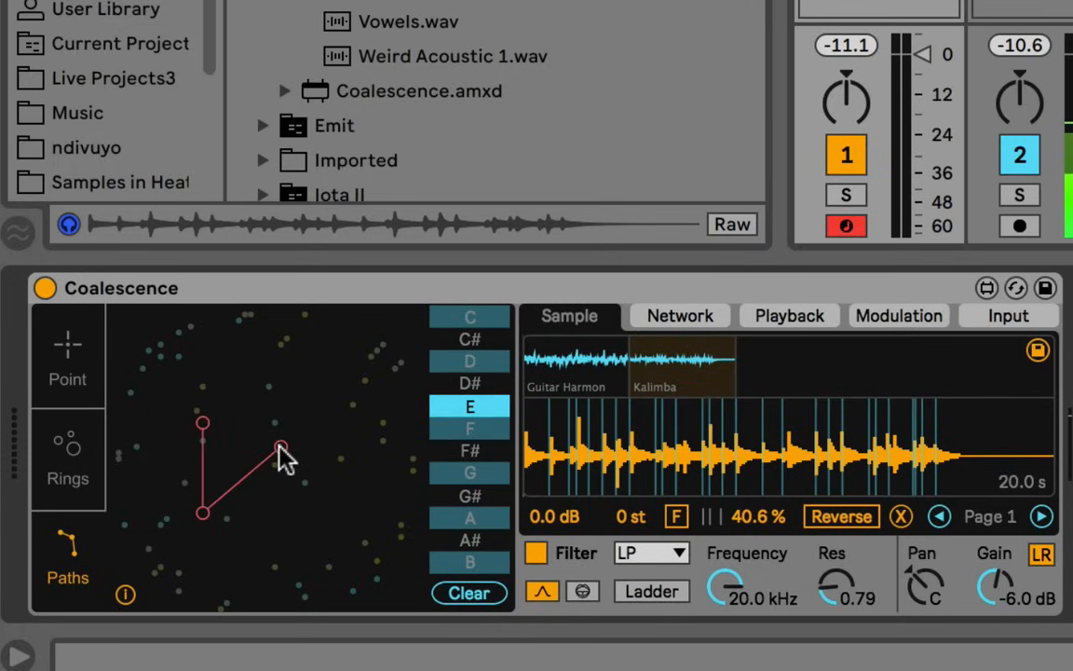
Step: Set the slice playback size to 118 ms, turn on Loop and return to the sample view
{"action": "left_click", "coordinate": [784, 317]}
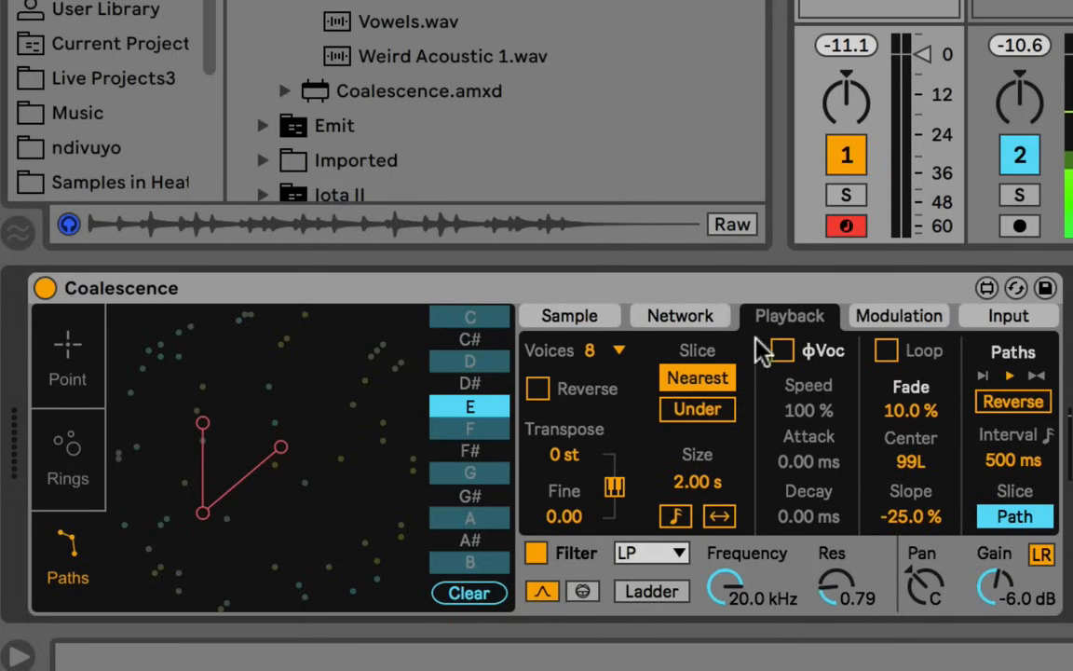
{"action": "left_click_drag", "start_coordinate": [700, 482], "coordinate": [701, 539]}
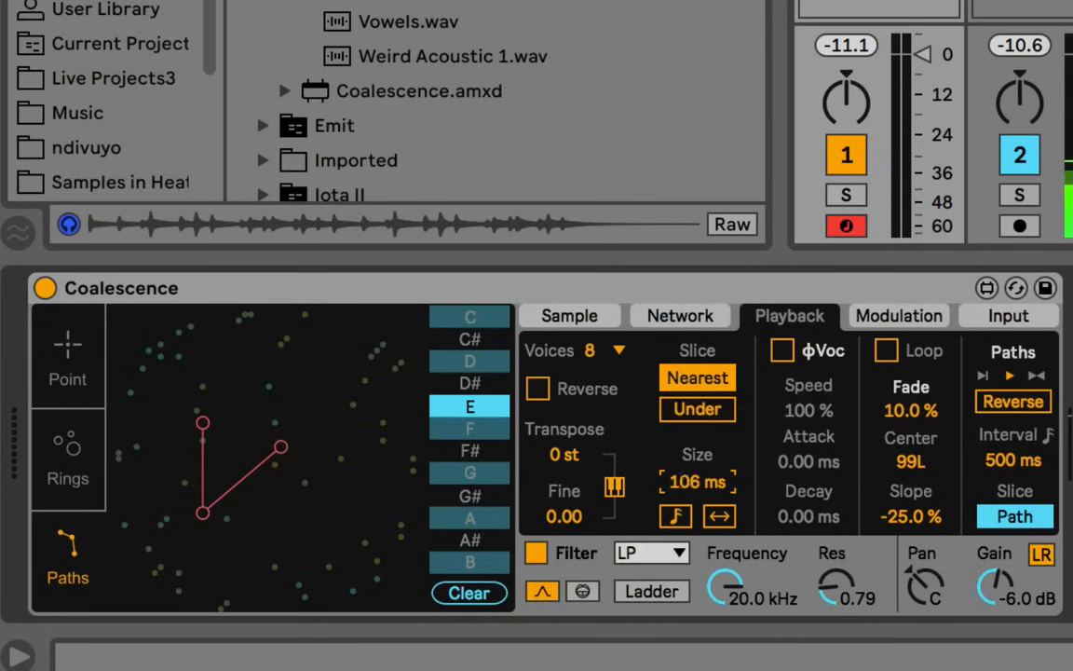
{"action": "left_click", "coordinate": [888, 348]}
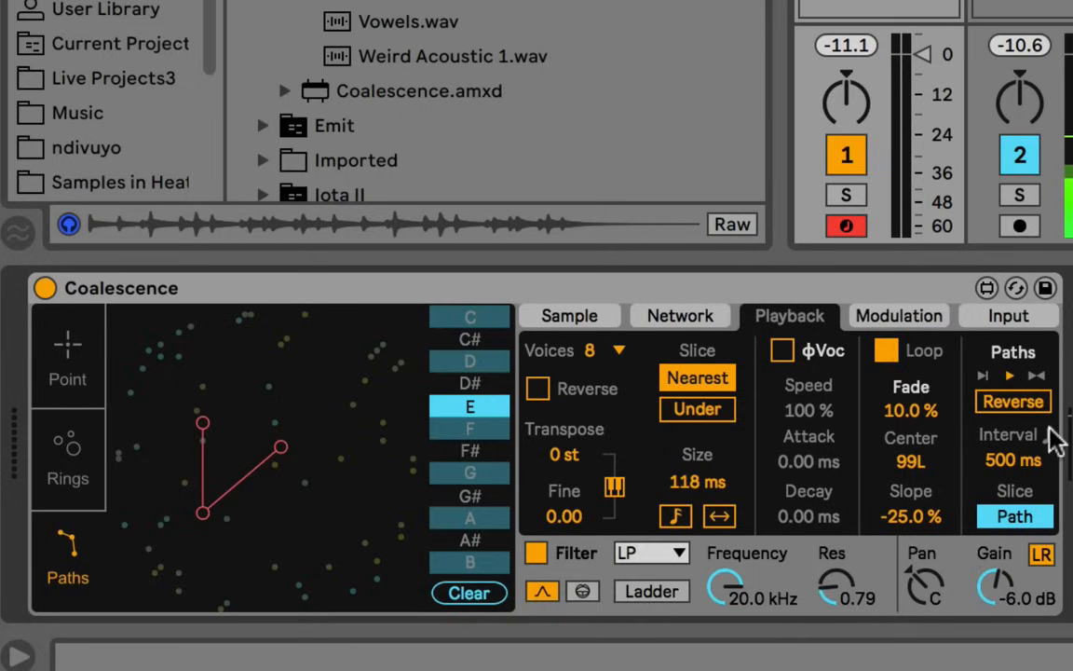
{"action": "left_click", "coordinate": [577, 318]}
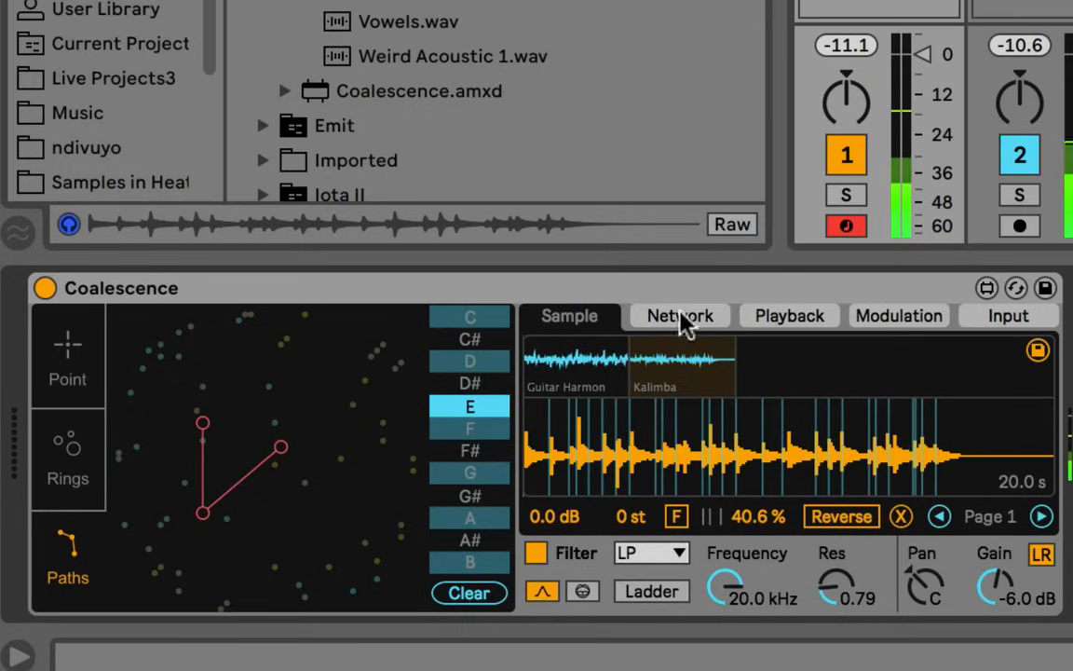
Step: Extend note C's path to three nodes and try adding a further node near the map's upper left before removing it
{"action": "left_click", "coordinate": [442, 318]}
{"action": "left_click", "coordinate": [317, 407]}
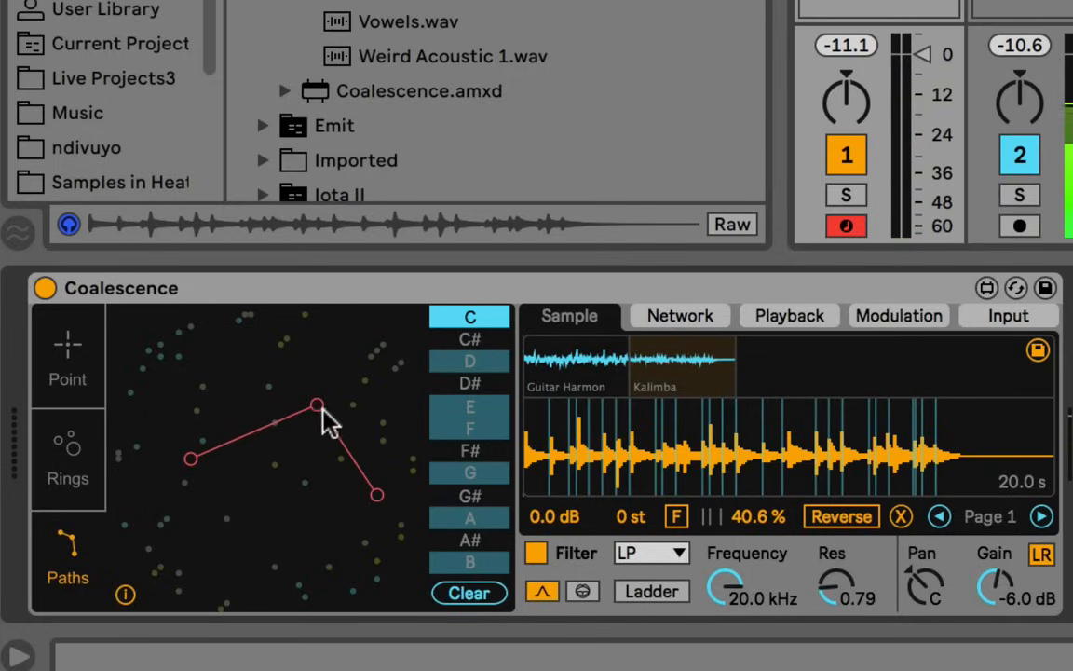
{"action": "left_click", "coordinate": [166, 388]}
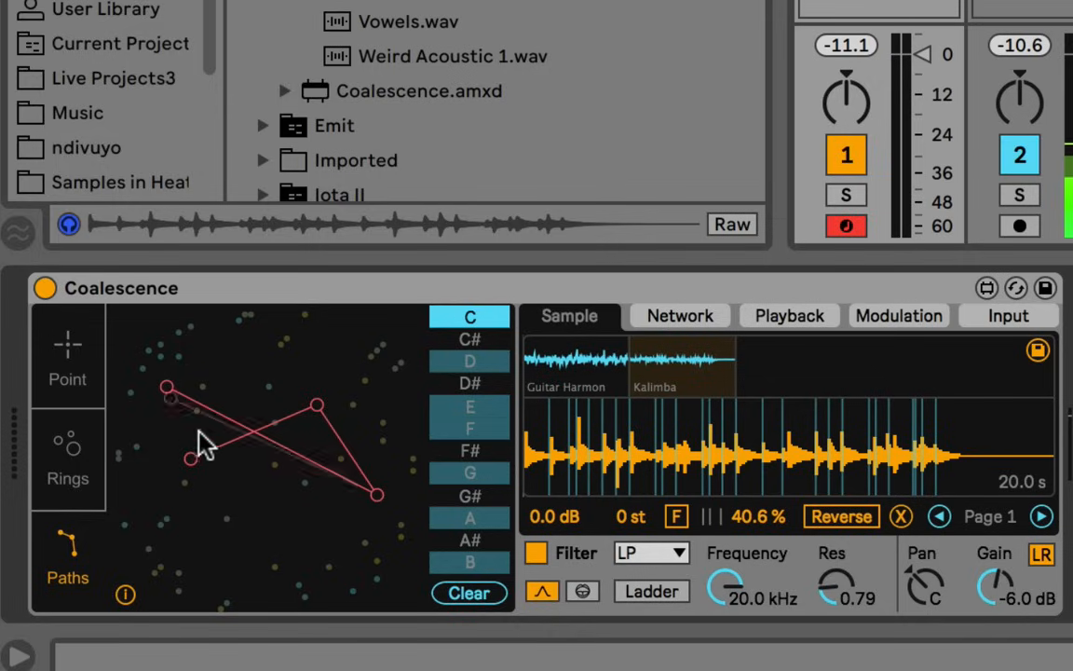
{"action": "left_click", "coordinate": [313, 558]}
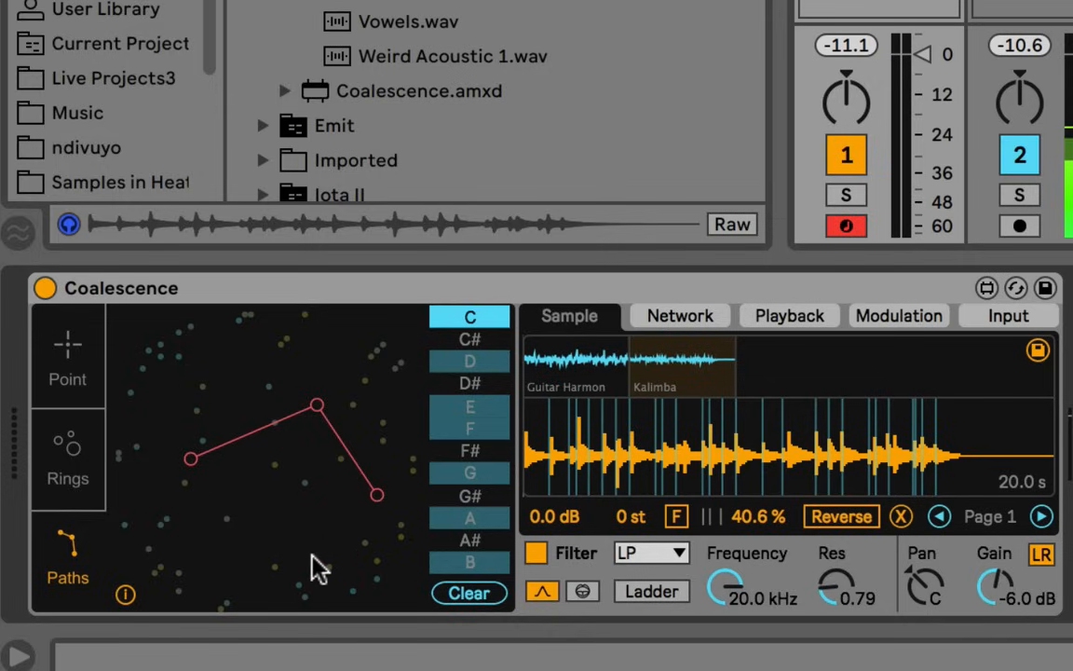
Step: Delete the upper middle ring in Rings mode and return the map to Paths mode
{"action": "left_click", "coordinate": [80, 445]}
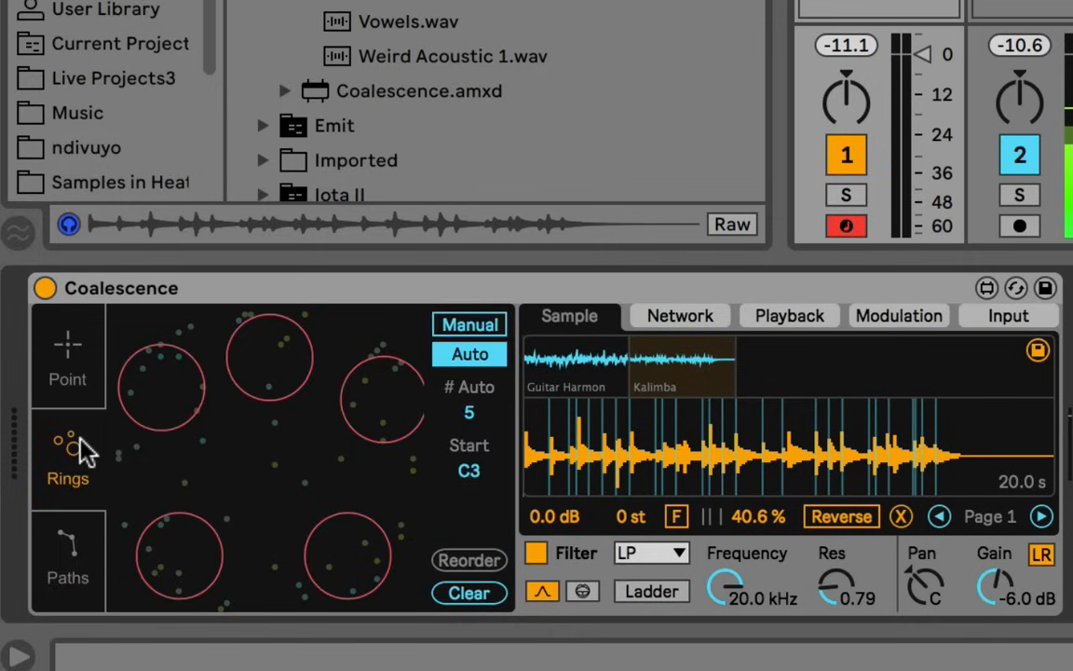
{"action": "left_click", "coordinate": [258, 394]}
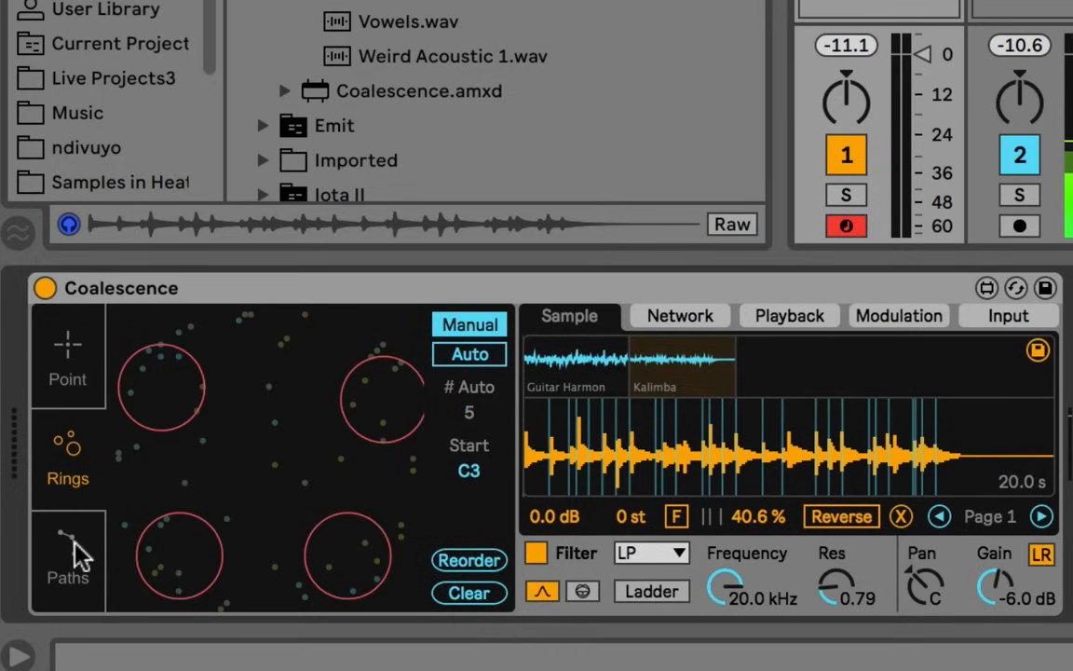
{"action": "left_click", "coordinate": [73, 553]}
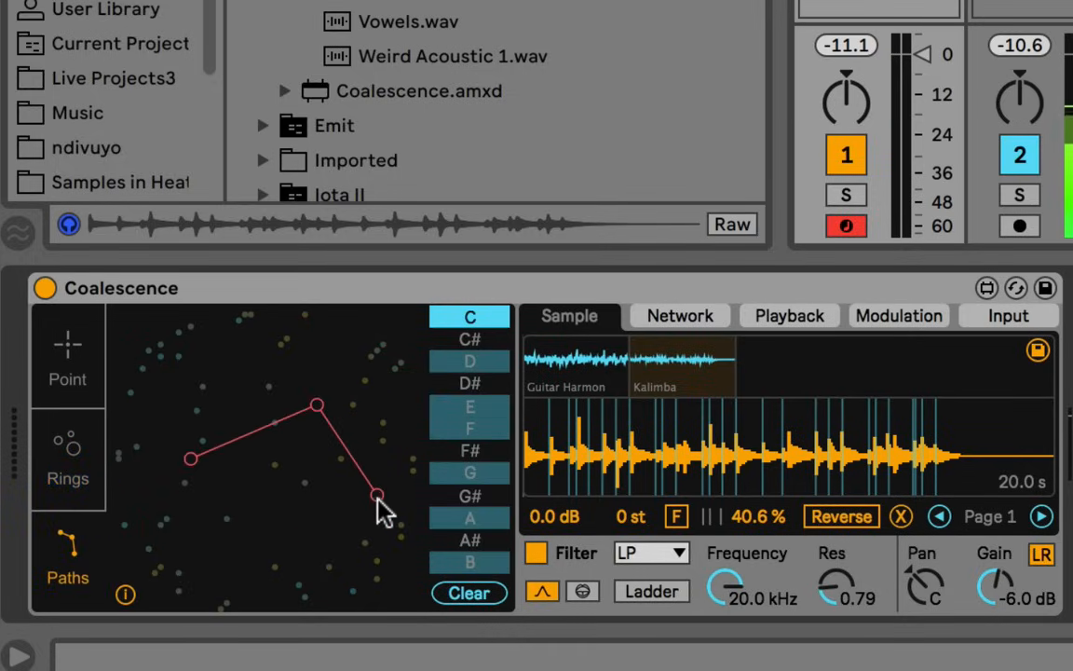
Step: Move the last and middle nodes of note C's path down and toward the left of the map
{"action": "left_click_drag", "start_coordinate": [376, 497], "coordinate": [311, 550]}
{"action": "left_click_drag", "start_coordinate": [319, 406], "coordinate": [226, 506]}
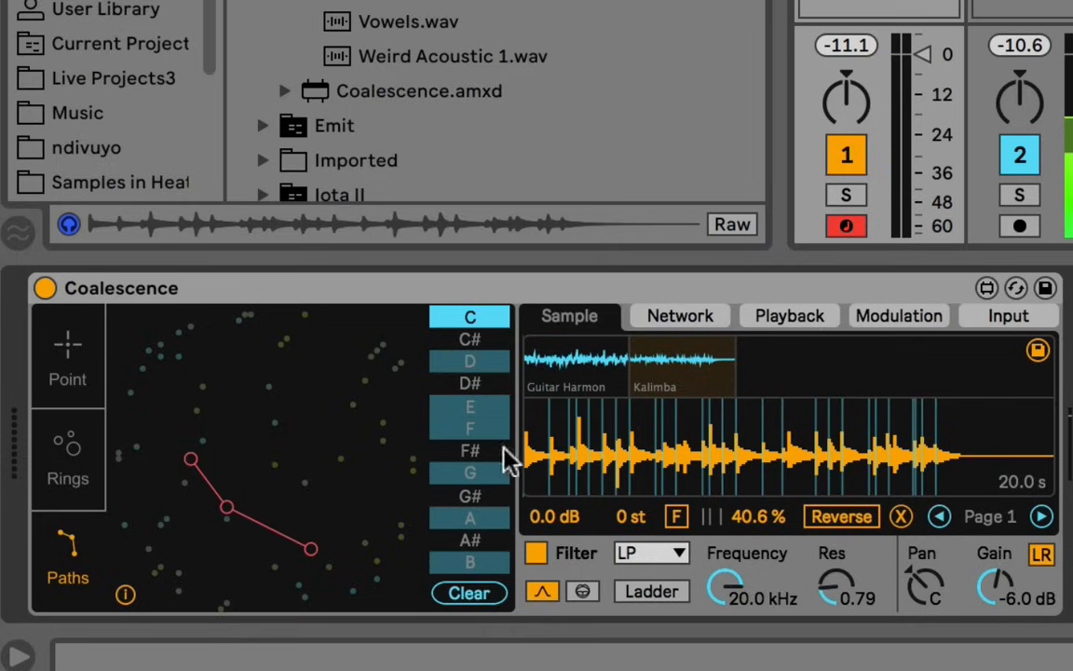
Step: Clear the paths of notes C and E, checking the F and D slots in between, and return to C
{"action": "left_click", "coordinate": [464, 589]}
{"action": "left_click", "coordinate": [463, 428]}
{"action": "left_click", "coordinate": [452, 358]}
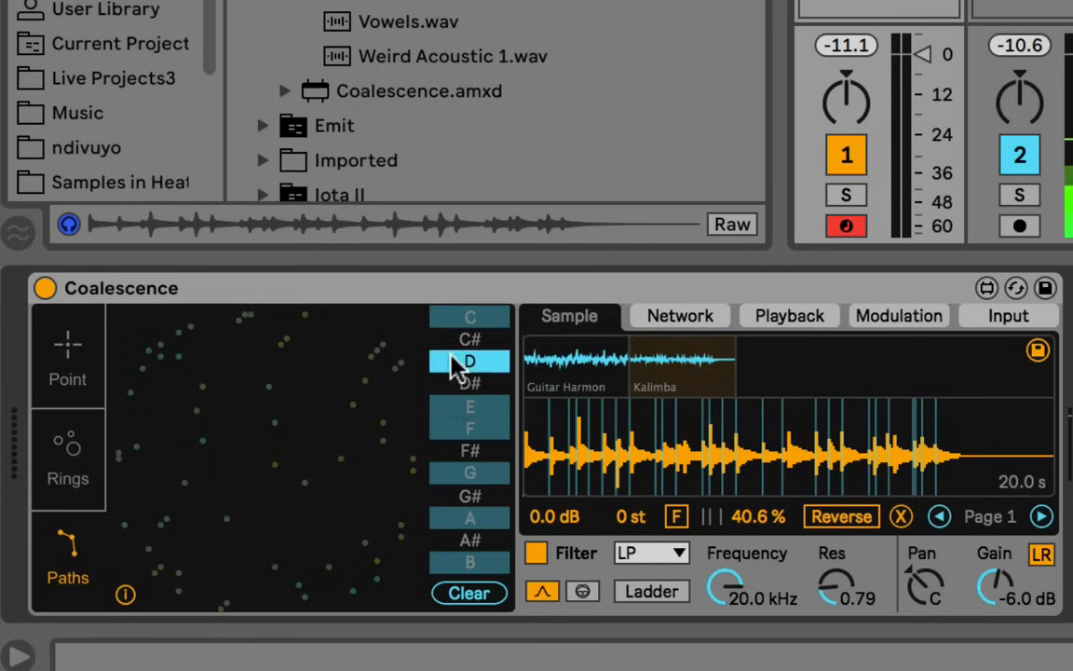
{"action": "left_click", "coordinate": [443, 402]}
{"action": "left_click", "coordinate": [468, 593]}
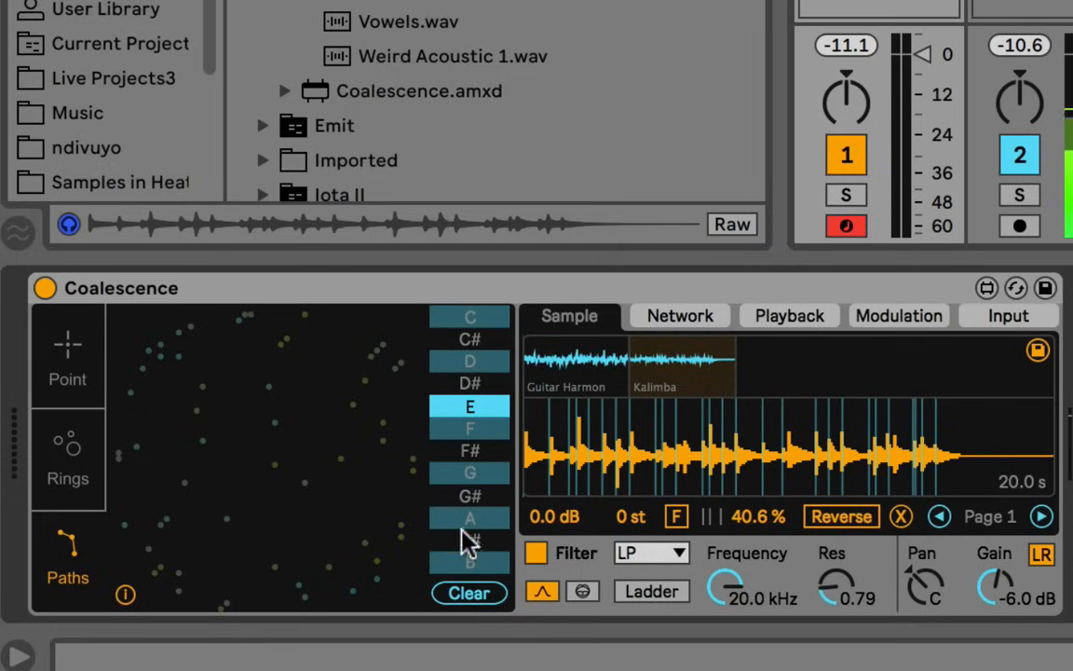
{"action": "left_click", "coordinate": [470, 317]}
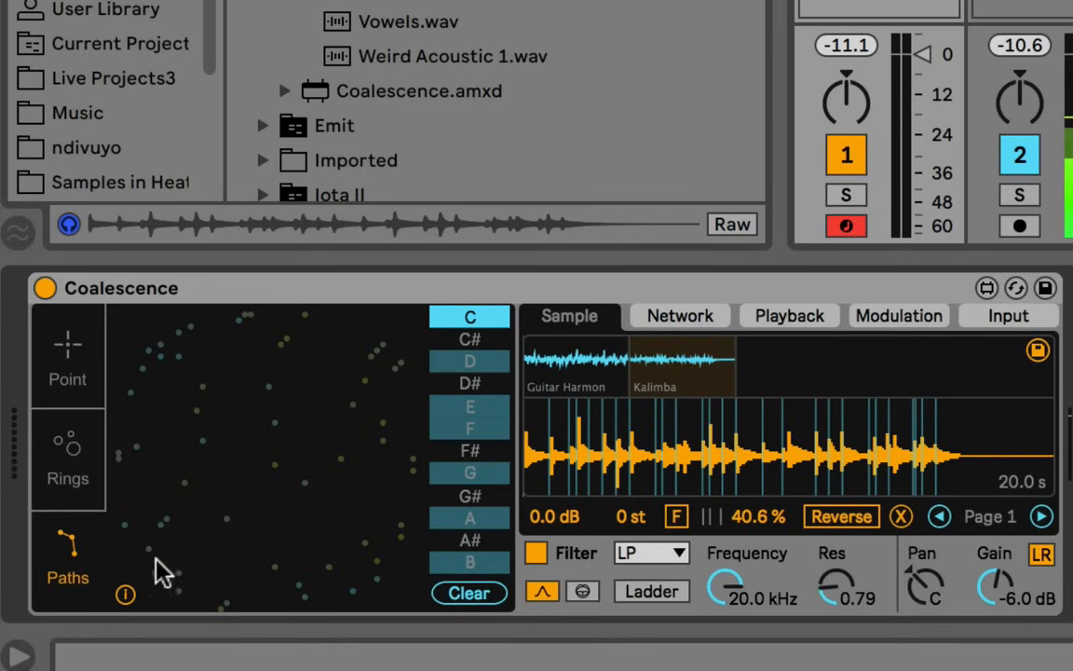
Step: Read the map's help overlay on editing rings and paths, and close it
{"action": "mouse_move", "coordinate": [118, 602]}
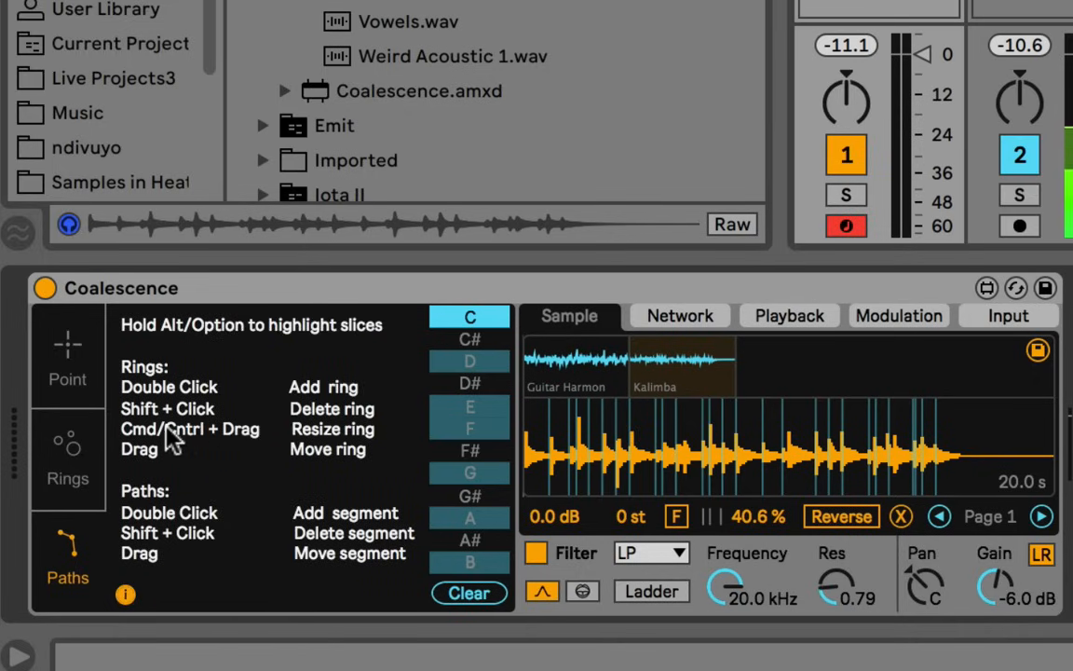
{"action": "left_click", "coordinate": [125, 594]}
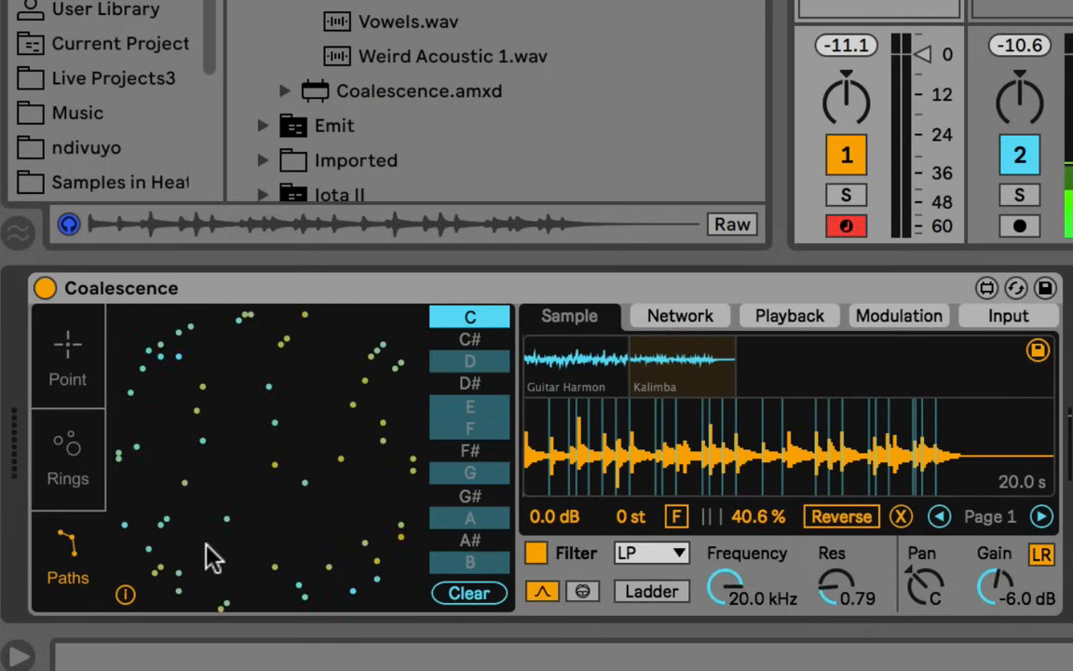
Step: Switch the map to Point mode and compare the Kalimba and Guitar Harmon samples, ending on Guitar Harmon
{"action": "left_click", "coordinate": [79, 350]}
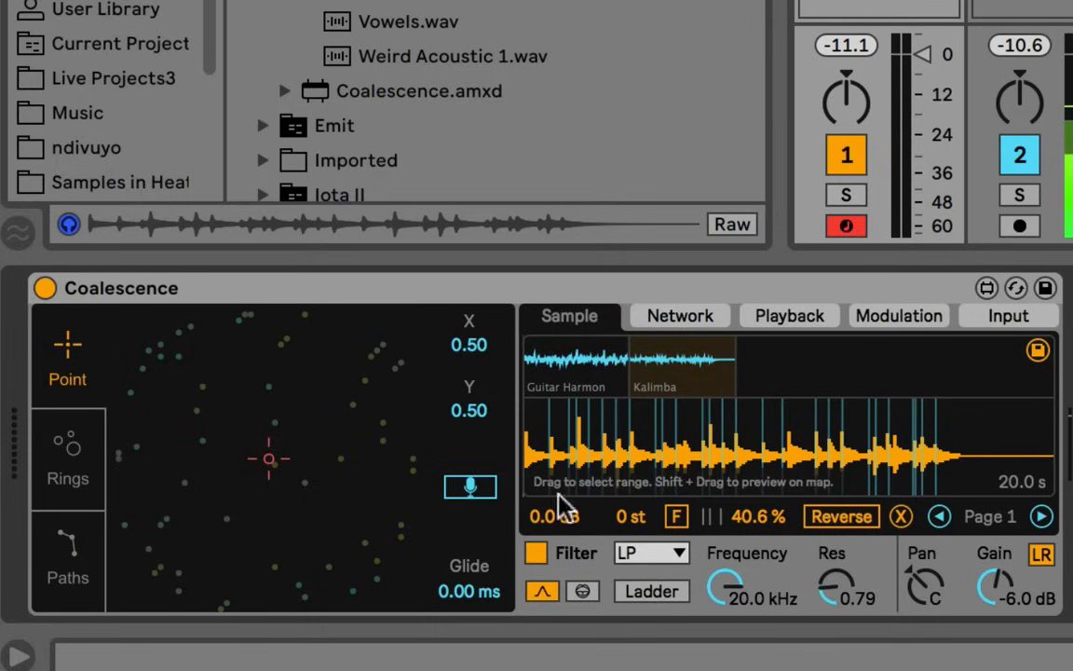
{"action": "left_click", "coordinate": [574, 363]}
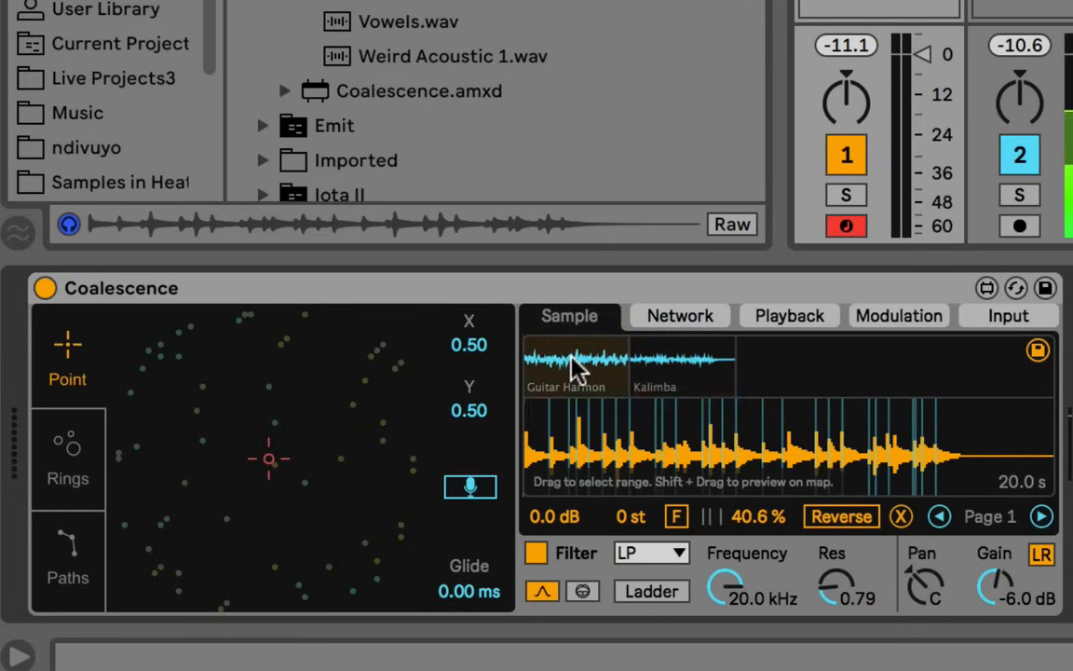
{"action": "left_click", "coordinate": [684, 373]}
{"action": "left_click", "coordinate": [582, 372]}
{"action": "left_click", "coordinate": [692, 371]}
{"action": "left_click", "coordinate": [596, 371]}
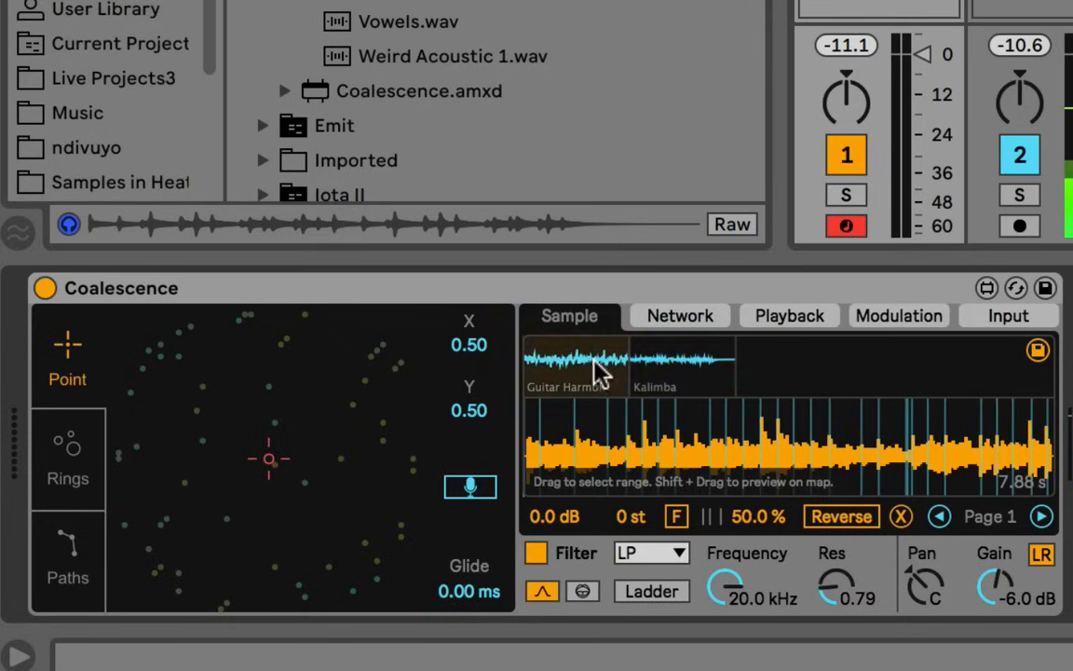
{"action": "left_click", "coordinate": [652, 372]}
{"action": "left_click", "coordinate": [618, 372]}
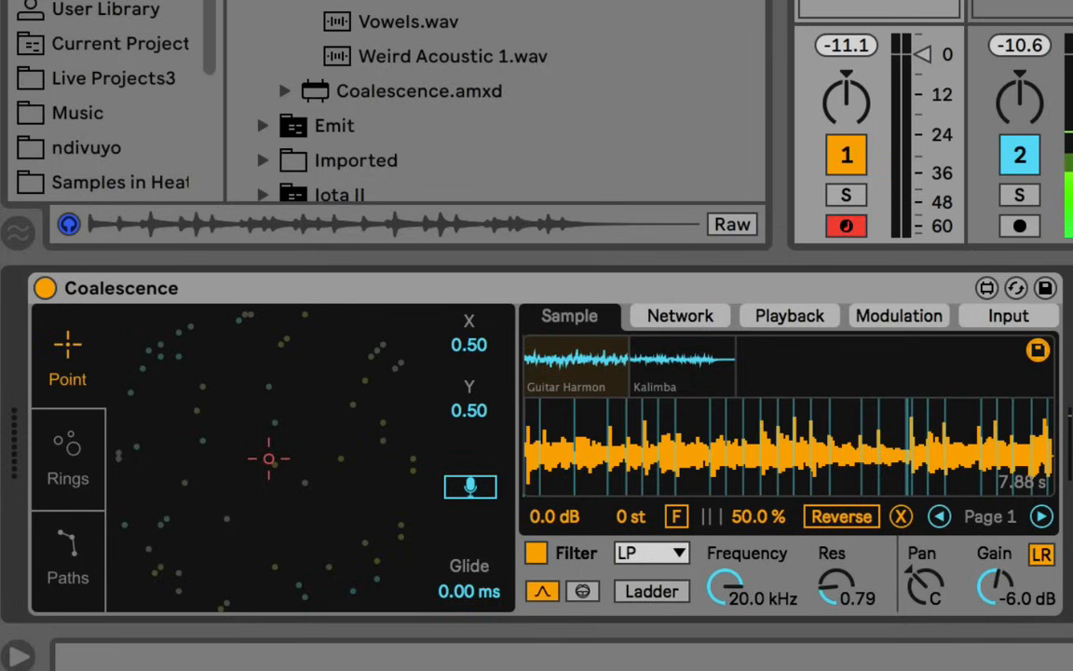
Step: Review the Kalimba and Guitar Harmon waveforms once more by alternating between them
{"action": "left_click", "coordinate": [1034, 351]}
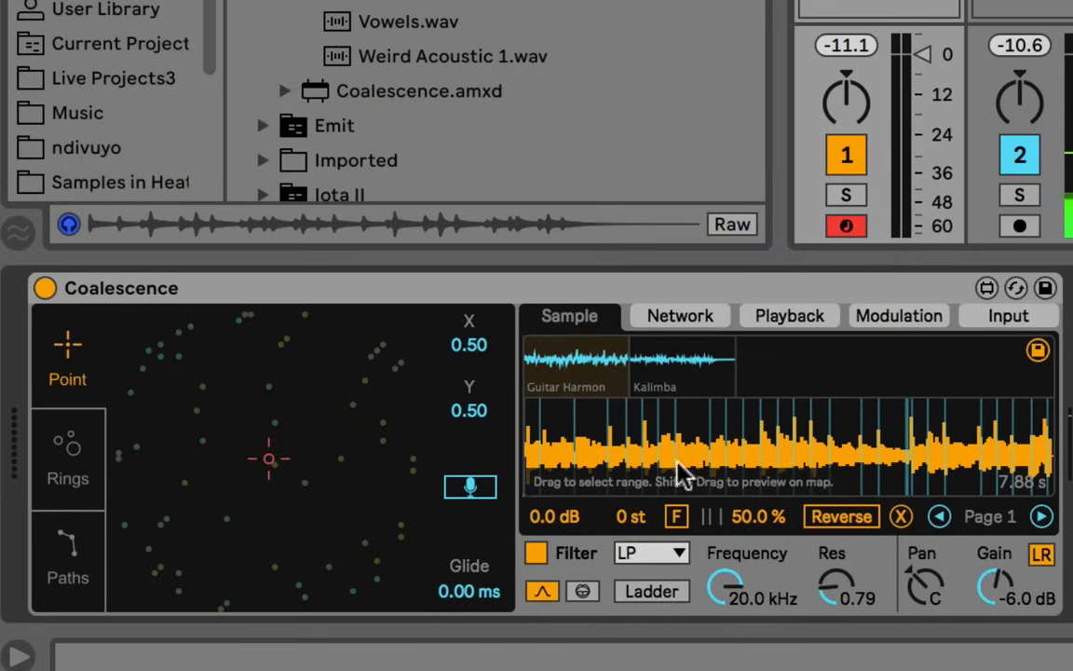
{"action": "left_click", "coordinate": [684, 390]}
{"action": "left_click", "coordinate": [611, 381]}
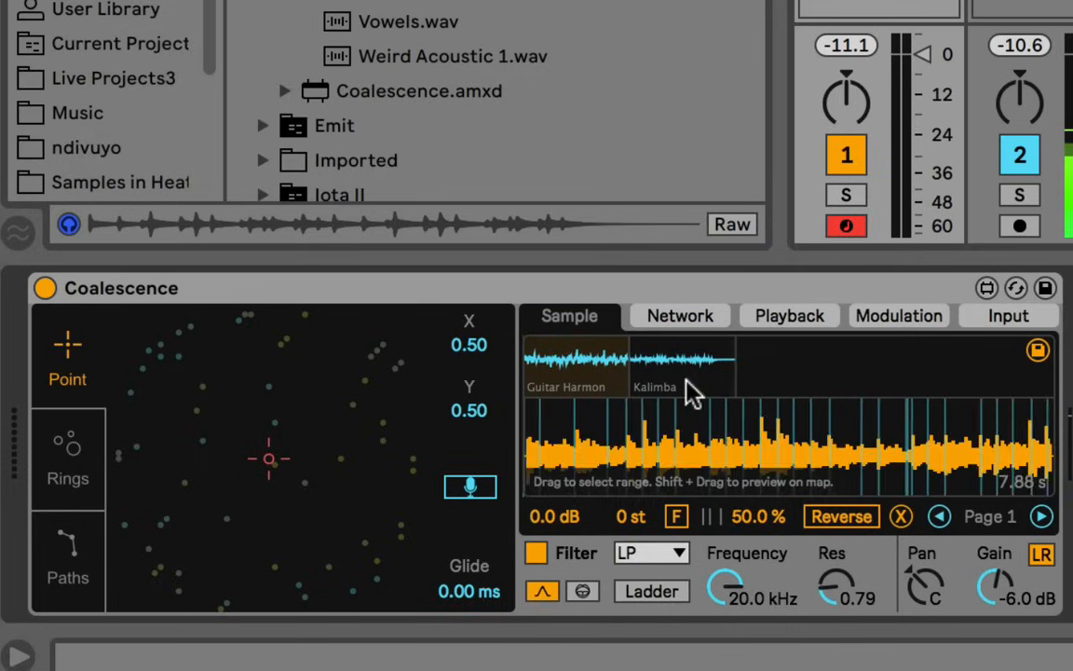
{"action": "left_click", "coordinate": [686, 380]}
{"action": "left_click", "coordinate": [601, 380]}
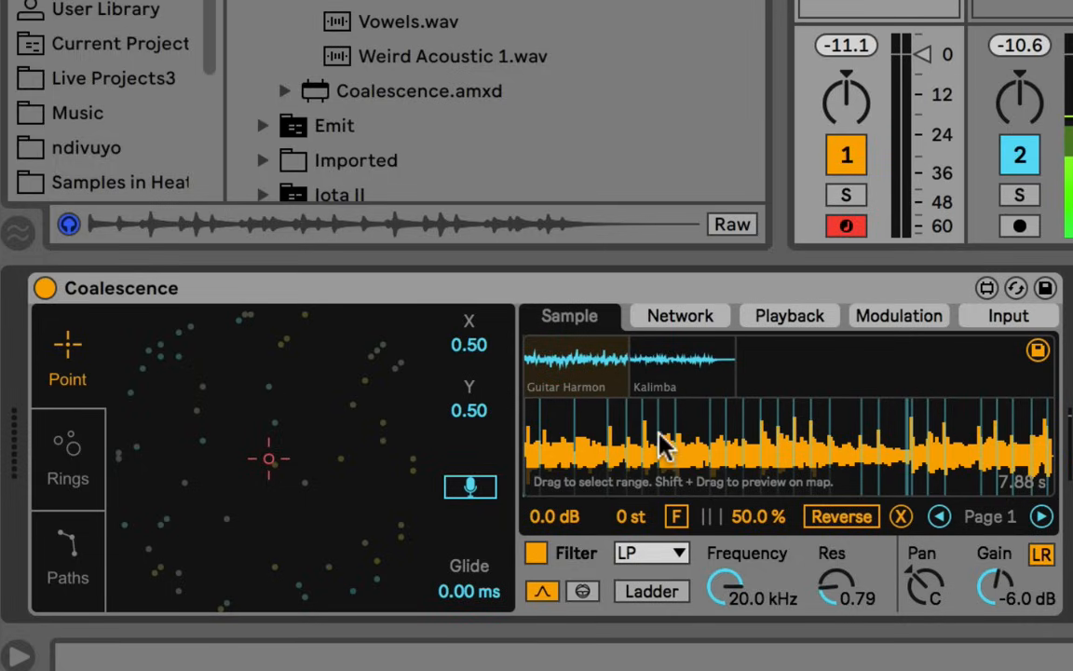
Step: Try three partial ranges on the Guitar Harmon waveform and restore its full range
{"action": "left_click_drag", "start_coordinate": [667, 446], "coordinate": [896, 445]}
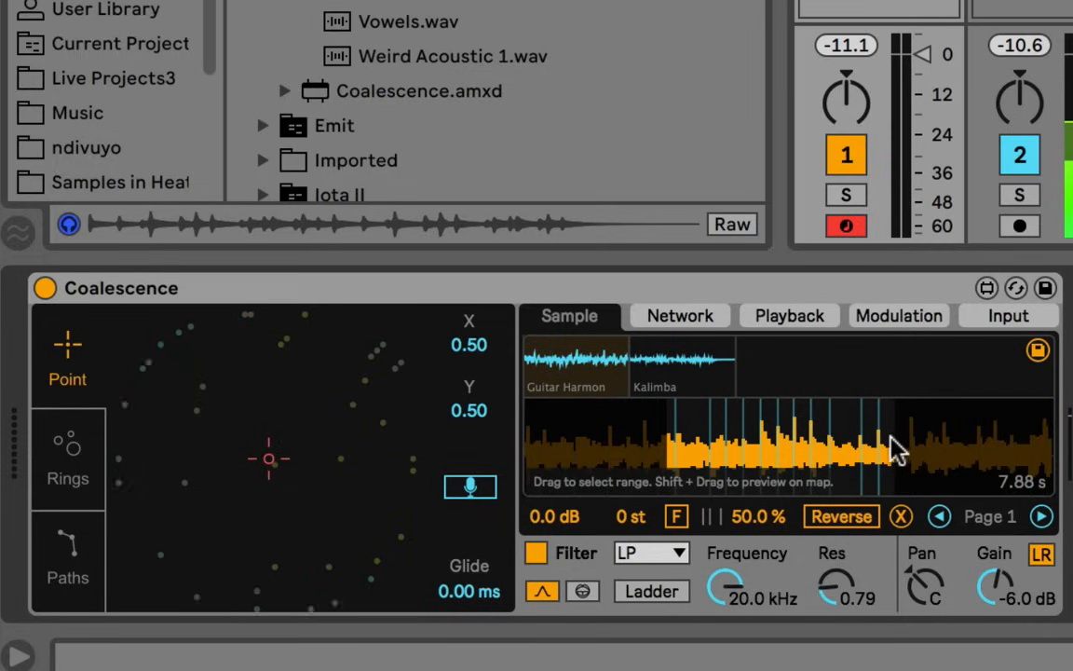
{"action": "left_click_drag", "start_coordinate": [960, 434], "coordinate": [841, 437]}
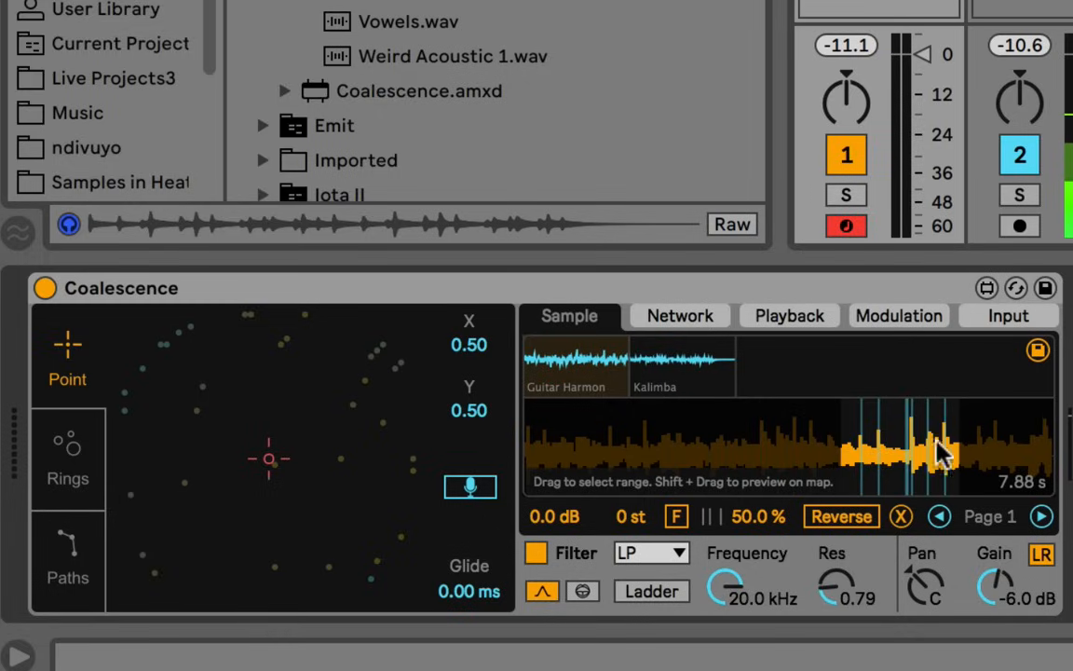
{"action": "left_click_drag", "start_coordinate": [599, 440], "coordinate": [731, 443]}
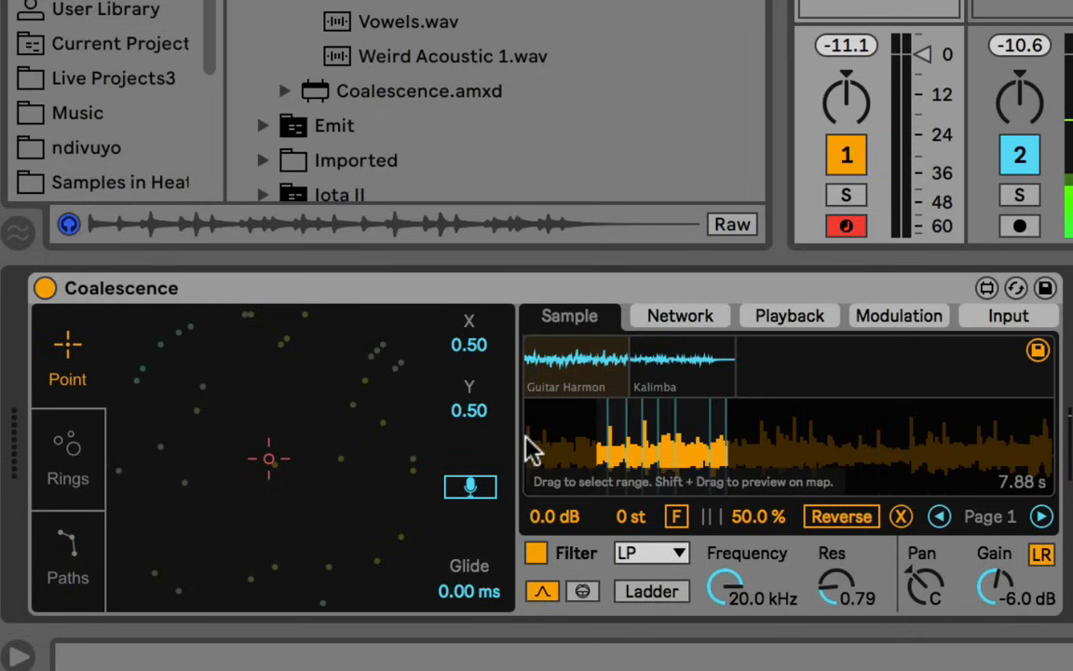
{"action": "left_click_drag", "start_coordinate": [533, 449], "coordinate": [1052, 449]}
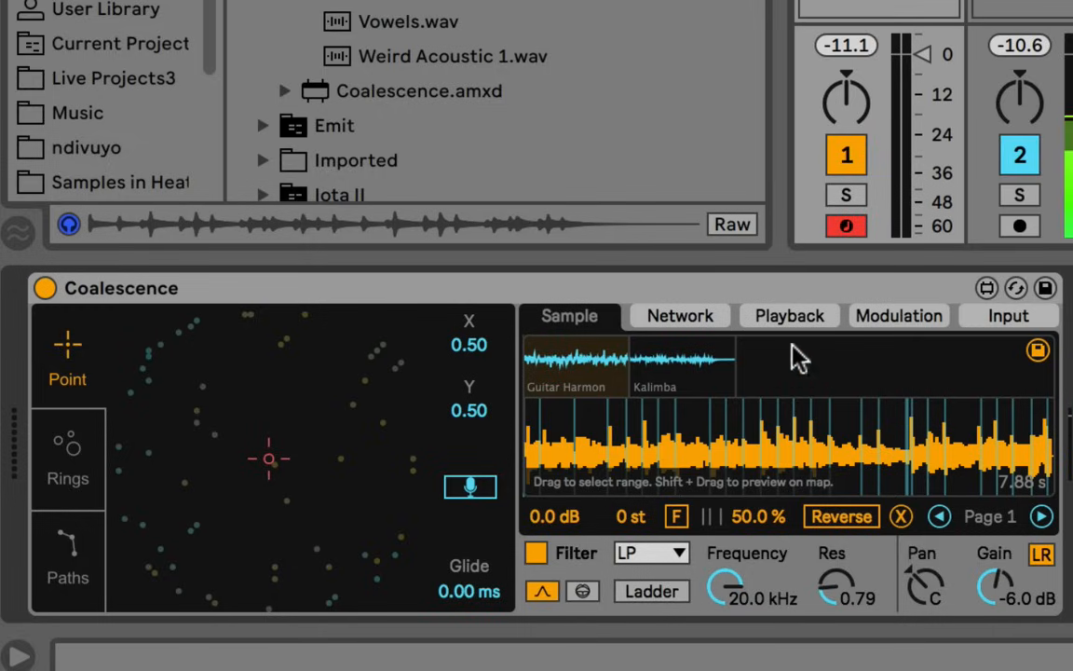
Step: Check the Network settings and return to the sample view
{"action": "left_click", "coordinate": [716, 316]}
{"action": "left_click", "coordinate": [963, 346]}
{"action": "left_click", "coordinate": [553, 321]}
Step: Try Guitar Harmon's pitch control in cents and semitones, and vary its slicing percentage before returning it to 50.0 %
{"action": "left_click_drag", "start_coordinate": [646, 520], "coordinate": [647, 518]}
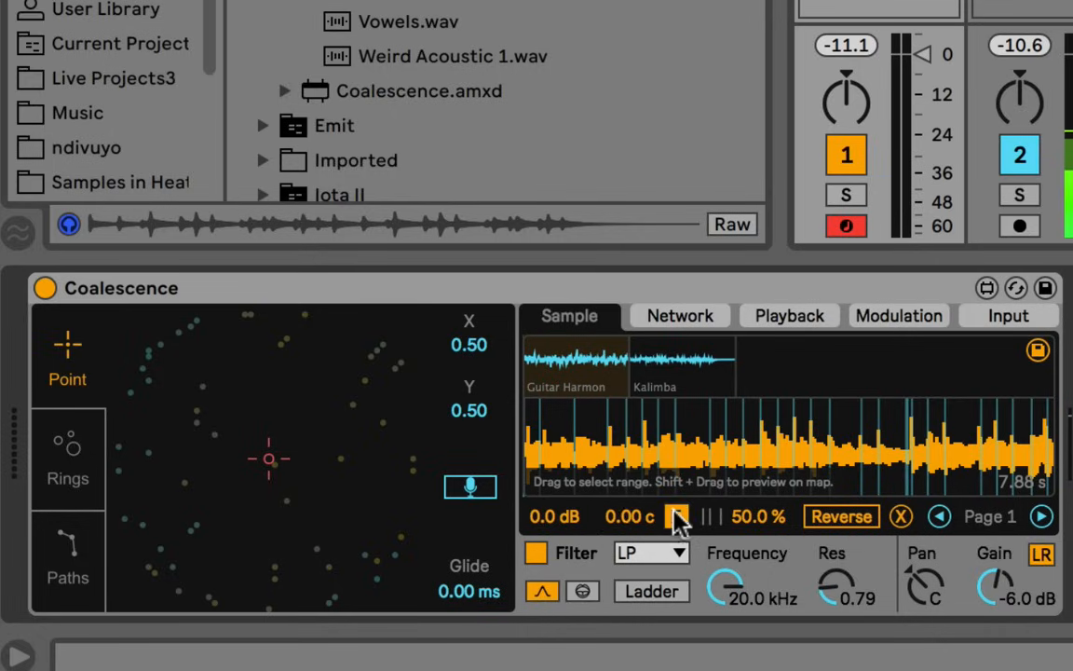
{"action": "left_click", "coordinate": [676, 520]}
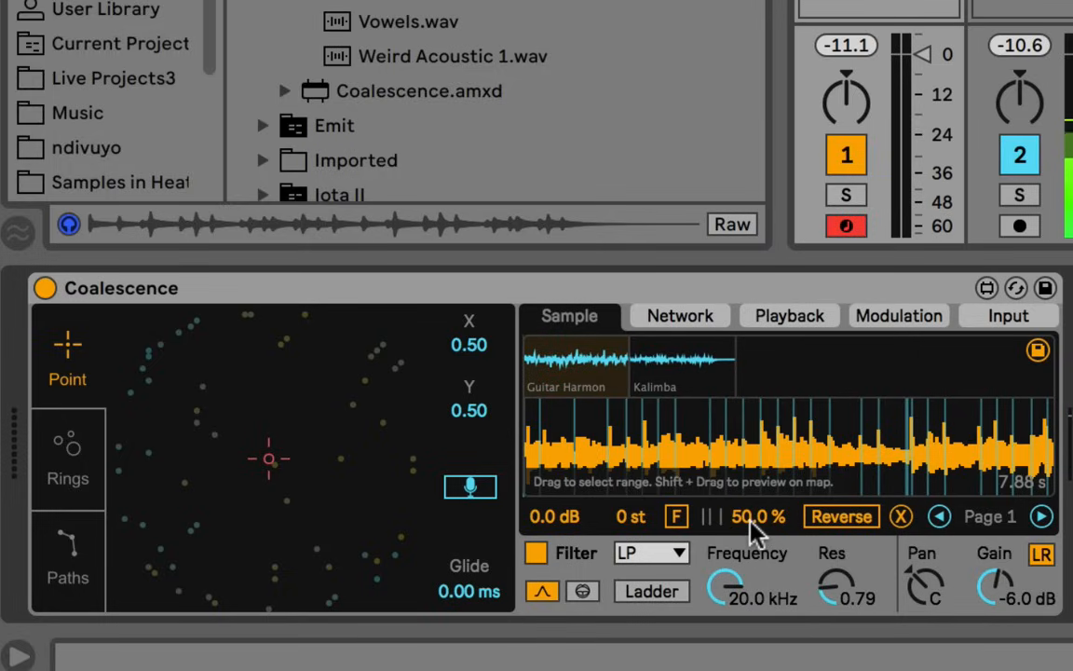
{"action": "mouse_move", "coordinate": [755, 531]}
{"action": "left_mouse_down"}
{"action": "mouse_move", "coordinate": [757, 542]}
{"action": "mouse_move", "coordinate": [757, 520]}
{"action": "left_mouse_up"}
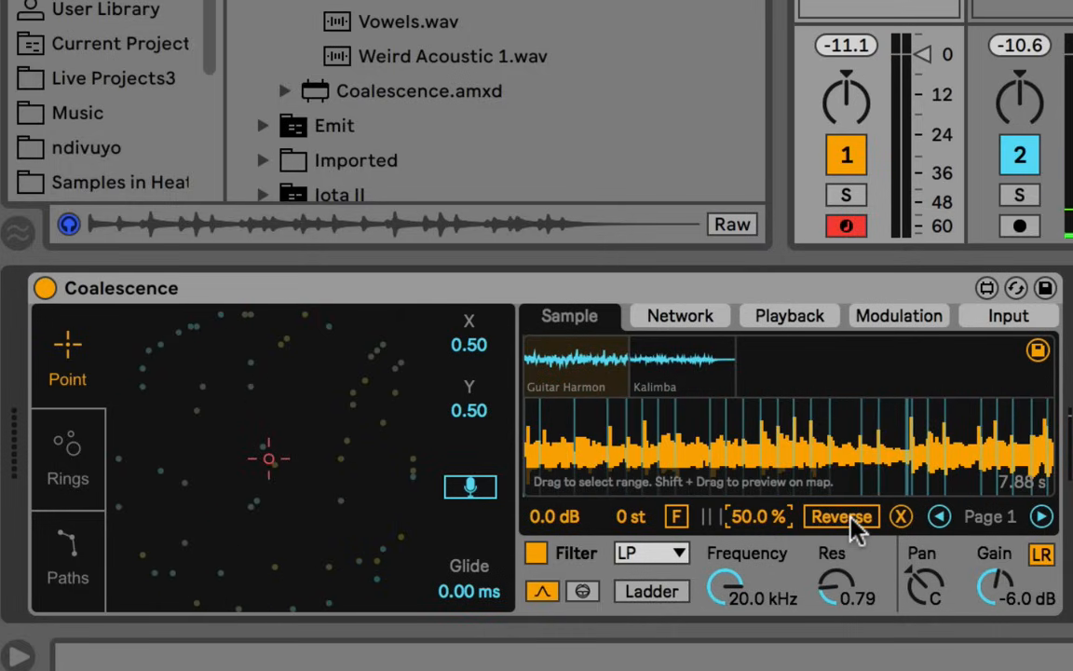
Step: Set the Kalimba sample's slicing percentage to 39.0 % and return to Guitar Harmon
{"action": "left_click", "coordinate": [671, 364]}
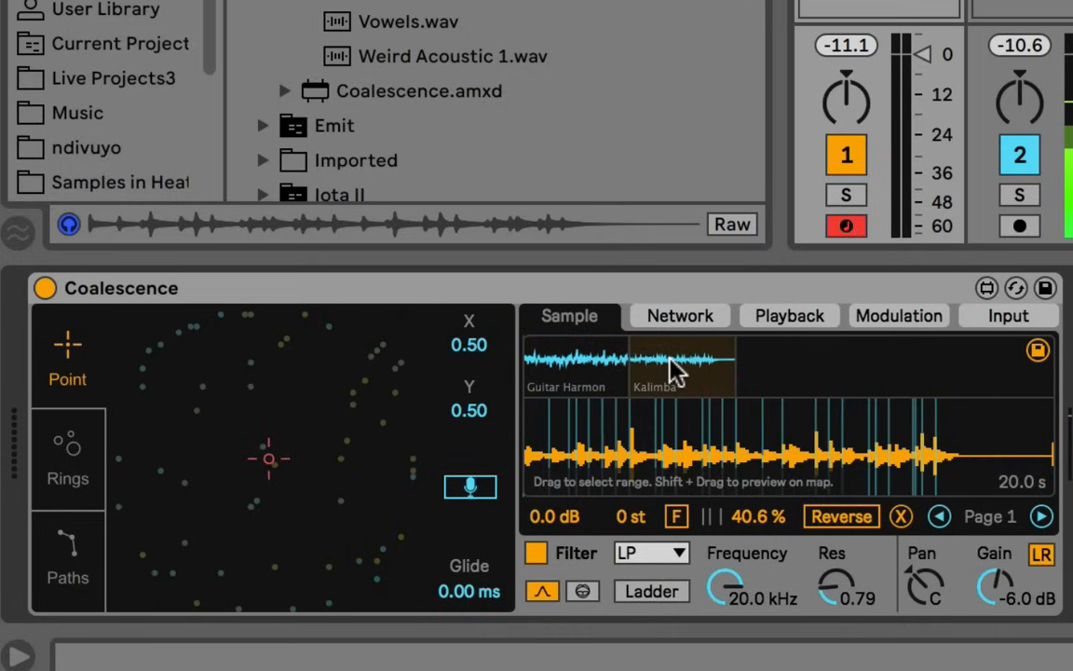
{"action": "left_click_drag", "start_coordinate": [752, 513], "coordinate": [752, 512]}
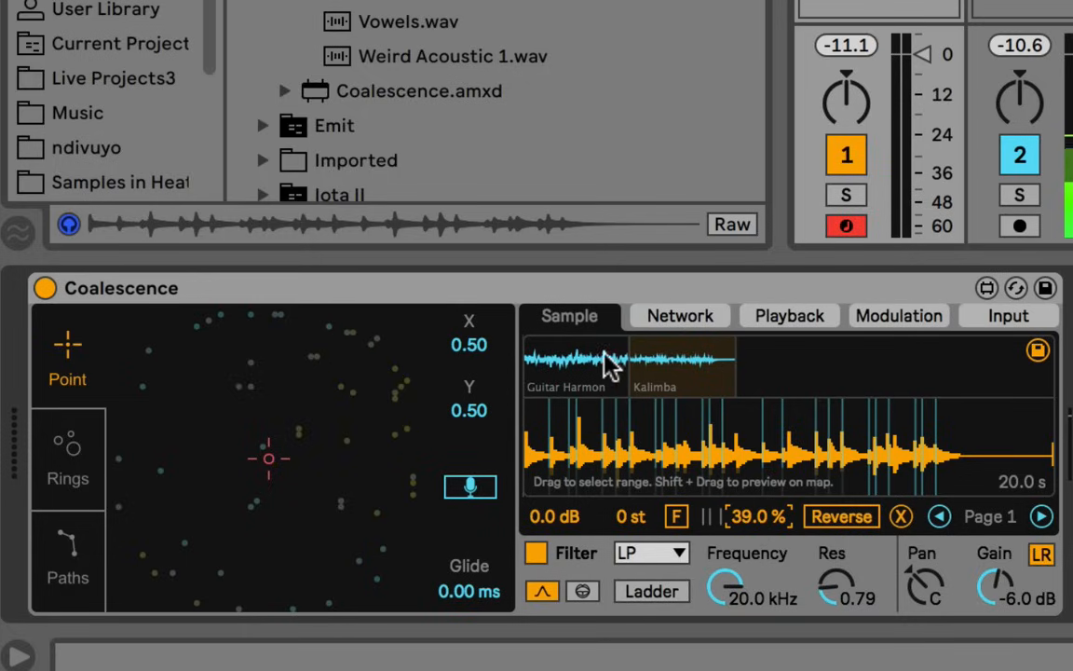
{"action": "left_click", "coordinate": [610, 362]}
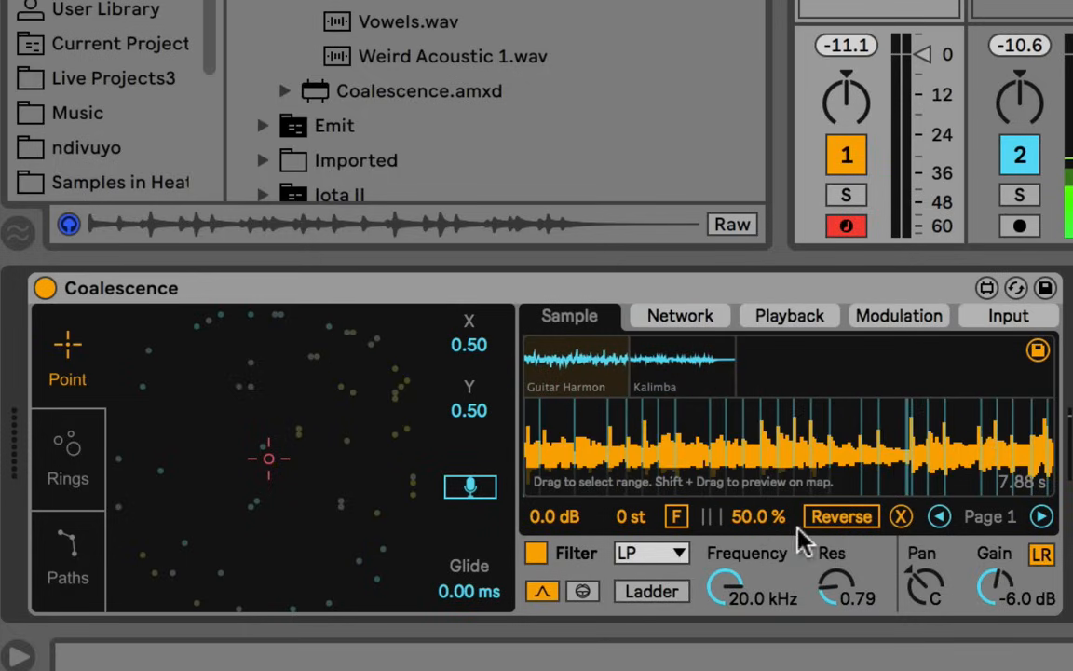
Step: Try the Reverse option on the Guitar Harmon sample and turn it off again
{"action": "left_click", "coordinate": [857, 520]}
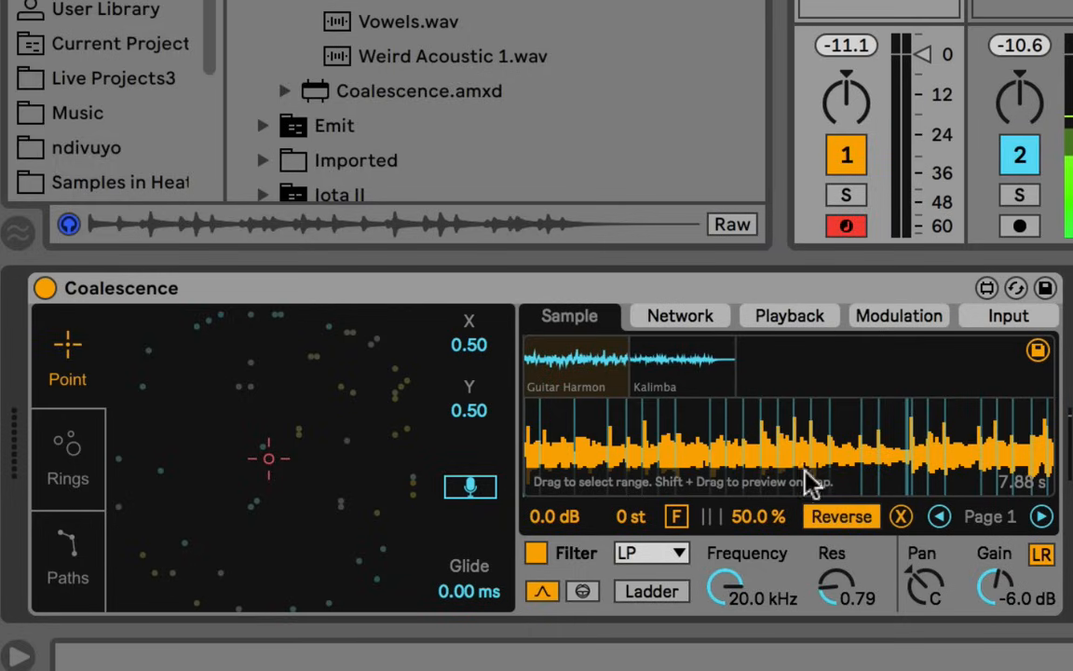
{"action": "left_click", "coordinate": [850, 520]}
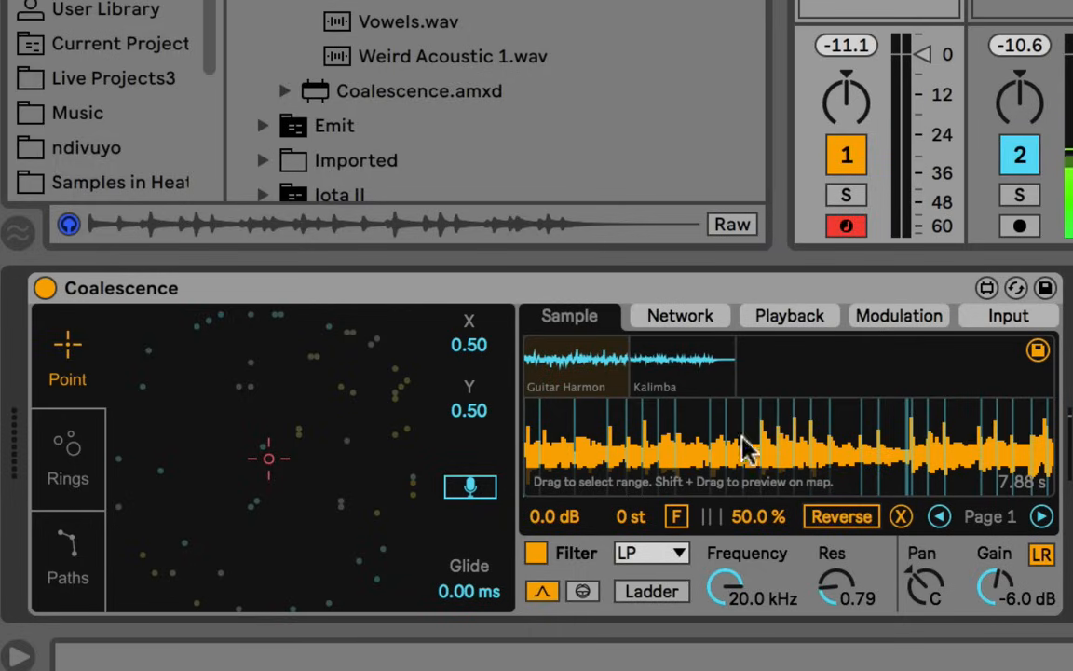
{"action": "left_click", "coordinate": [625, 515]}
Step: Vary the network's learning repetitions, return them to 7 and train the network further
{"action": "left_click", "coordinate": [703, 318]}
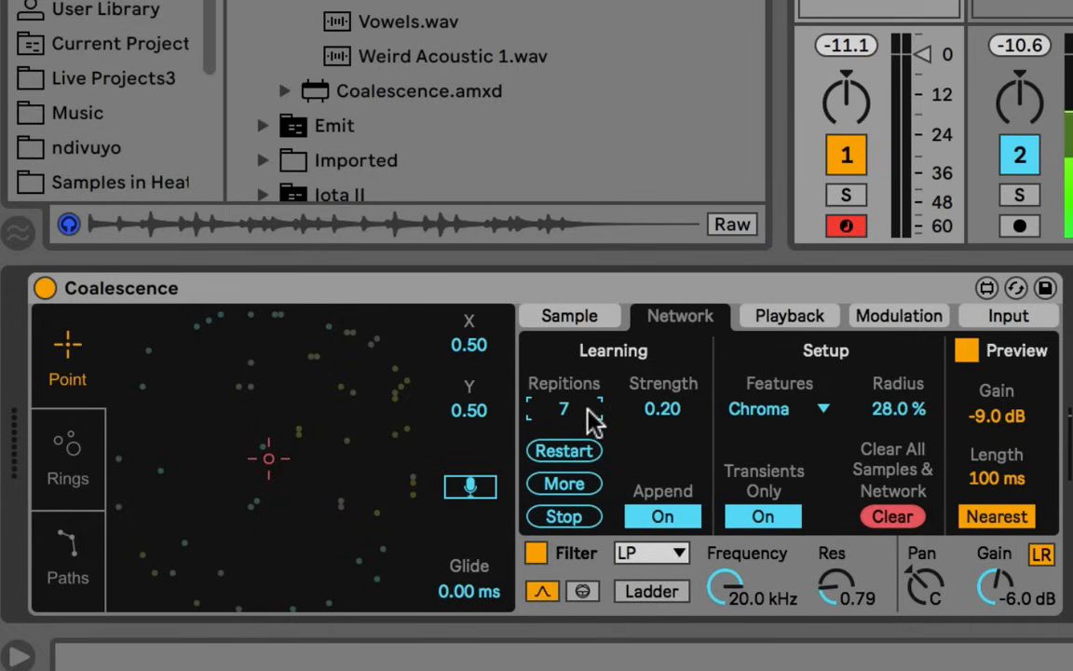
{"action": "left_click_drag", "start_coordinate": [559, 399], "coordinate": [594, 363]}
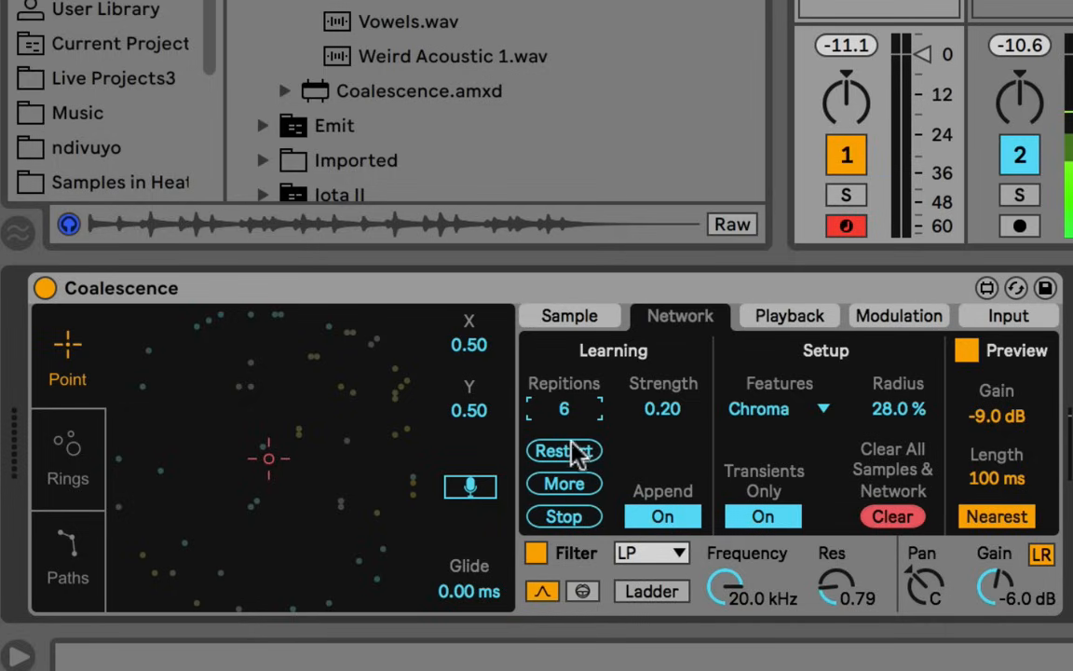
{"action": "left_click", "coordinate": [566, 486]}
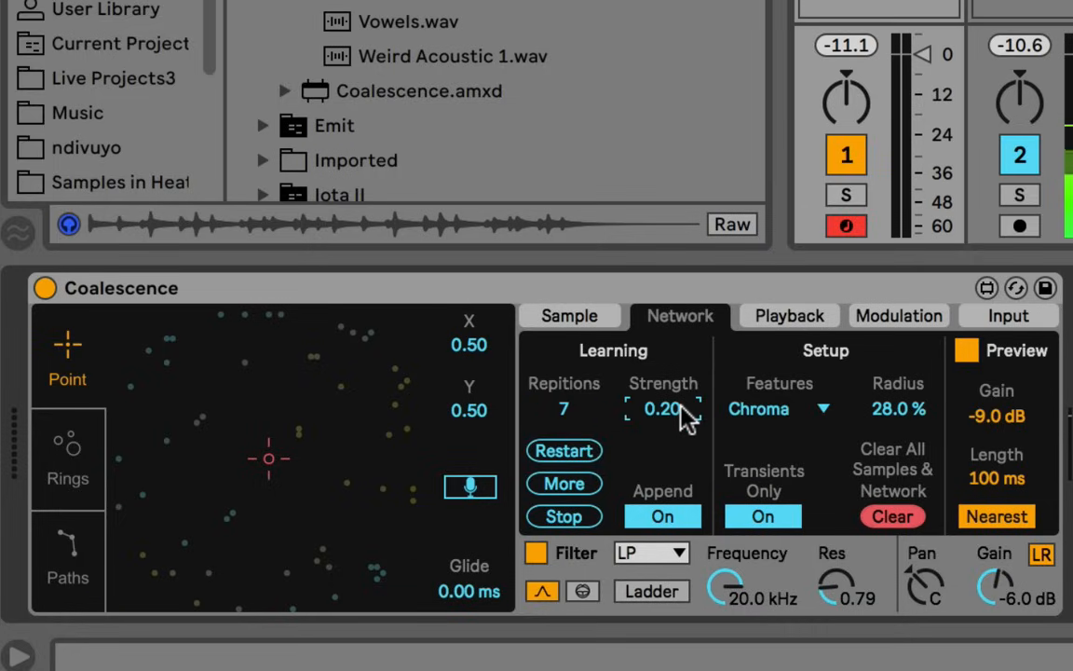
Step: Try other learning strengths for the network, including 0.10, and return the strength to 0.20
{"action": "left_click_drag", "start_coordinate": [687, 419], "coordinate": [687, 447]}
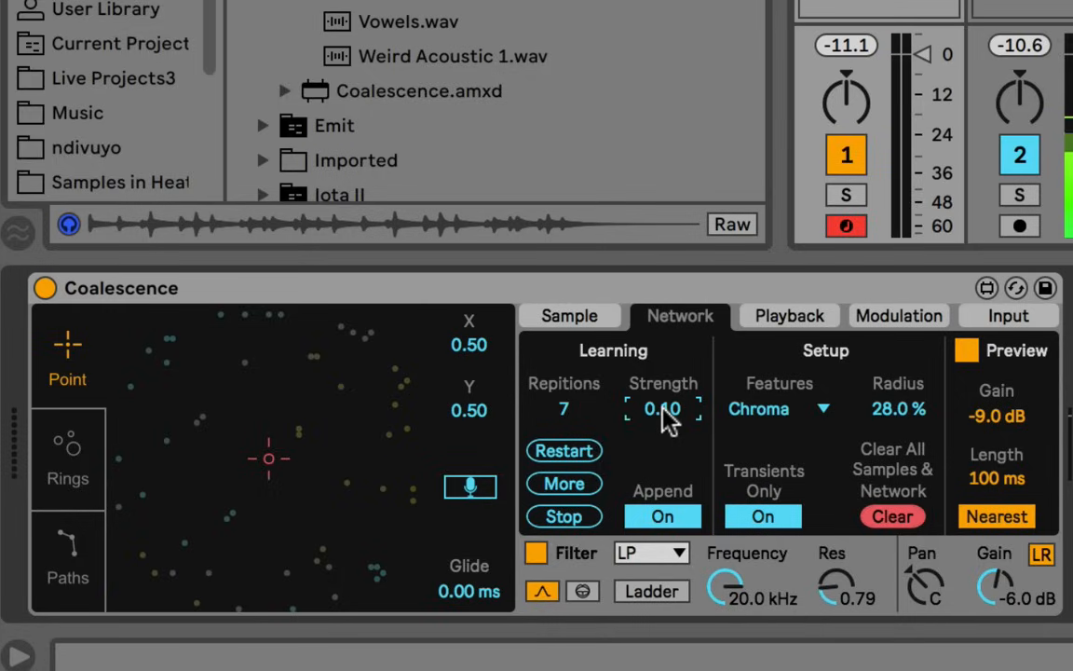
{"action": "left_click_drag", "start_coordinate": [671, 416], "coordinate": [673, 545]}
{"action": "mouse_move", "coordinate": [689, 421]}
{"action": "left_mouse_down"}
{"action": "mouse_move", "coordinate": [690, 401]}
{"action": "mouse_move", "coordinate": [687, 419]}
{"action": "mouse_move", "coordinate": [654, 400]}
{"action": "mouse_move", "coordinate": [675, 414]}
{"action": "mouse_move", "coordinate": [676, 382]}
{"action": "mouse_move", "coordinate": [672, 412]}
{"action": "mouse_move", "coordinate": [718, 423]}
{"action": "mouse_move", "coordinate": [684, 422]}
{"action": "mouse_move", "coordinate": [685, 406]}
{"action": "left_mouse_up"}
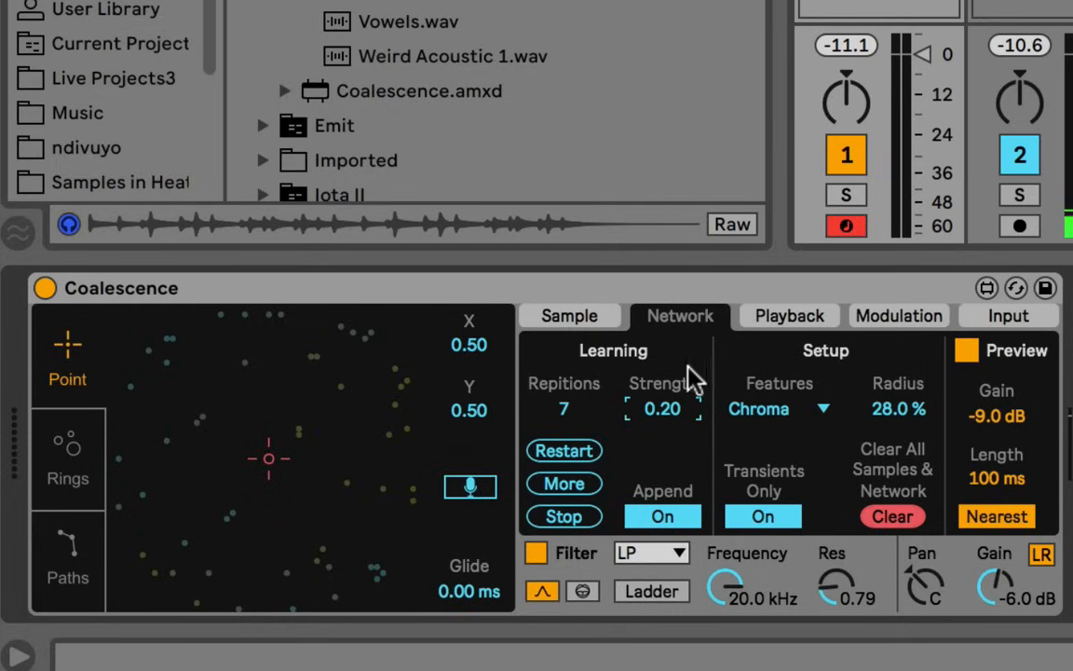
{"action": "mouse_move", "coordinate": [680, 412]}
{"action": "left_mouse_down"}
{"action": "mouse_move", "coordinate": [680, 401]}
{"action": "mouse_move", "coordinate": [680, 416]}
{"action": "left_mouse_up"}
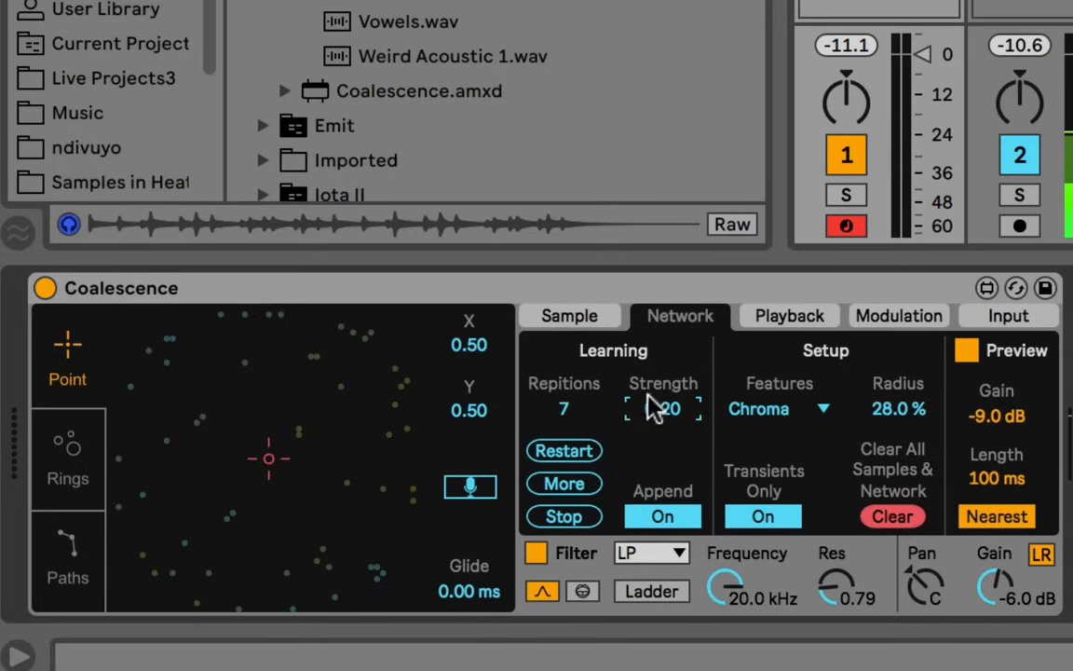
{"action": "left_click_drag", "start_coordinate": [695, 412], "coordinate": [673, 413]}
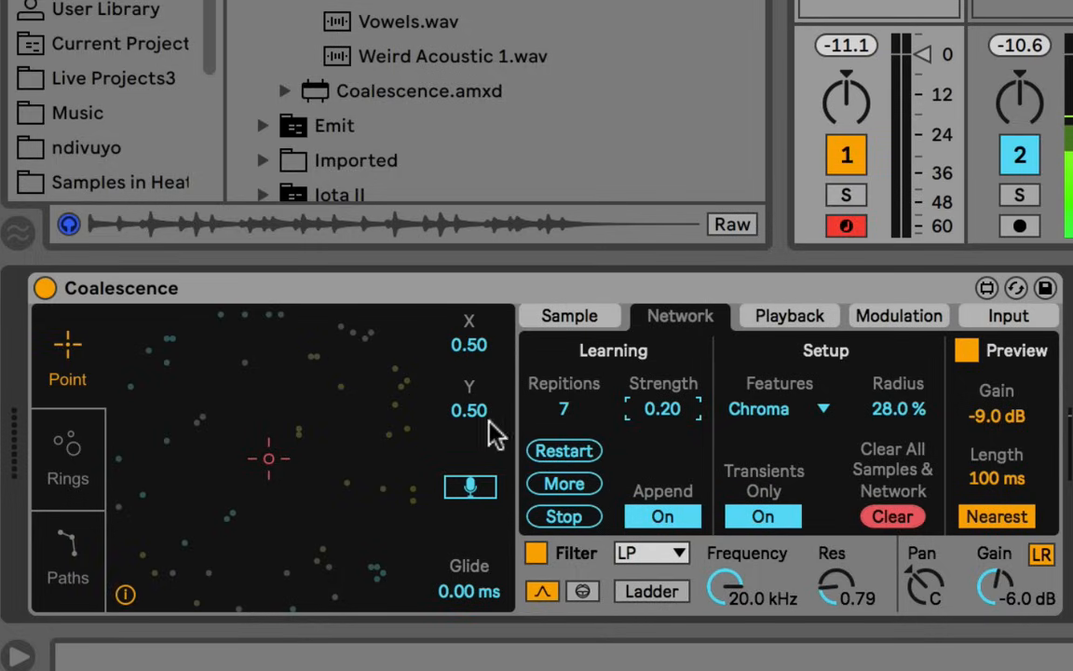
Step: Set the learning repetitions to 1 and the strength to 0.18, and restart the network training
{"action": "left_click_drag", "start_coordinate": [592, 400], "coordinate": [592, 435]}
{"action": "left_click_drag", "start_coordinate": [670, 412], "coordinate": [671, 420]}
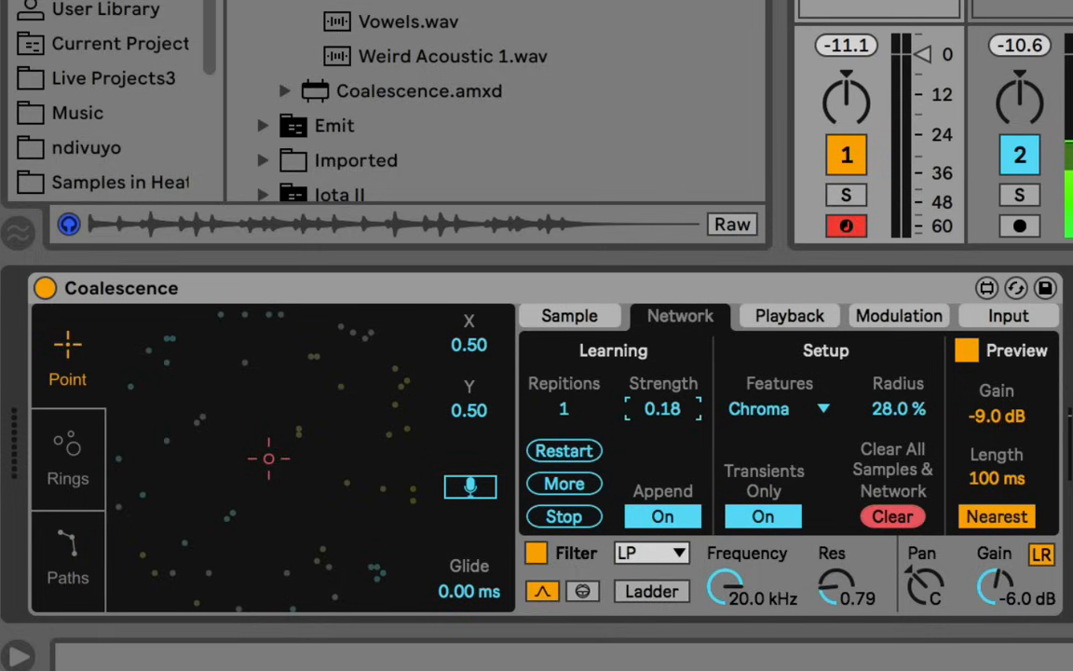
{"action": "left_click", "coordinate": [593, 447]}
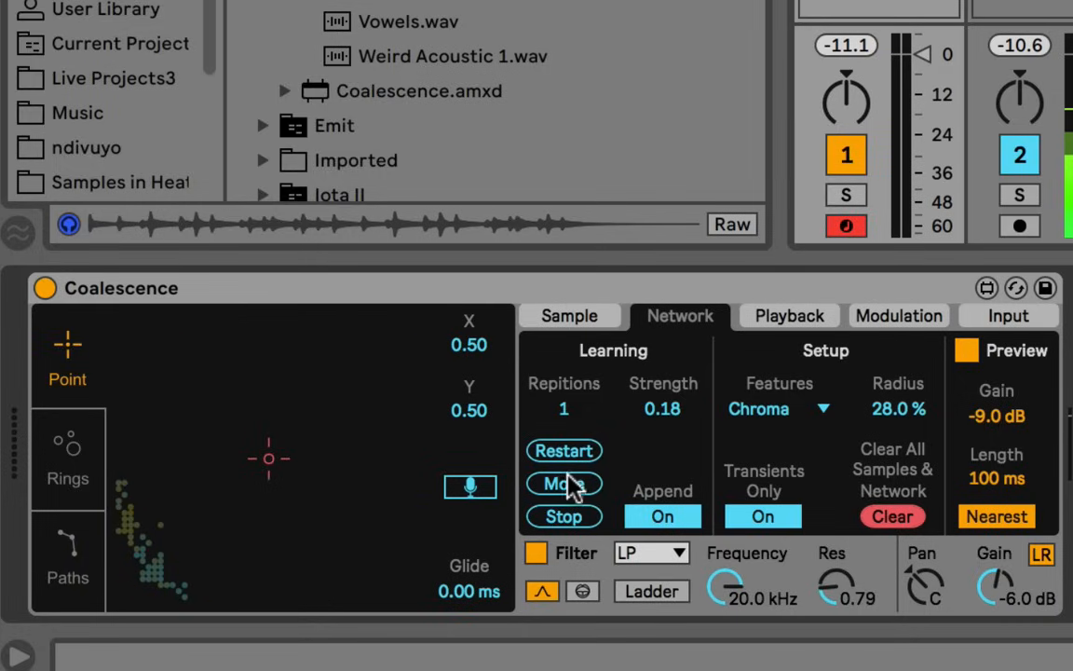
{"action": "left_click", "coordinate": [570, 455]}
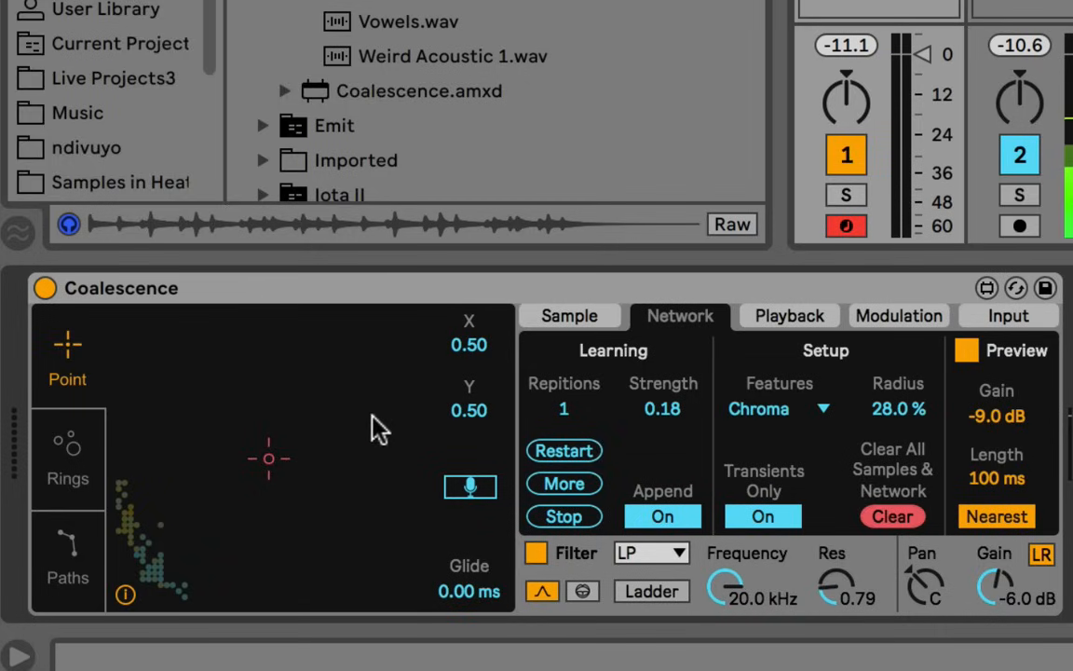
Step: Extend the network training with four additional single-repetition rounds
{"action": "left_click", "coordinate": [565, 486]}
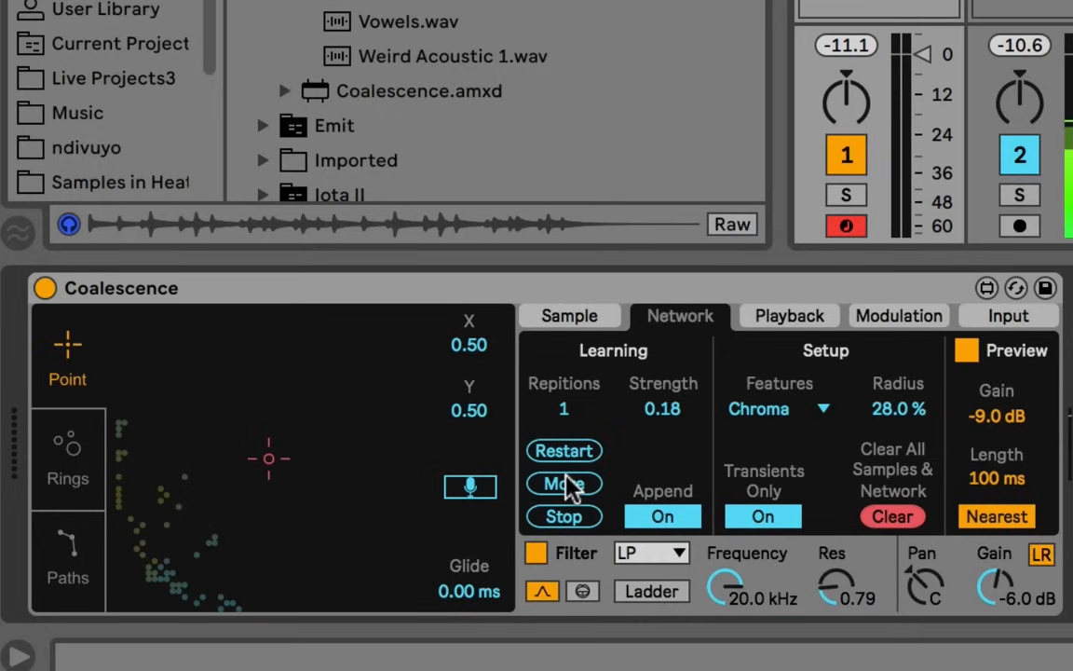
{"action": "left_click", "coordinate": [578, 492]}
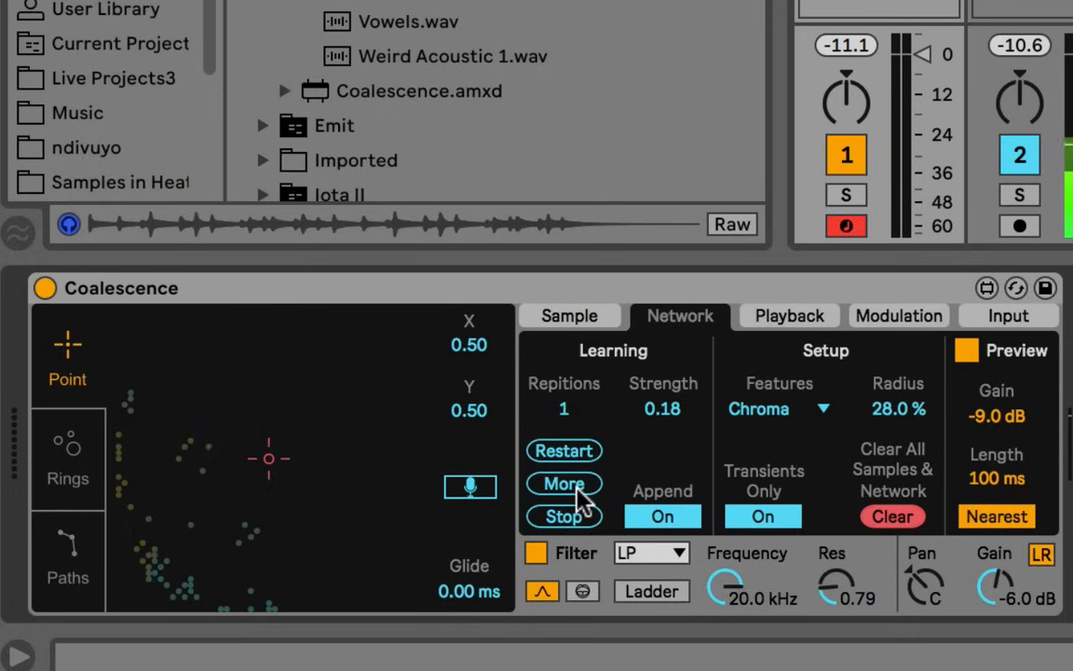
{"action": "left_click", "coordinate": [578, 494]}
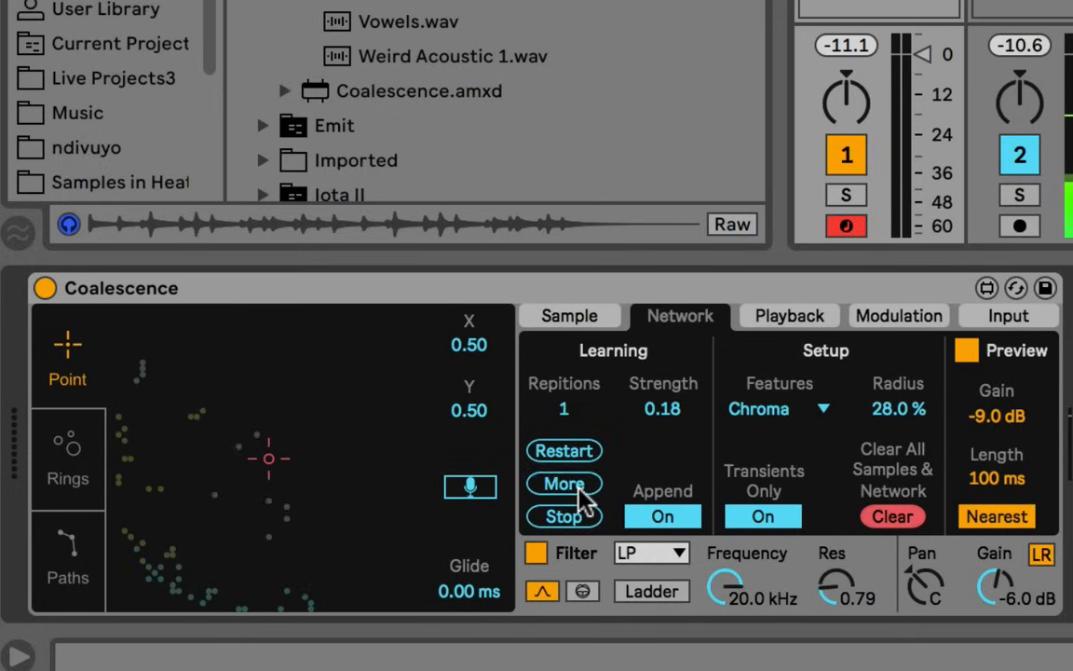
{"action": "left_click", "coordinate": [580, 495]}
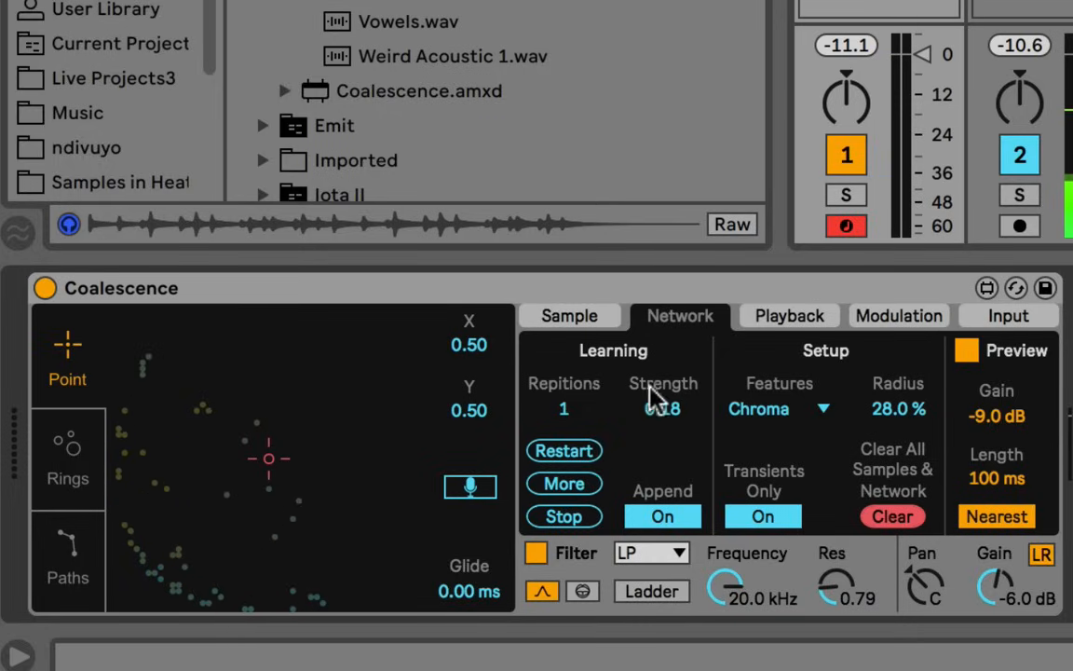
Step: Set the learning strength to 0.20 and the radius to 30.3 %, and train the network one more round
{"action": "mouse_move", "coordinate": [673, 402]}
{"action": "left_mouse_down"}
{"action": "mouse_move", "coordinate": [673, 368]}
{"action": "mouse_move", "coordinate": [670, 404]}
{"action": "left_mouse_up"}
{"action": "left_click", "coordinate": [917, 410]}
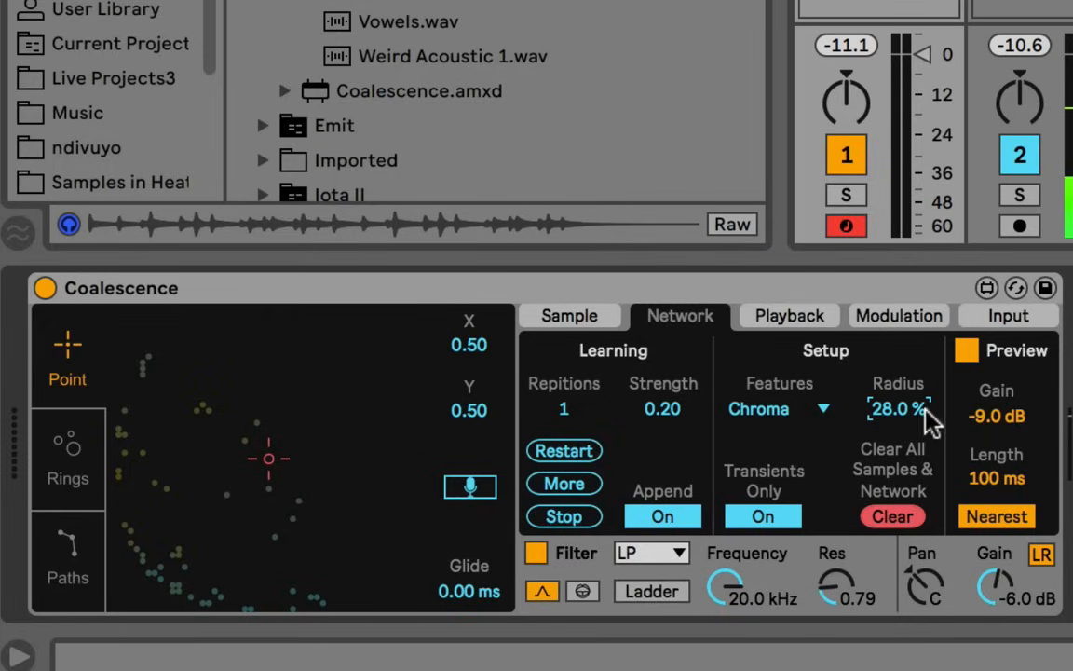
{"action": "left_click_drag", "start_coordinate": [929, 420], "coordinate": [928, 440]}
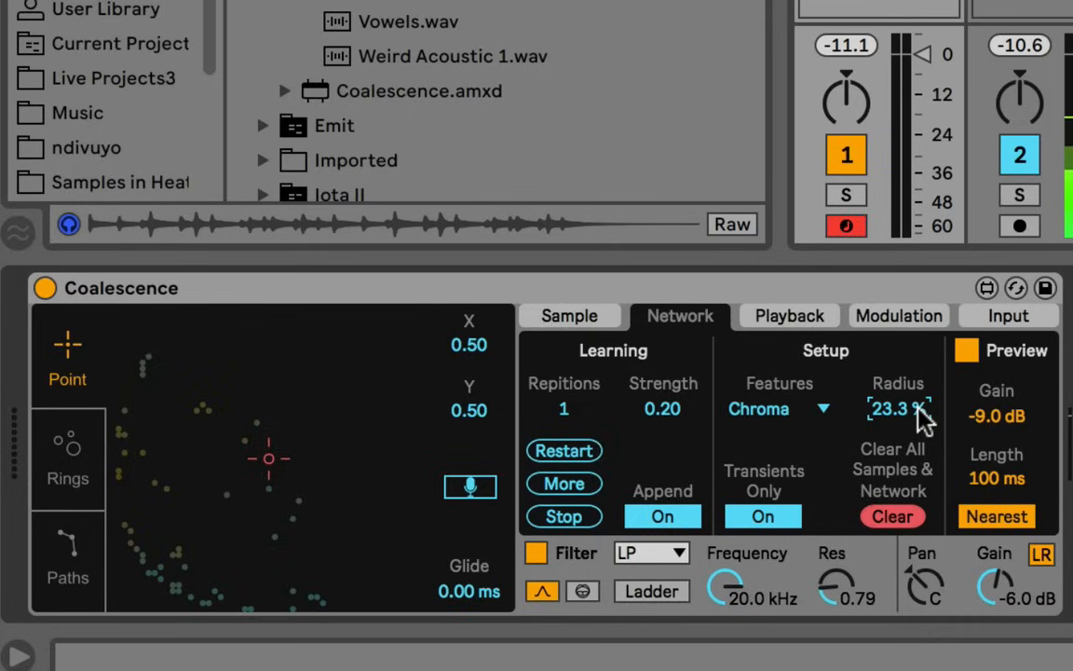
{"action": "left_click_drag", "start_coordinate": [922, 419], "coordinate": [922, 409]}
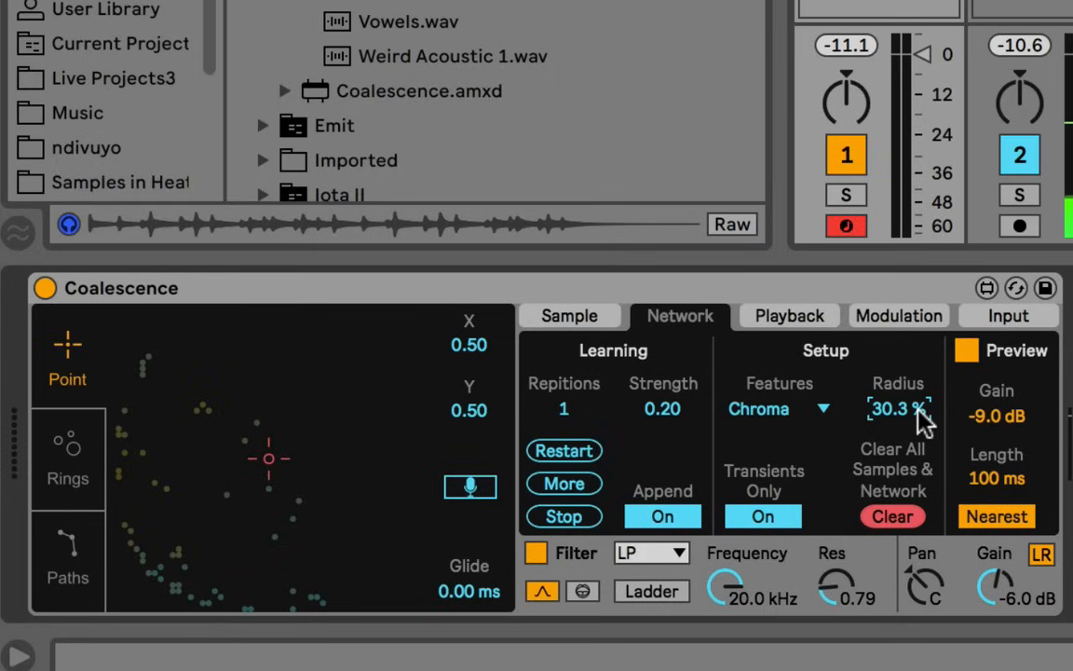
{"action": "left_click", "coordinate": [577, 484]}
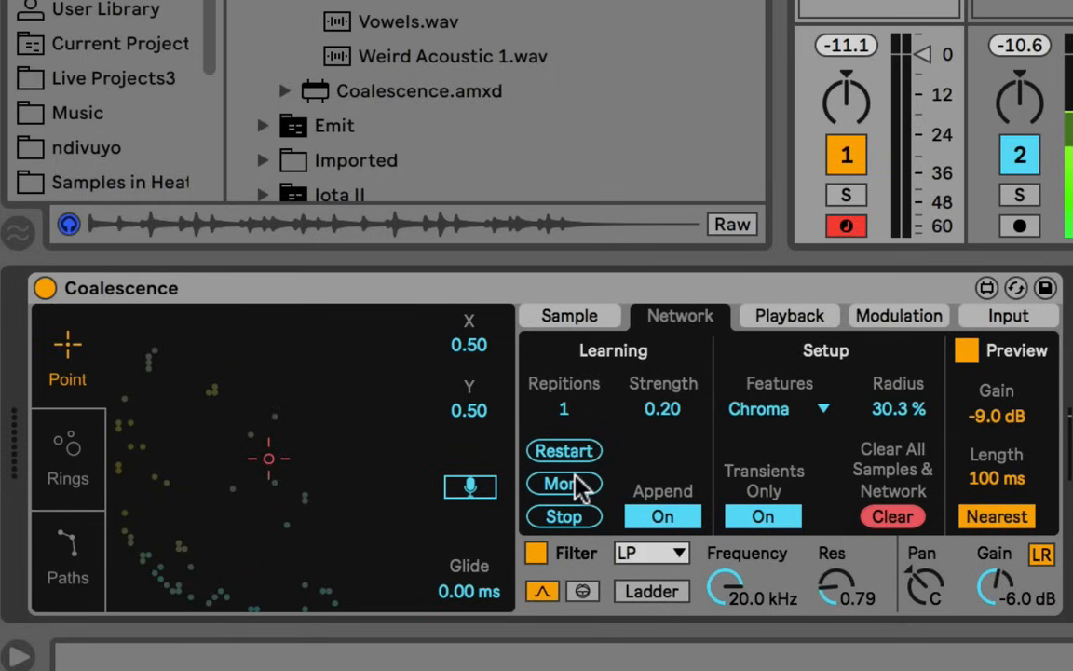
Step: Set the learning repetitions to 7 and train the network further
{"action": "left_click", "coordinate": [597, 410]}
{"action": "type", "text": "7"}
{"action": "left_click", "coordinate": [588, 477]}
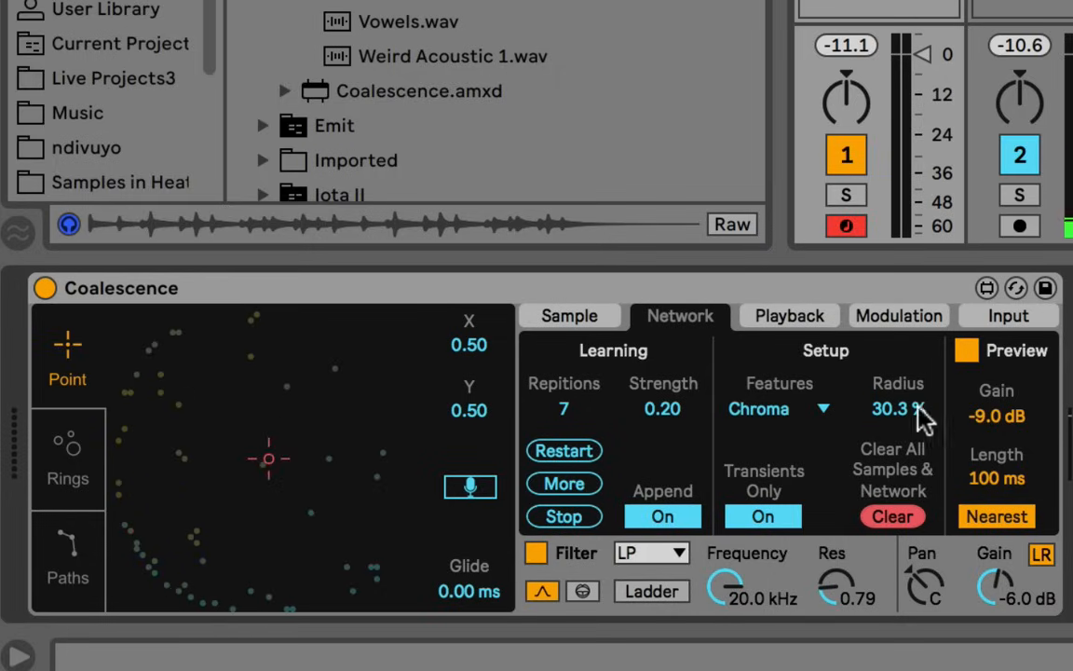
Step: Set the network radius to 15.0 % and continue the training for three more rounds
{"action": "mouse_move", "coordinate": [917, 419]}
{"action": "left_mouse_down"}
{"action": "mouse_move", "coordinate": [918, 484]}
{"action": "mouse_move", "coordinate": [906, 409]}
{"action": "left_mouse_up"}
{"action": "left_click", "coordinate": [567, 483]}
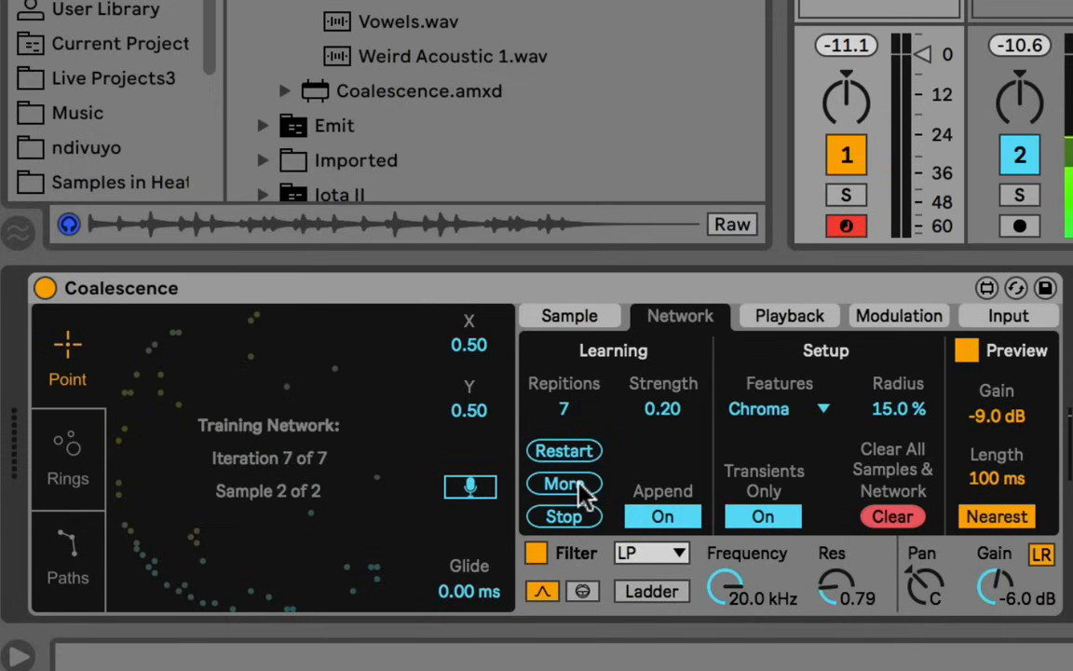
{"action": "left_click", "coordinate": [577, 487]}
{"action": "left_click", "coordinate": [578, 486]}
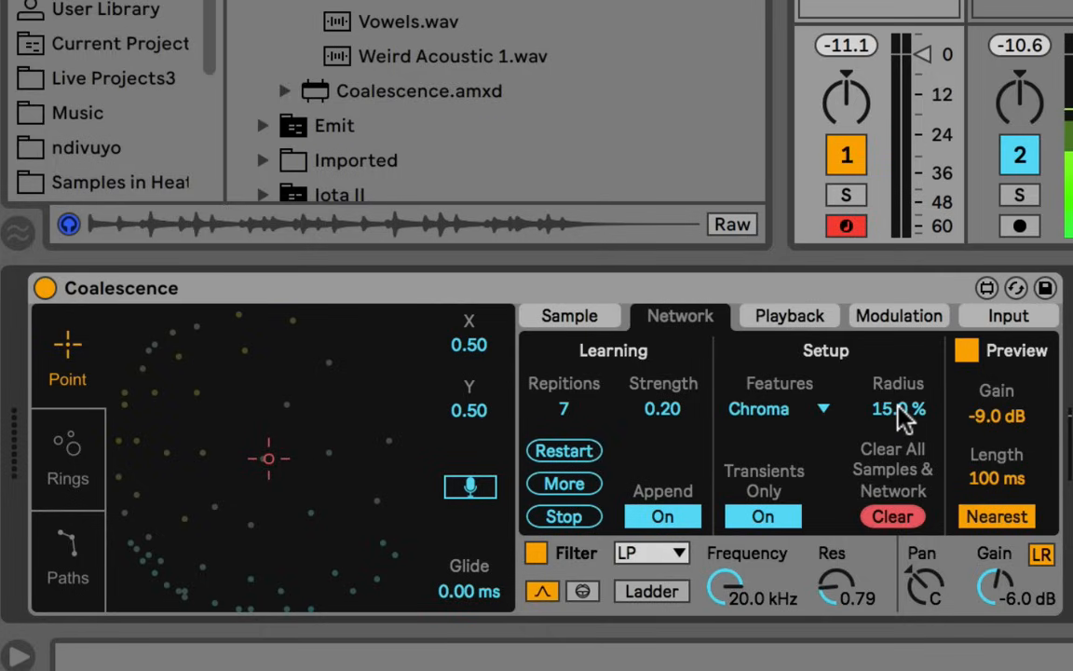
Step: Try radius values of 12.7 % and 22.0 % for the network and set the radius to 28.0 %
{"action": "left_click_drag", "start_coordinate": [904, 419], "coordinate": [904, 443]}
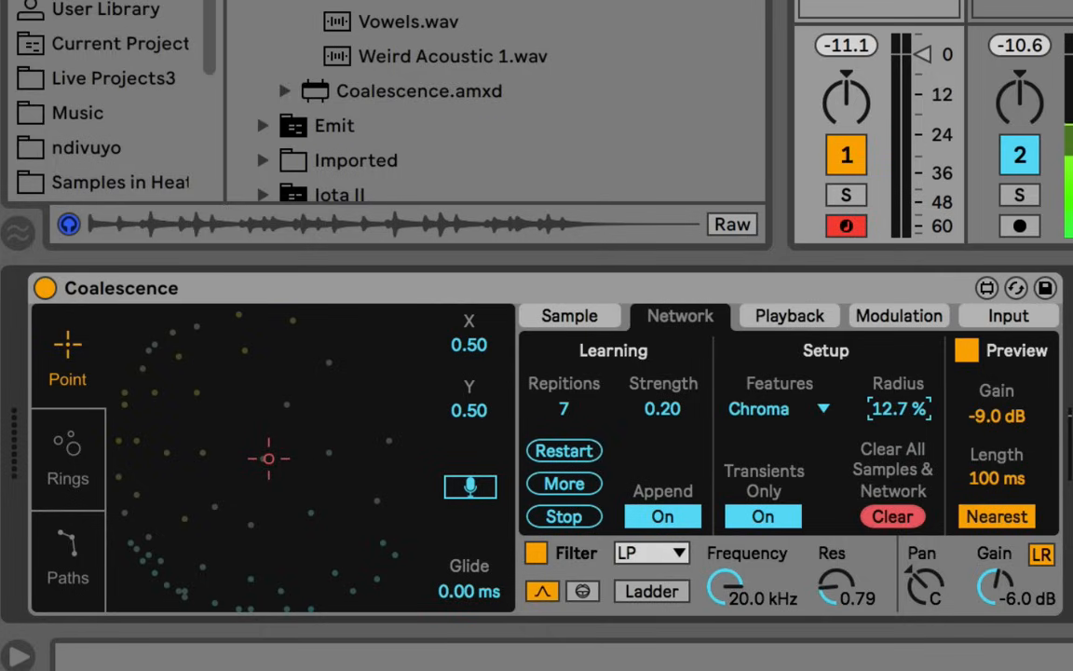
{"action": "double_click", "coordinate": [902, 406]}
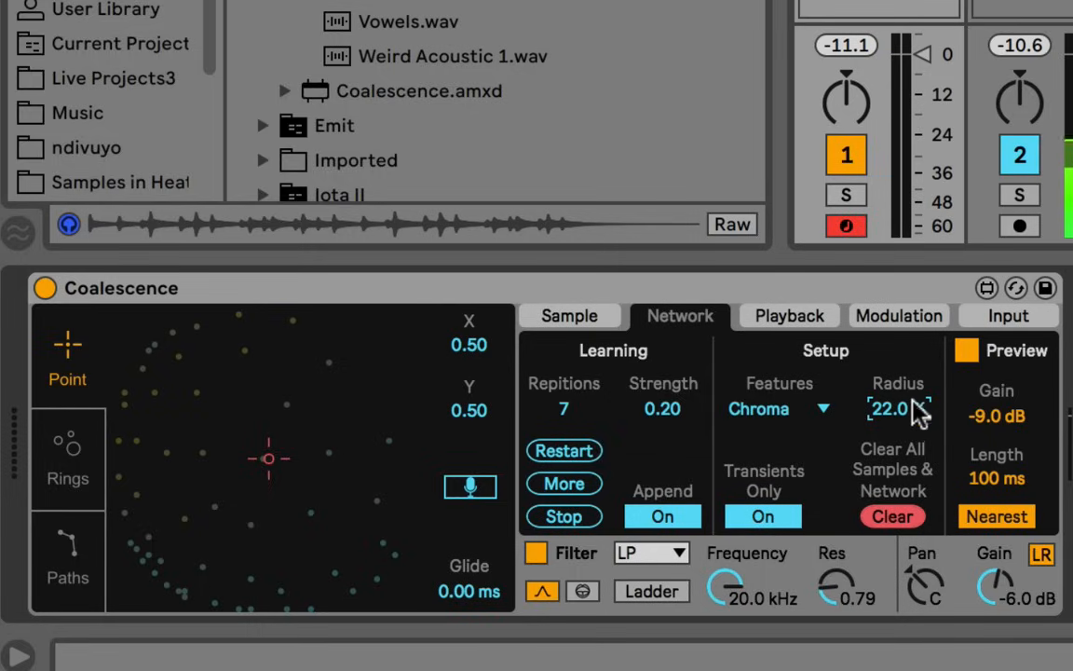
{"action": "left_click_drag", "start_coordinate": [912, 401], "coordinate": [912, 391]}
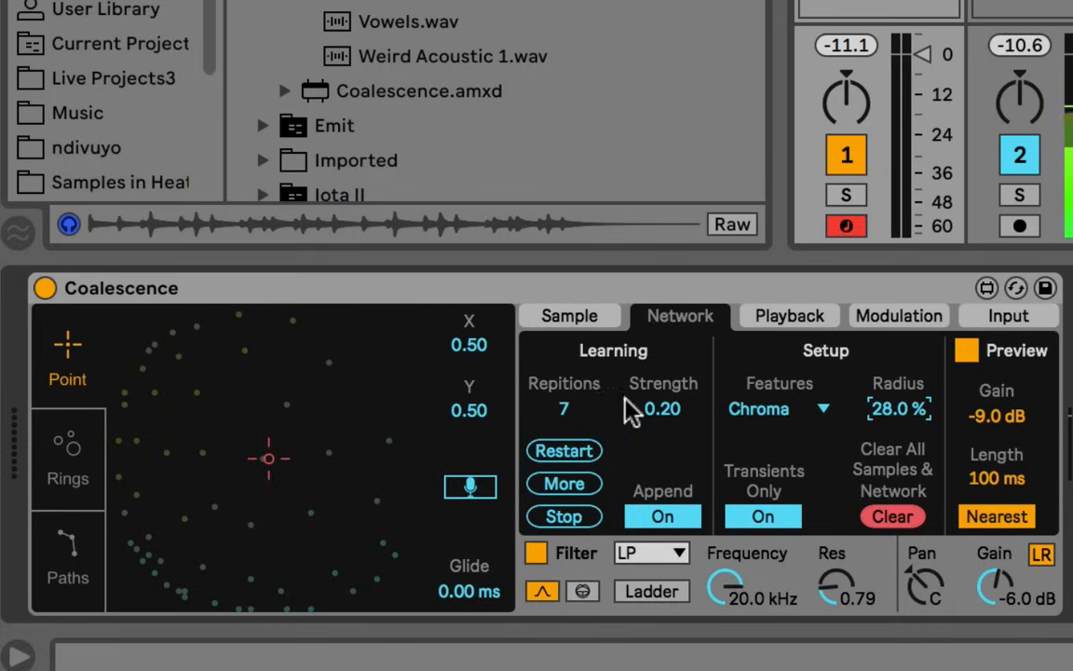
Step: Restart the network training with 7 repetitions and extend it with two more rounds
{"action": "left_click", "coordinate": [566, 453]}
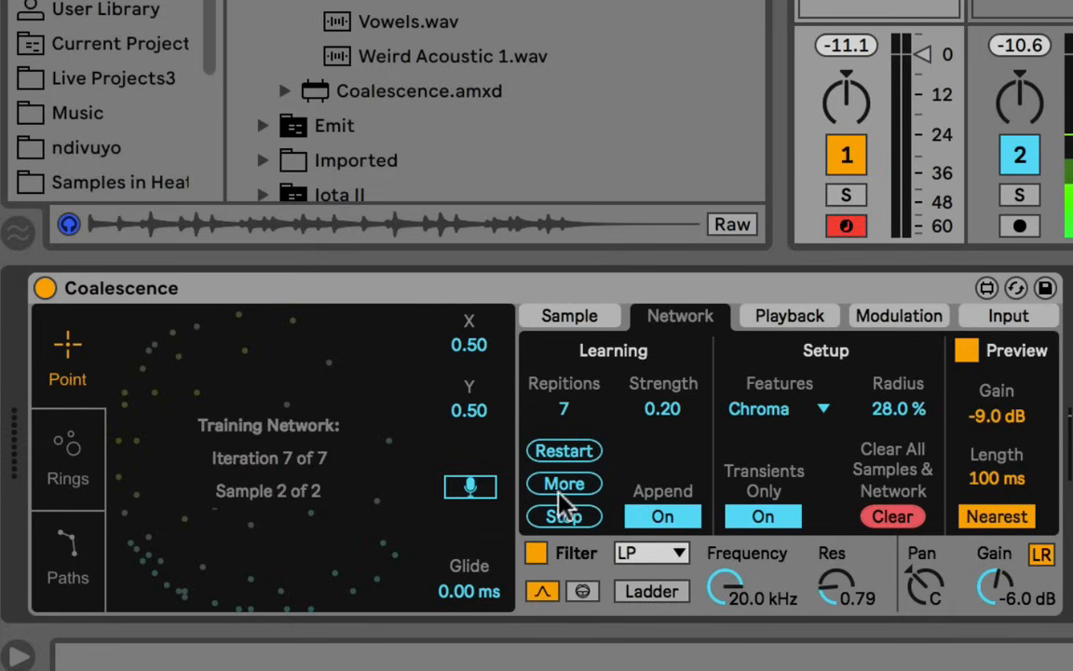
{"action": "left_click", "coordinate": [566, 484]}
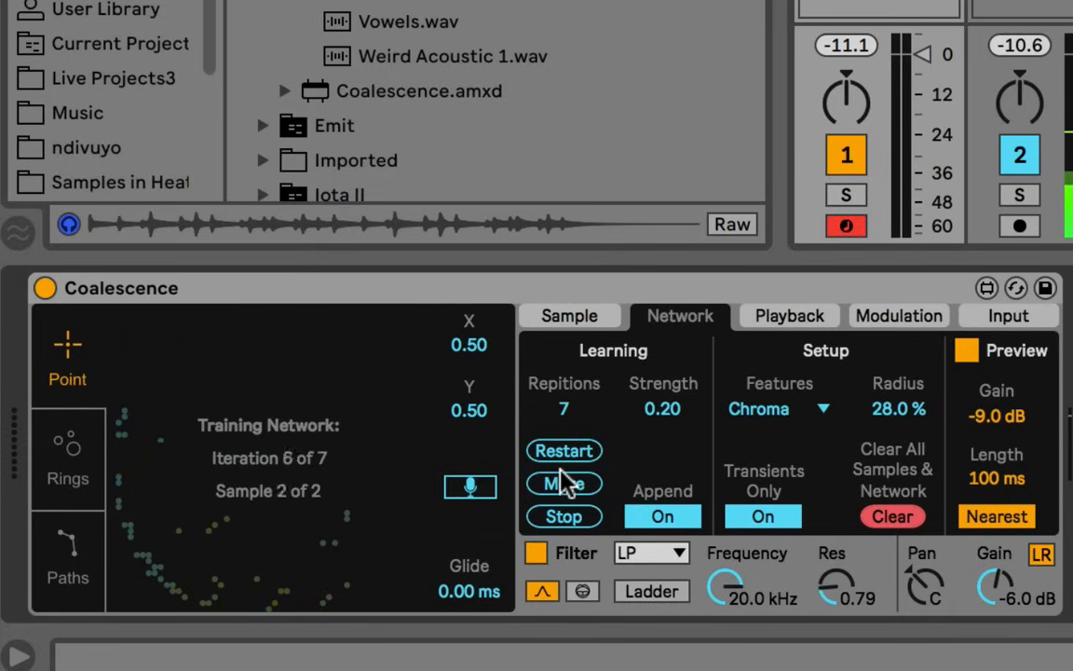
{"action": "left_click", "coordinate": [565, 484]}
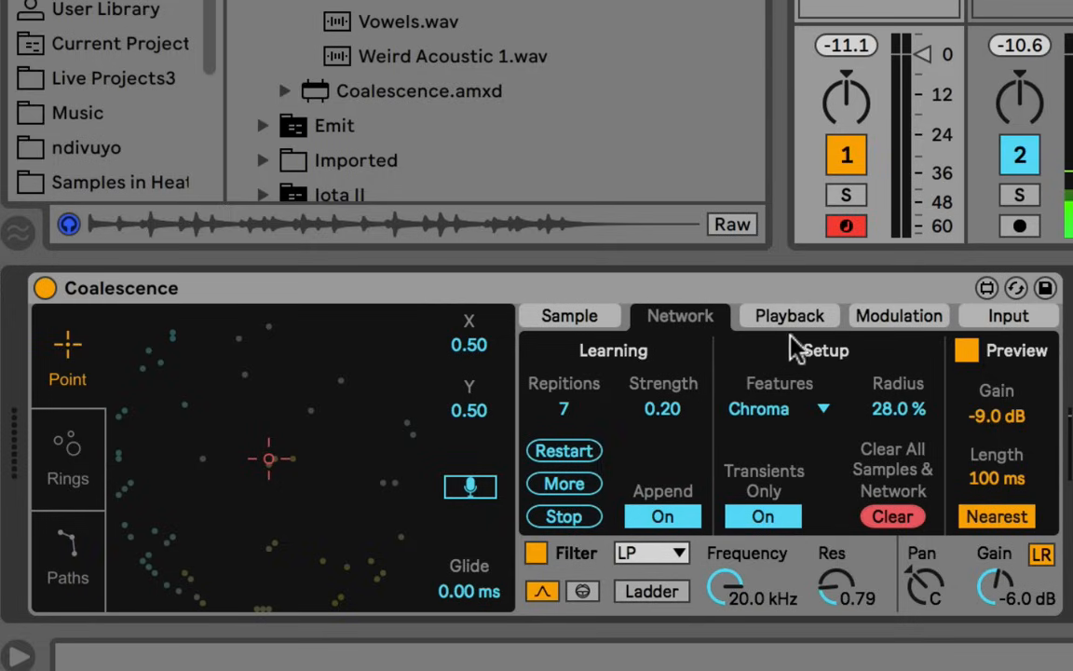
Step: Try a range covering the middle of the Guitar Harmon waveform and widen it to nearly the full sample
{"action": "left_click", "coordinate": [763, 314]}
{"action": "left_click", "coordinate": [594, 315]}
{"action": "left_click_drag", "start_coordinate": [864, 433], "coordinate": [659, 438]}
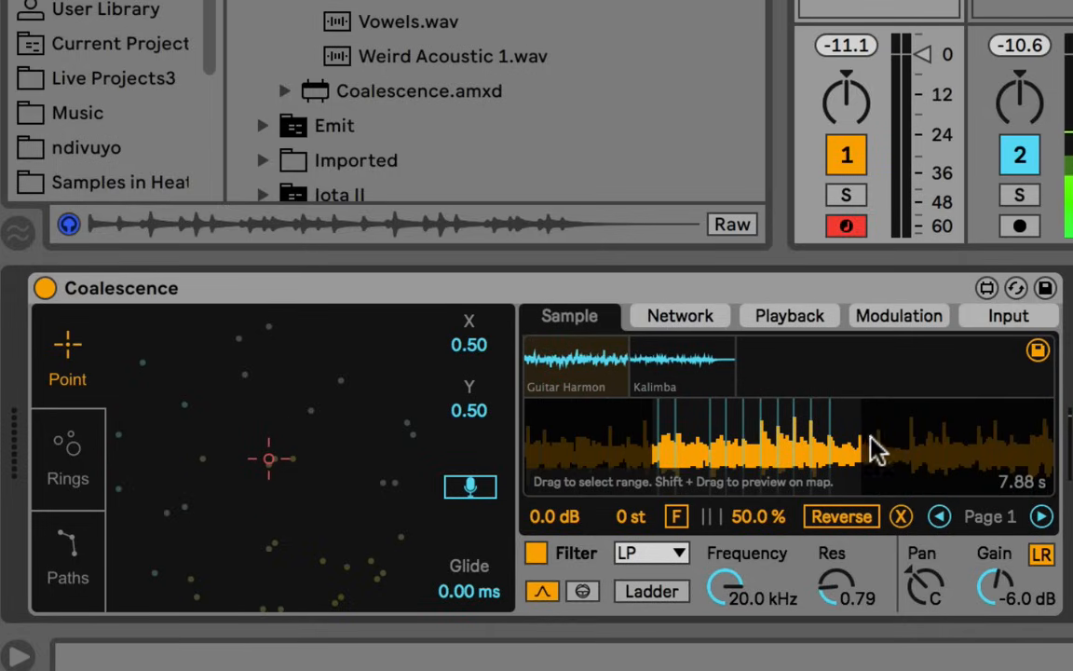
{"action": "left_click", "coordinate": [538, 437]}
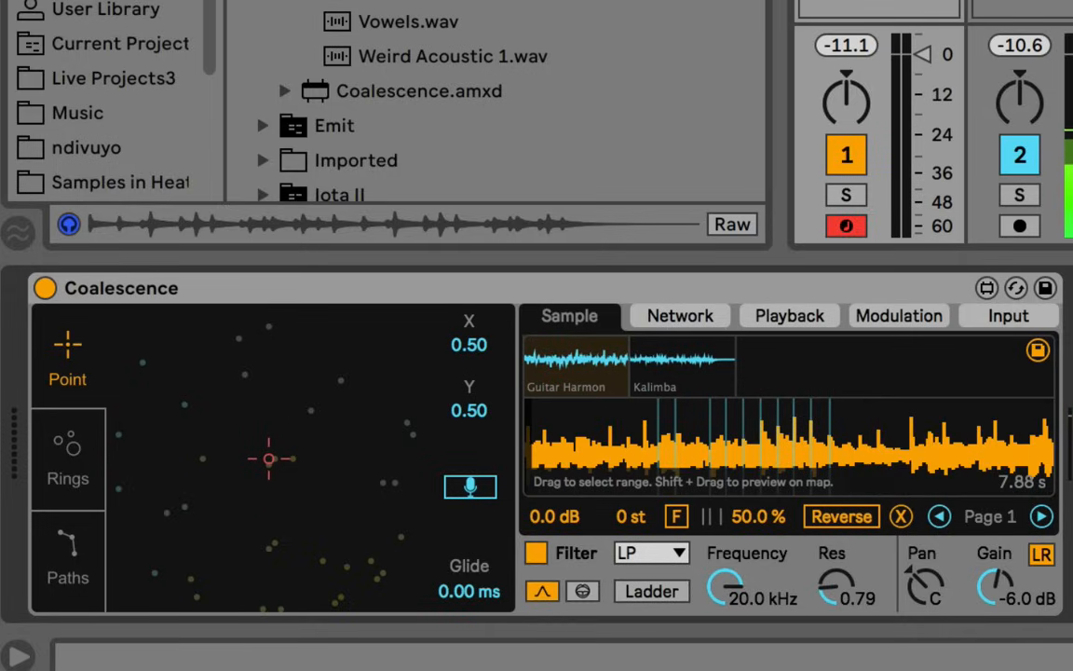
Step: Check the Playback settings in Point mode and return to the Network settings
{"action": "left_click", "coordinate": [714, 315]}
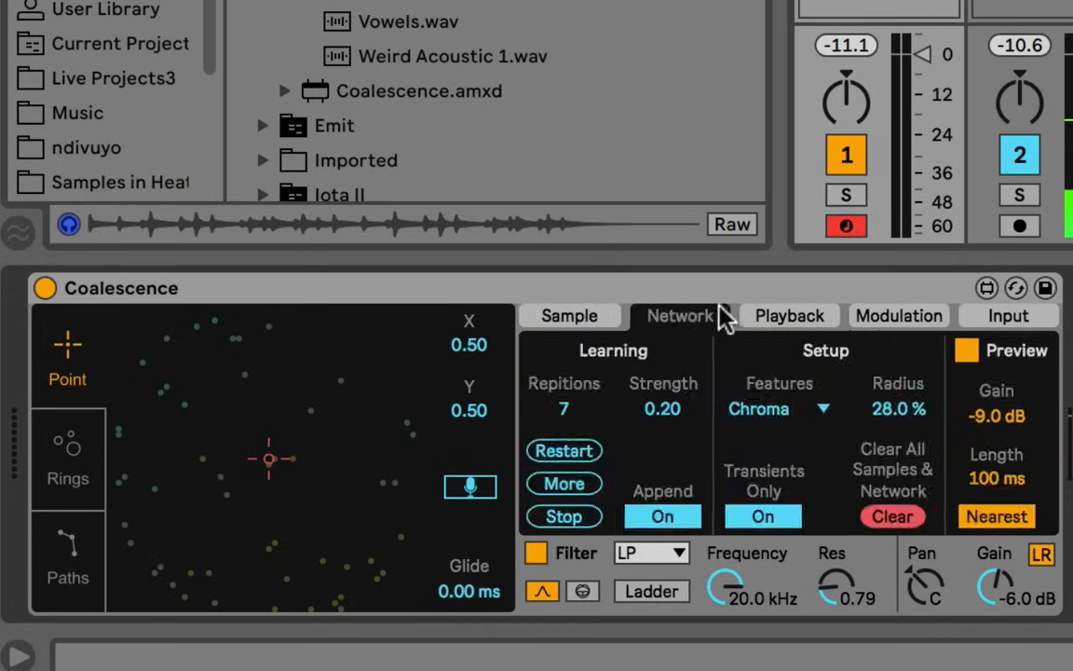
{"action": "left_click", "coordinate": [766, 315]}
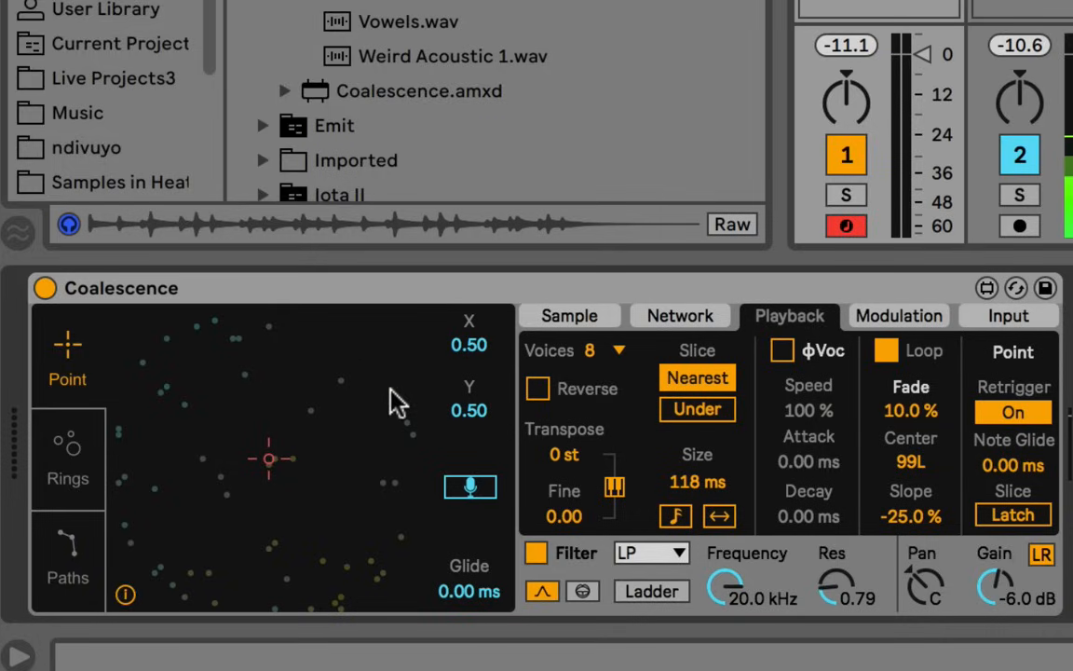
{"action": "left_click", "coordinate": [679, 321]}
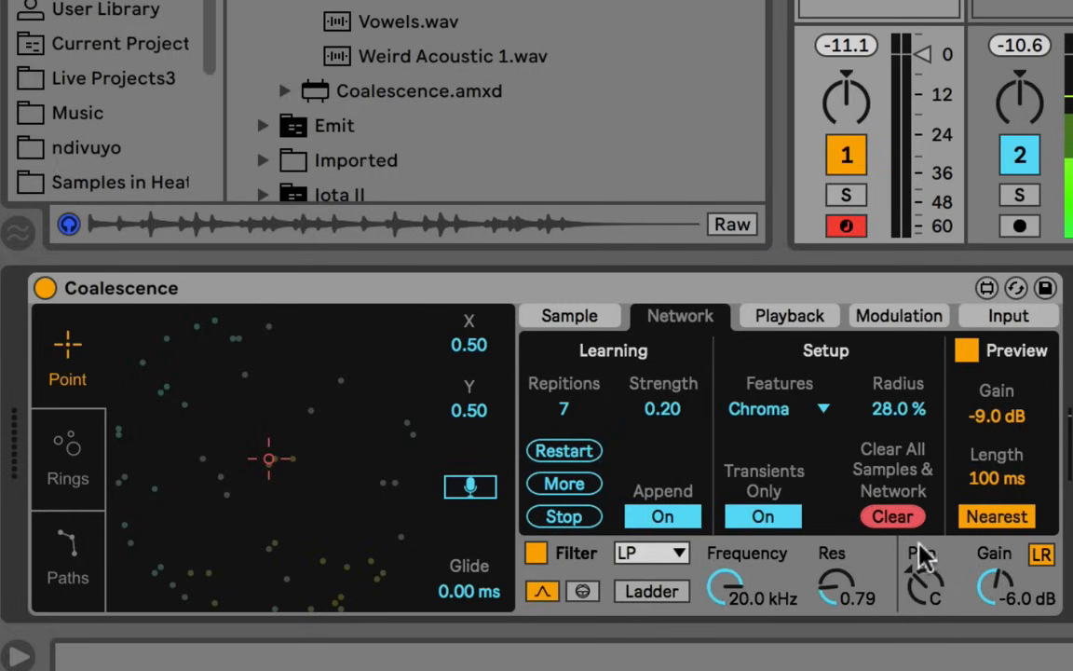
Step: Review the feature analysis types available for the network, keeping Chroma selected
{"action": "left_click", "coordinate": [783, 407]}
{"action": "left_click", "coordinate": [783, 408]}
{"action": "left_click", "coordinate": [782, 408]}
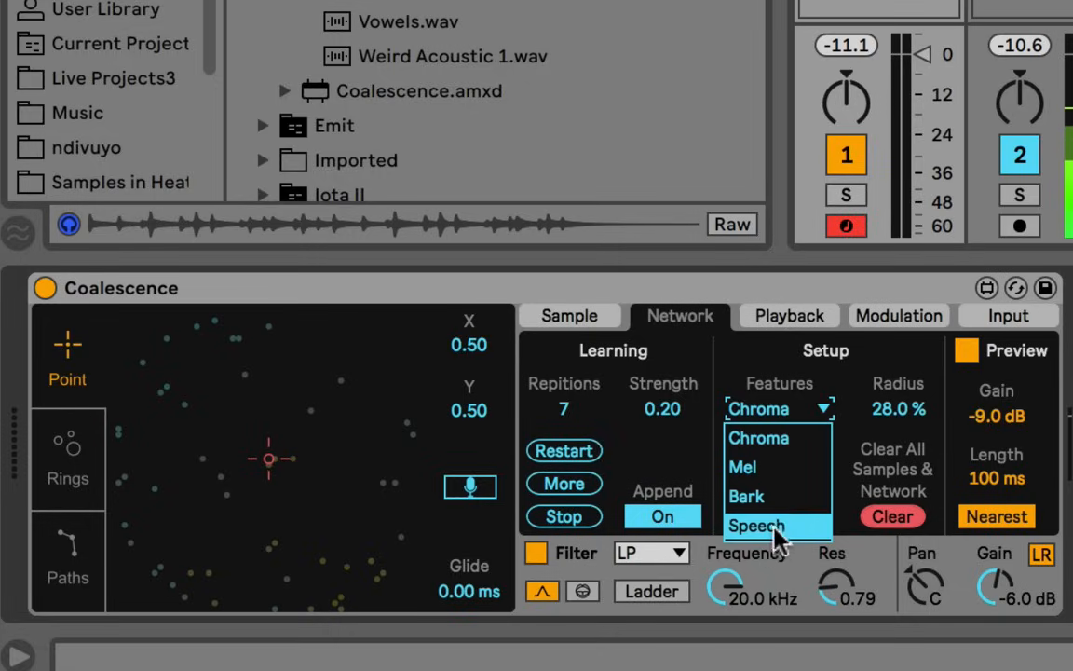
{"action": "left_click", "coordinate": [780, 412]}
{"action": "left_click", "coordinate": [780, 413]}
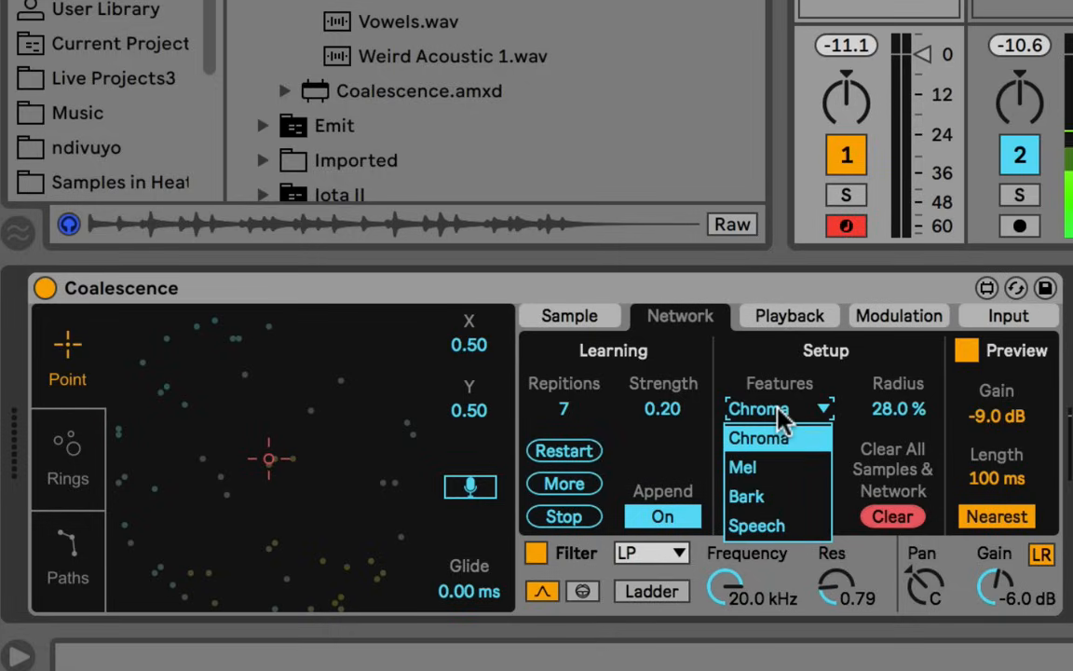
{"action": "left_click", "coordinate": [783, 419]}
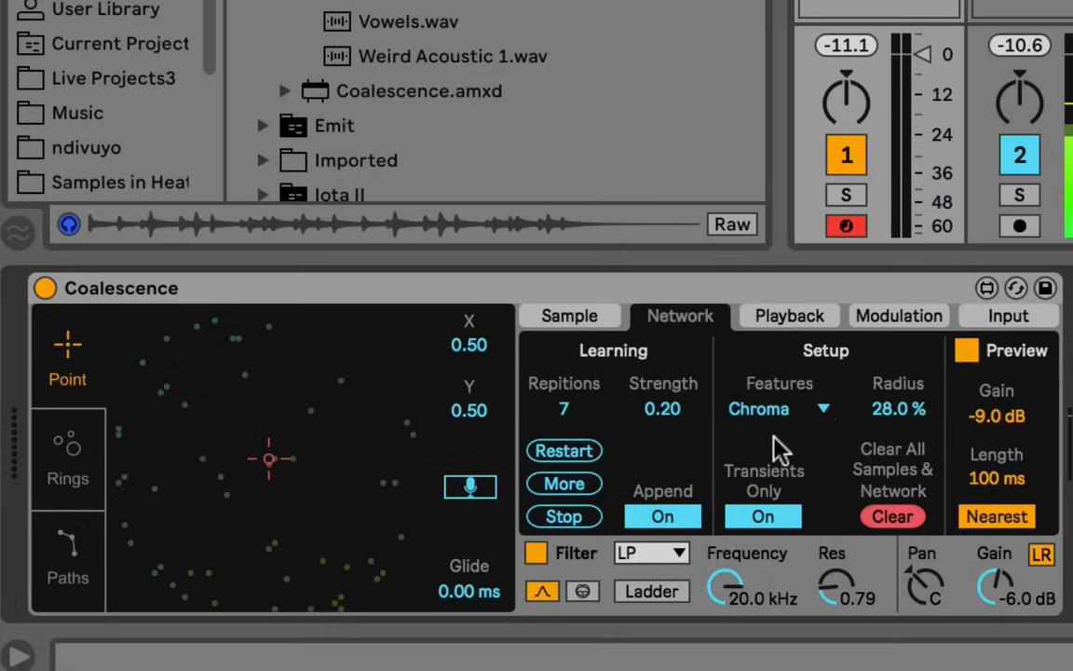
{"action": "left_click", "coordinate": [772, 417]}
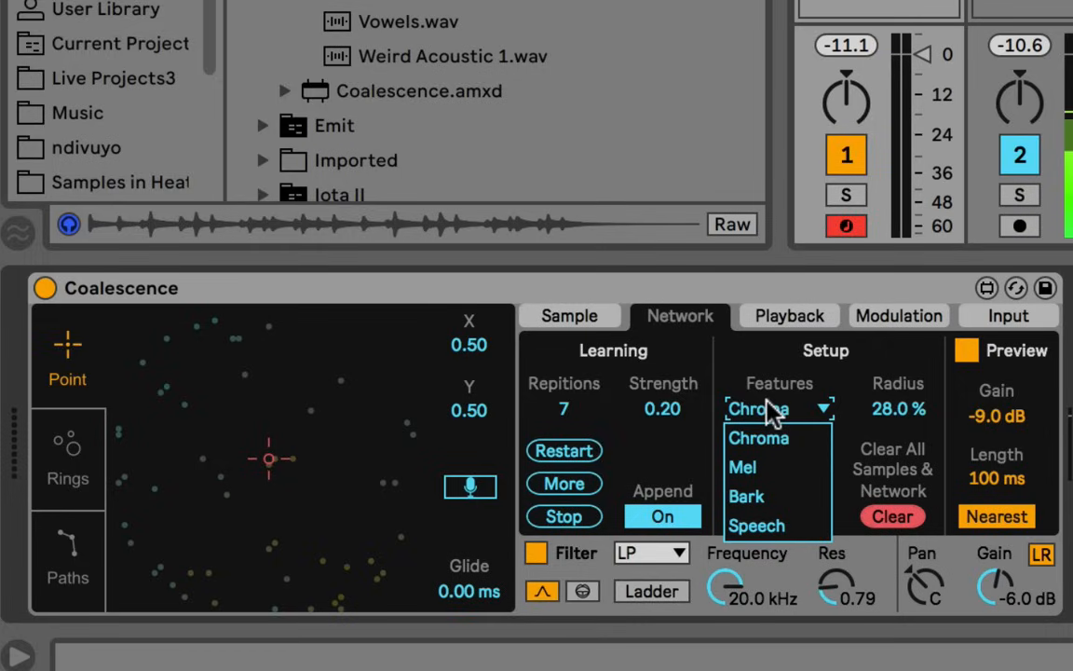
{"action": "left_click", "coordinate": [769, 410]}
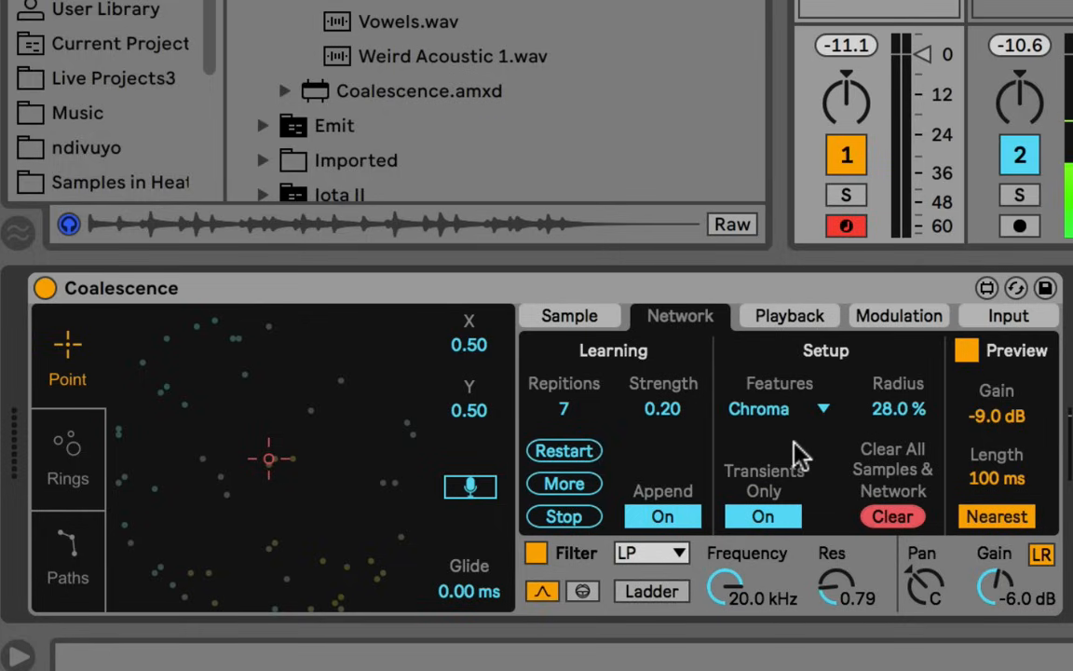
Step: Switch the network's features to Mel and run one more round of training
{"action": "left_click", "coordinate": [774, 407]}
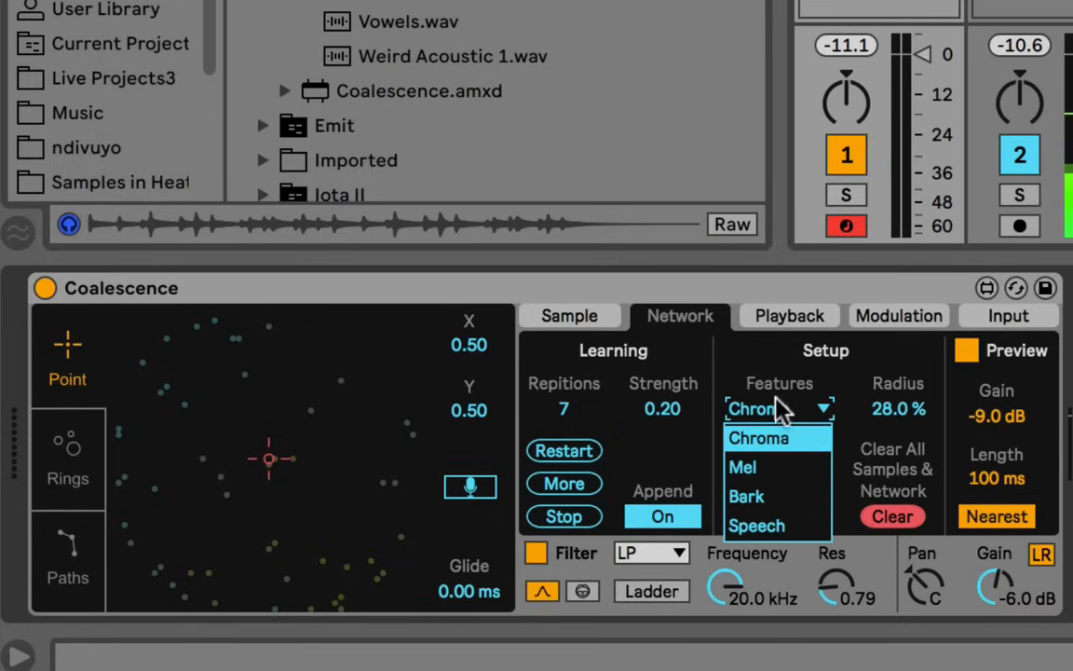
{"action": "left_click", "coordinate": [779, 479]}
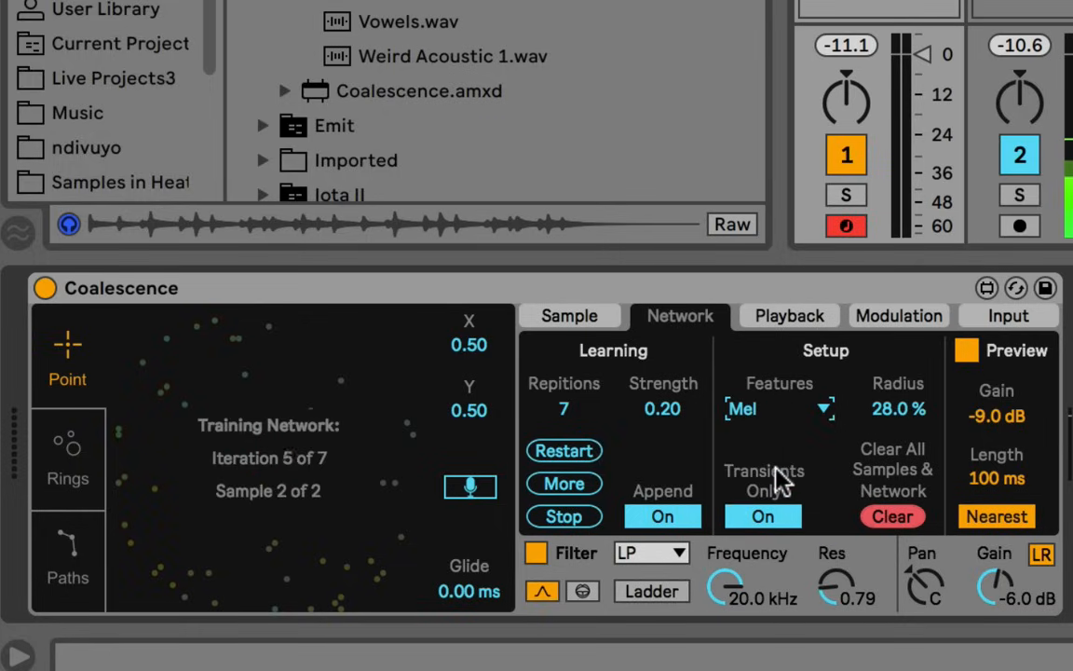
{"action": "left_click", "coordinate": [566, 485]}
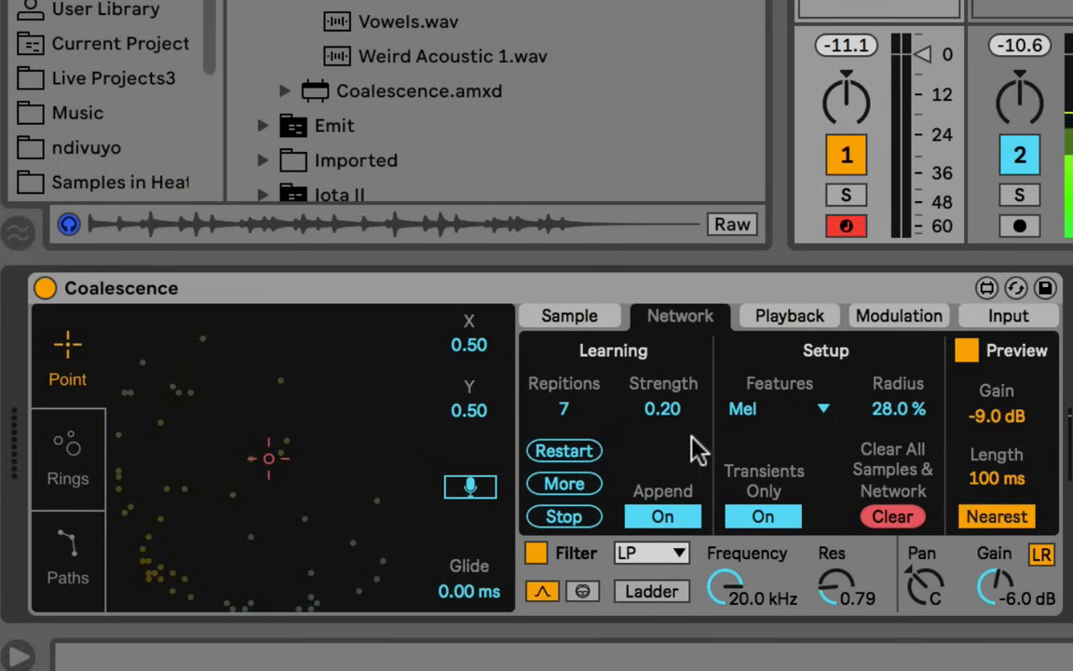
Step: Compare Mel with the Chroma, Bark and Speech feature options without changing the selection
{"action": "left_click", "coordinate": [773, 415]}
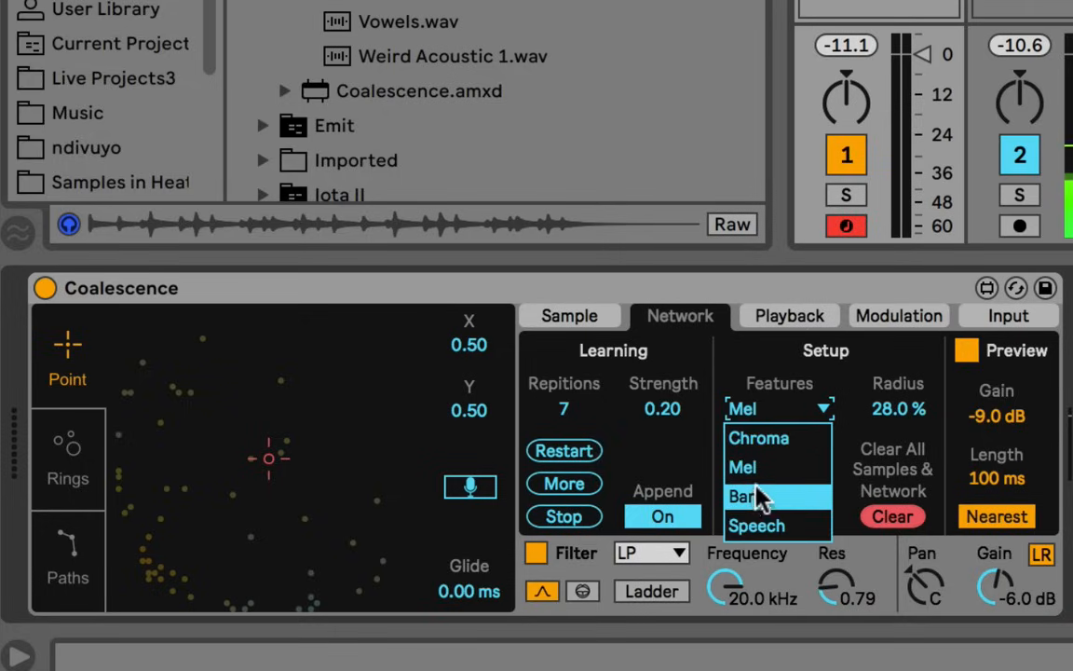
{"action": "left_click", "coordinate": [777, 391]}
{"action": "left_click", "coordinate": [778, 408]}
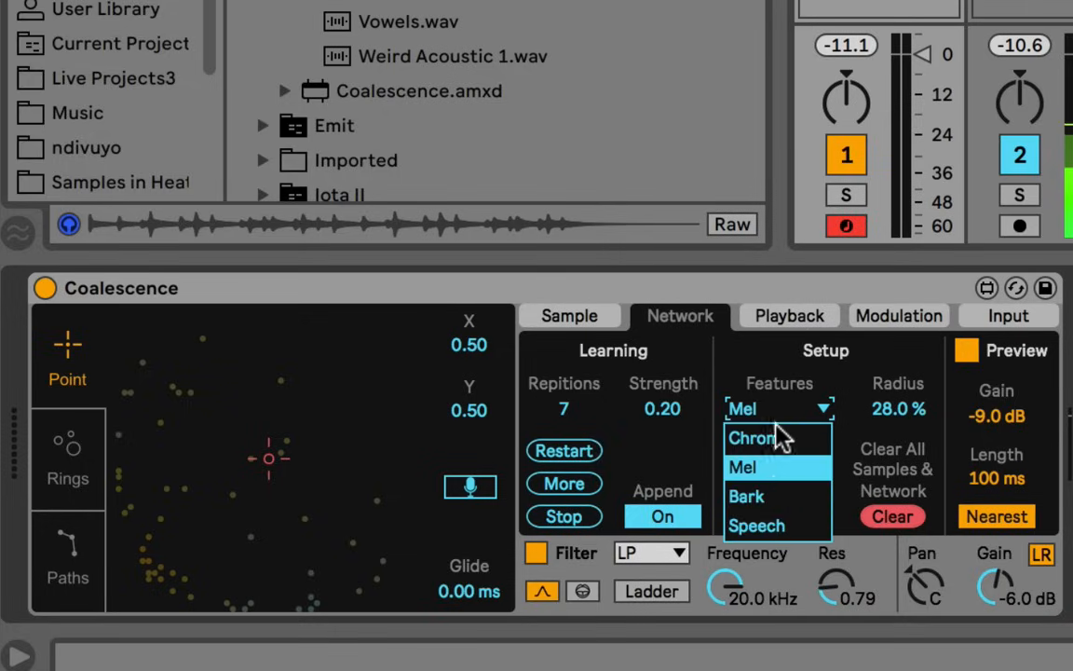
{"action": "left_click", "coordinate": [778, 410]}
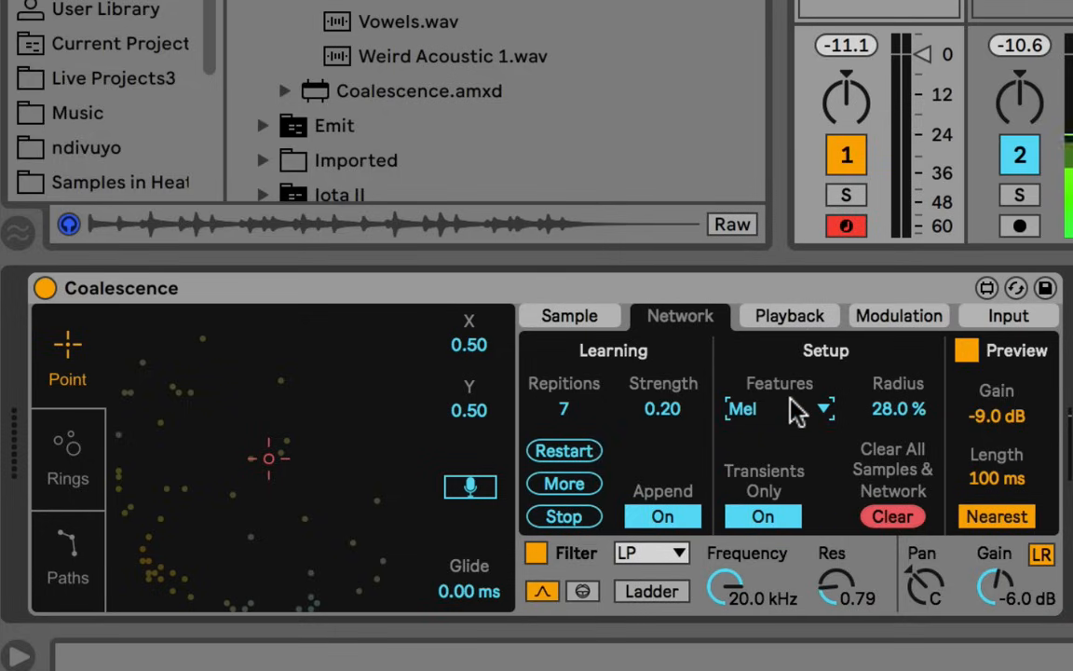
{"action": "left_click", "coordinate": [779, 410]}
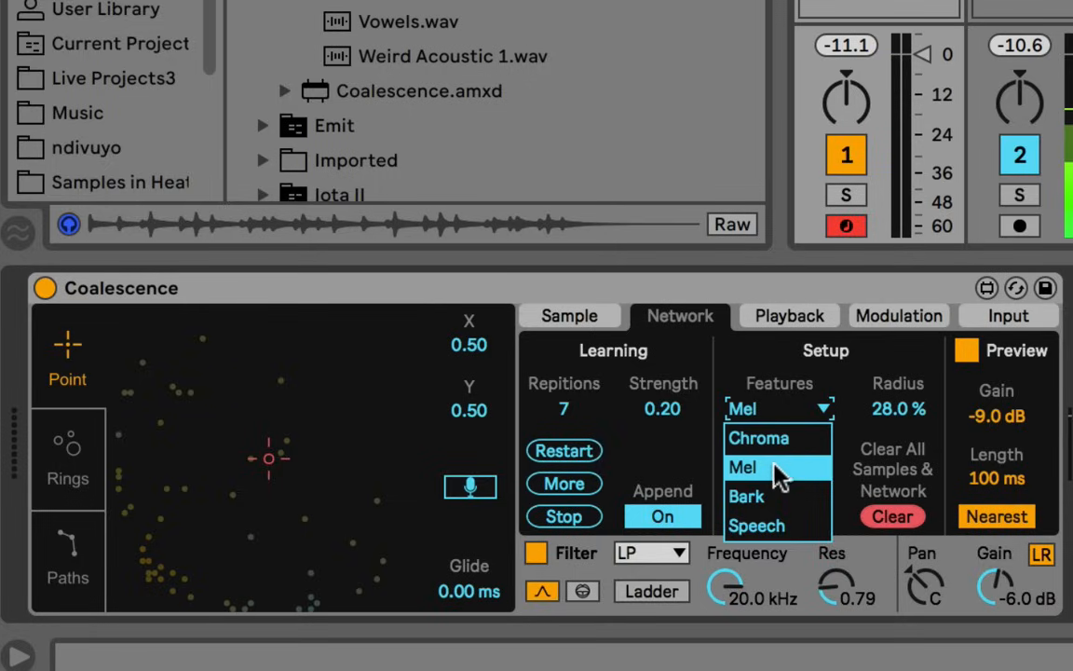
{"action": "left_click", "coordinate": [788, 412]}
{"action": "left_click", "coordinate": [788, 412]}
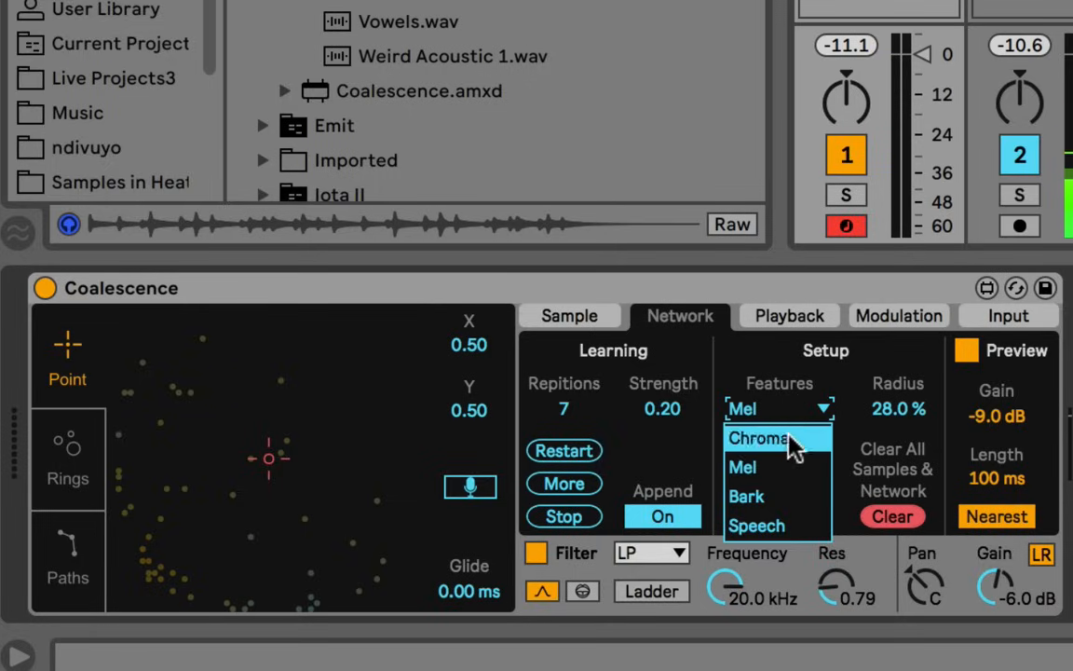
{"action": "left_click", "coordinate": [789, 411]}
{"action": "left_click", "coordinate": [793, 413]}
{"action": "left_click", "coordinate": [790, 408]}
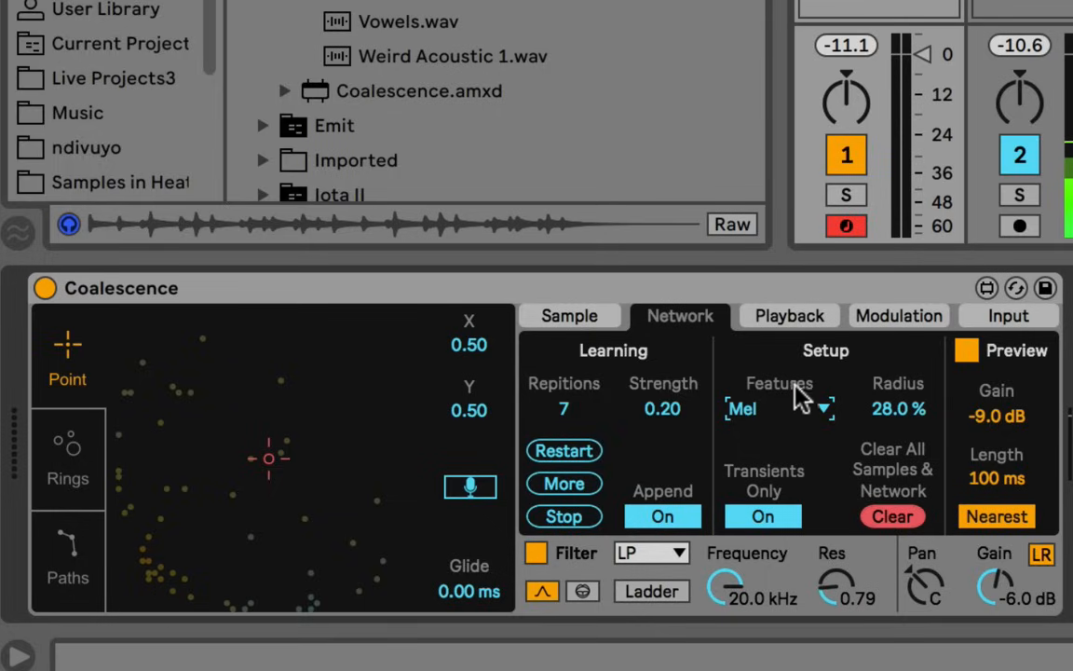
{"action": "left_click", "coordinate": [771, 409]}
{"action": "left_click", "coordinate": [771, 409]}
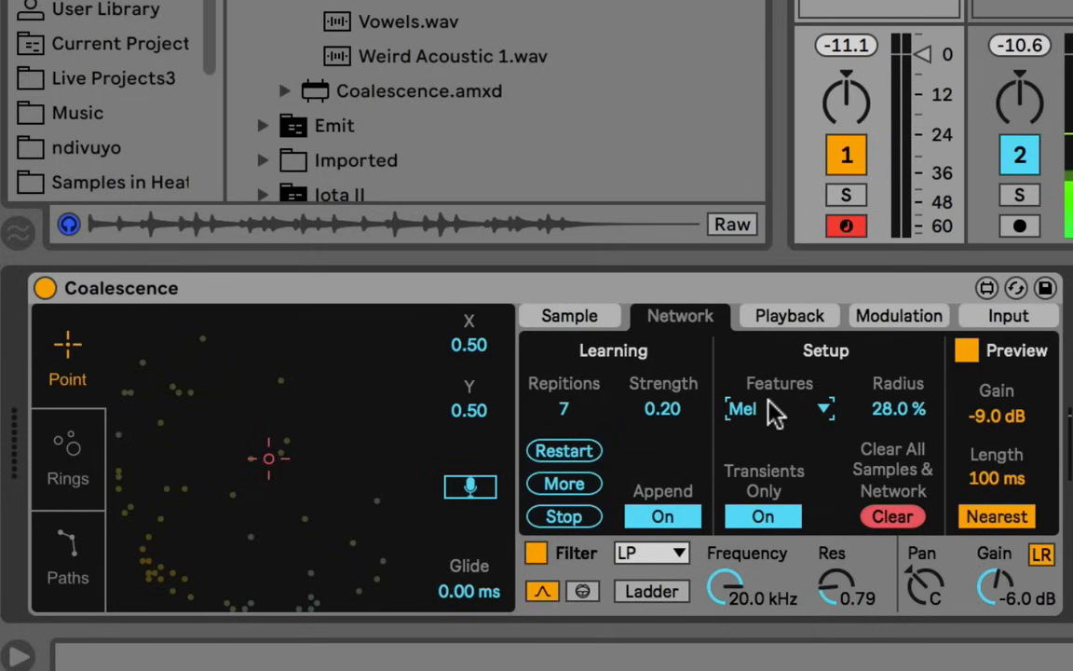
{"action": "left_click", "coordinate": [776, 410]}
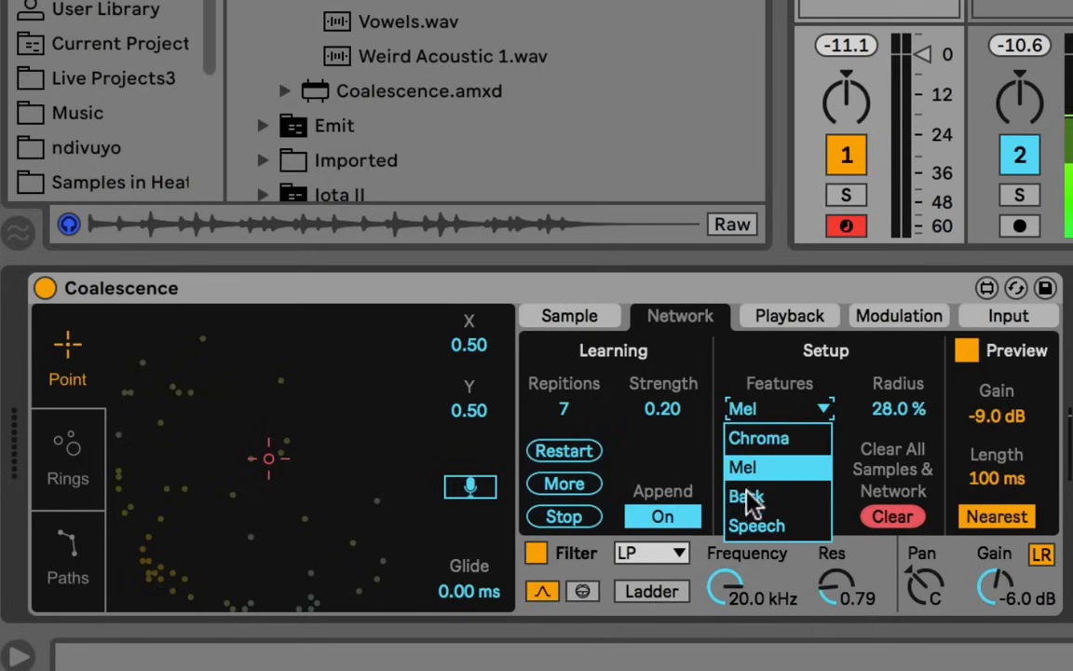
{"action": "left_click", "coordinate": [750, 410]}
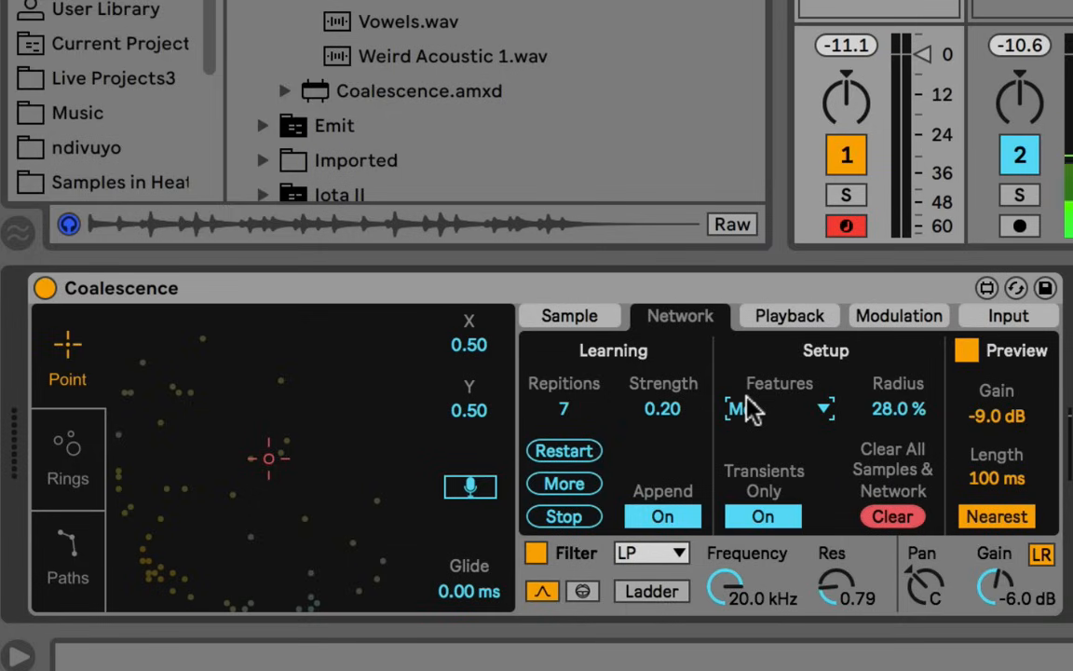
{"action": "left_click", "coordinate": [750, 409]}
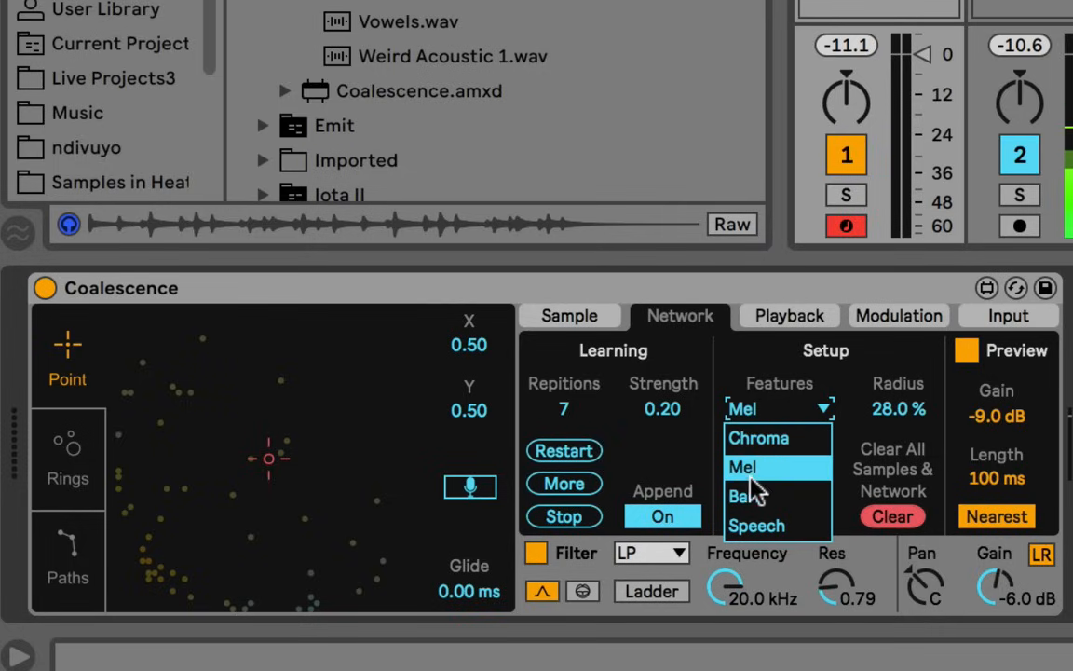
{"action": "left_click", "coordinate": [771, 414]}
{"action": "left_click", "coordinate": [771, 410]}
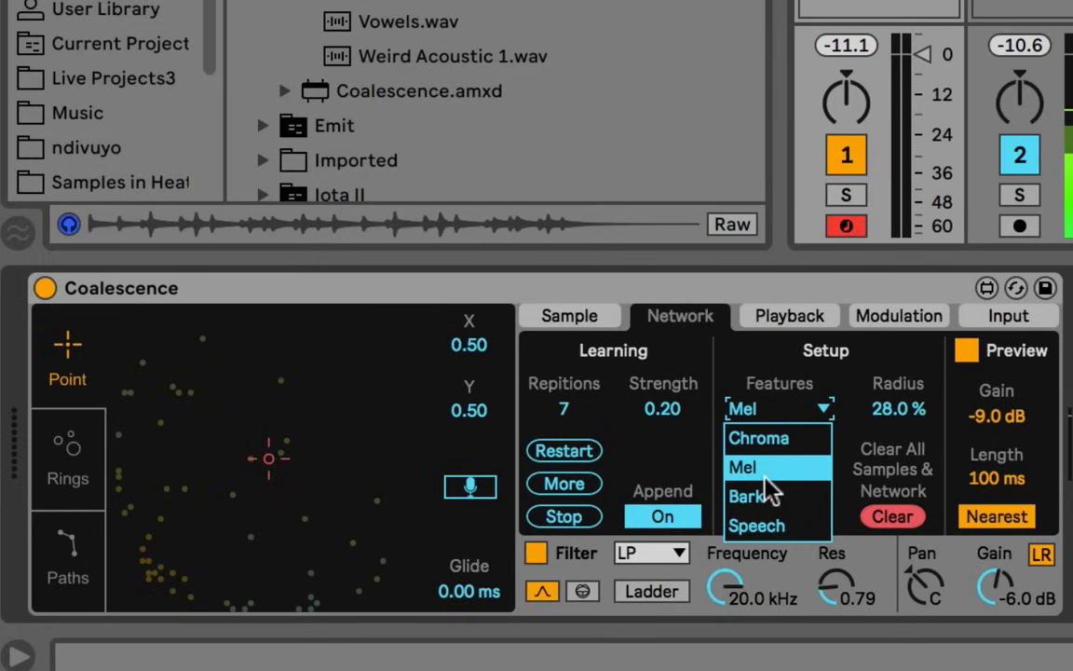
Step: Try Speech as the network's feature type and check the alternative options
{"action": "left_click", "coordinate": [787, 410]}
{"action": "left_click", "coordinate": [787, 409]}
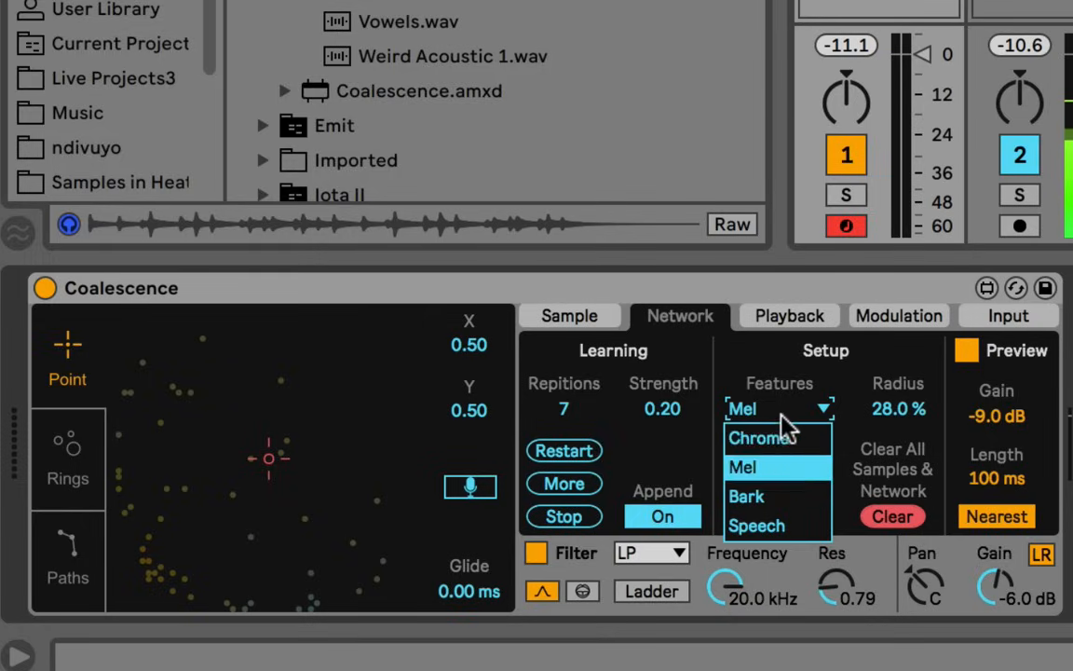
{"action": "left_click", "coordinate": [769, 527]}
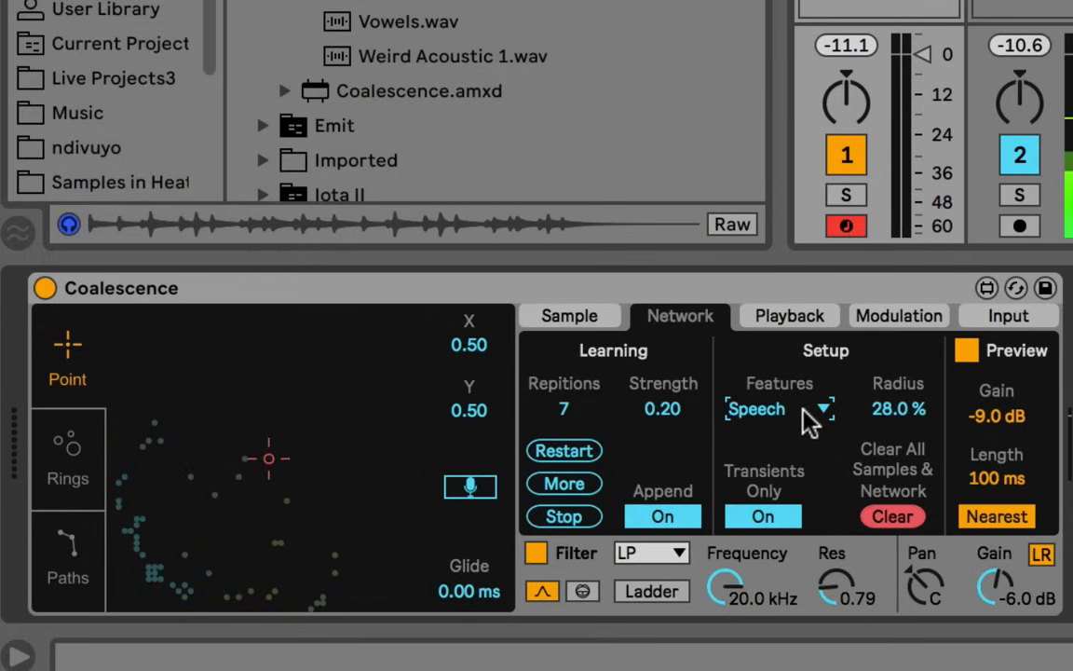
{"action": "left_click", "coordinate": [750, 411]}
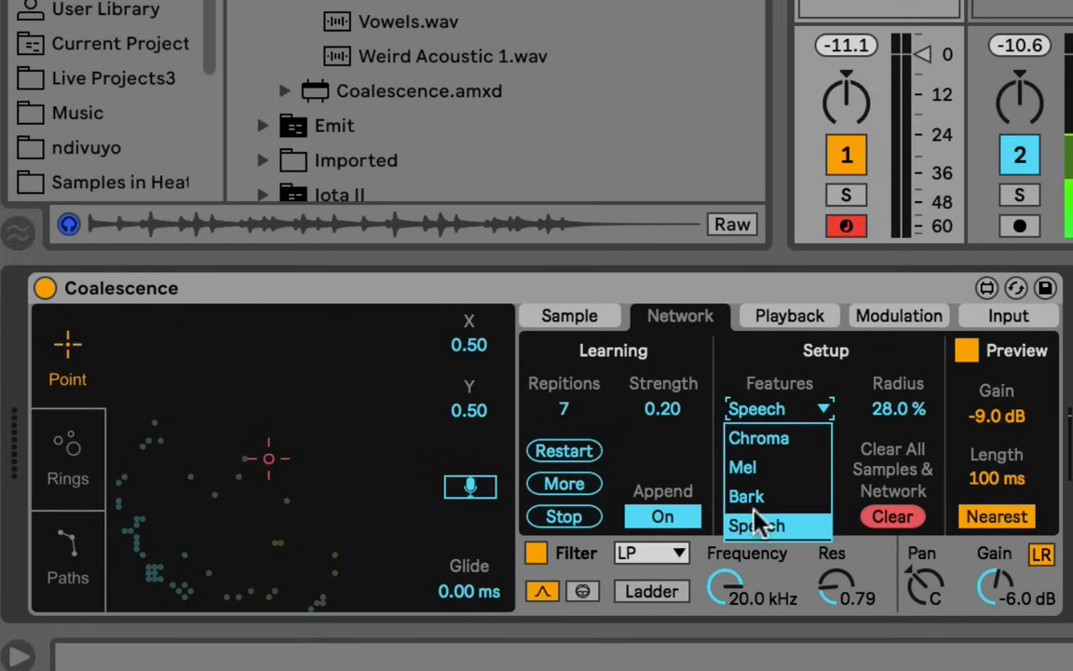
{"action": "left_click", "coordinate": [764, 415]}
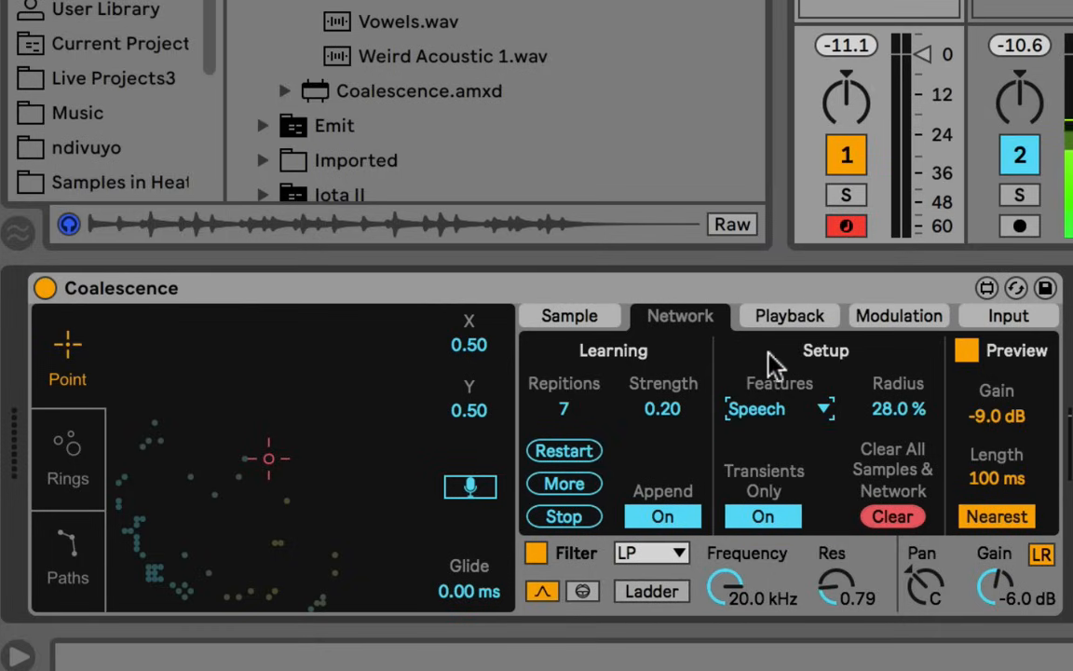
Step: Set the network's features back to Chroma
{"action": "left_click", "coordinate": [771, 411]}
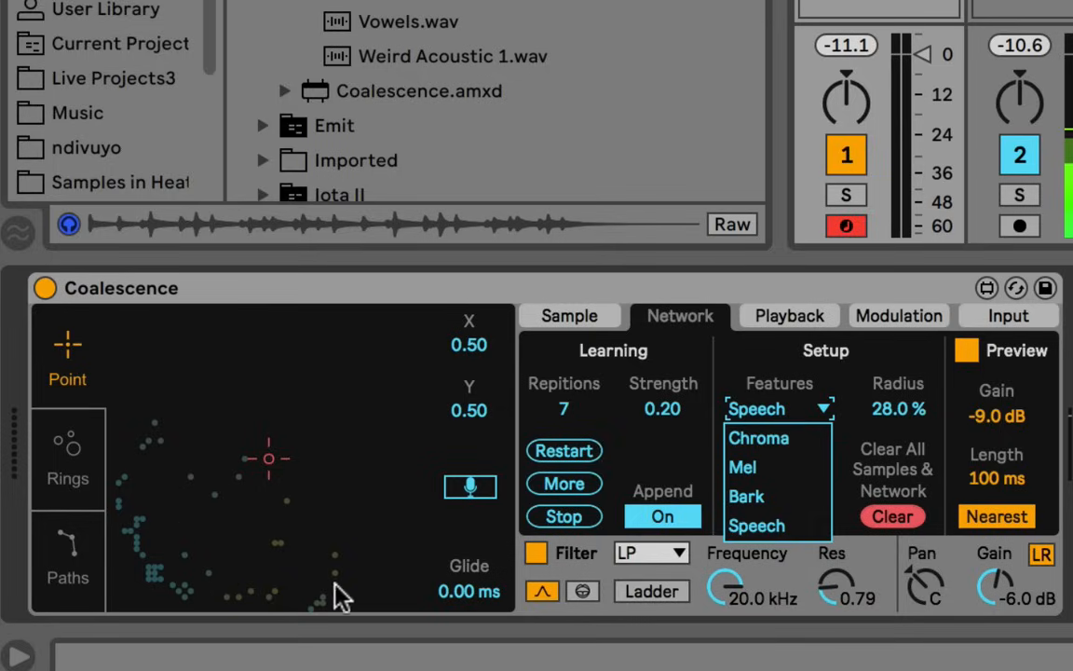
{"action": "left_click", "coordinate": [792, 440]}
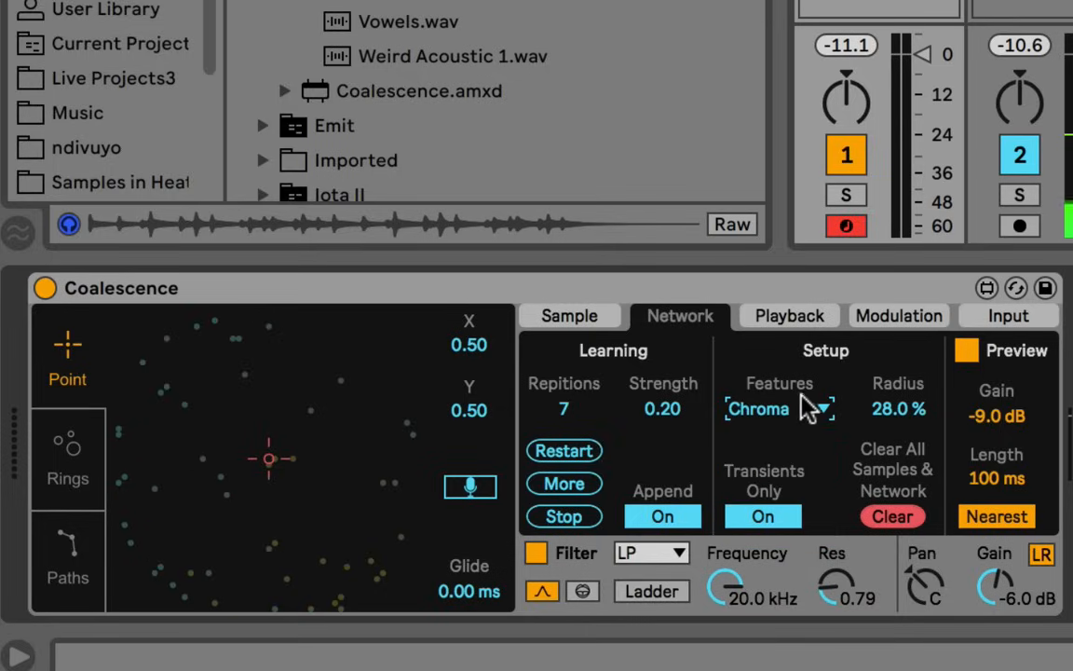
{"action": "left_click", "coordinate": [775, 409]}
{"action": "left_click", "coordinate": [788, 419]}
Step: Compare the transient markers on the Guitar Harmon and Kalimba sample waveforms
{"action": "left_click", "coordinate": [570, 316]}
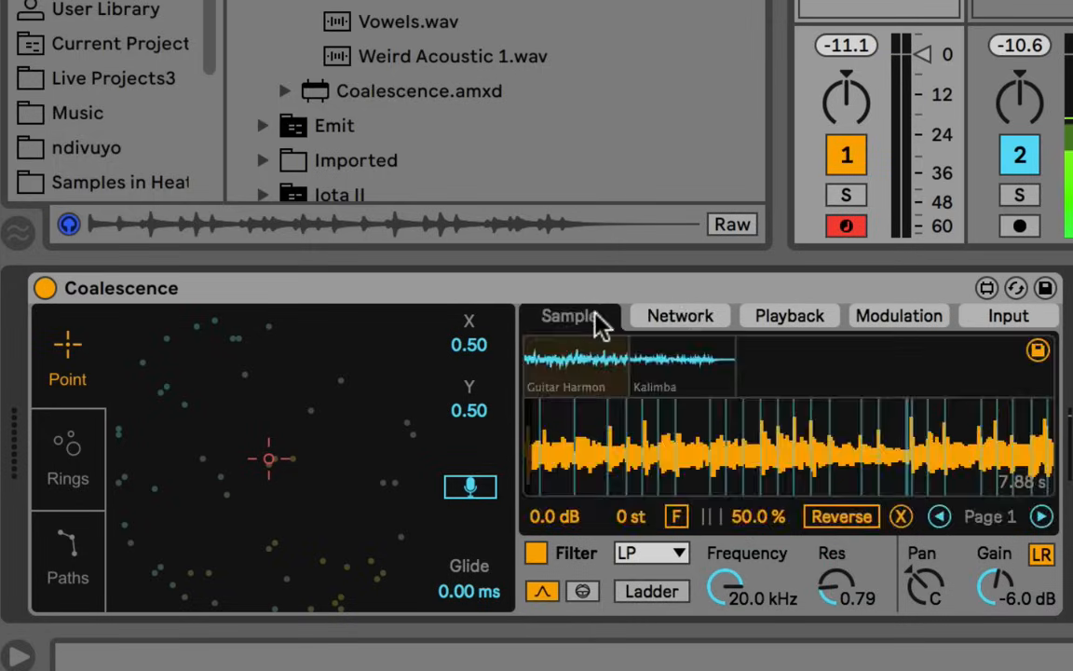
{"action": "left_click", "coordinate": [648, 316]}
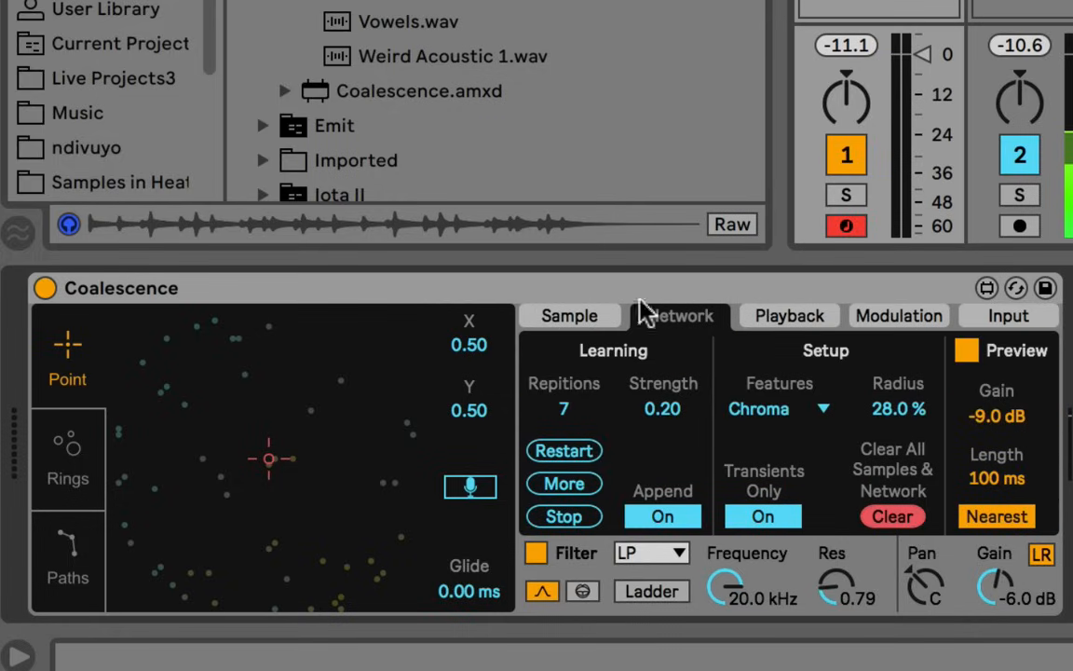
{"action": "left_click", "coordinate": [608, 319]}
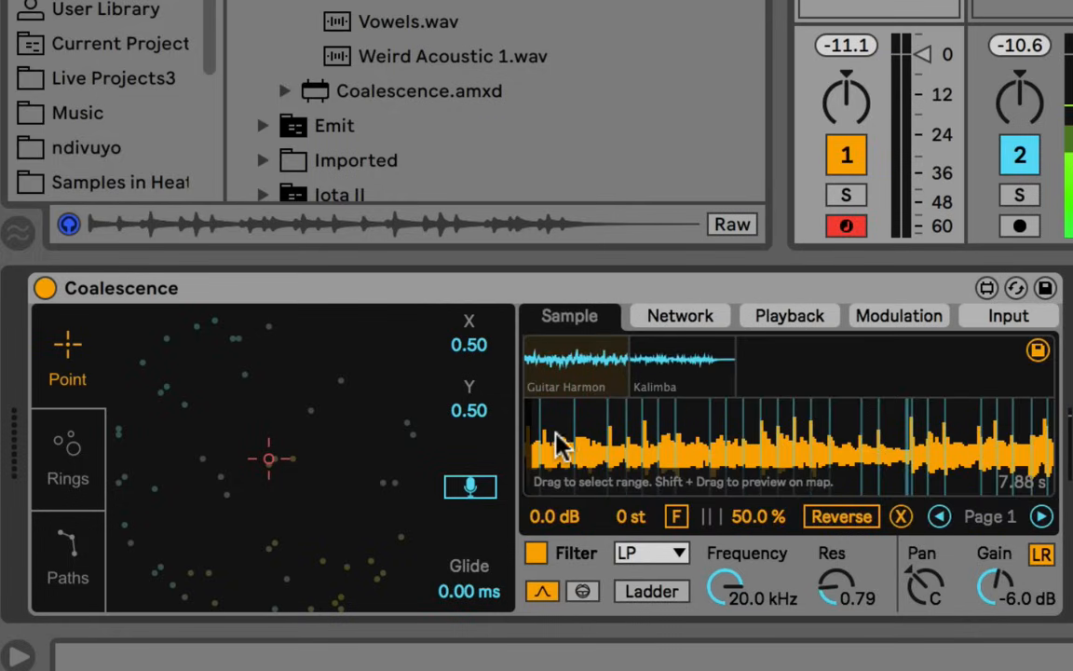
{"action": "left_click", "coordinate": [669, 365]}
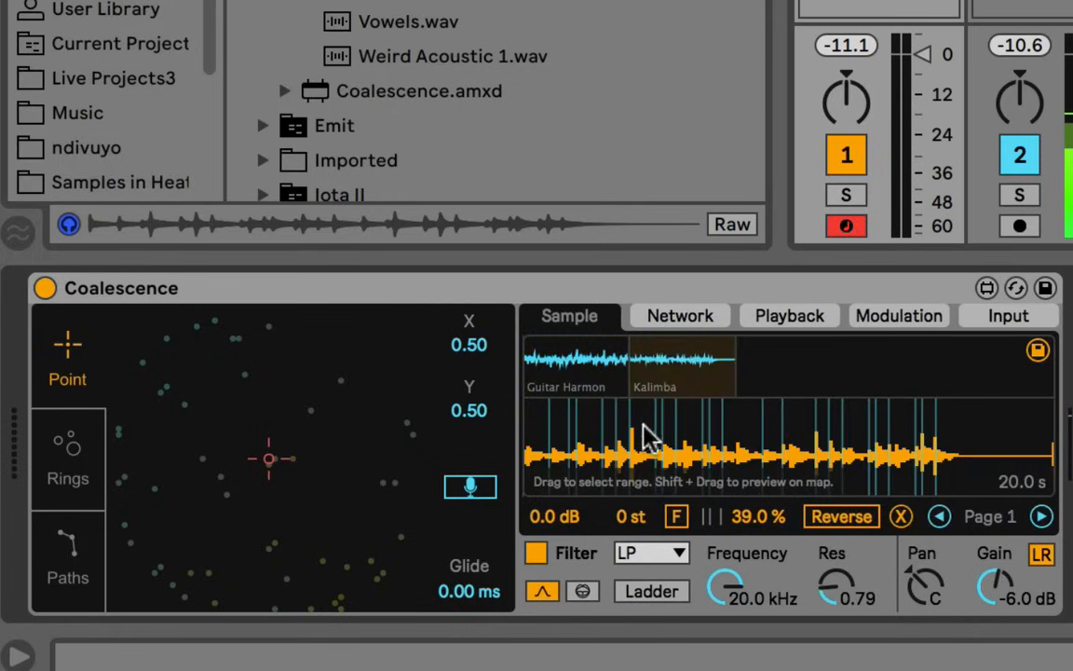
{"action": "left_click", "coordinate": [597, 365]}
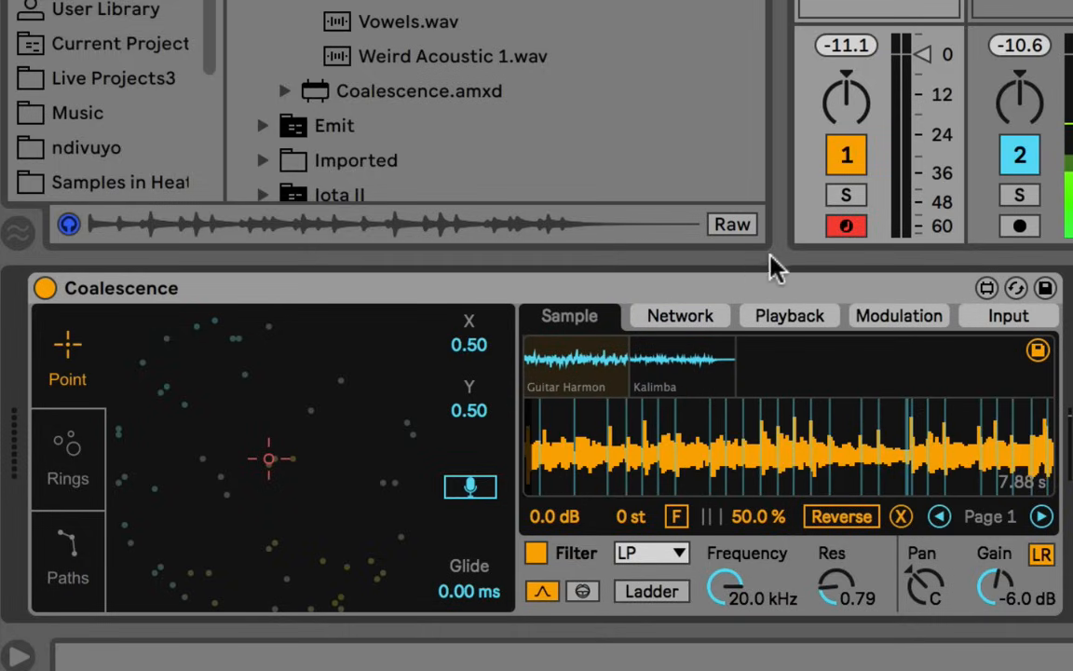
Step: Turn off Transients Only in the network setup to retrain the map on the full samples
{"action": "left_click", "coordinate": [684, 316]}
{"action": "left_click", "coordinate": [760, 321]}
{"action": "left_click", "coordinate": [695, 321]}
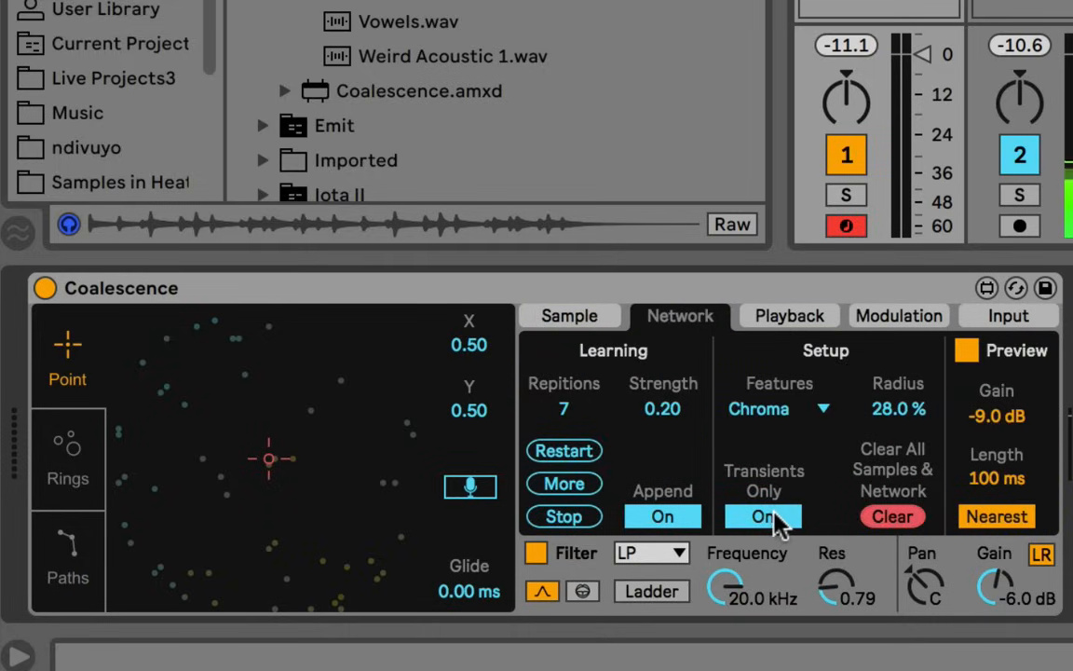
{"action": "left_click", "coordinate": [778, 518]}
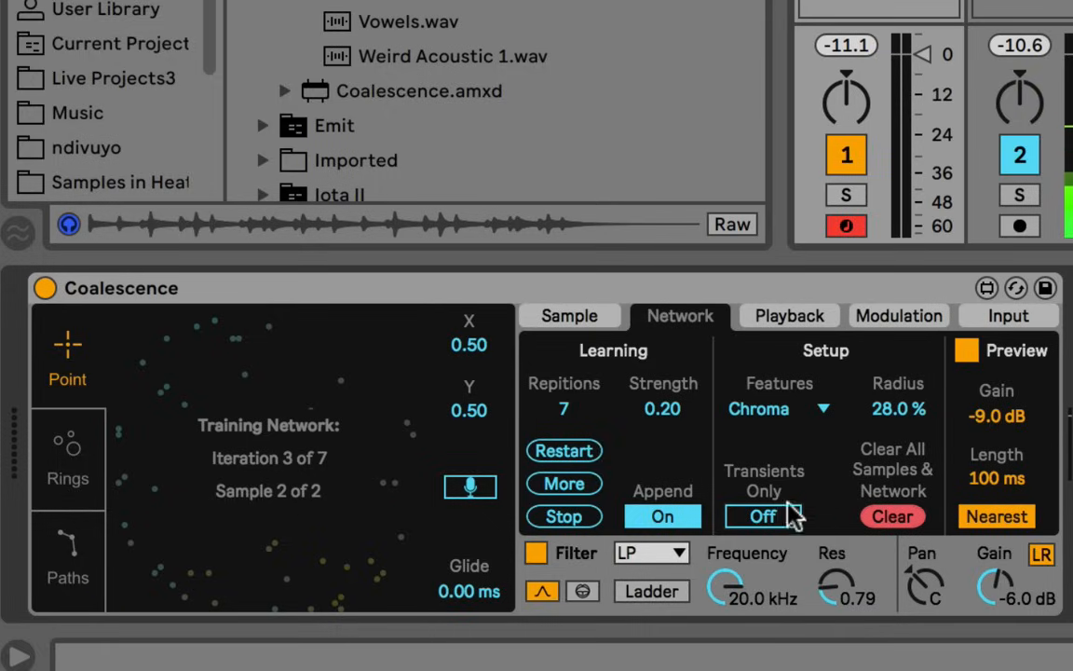
Step: Move the map point to X 0.65, Y 0.87 and check the network settings before returning to the samples
{"action": "left_click", "coordinate": [564, 318]}
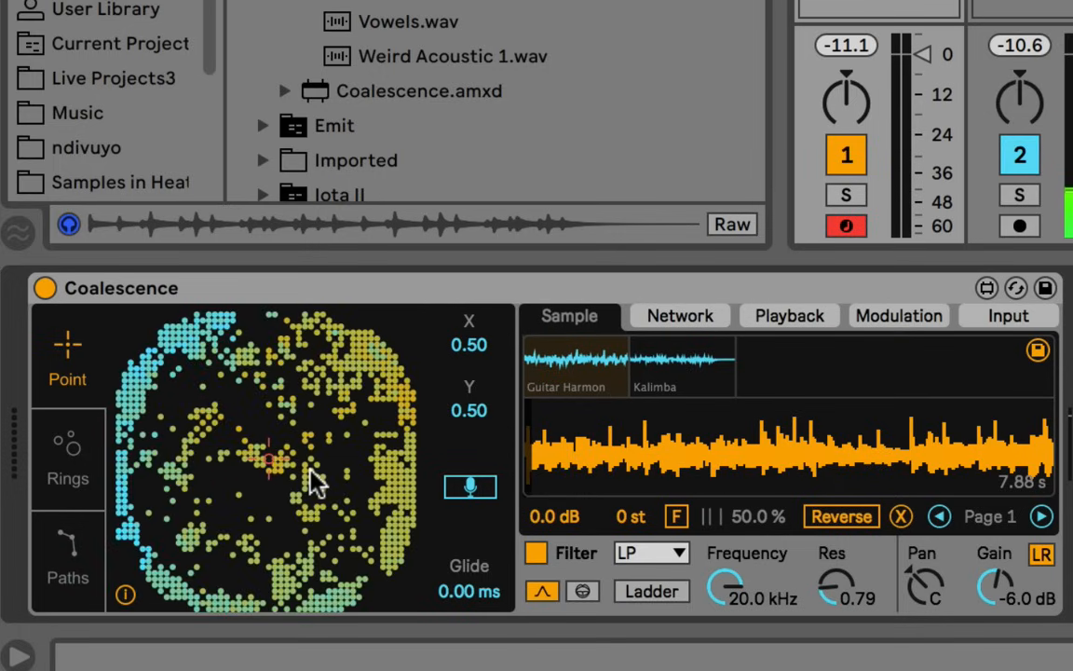
{"action": "left_click_drag", "start_coordinate": [310, 471], "coordinate": [311, 349]}
{"action": "left_click", "coordinate": [683, 317]}
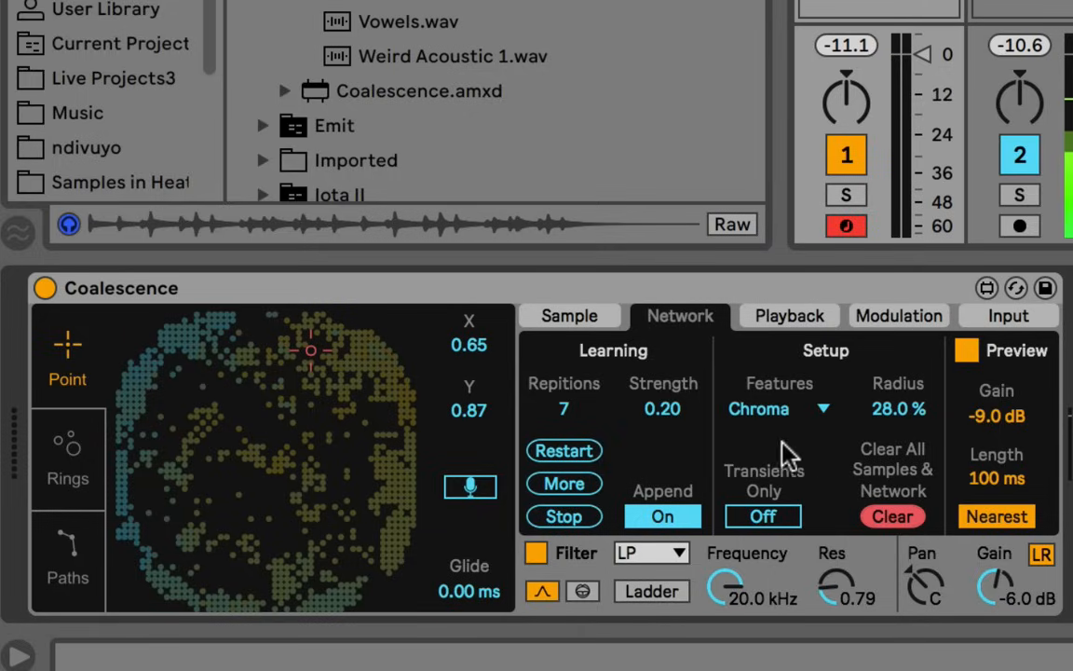
{"action": "left_click", "coordinate": [592, 323]}
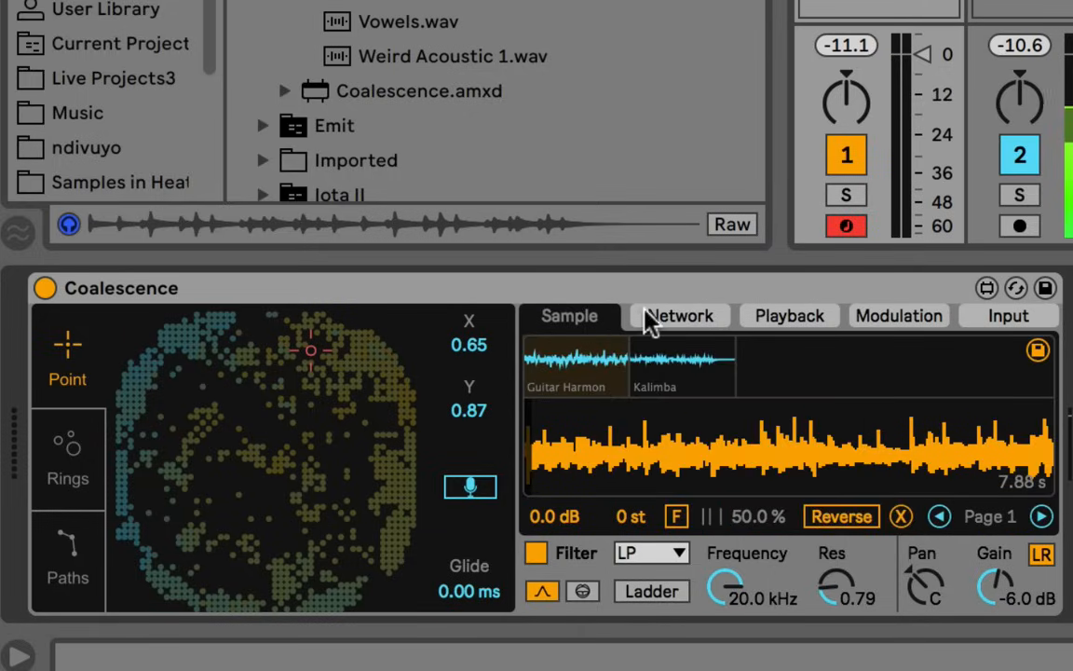
Step: Return to the samples and audition several places on the map, leaving the point at X 0.58, Y 0.43
{"action": "left_click", "coordinate": [647, 314]}
{"action": "left_click", "coordinate": [602, 313]}
{"action": "left_click_drag", "start_coordinate": [288, 353], "coordinate": [304, 556]}
{"action": "left_click", "coordinate": [288, 483]}
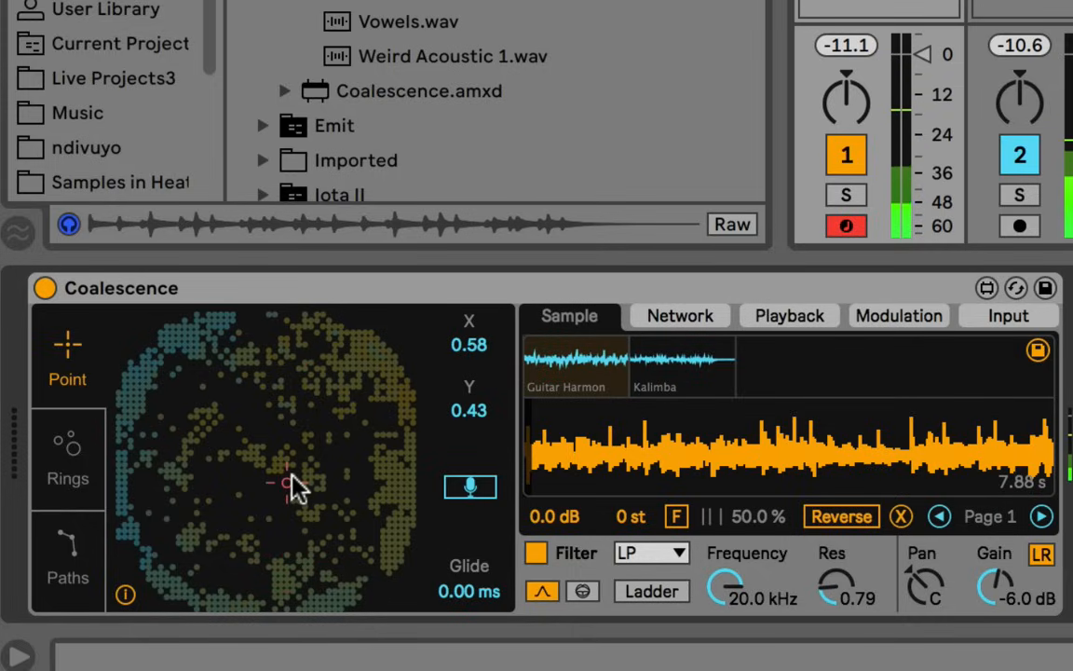
Step: Turn on Transients Only for the network and raise the Guitar Harmon sample's transient sensitivity to 100 %
{"action": "left_click", "coordinate": [689, 326]}
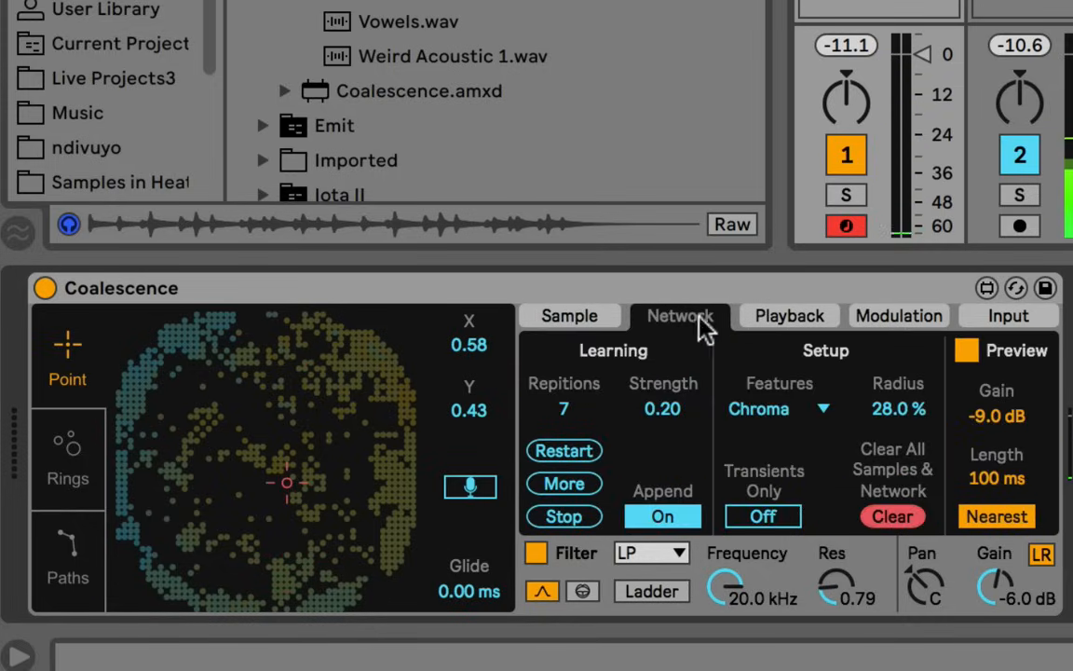
{"action": "left_click", "coordinate": [784, 516]}
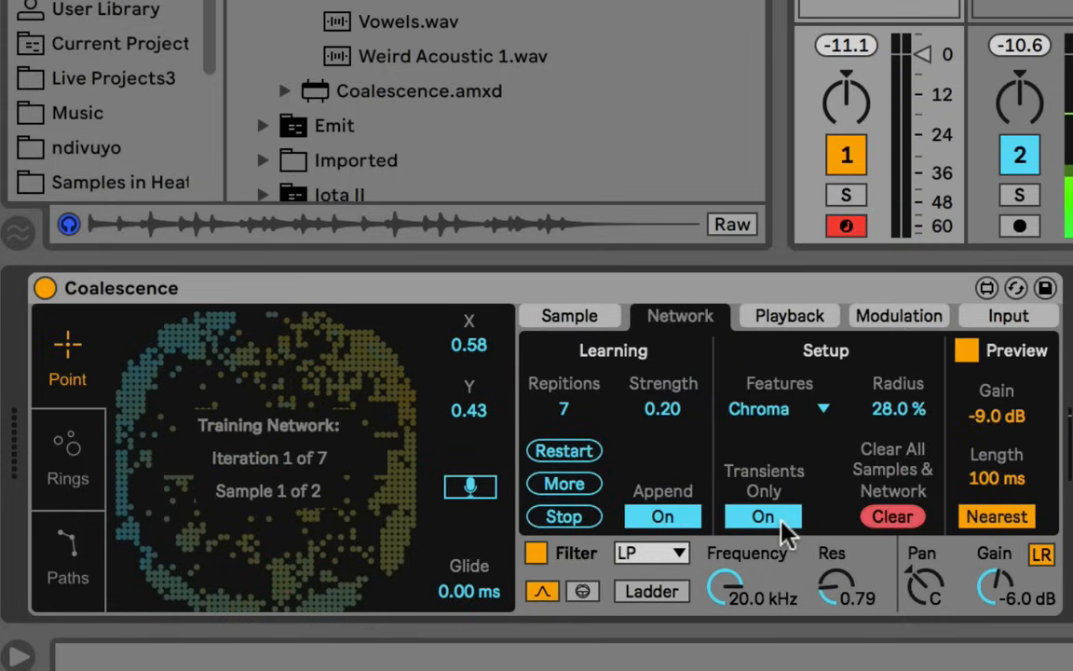
{"action": "left_click", "coordinate": [604, 326]}
{"action": "left_click_drag", "start_coordinate": [746, 513], "coordinate": [747, 464]}
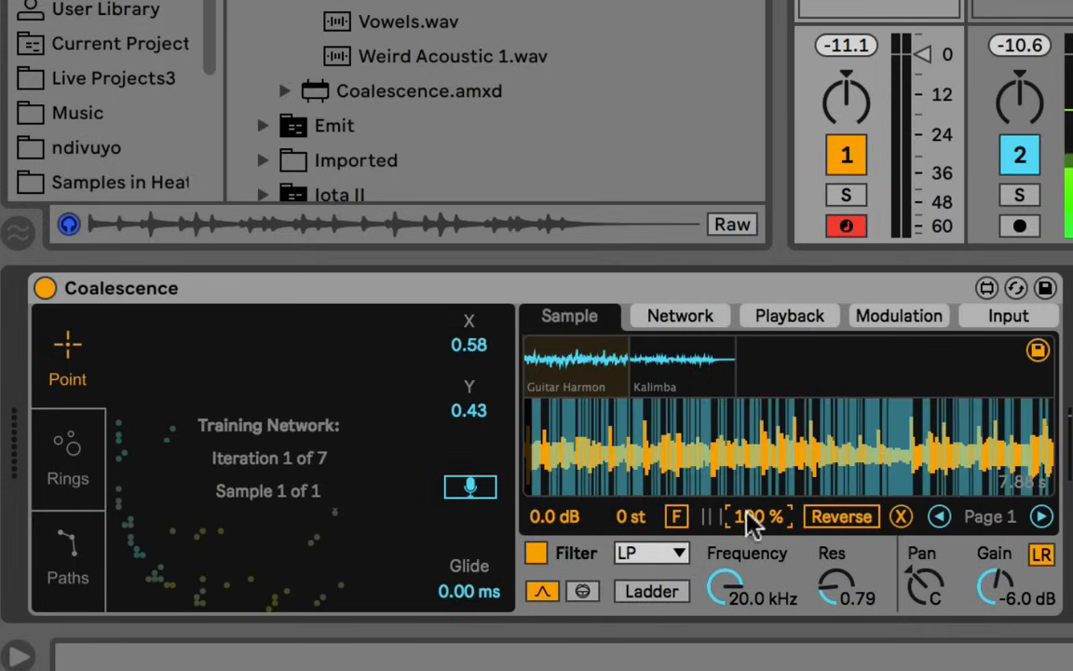
Step: Raise the Kalimba sample's transient sensitivity to 100 %, and reselect the Guitar Harmon sample
{"action": "left_click", "coordinate": [674, 345]}
{"action": "left_click_drag", "start_coordinate": [749, 509], "coordinate": [749, 456]}
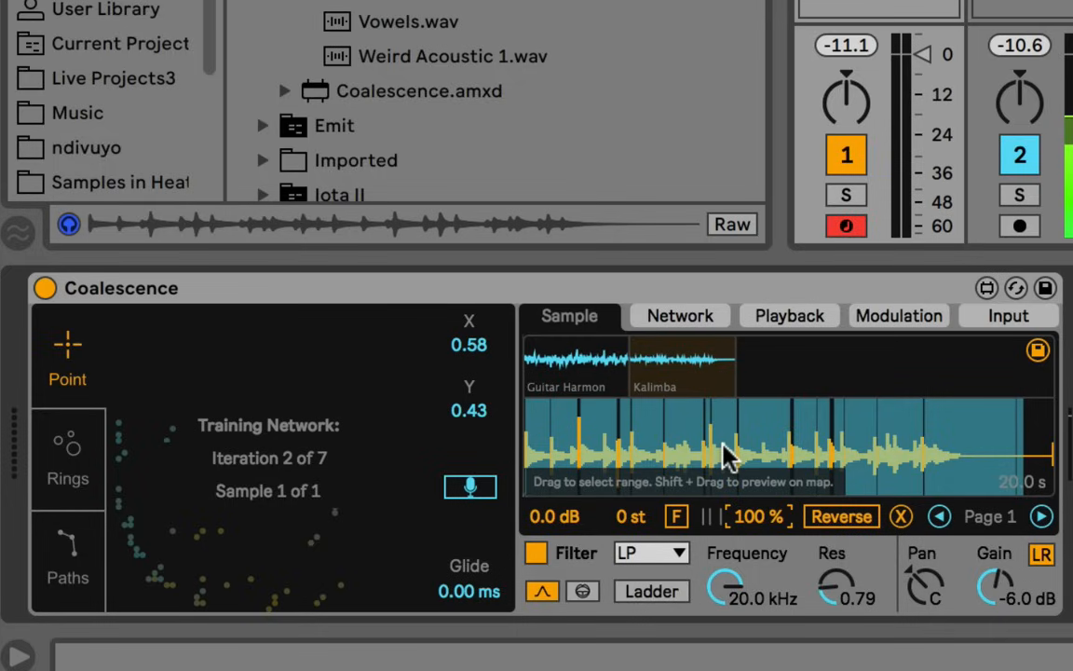
{"action": "mouse_move", "coordinate": [750, 515]}
{"action": "left_mouse_down"}
{"action": "mouse_move", "coordinate": [745, 530]}
{"action": "mouse_move", "coordinate": [754, 511]}
{"action": "left_mouse_up"}
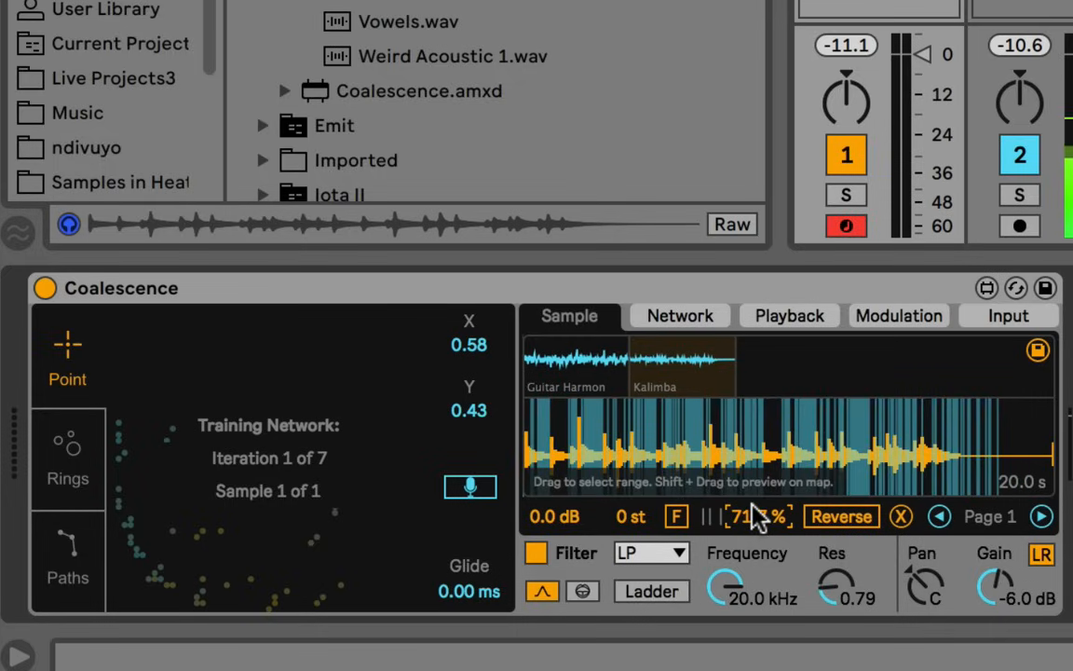
{"action": "left_click", "coordinate": [573, 354]}
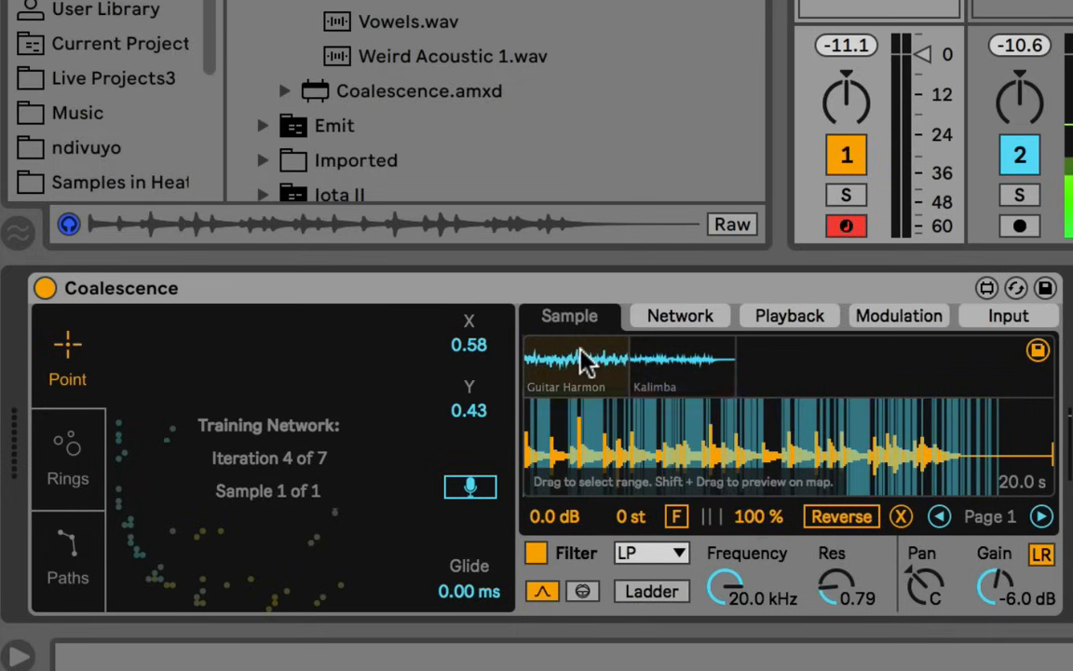
Step: Review the network settings and sample transients, and audition points across the retrained map, ending at X 0.42, Y 0.72
{"action": "left_click", "coordinate": [666, 322]}
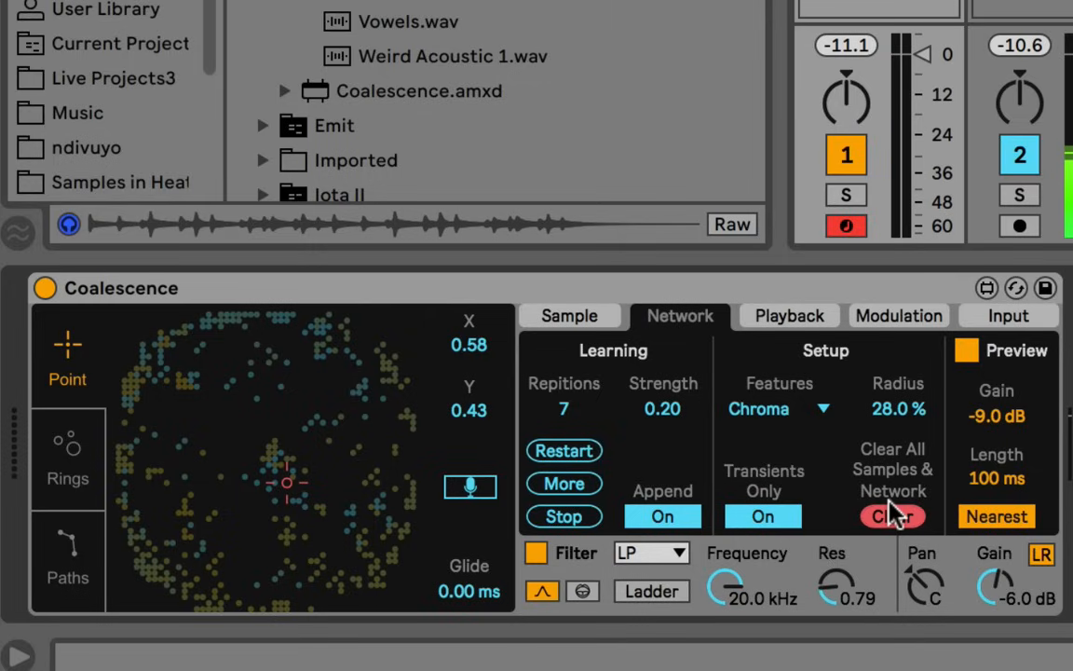
{"action": "left_click", "coordinate": [587, 317]}
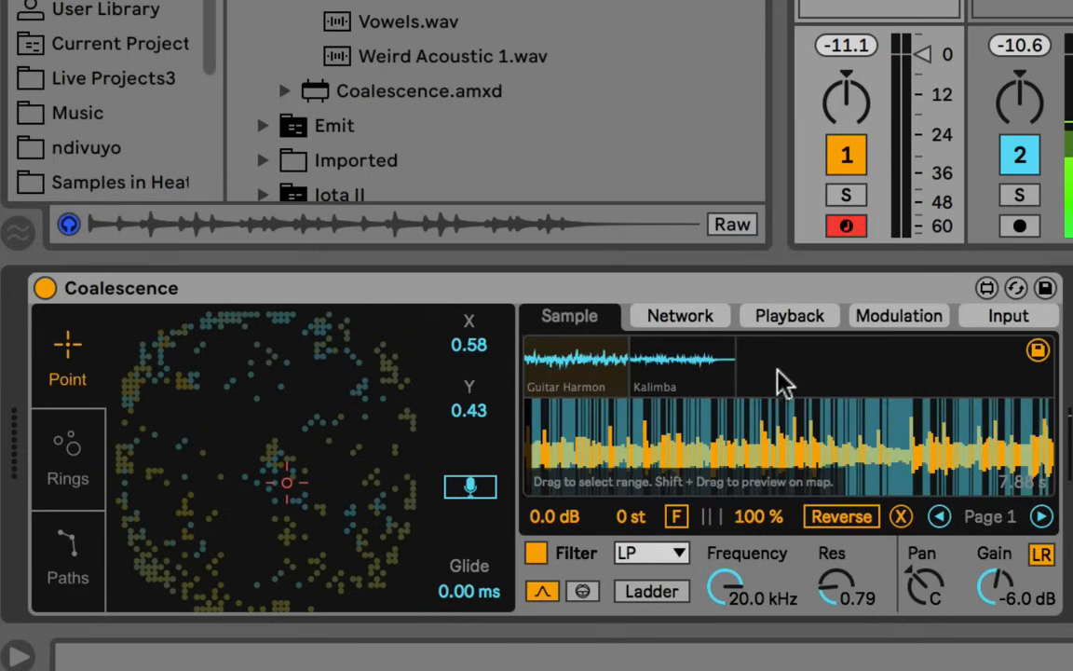
{"action": "left_click", "coordinate": [723, 326]}
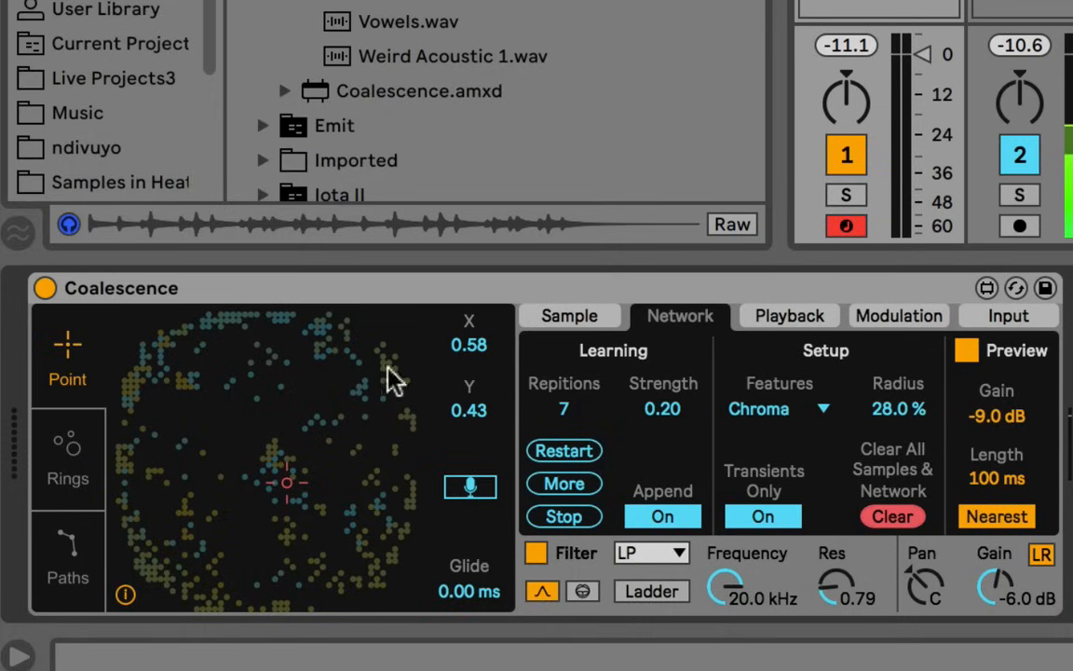
{"action": "left_click_drag", "start_coordinate": [287, 417], "coordinate": [246, 419]}
{"action": "left_click", "coordinate": [244, 537]}
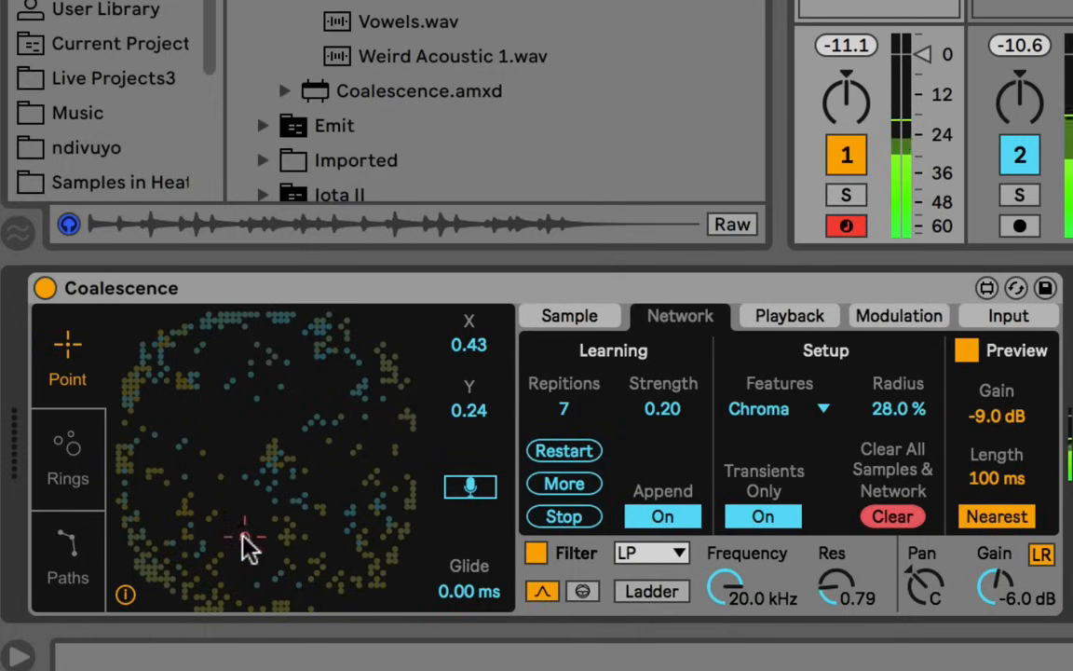
{"action": "left_click", "coordinate": [215, 375]}
{"action": "left_click", "coordinate": [328, 397]}
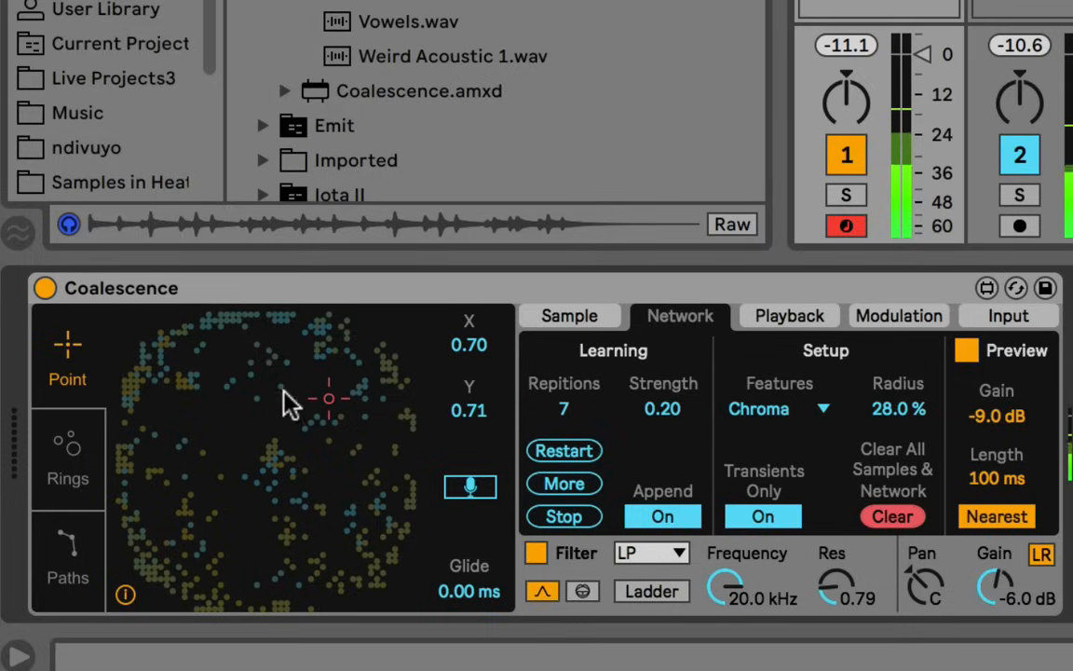
{"action": "left_click", "coordinate": [298, 409]}
{"action": "left_click", "coordinate": [244, 392]}
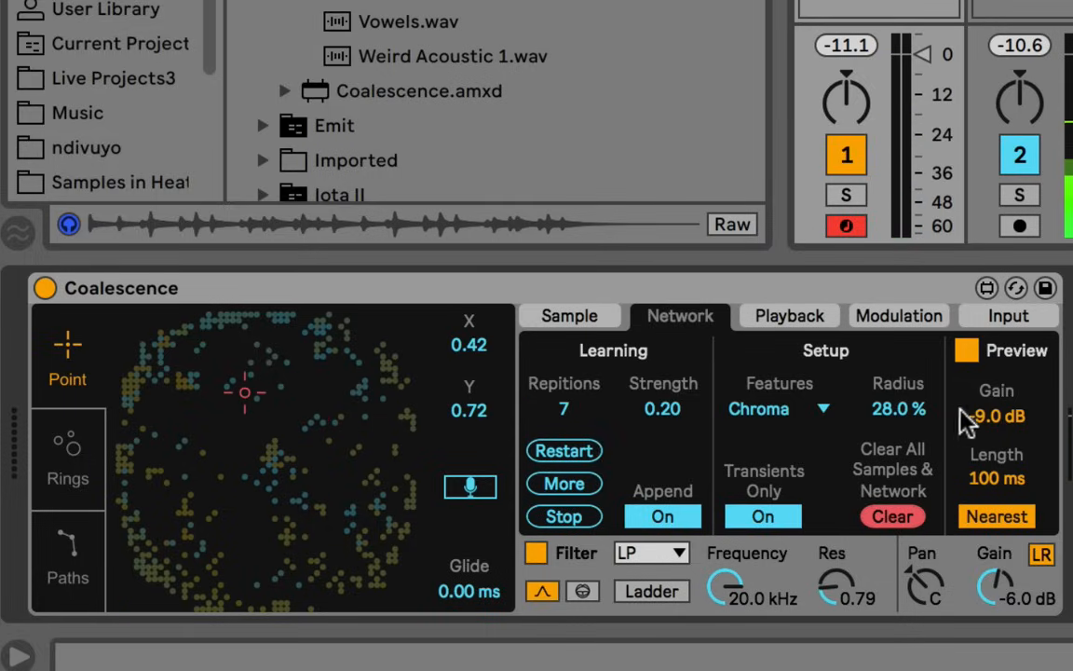
Step: Try a preview length of 84.6 ms, restore it to 100 ms, and audition map points up to X 0.61, Y 0.76
{"action": "left_click_drag", "start_coordinate": [995, 478], "coordinate": [994, 494]}
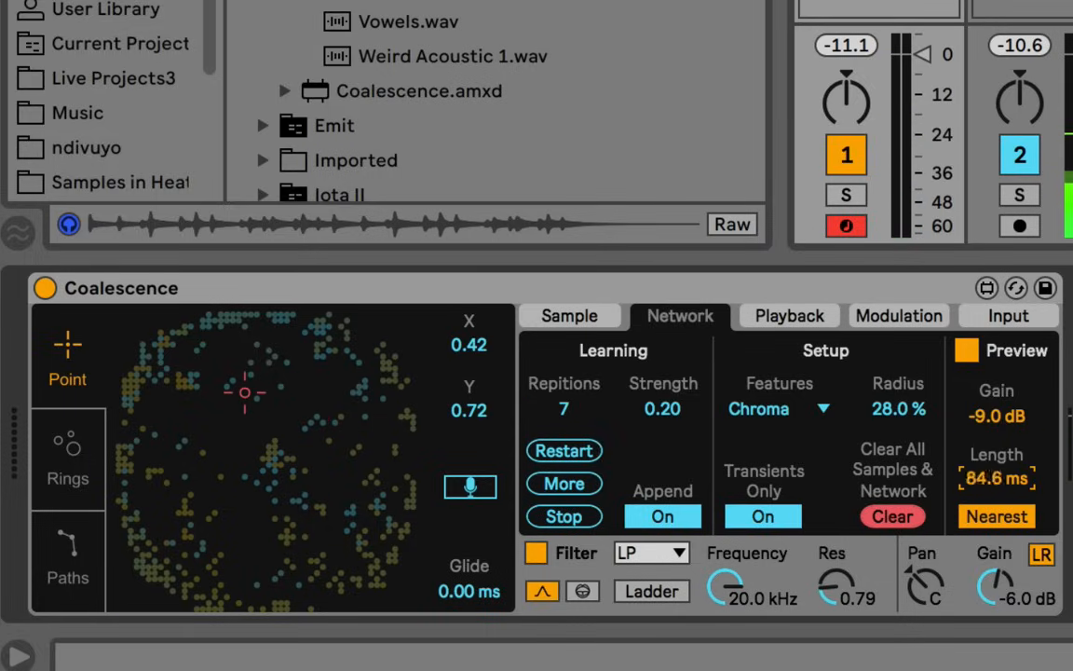
{"action": "double_click", "coordinate": [995, 473]}
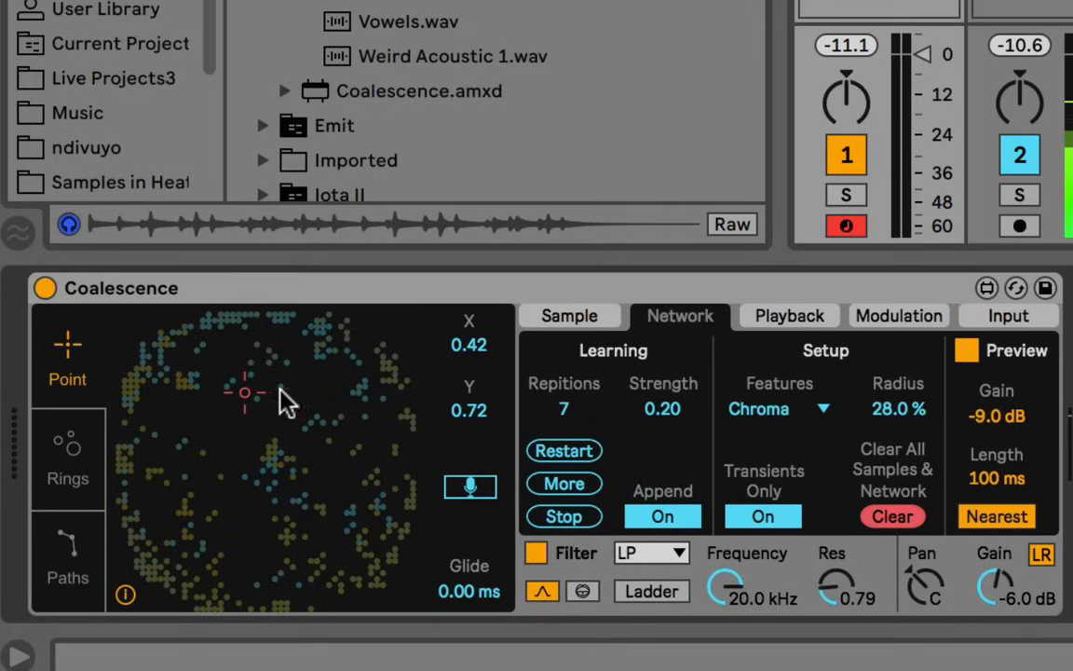
{"action": "left_click", "coordinate": [326, 374]}
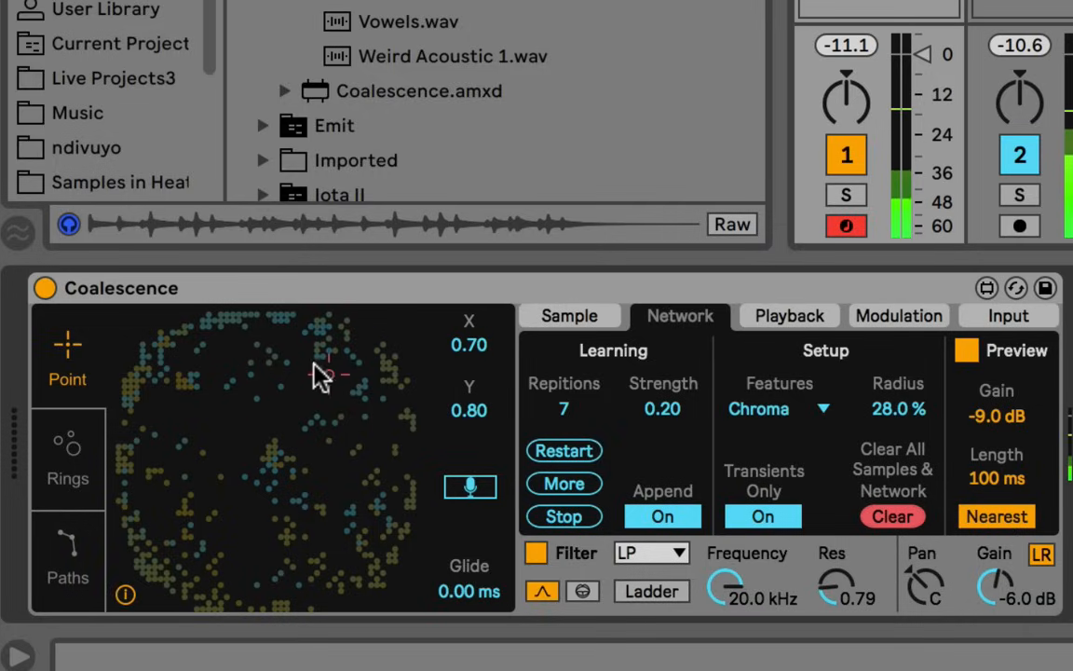
{"action": "left_click", "coordinate": [298, 385]}
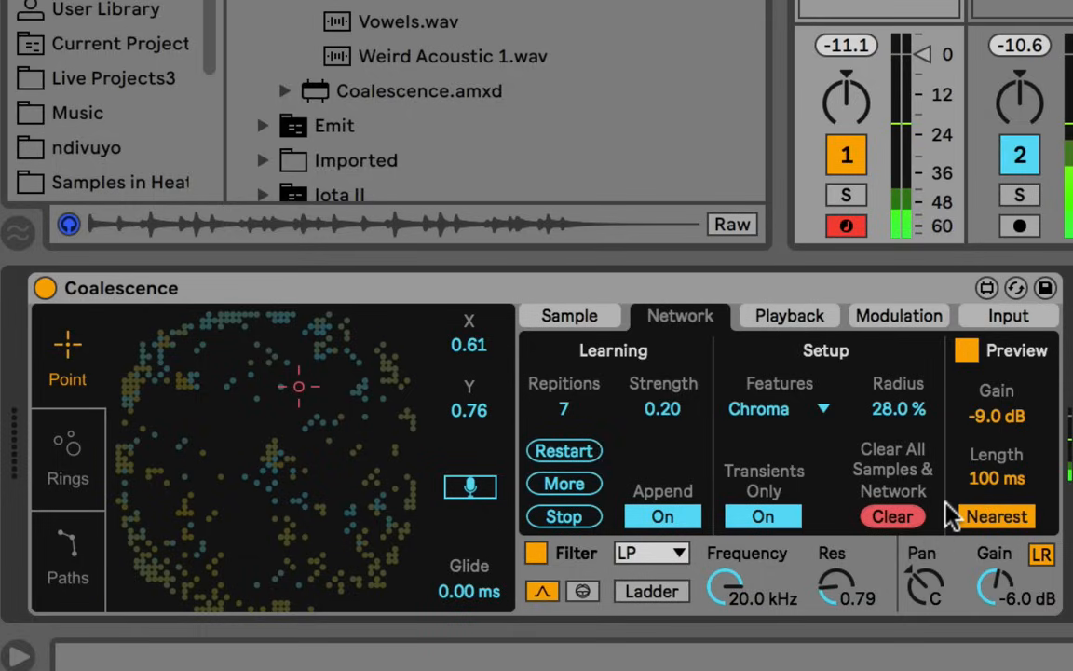
Step: Turn off Nearest for the preview, sweep the map point to X 0.34, Y 0.70, and turn Nearest back on
{"action": "left_click", "coordinate": [996, 518]}
{"action": "left_click_drag", "start_coordinate": [298, 382], "coordinate": [214, 404]}
{"action": "left_click", "coordinate": [1011, 515]}
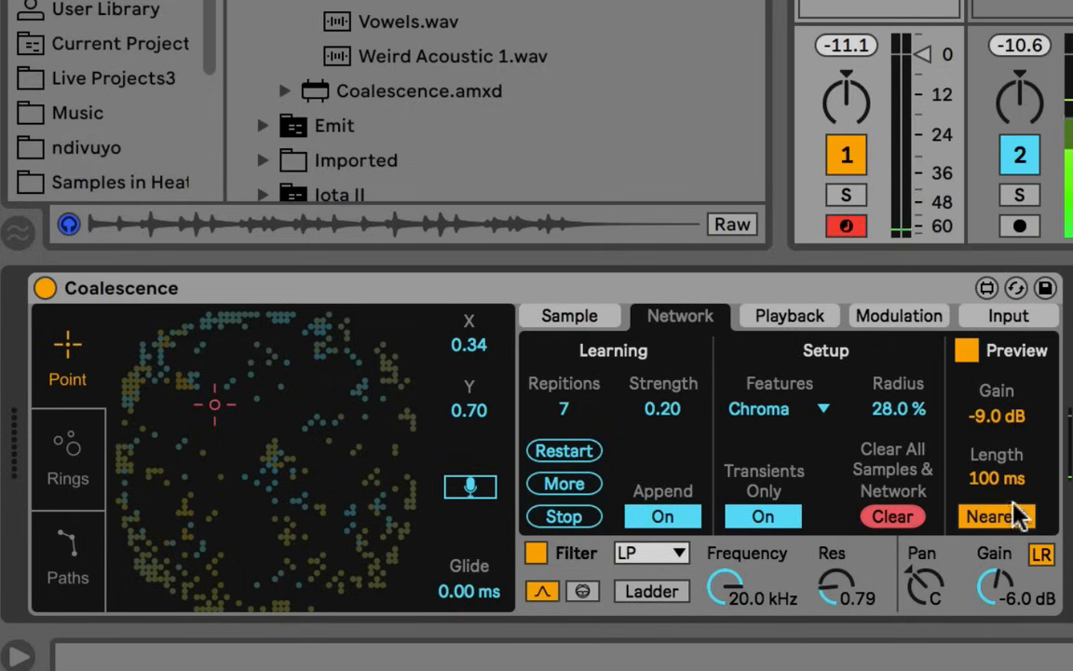
Step: Check the voice count options in the playback settings and switch the global Reverse on and off again
{"action": "left_click", "coordinate": [816, 316]}
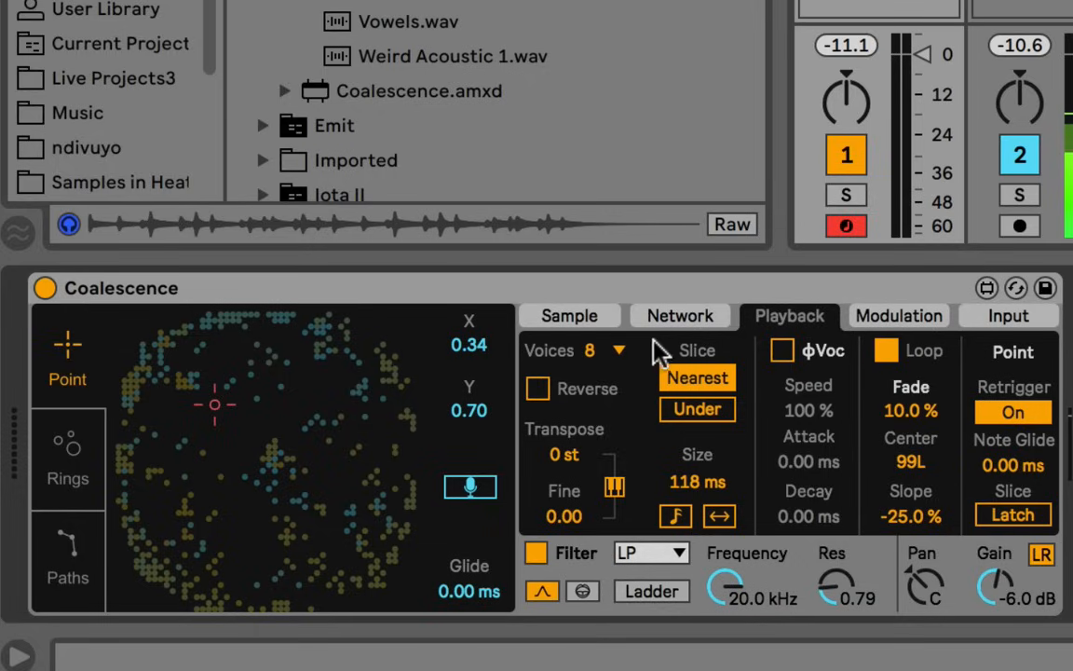
{"action": "left_click", "coordinate": [594, 350]}
{"action": "left_click", "coordinate": [595, 351]}
{"action": "left_click", "coordinate": [538, 390]}
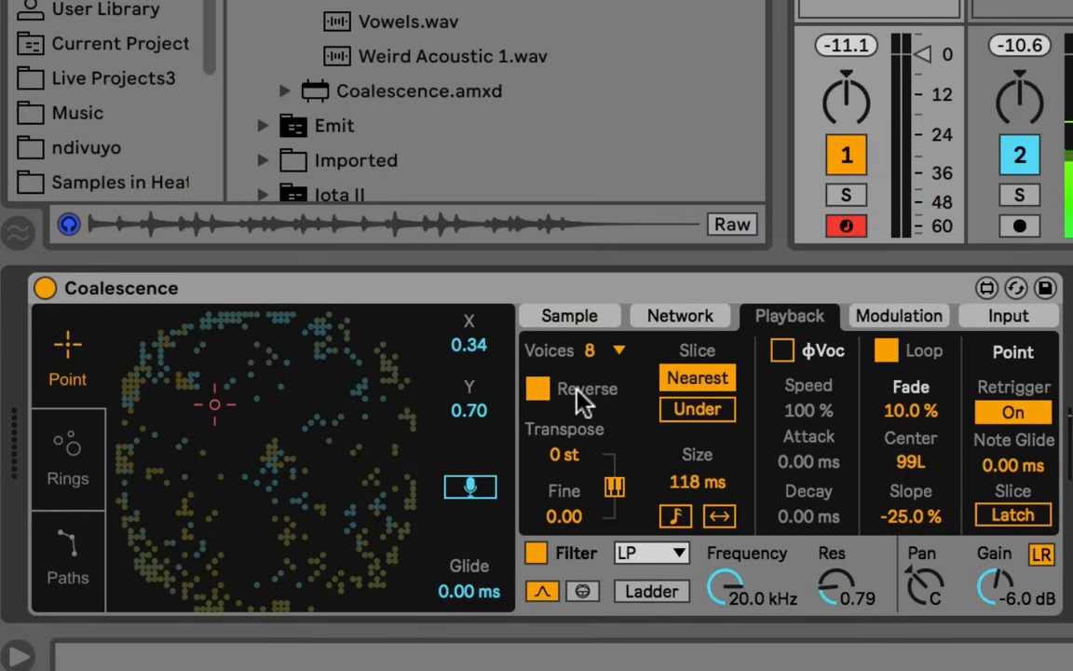
{"action": "left_click", "coordinate": [576, 393]}
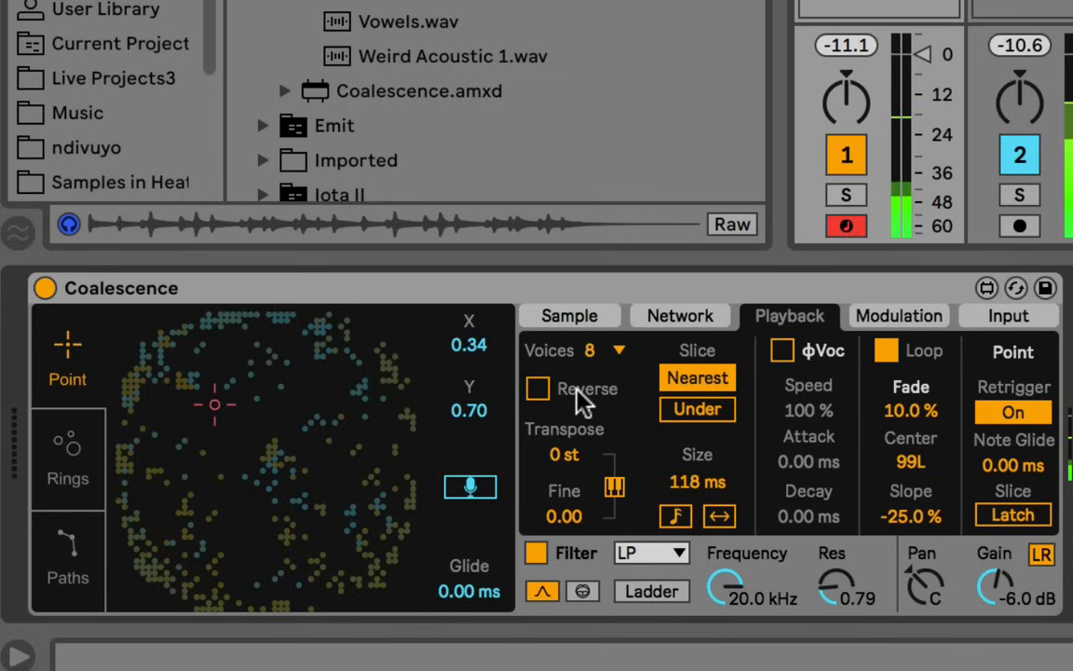
Step: Turn on Reverse for the Guitar Harmon sample and compare it with the global Reverse setting in playback
{"action": "left_click", "coordinate": [582, 316]}
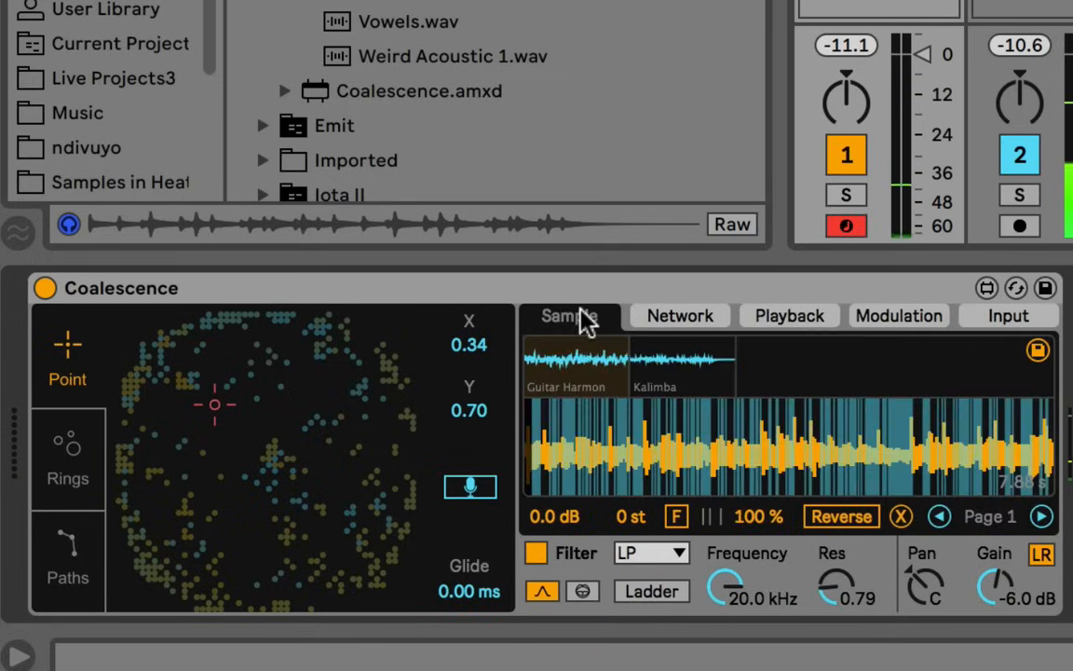
{"action": "left_click", "coordinate": [838, 518]}
{"action": "left_click", "coordinate": [781, 318]}
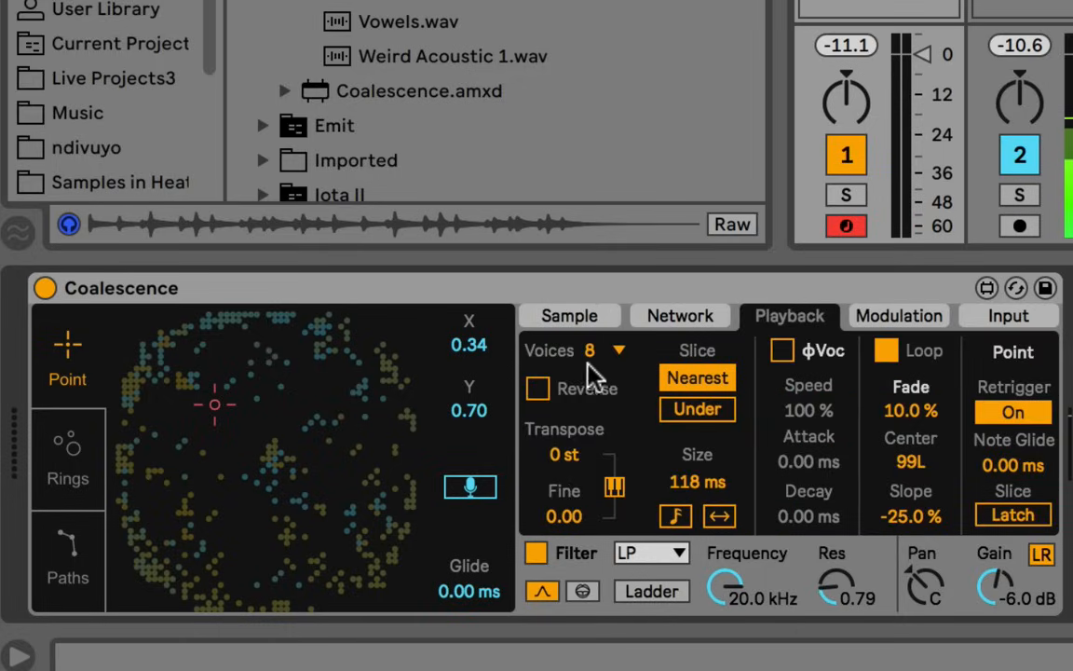
{"action": "left_click", "coordinate": [589, 317]}
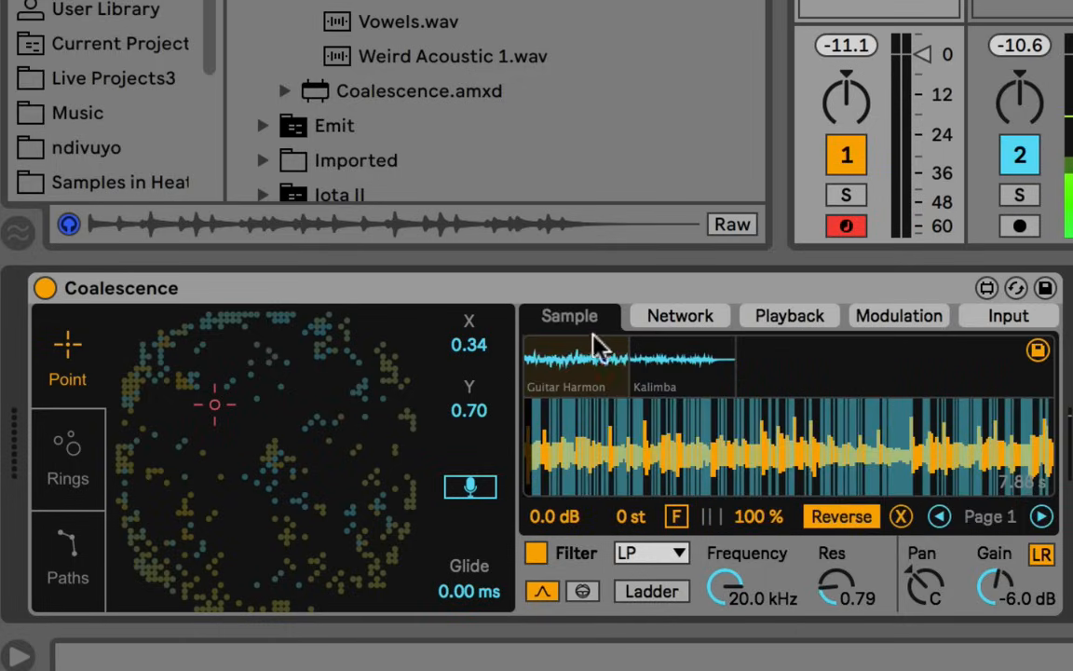
Step: Turn the playback transpose's keyboard tracking off and back on, and move the map point to X 0.38, Y 0.60
{"action": "left_click", "coordinate": [782, 322]}
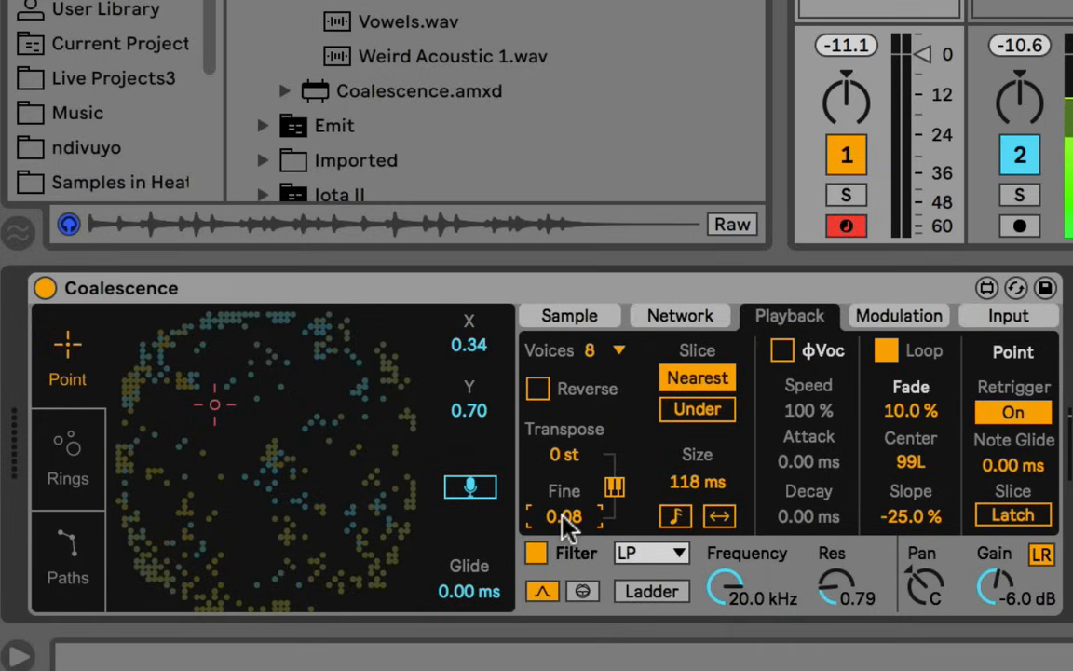
{"action": "left_click", "coordinate": [614, 486]}
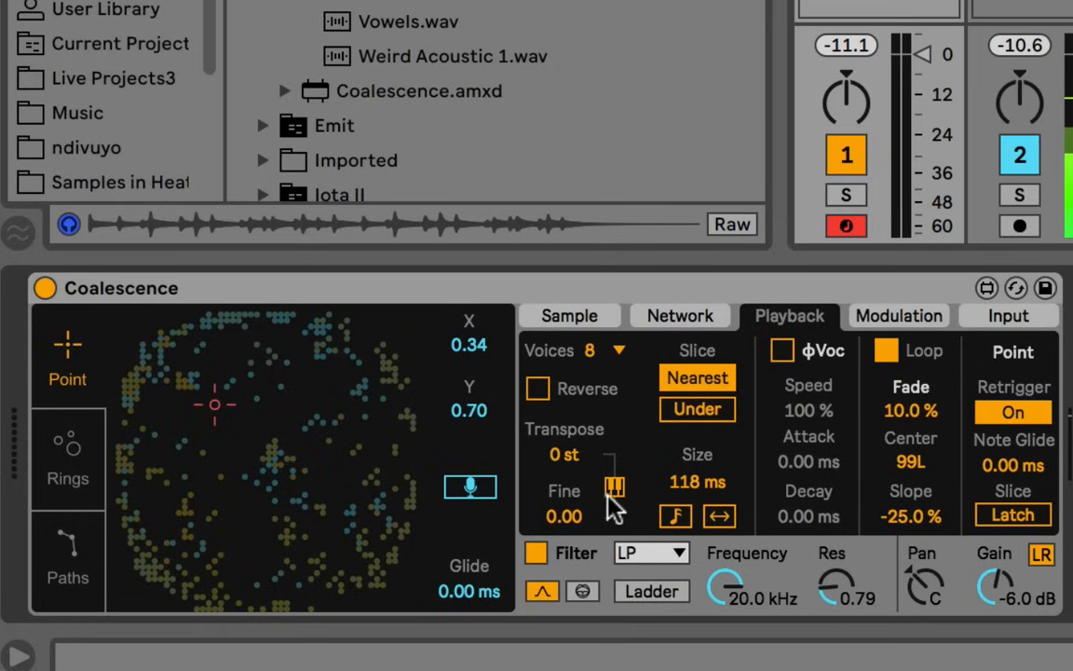
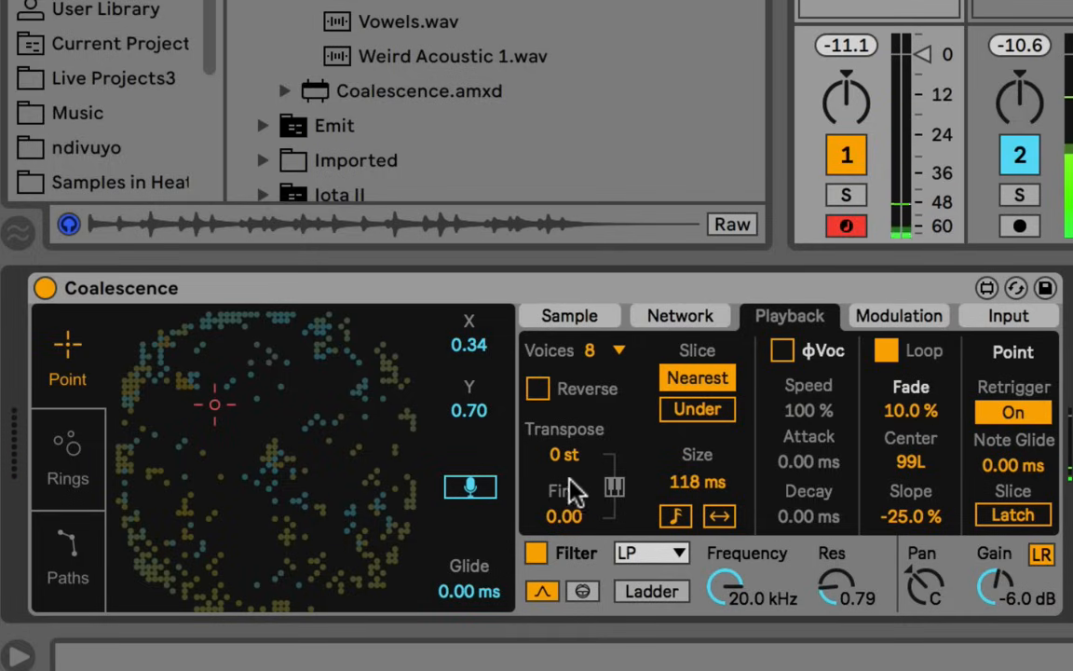
{"action": "left_click", "coordinate": [614, 489]}
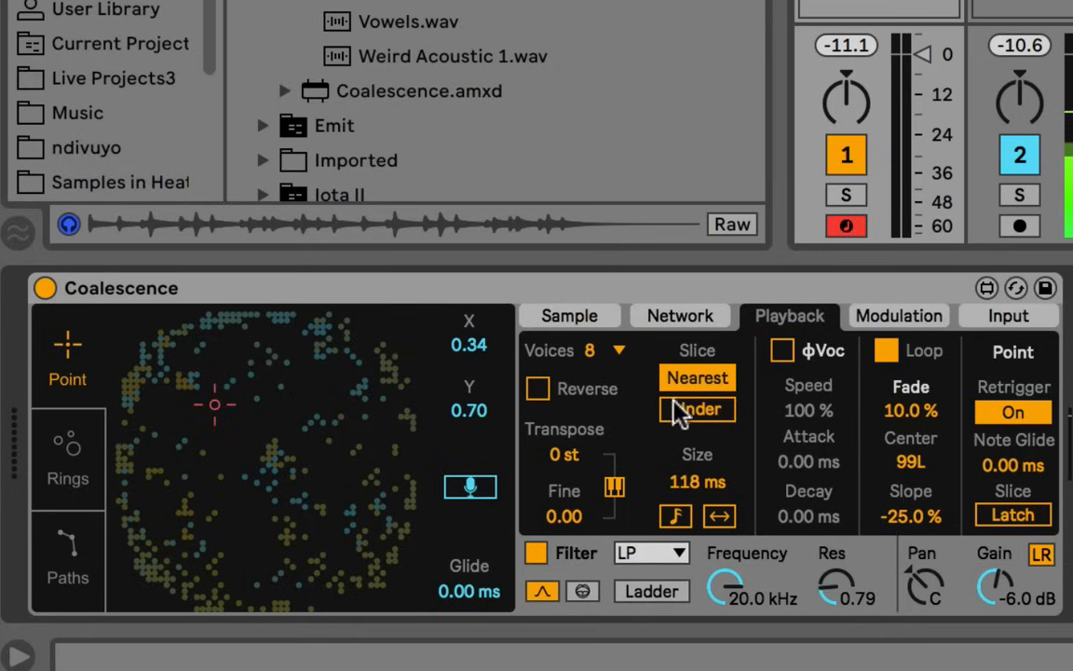
{"action": "left_click_drag", "start_coordinate": [261, 410], "coordinate": [233, 432]}
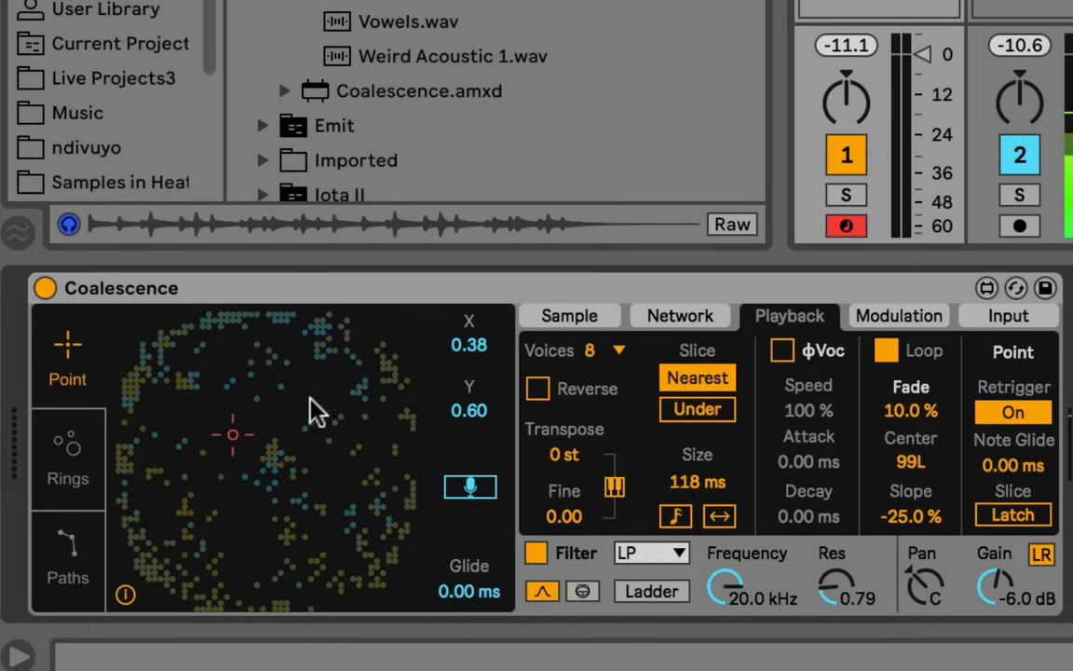
Step: Try the Under slice mode while moving the point on the map, and switch the mode back to Nearest
{"action": "mouse_move", "coordinate": [219, 421]}
{"action": "left_mouse_down"}
{"action": "mouse_move", "coordinate": [235, 413]}
{"action": "mouse_move", "coordinate": [225, 420]}
{"action": "left_mouse_up"}
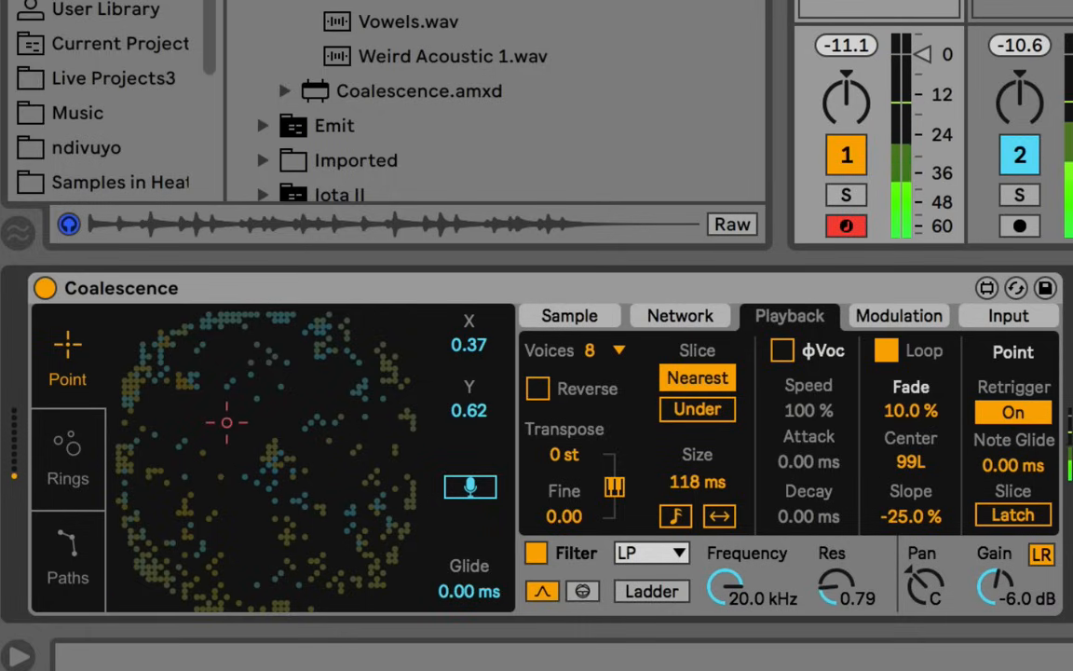
{"action": "left_click", "coordinate": [694, 412]}
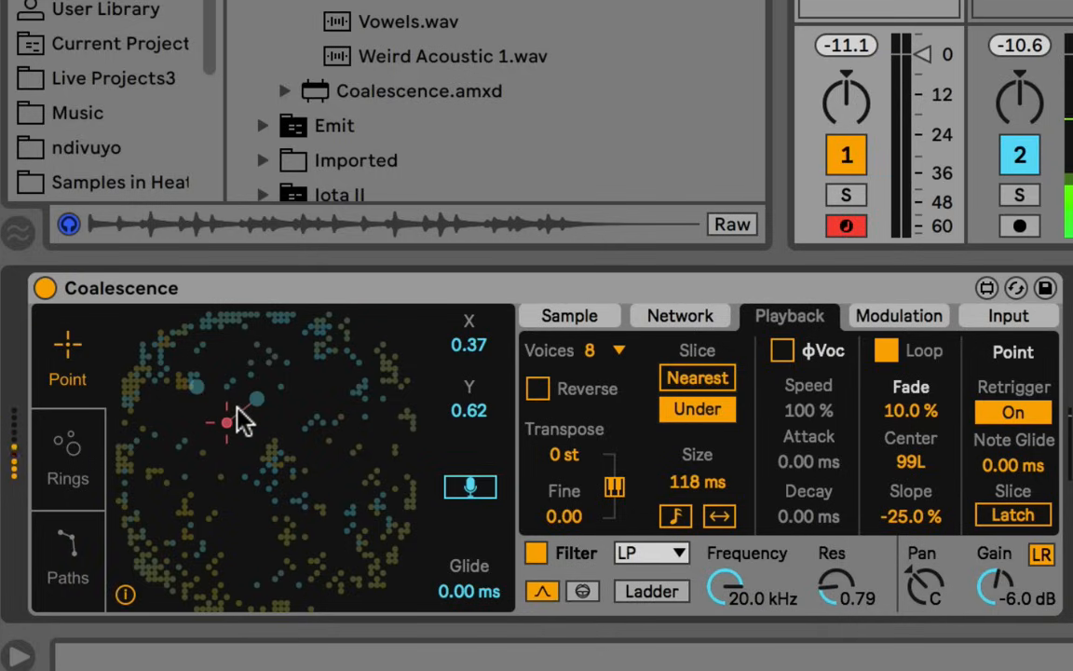
{"action": "mouse_move", "coordinate": [238, 408]}
{"action": "left_mouse_down"}
{"action": "mouse_move", "coordinate": [254, 394]}
{"action": "mouse_move", "coordinate": [251, 432]}
{"action": "mouse_move", "coordinate": [233, 428]}
{"action": "left_mouse_up"}
{"action": "left_click", "coordinate": [717, 379]}
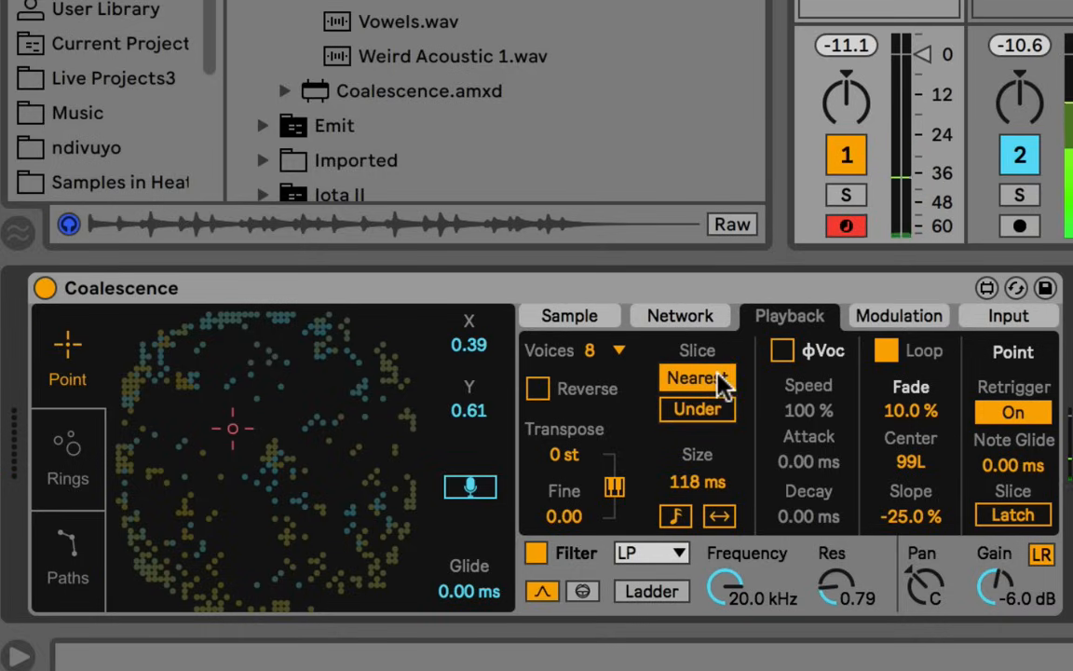
Step: Try the note-value and full-length options for the slice size, and return it to 118 ms
{"action": "left_click", "coordinate": [697, 481]}
{"action": "left_click", "coordinate": [676, 516]}
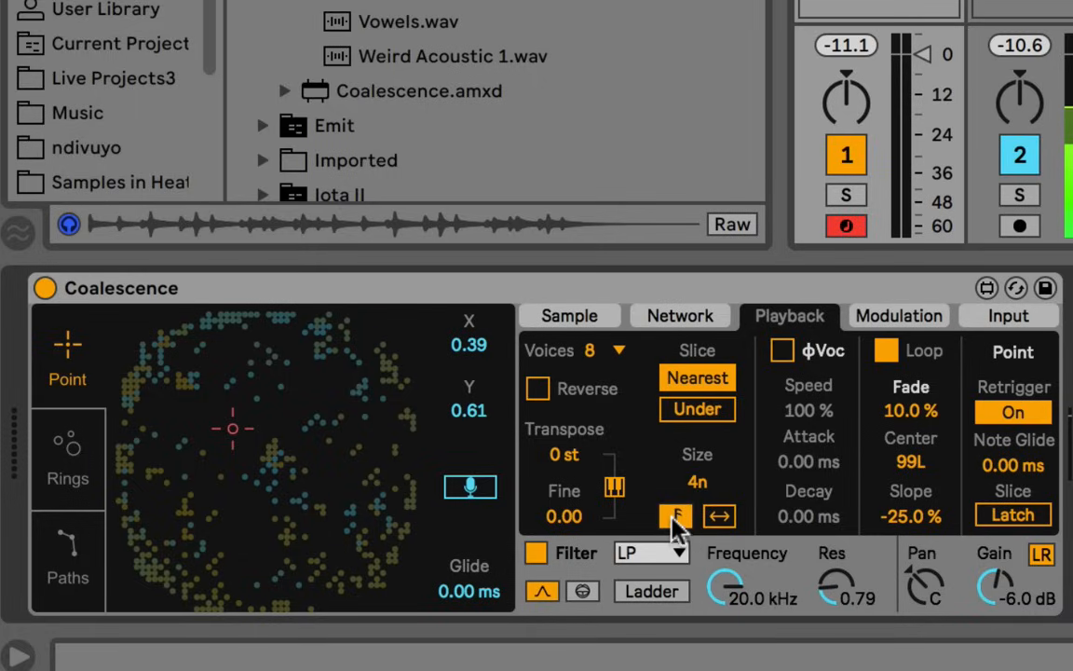
{"action": "left_click", "coordinate": [675, 516]}
{"action": "left_click", "coordinate": [672, 518]}
{"action": "left_click", "coordinate": [675, 518]}
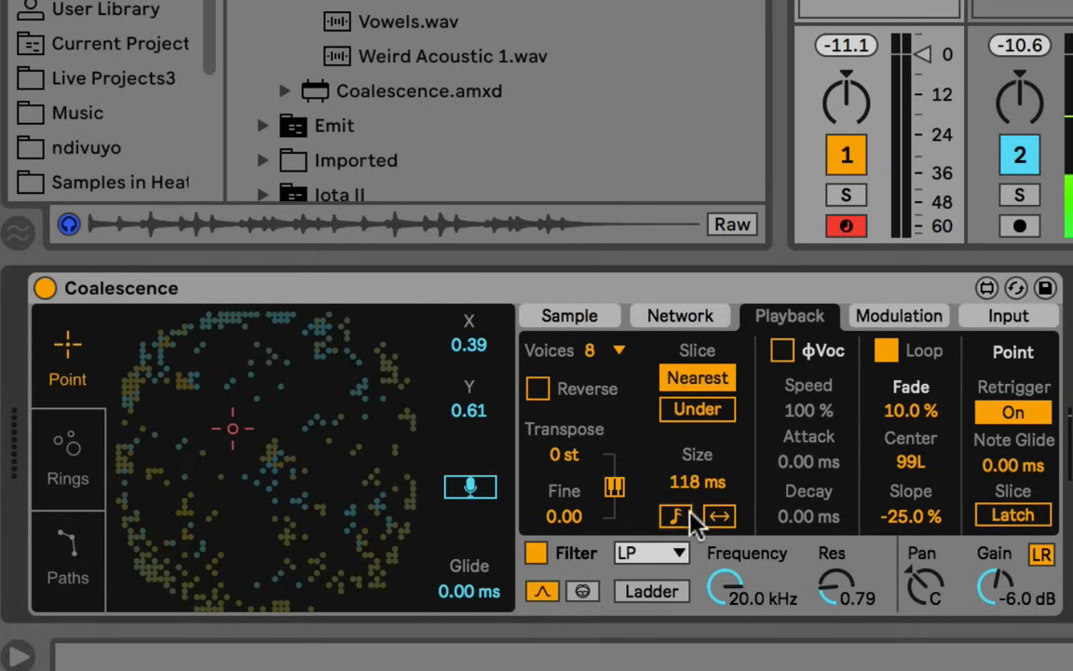
{"action": "left_click", "coordinate": [727, 515]}
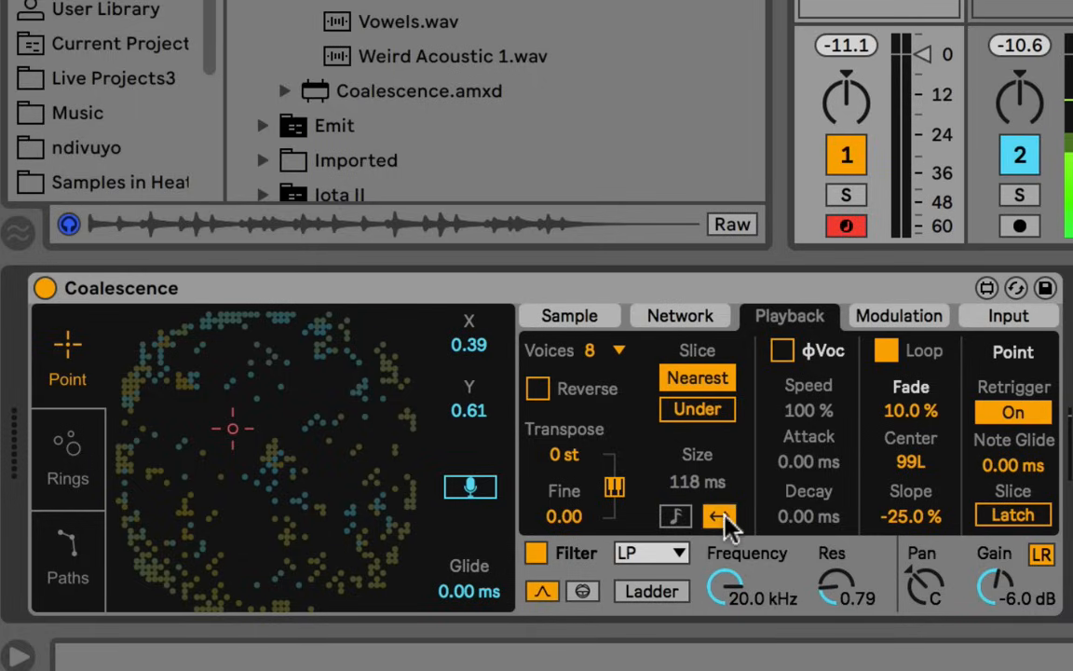
{"action": "left_click", "coordinate": [719, 518]}
Step: Reset the slicing amount of the Kalimba and Guitar Harmon samples to 50 % and place the point at about X 0.72, Y 0.68
{"action": "left_click", "coordinate": [599, 314]}
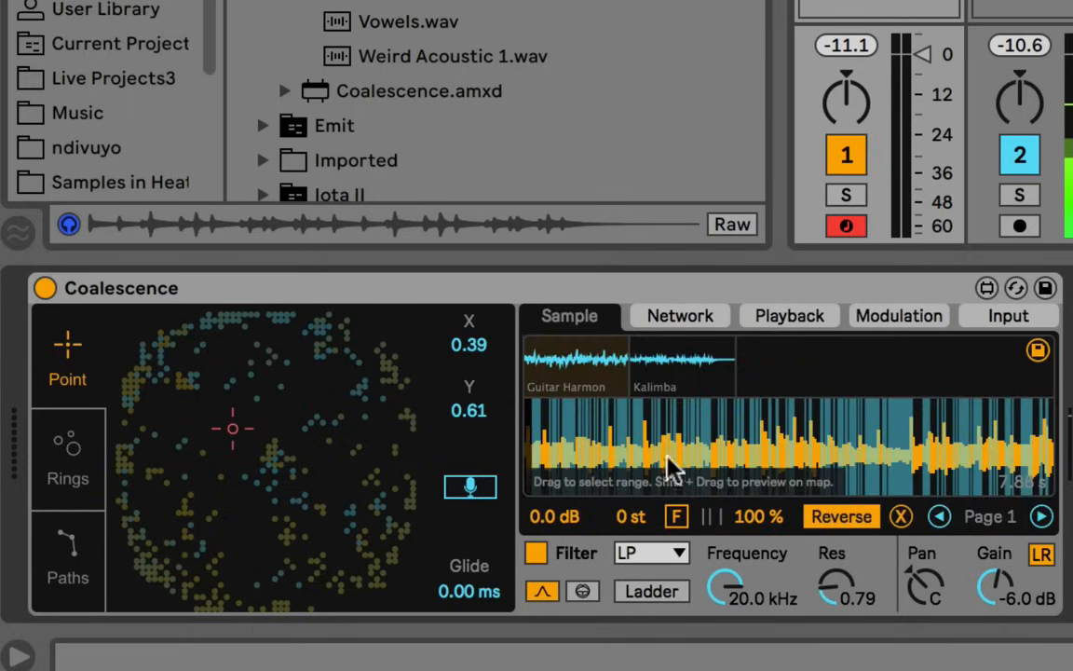
{"action": "left_click", "coordinate": [695, 373]}
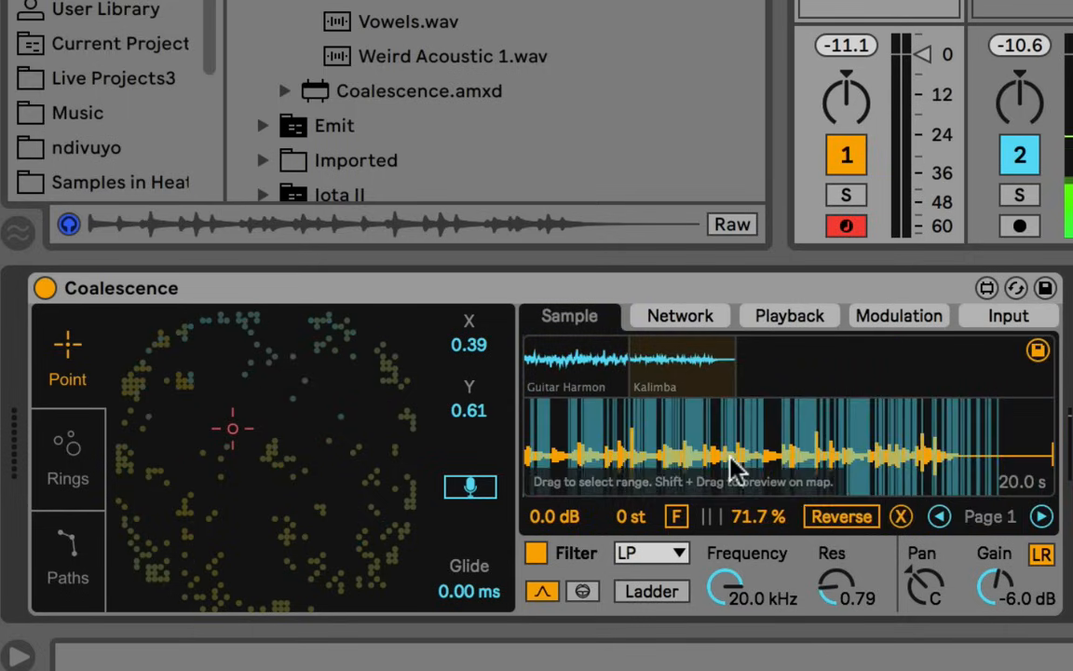
{"action": "double_click", "coordinate": [778, 518]}
{"action": "left_click", "coordinate": [591, 348]}
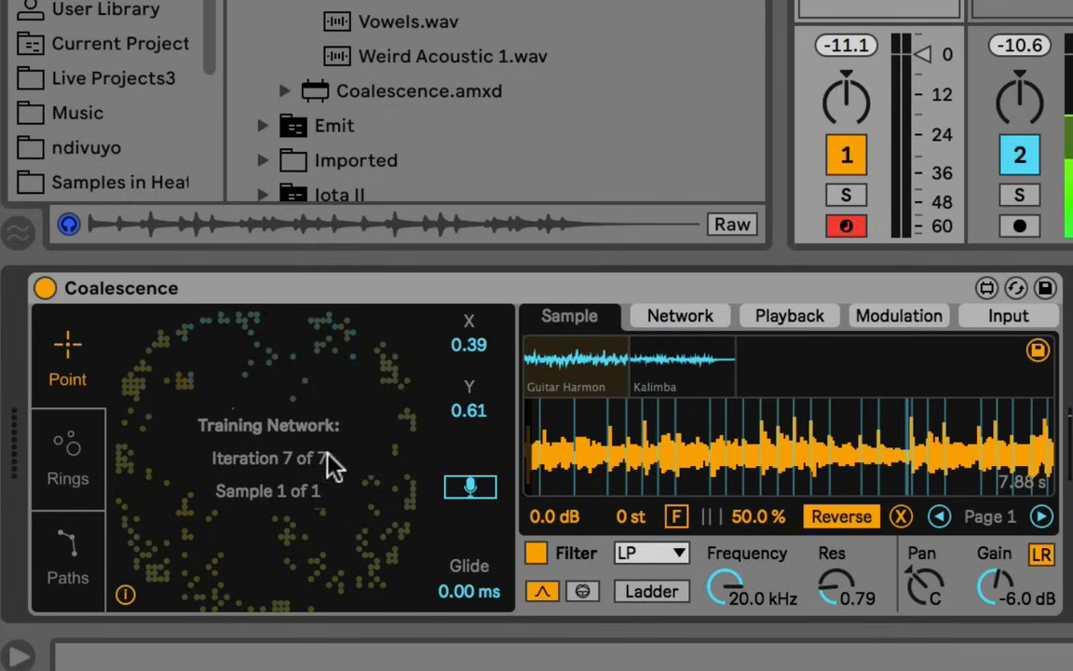
{"action": "left_click_drag", "start_coordinate": [321, 453], "coordinate": [336, 412]}
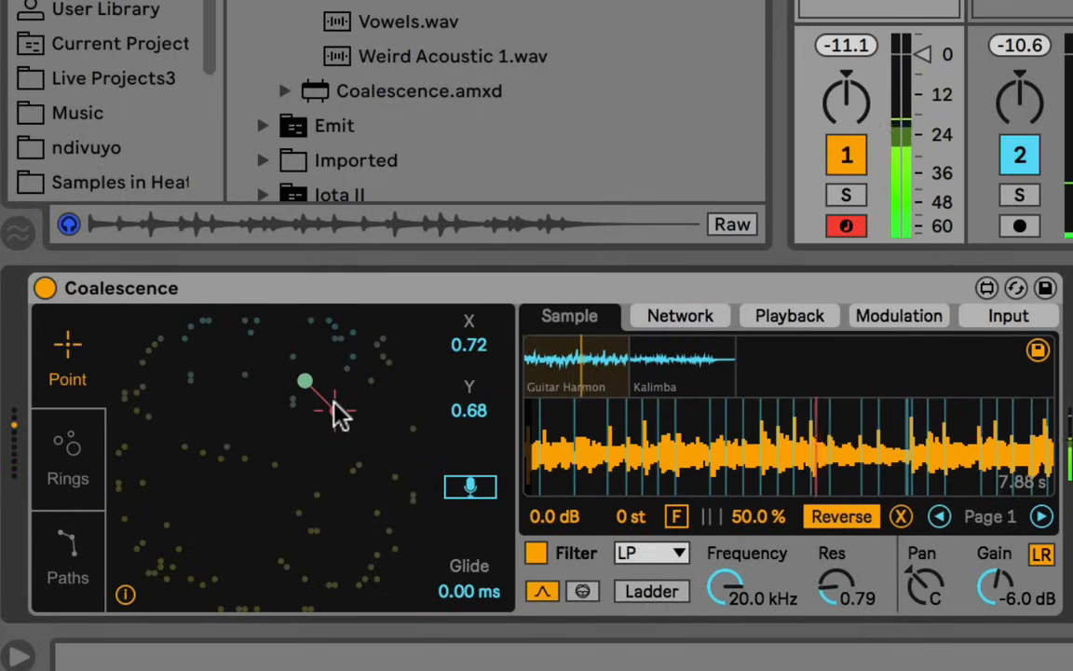
{"action": "left_click_drag", "start_coordinate": [335, 412], "coordinate": [335, 412]}
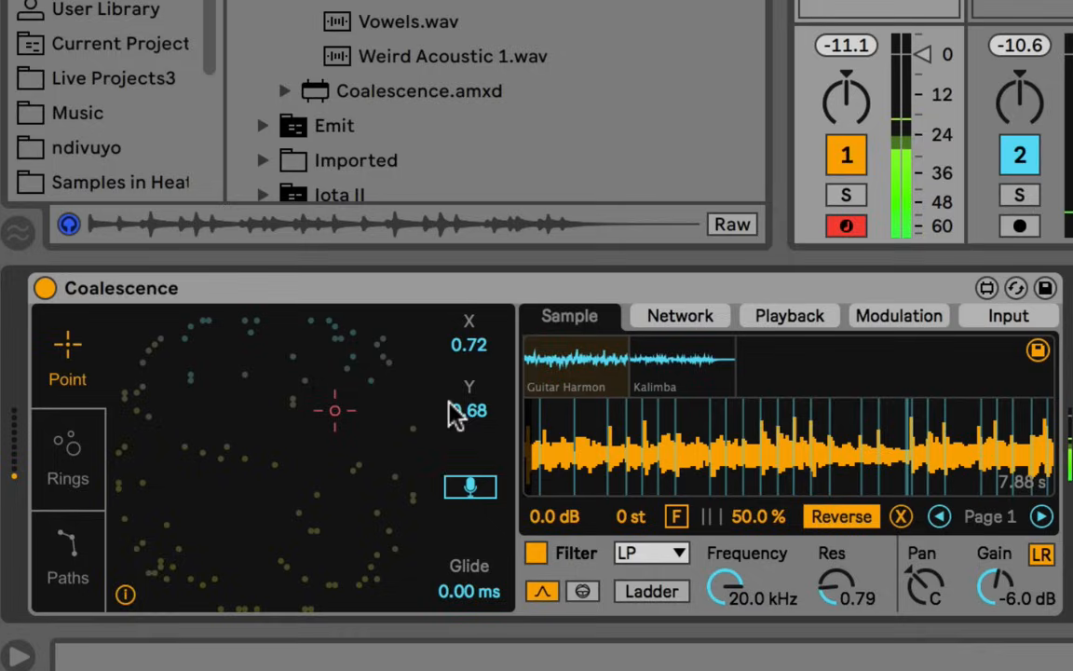
Step: Enable the phase vocoder with its speed at about 1.40 % and set the loop fade to 0 %
{"action": "left_click", "coordinate": [667, 312]}
{"action": "left_click", "coordinate": [787, 315]}
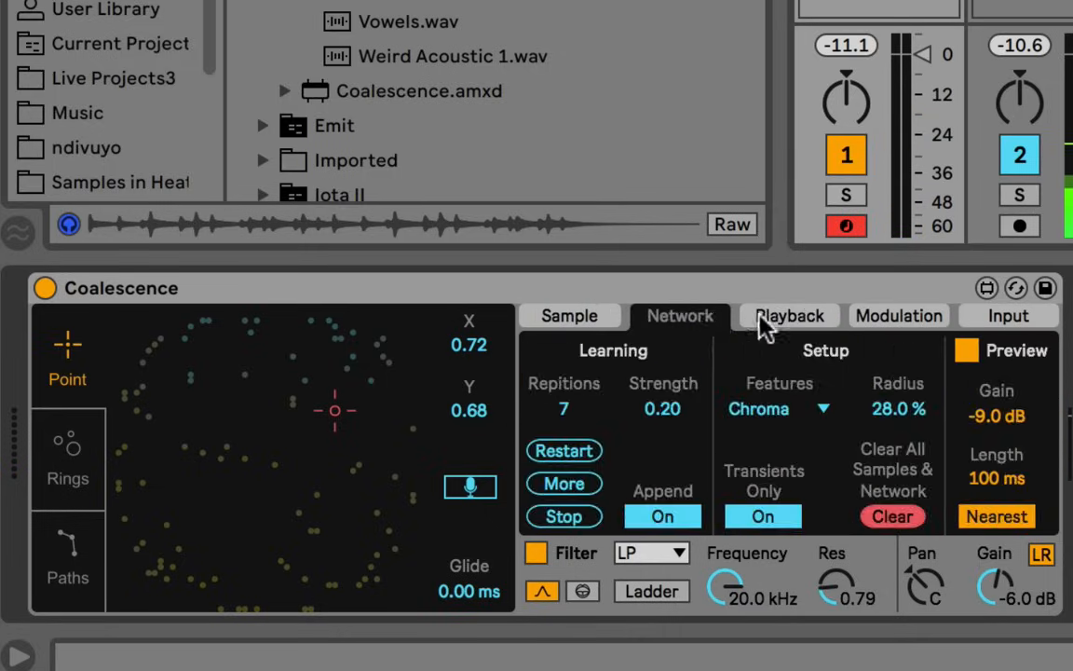
{"action": "left_click", "coordinate": [766, 321]}
{"action": "left_click", "coordinate": [718, 515]}
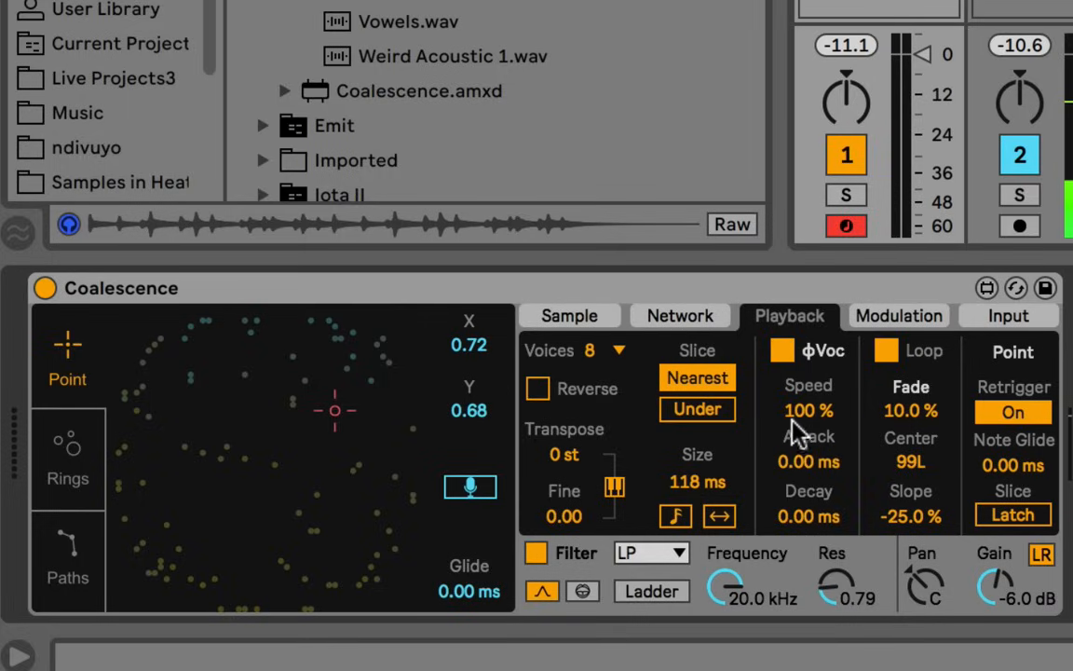
{"action": "left_click_drag", "start_coordinate": [799, 408], "coordinate": [800, 485]}
{"action": "left_click_drag", "start_coordinate": [760, 411], "coordinate": [817, 446]}
{"action": "left_click_drag", "start_coordinate": [923, 419], "coordinate": [922, 457]}
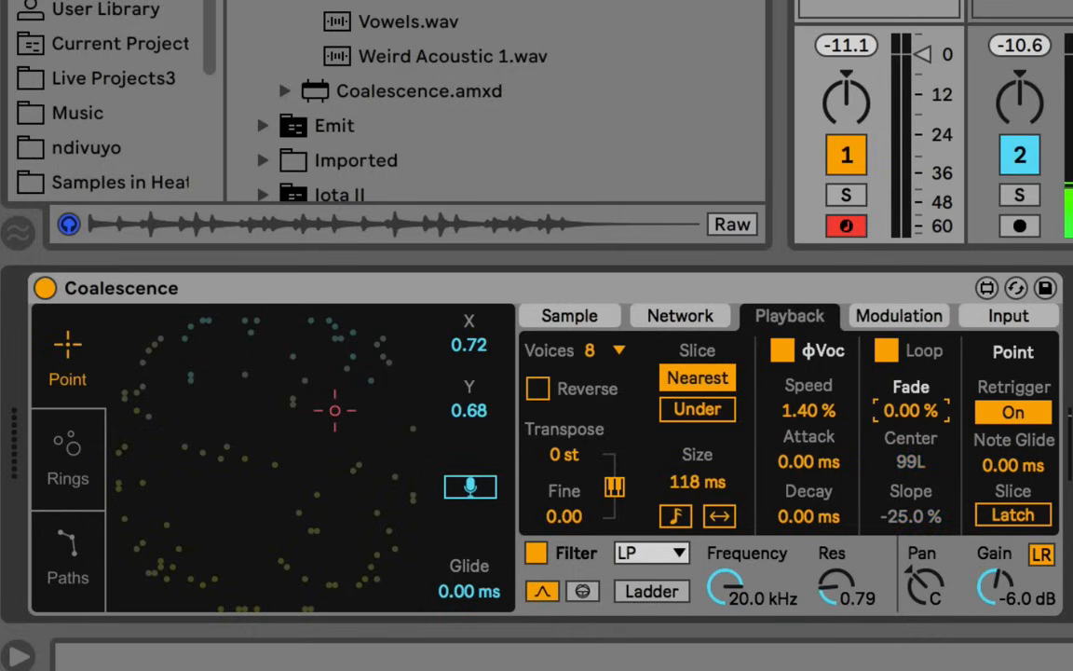
{"action": "left_click", "coordinate": [902, 424]}
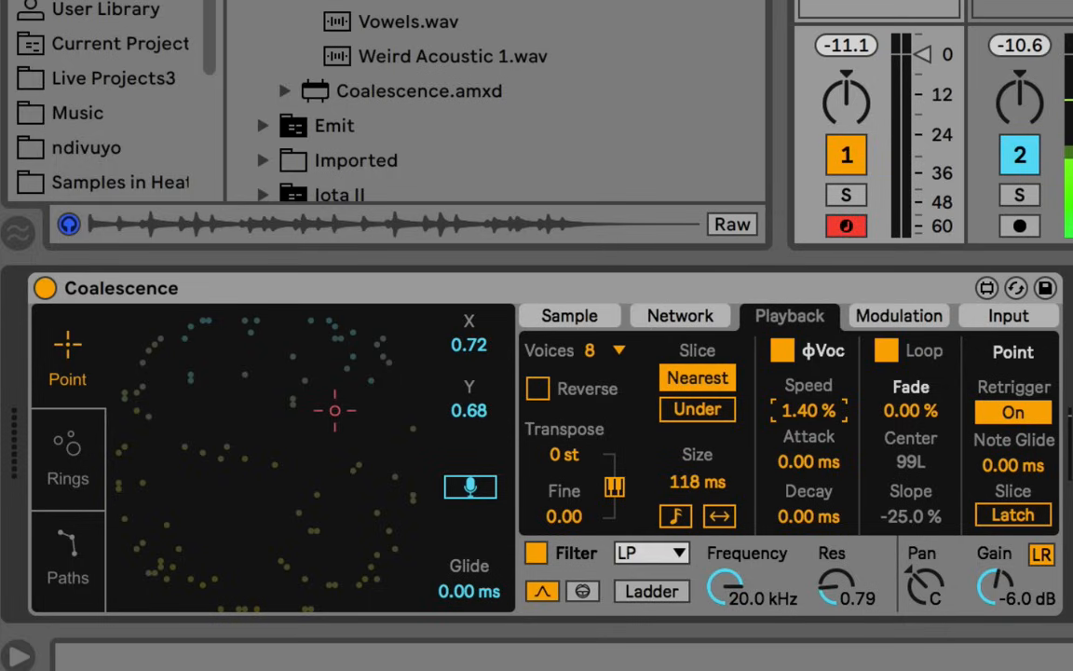
Step: Set the phase vocoder speed to 2 % and view playback on the Guitar Harmon waveform
{"action": "mouse_move", "coordinate": [771, 412]}
{"action": "left_mouse_down"}
{"action": "mouse_move", "coordinate": [771, 390]}
{"action": "mouse_move", "coordinate": [771, 411]}
{"action": "left_mouse_up"}
{"action": "type", "text": "2"}
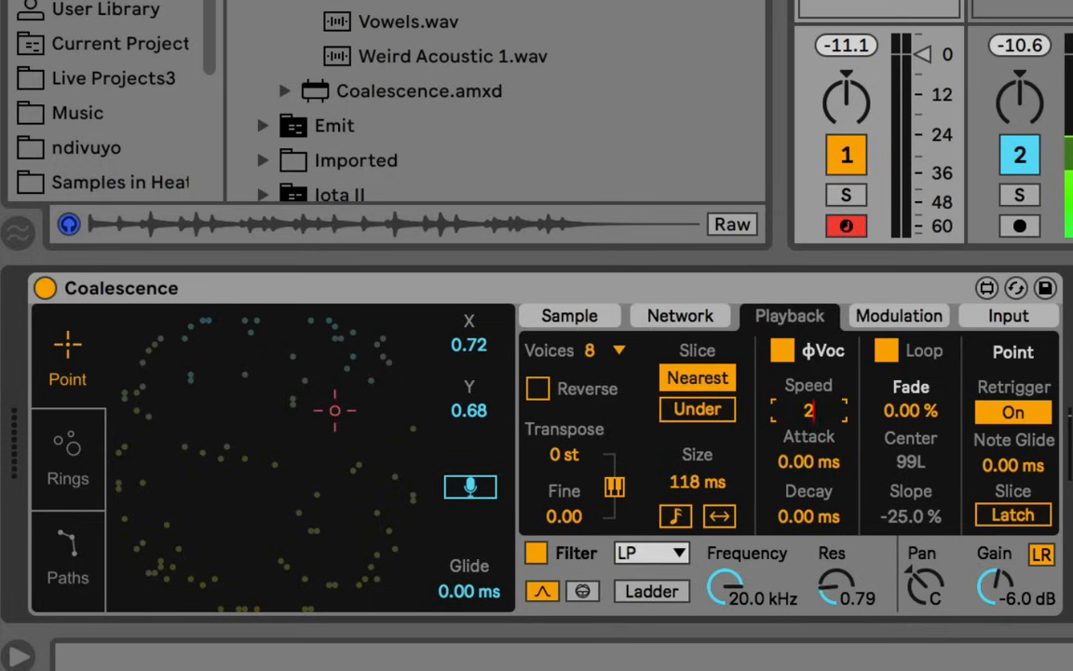
{"action": "key", "text": "Return"}
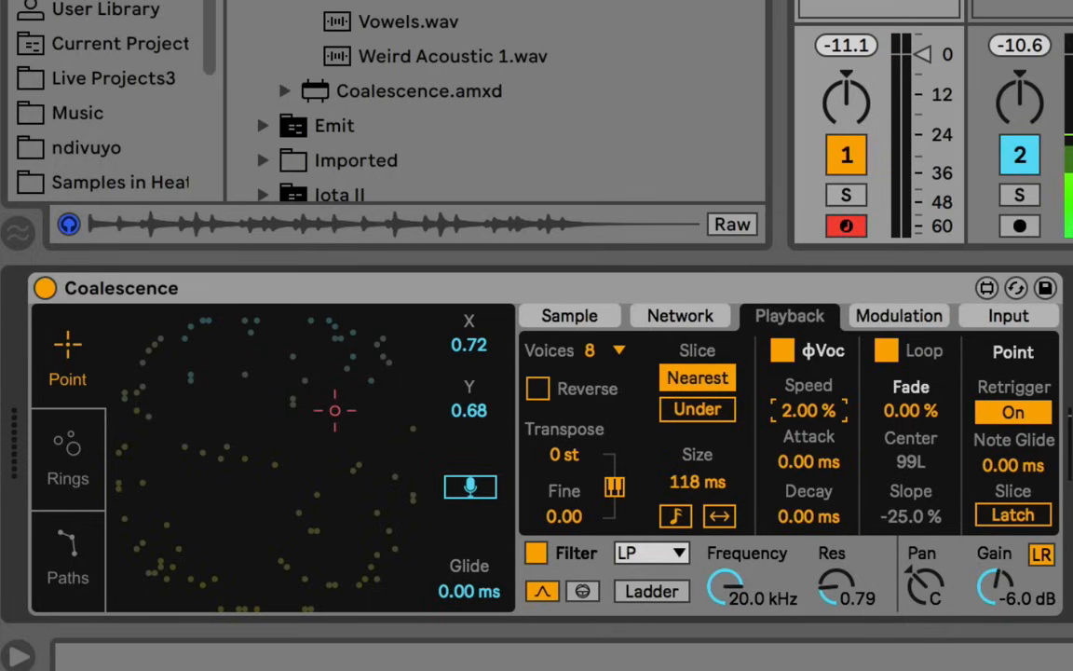
{"action": "left_click", "coordinate": [617, 320]}
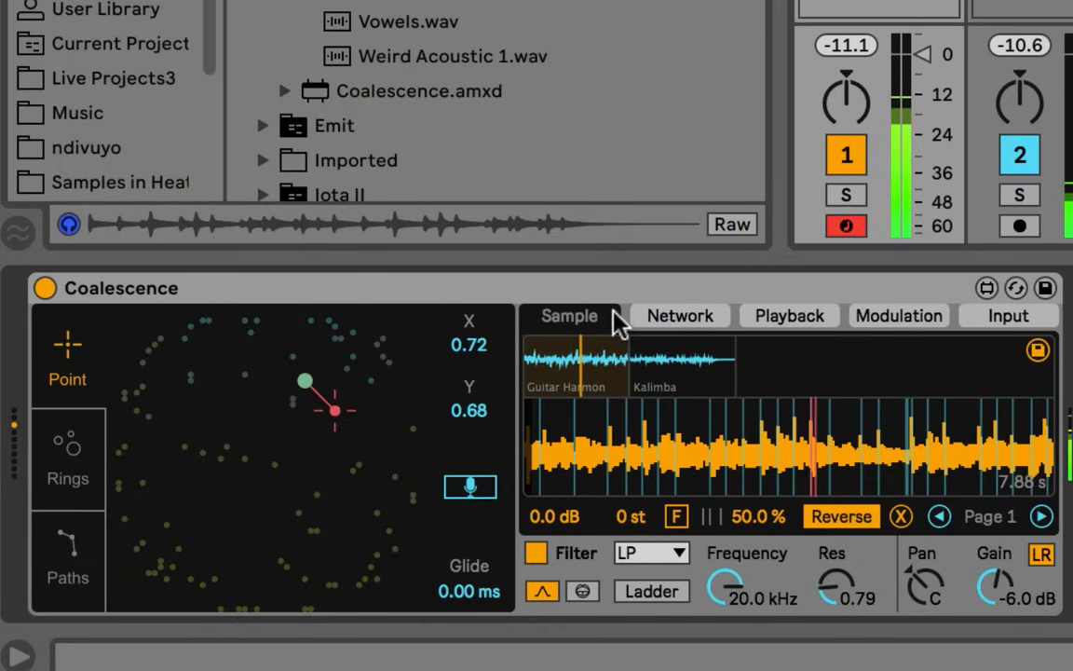
Step: Set the phase vocoder attack to 2.50 s and move the map point to about X 0.64, Y 0.68
{"action": "left_click", "coordinate": [771, 309]}
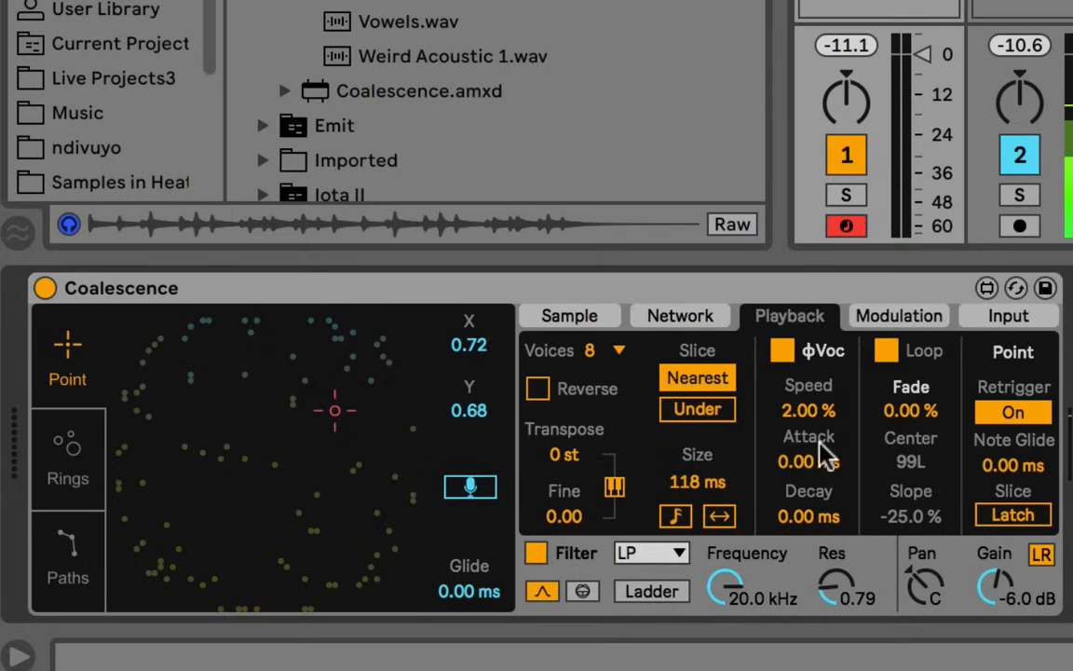
{"action": "left_click_drag", "start_coordinate": [812, 458], "coordinate": [755, 466]}
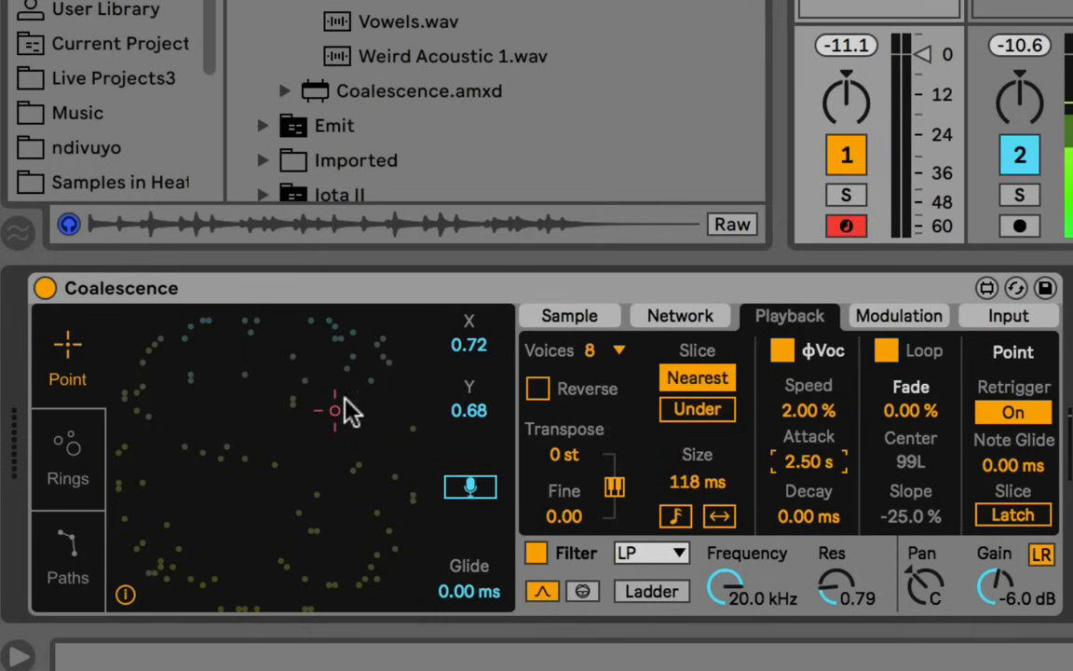
{"action": "left_click", "coordinate": [292, 413]}
{"action": "left_click_drag", "start_coordinate": [291, 413], "coordinate": [310, 410]}
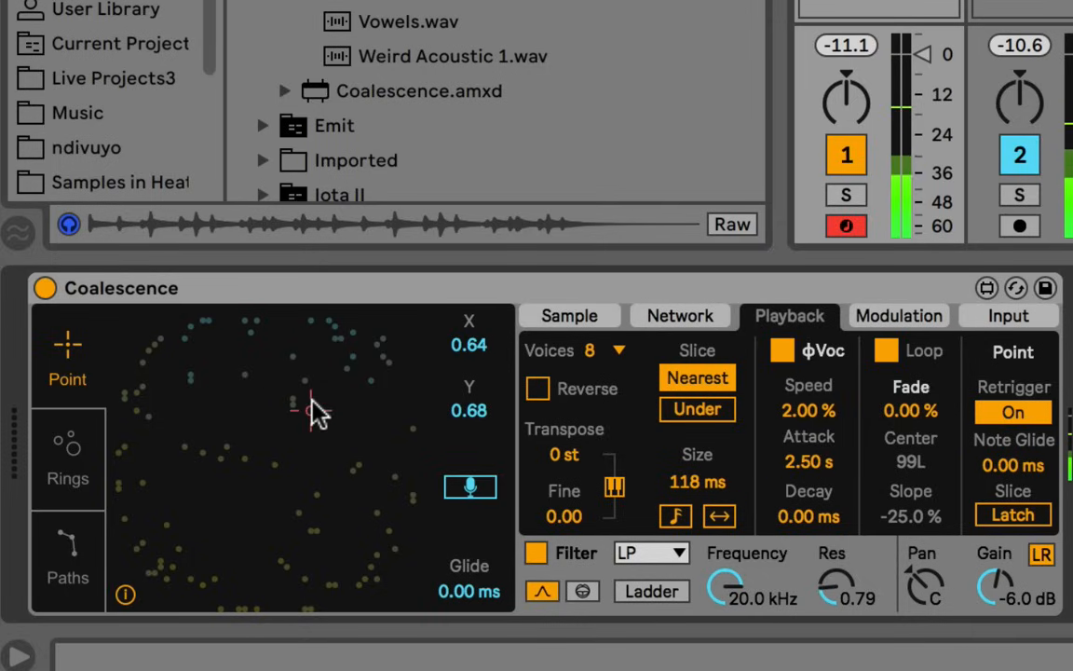
Step: Turn off the network preview and audition different map positions, ending at about X 0.62, Y 0.65
{"action": "left_click", "coordinate": [713, 315]}
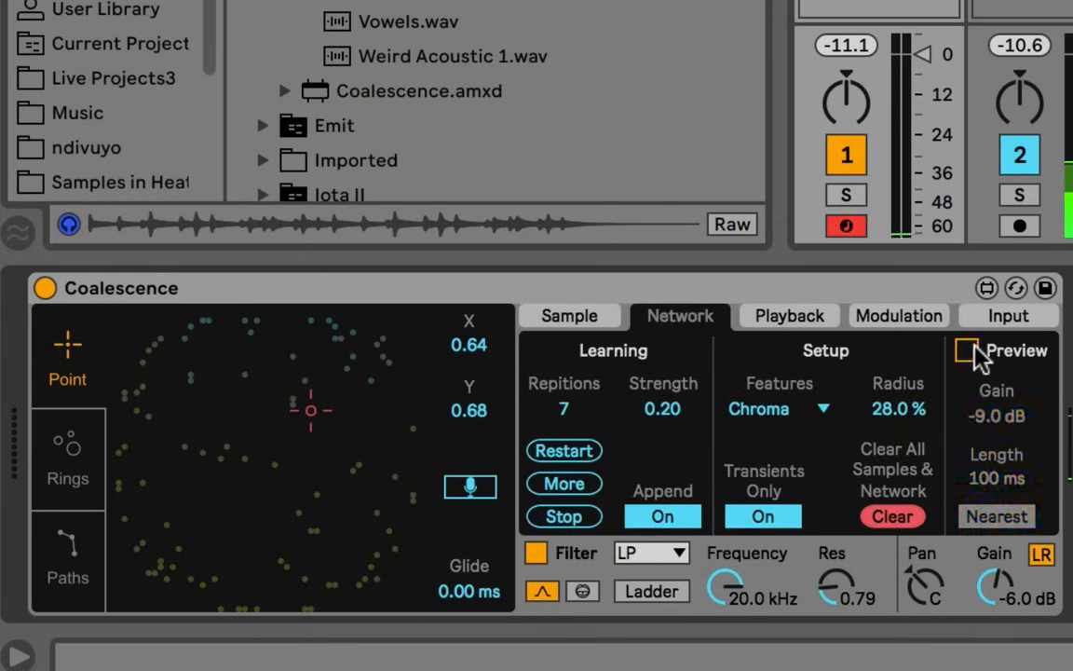
{"action": "left_click", "coordinate": [762, 315]}
{"action": "left_click_drag", "start_coordinate": [327, 396], "coordinate": [325, 456]}
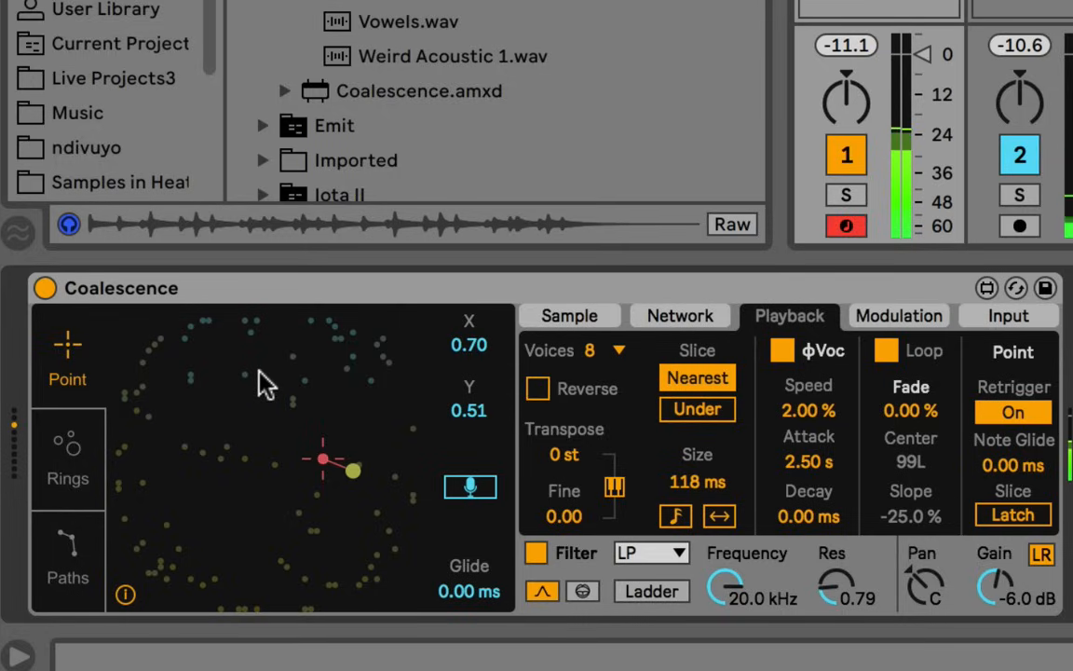
{"action": "left_click", "coordinate": [304, 413]}
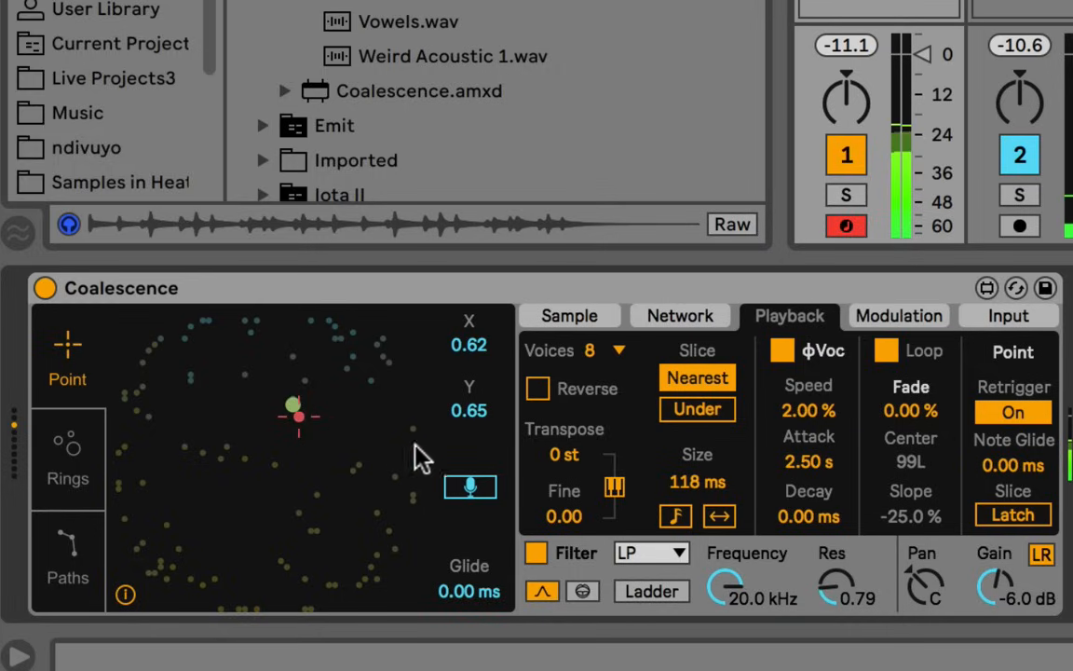
Step: Set the output gain to 3.9 dB and the phase vocoder attack to 3.56 s while auditioning points across the map
{"action": "left_click_drag", "start_coordinate": [986, 590], "coordinate": [985, 553]}
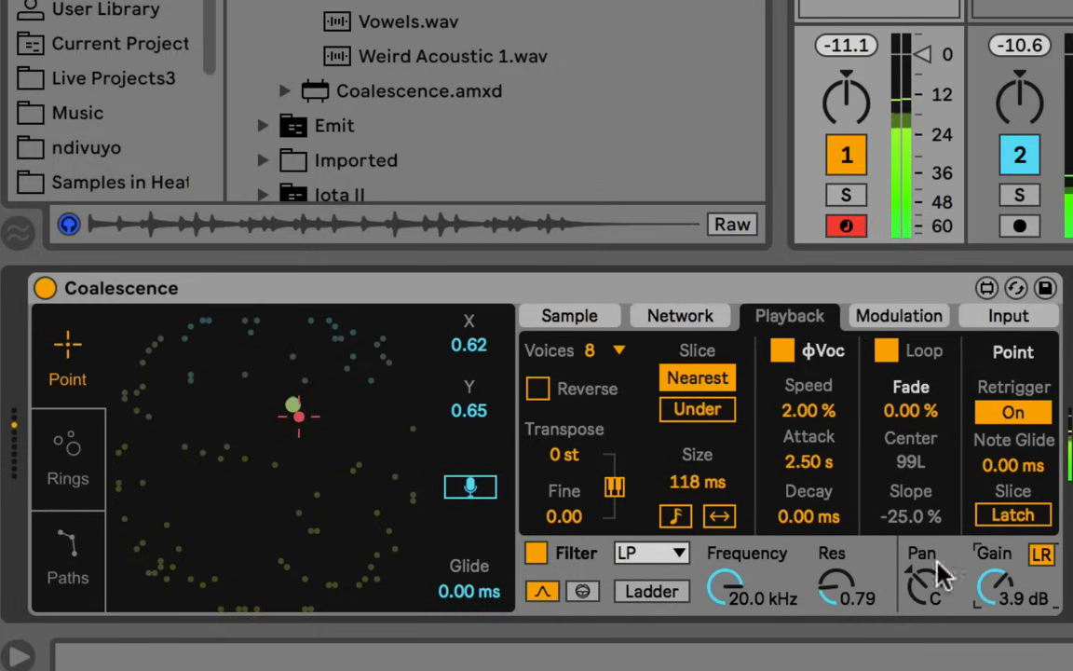
{"action": "left_click", "coordinate": [322, 505]}
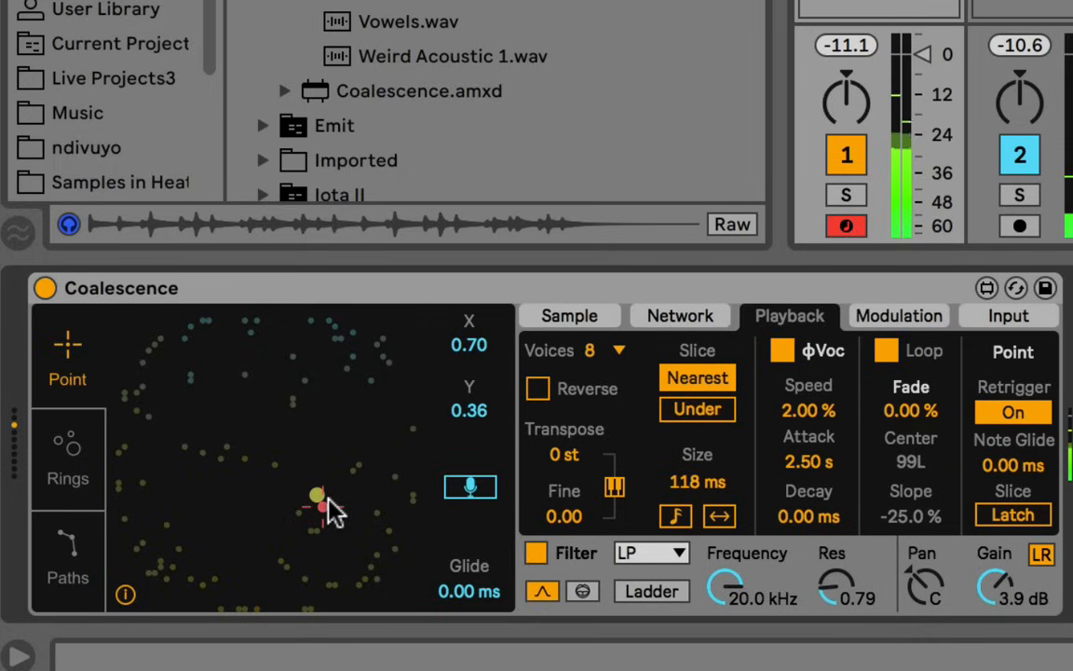
{"action": "left_click_drag", "start_coordinate": [794, 458], "coordinate": [806, 468]}
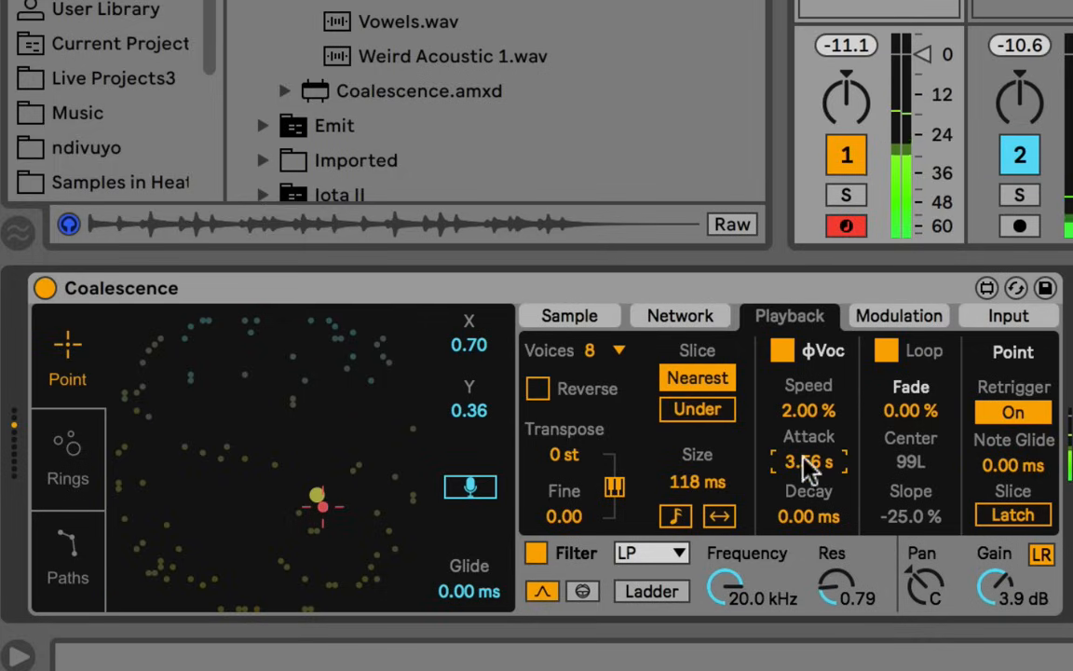
{"action": "left_click", "coordinate": [368, 354]}
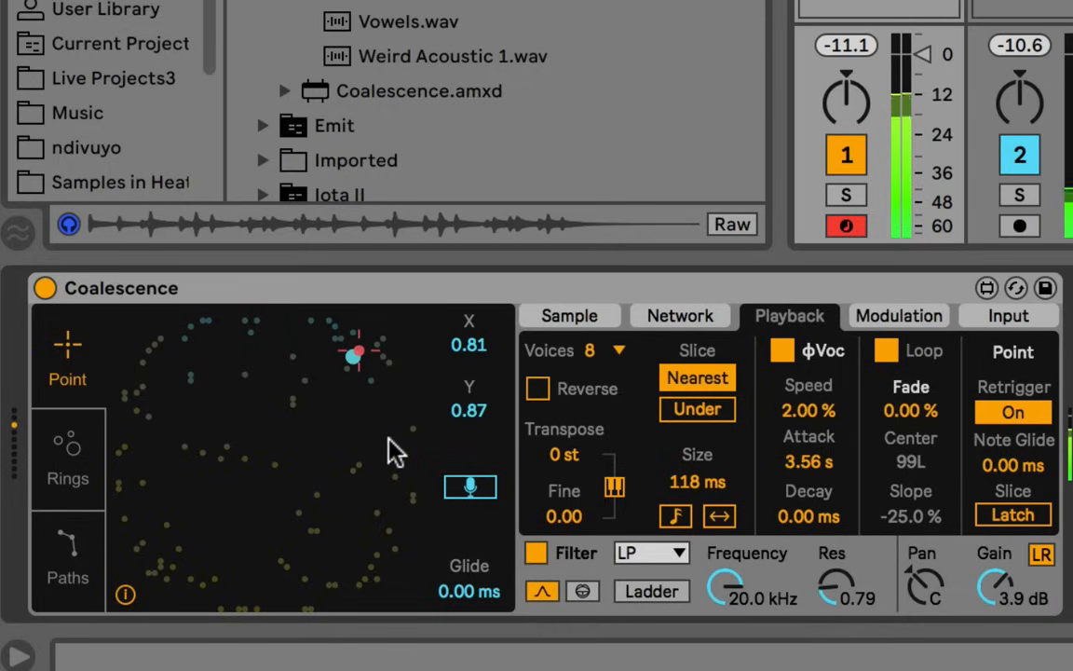
{"action": "left_click", "coordinate": [392, 451]}
{"action": "left_click", "coordinate": [262, 340]}
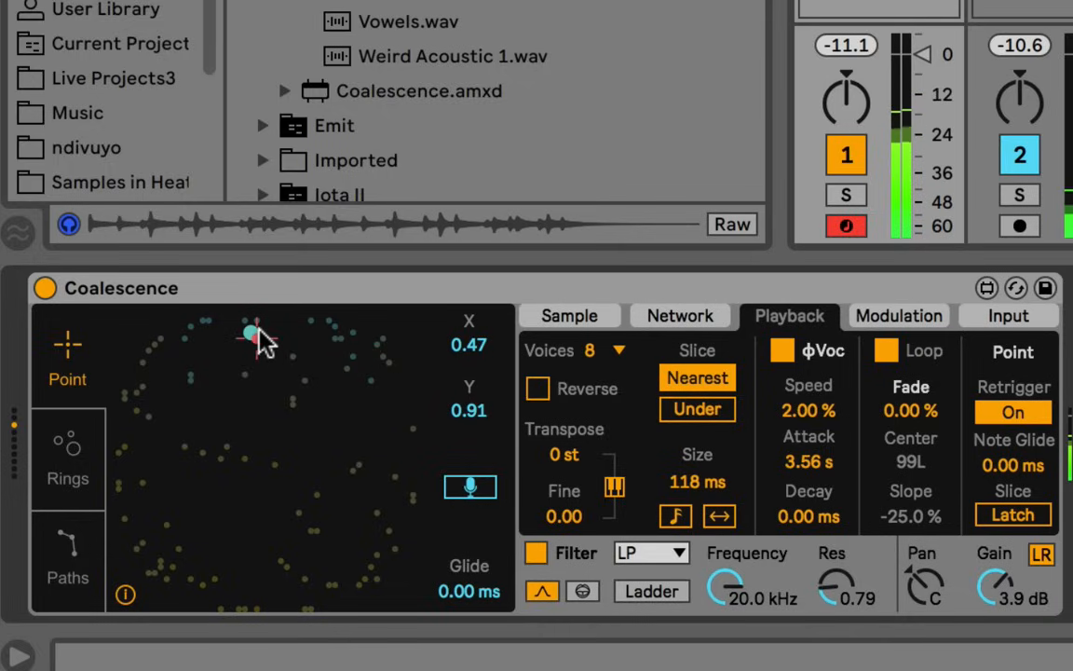
Step: Set the phase vocoder decay to 268 ms and its attack to 4.74 s, moving the point to about X 0.55, Y 0.60
{"action": "mouse_move", "coordinate": [808, 516]}
{"action": "left_mouse_down"}
{"action": "mouse_move", "coordinate": [809, 471]}
{"action": "mouse_move", "coordinate": [810, 526]}
{"action": "left_mouse_up"}
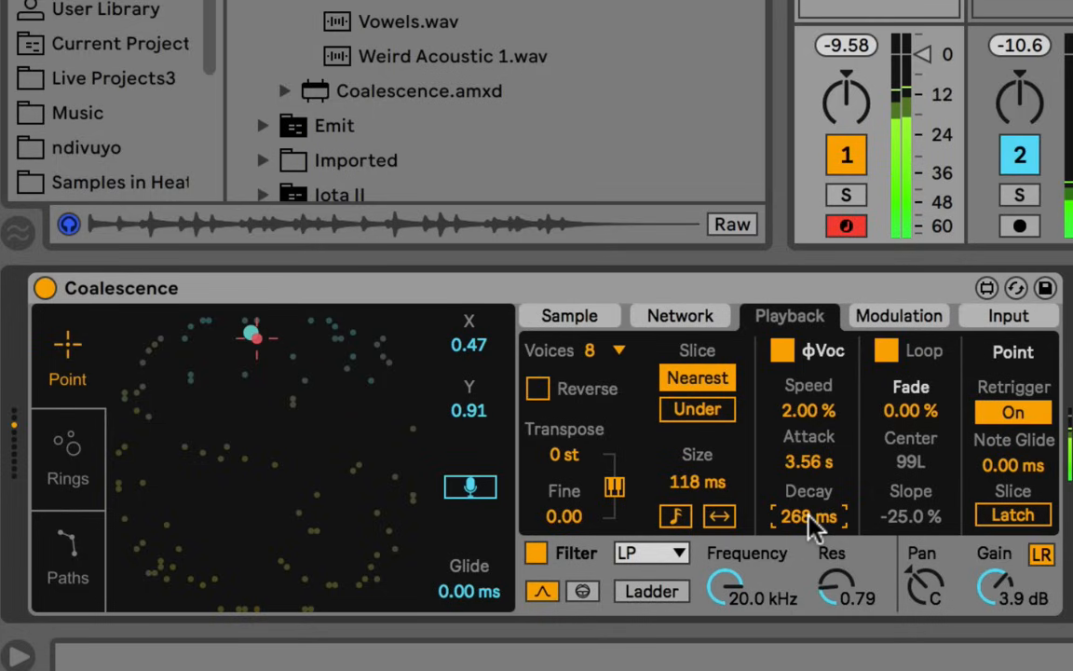
{"action": "left_click", "coordinate": [391, 462]}
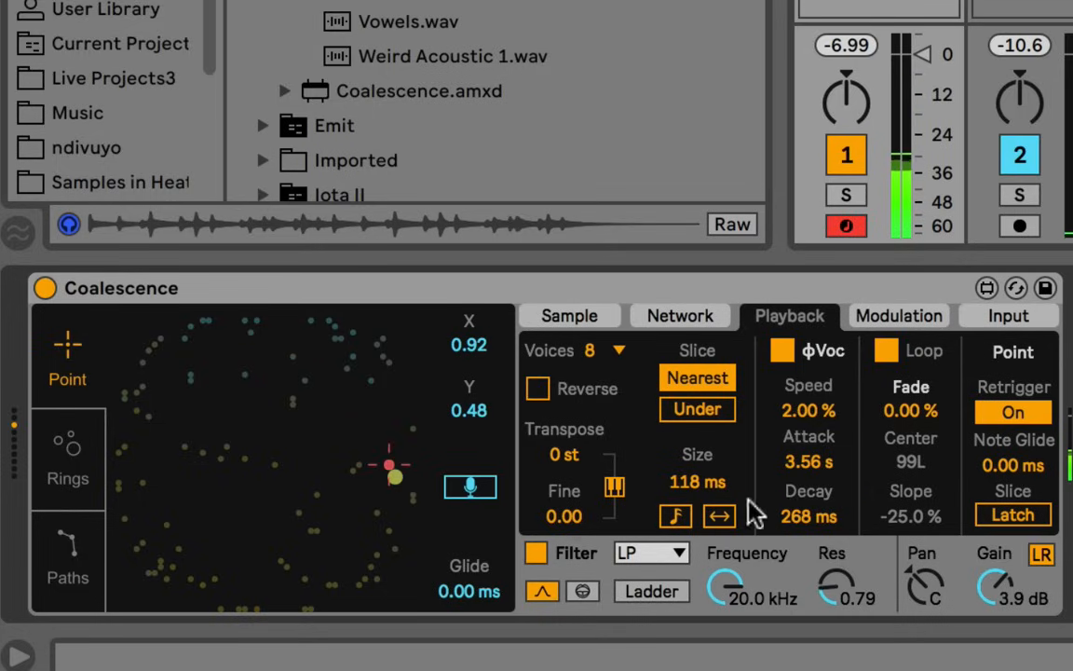
{"action": "left_click_drag", "start_coordinate": [812, 477], "coordinate": [809, 447]}
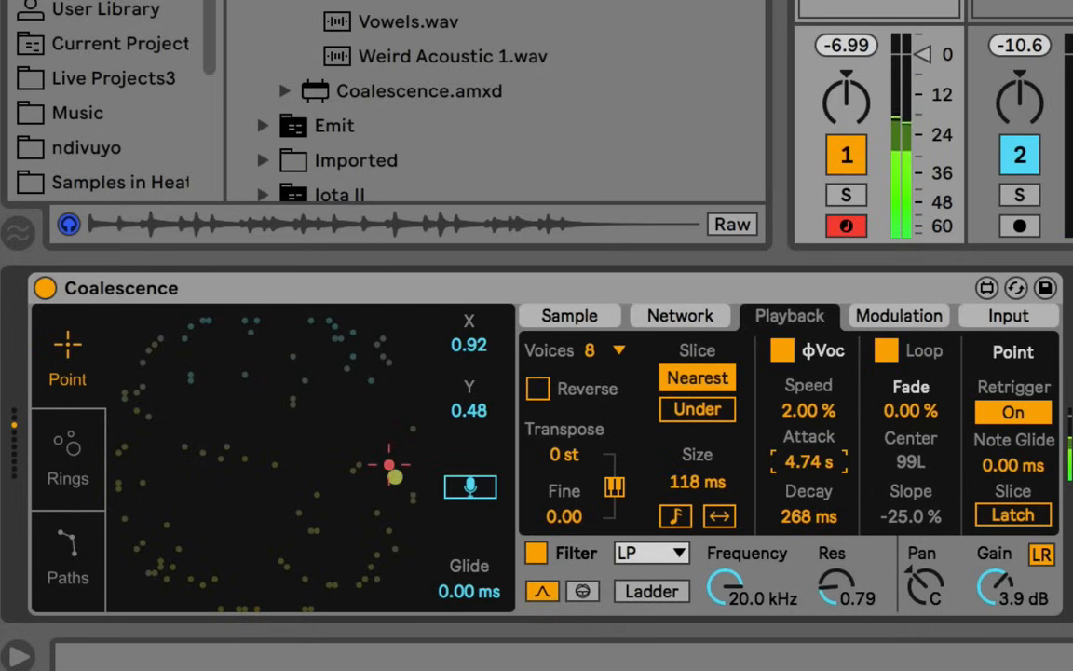
{"action": "left_click", "coordinate": [283, 431]}
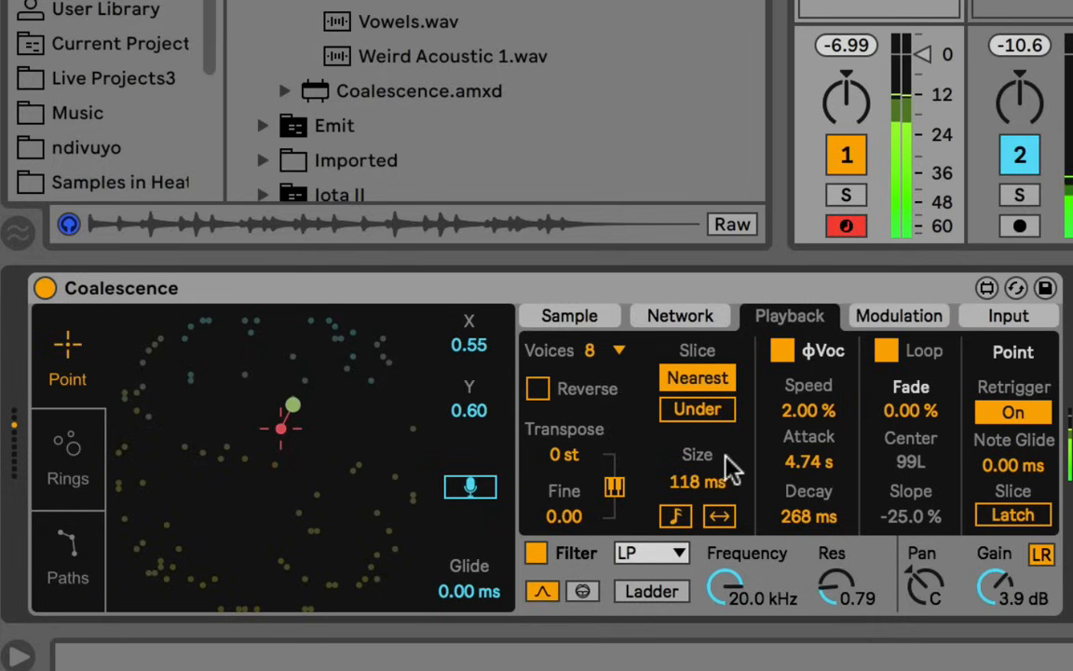
Step: Set the phase vocoder decay to 2.41 s and audition map positions, ending at about X 0.26, Y 0.82
{"action": "left_click_drag", "start_coordinate": [812, 512], "coordinate": [812, 461]}
{"action": "left_click", "coordinate": [286, 556]}
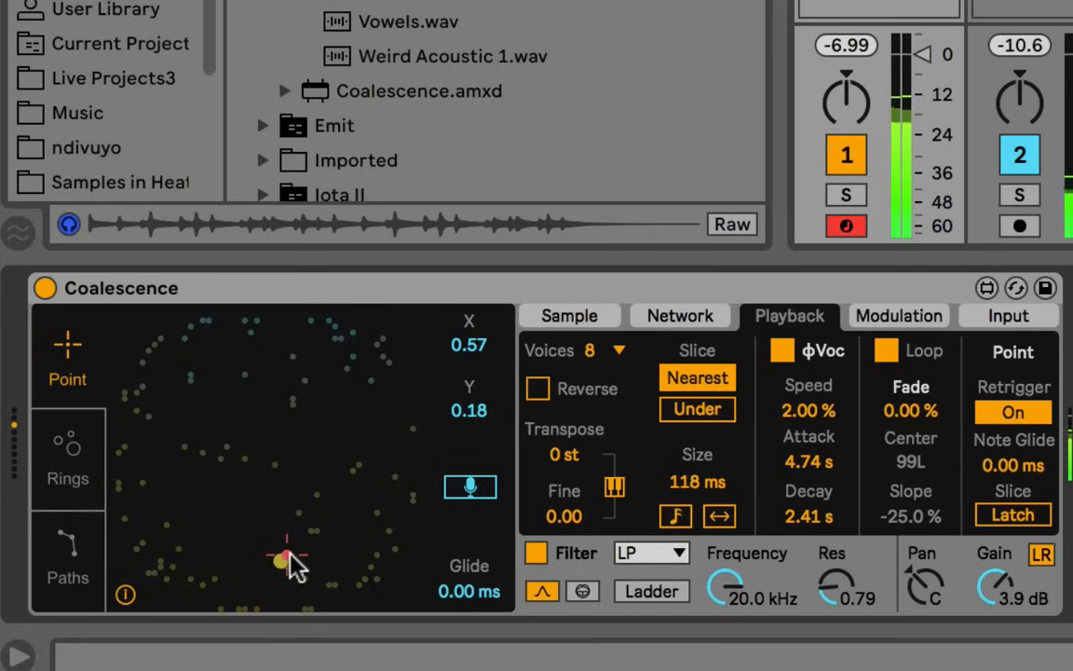
{"action": "left_click", "coordinate": [192, 365]}
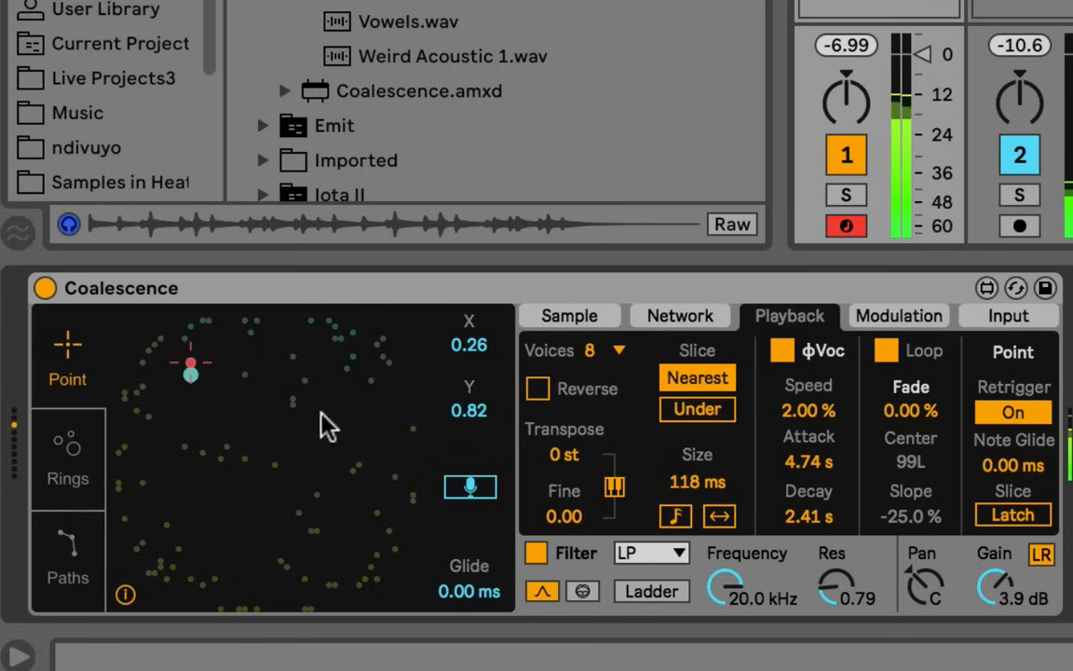
Step: Audition the point at about X 0.77, Y 0.74 and set the output gain to -3.9 dB
{"action": "left_click", "coordinate": [351, 387]}
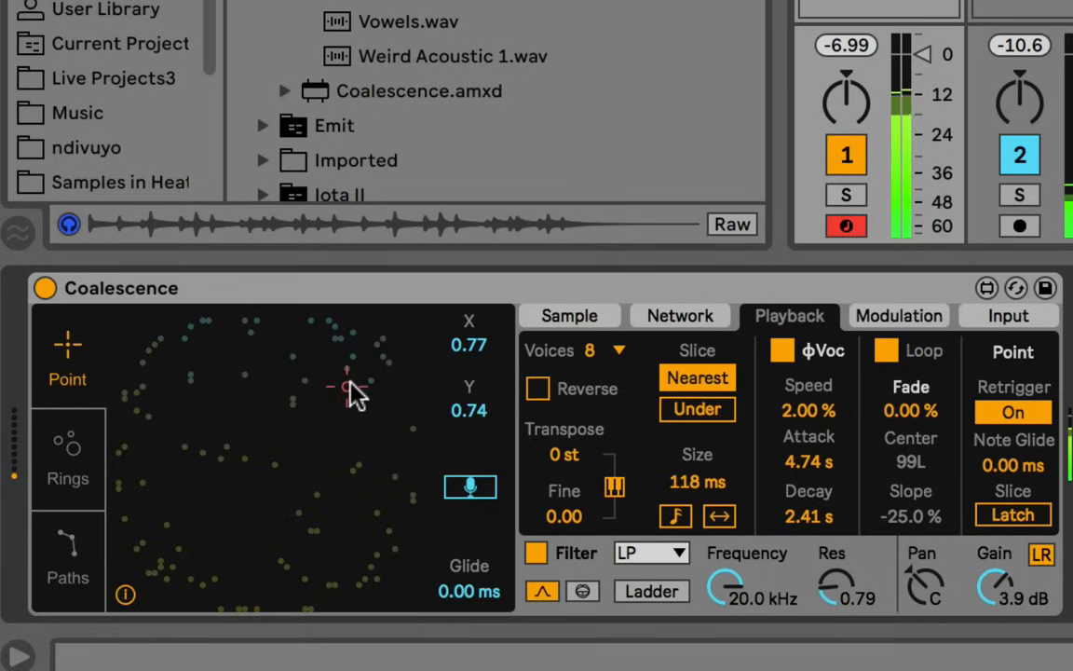
{"action": "left_click_drag", "start_coordinate": [990, 595], "coordinate": [989, 628]}
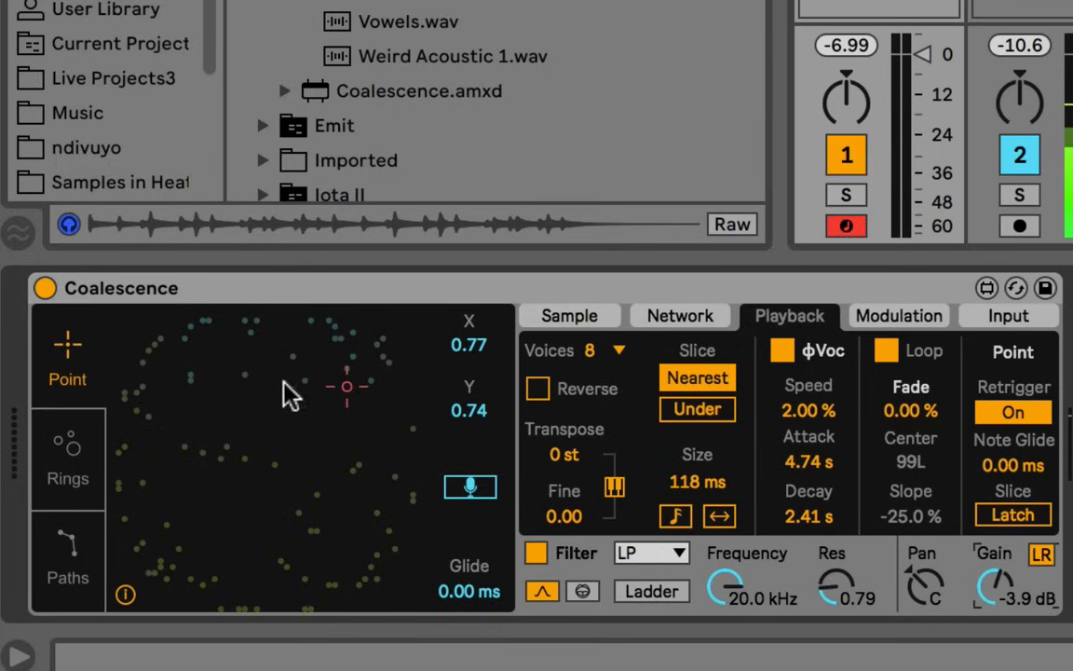
Step: Reset the phase vocoder's attack and decay to 0 ms and speed to 100 %, and switch the phase vocoder off
{"action": "left_click_drag", "start_coordinate": [813, 464], "coordinate": [822, 510]}
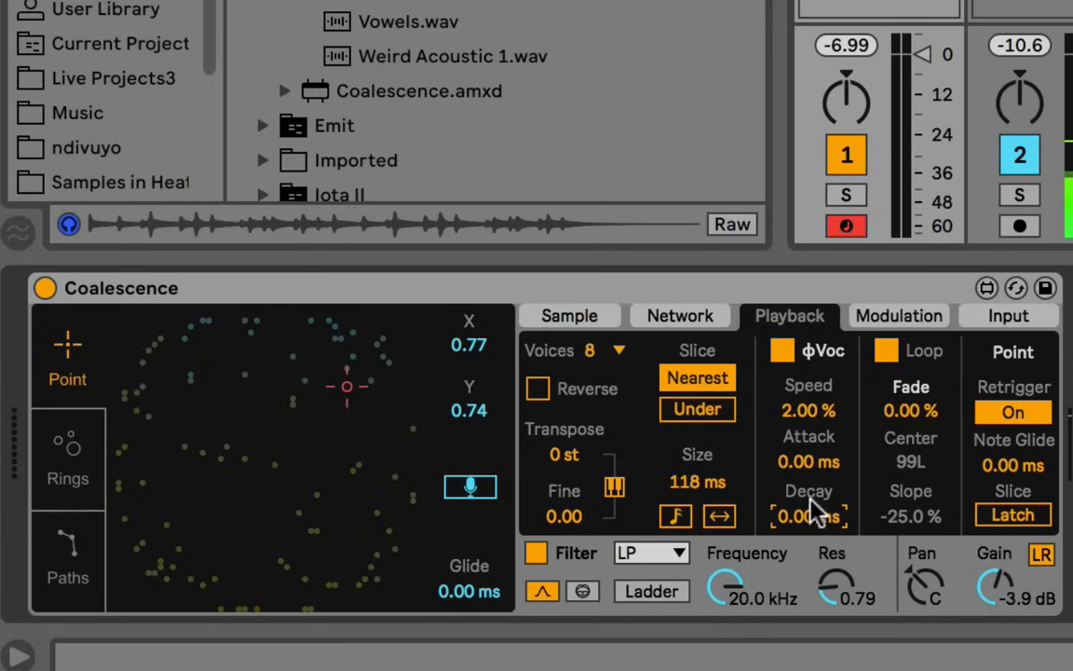
{"action": "left_click", "coordinate": [819, 419]}
{"action": "left_click_drag", "start_coordinate": [794, 421], "coordinate": [796, 373]}
{"action": "left_click", "coordinate": [785, 350]}
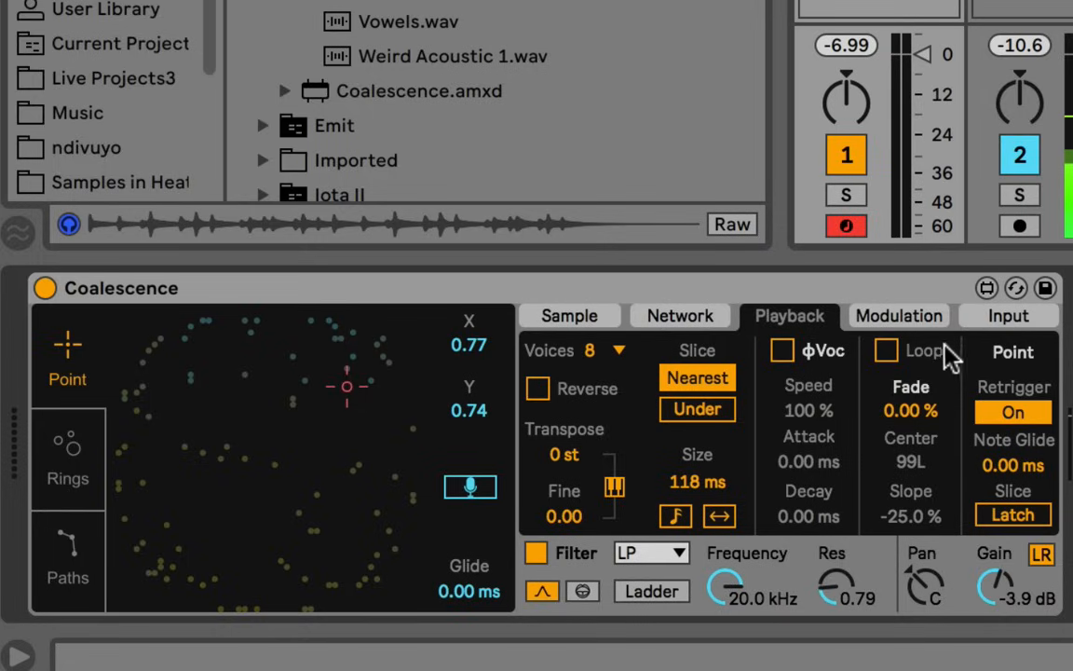
Step: Turn looping on with a fade of 100 %, a centered fade position and a slope of 0 %
{"action": "left_click", "coordinate": [886, 350]}
{"action": "mouse_move", "coordinate": [910, 411]}
{"action": "left_mouse_down"}
{"action": "mouse_move", "coordinate": [899, 431]}
{"action": "mouse_move", "coordinate": [899, 396]}
{"action": "left_mouse_up"}
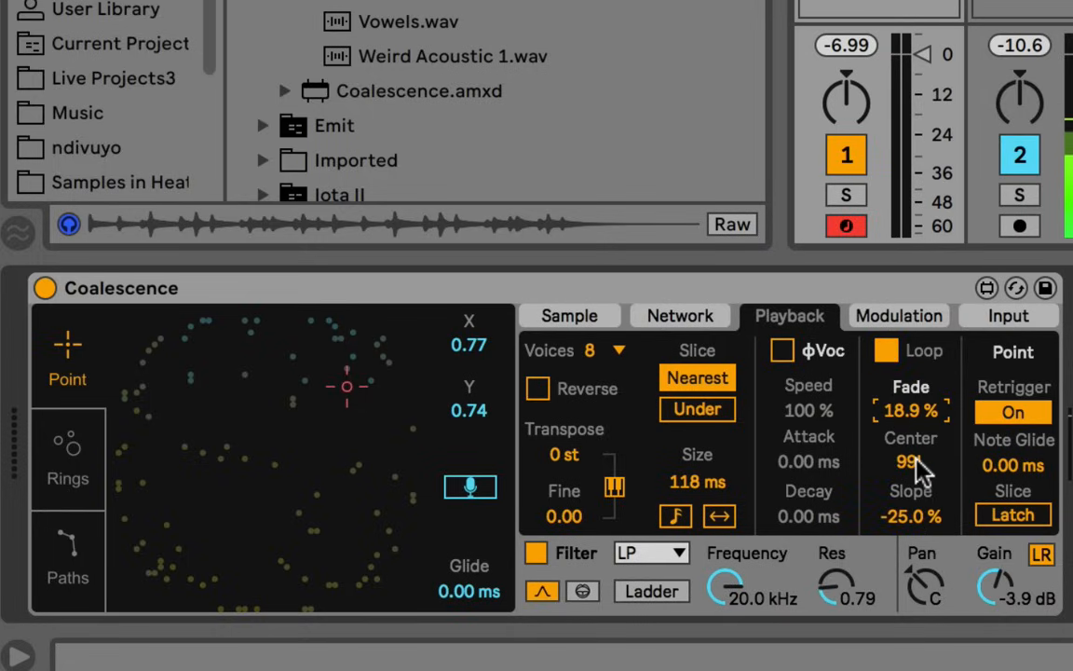
{"action": "left_click_drag", "start_coordinate": [915, 457], "coordinate": [911, 663]}
{"action": "left_click_drag", "start_coordinate": [917, 407], "coordinate": [917, 335]}
{"action": "left_click_drag", "start_coordinate": [913, 515], "coordinate": [896, 499]}
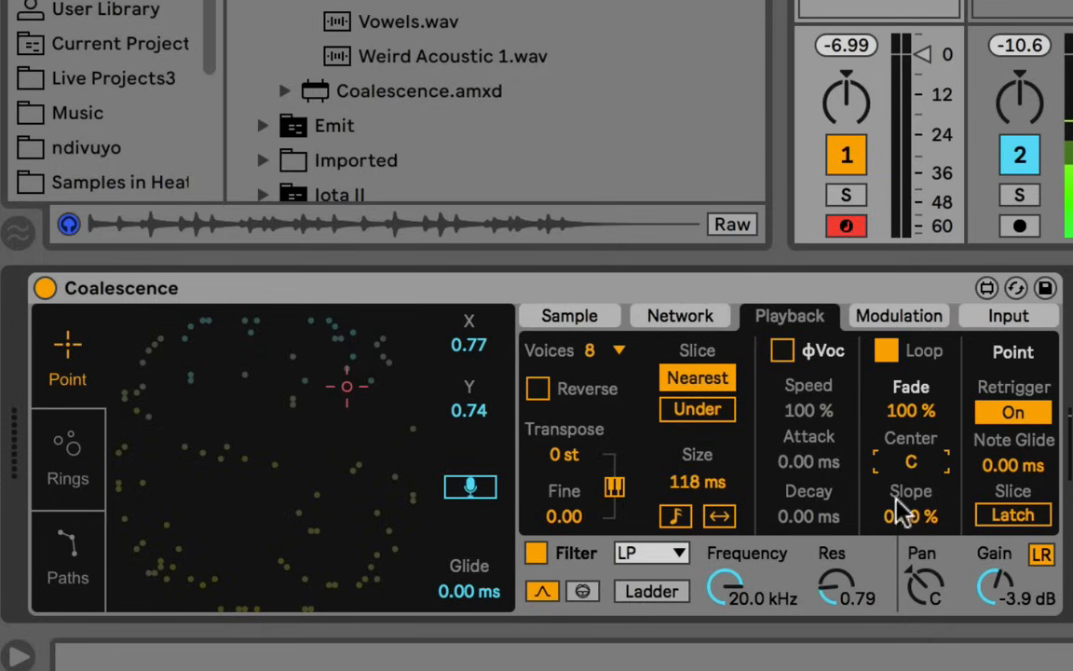
{"action": "left_click", "coordinate": [917, 415]}
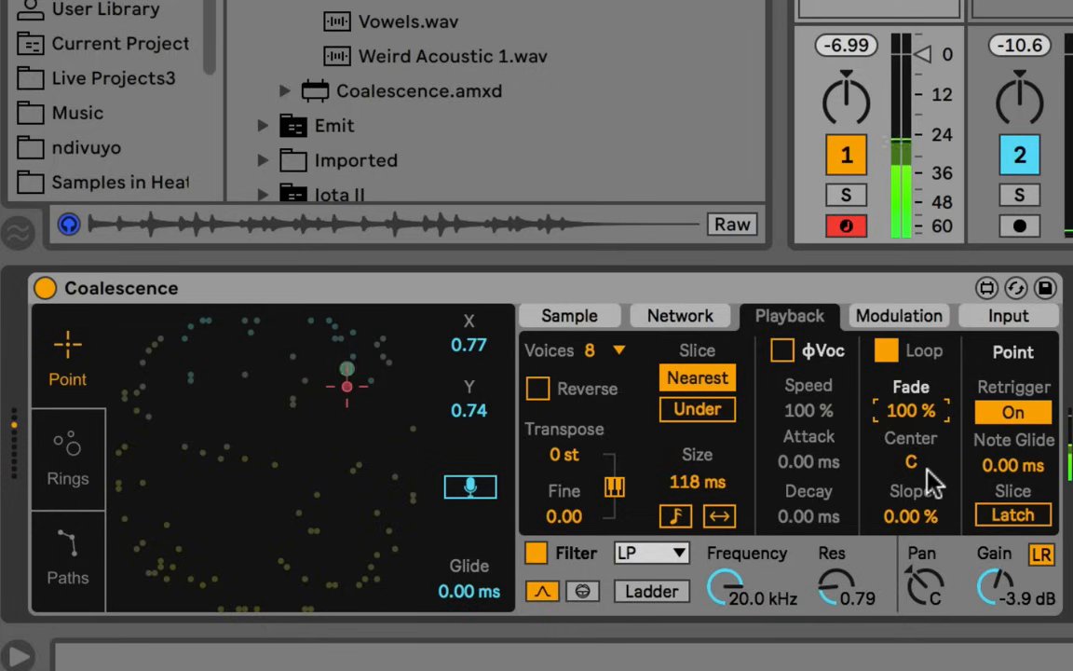
Step: Set the slice size to 372 ms, the loop fade's center to 95L and its slope to 50.4 %
{"action": "left_click_drag", "start_coordinate": [710, 482], "coordinate": [710, 447]}
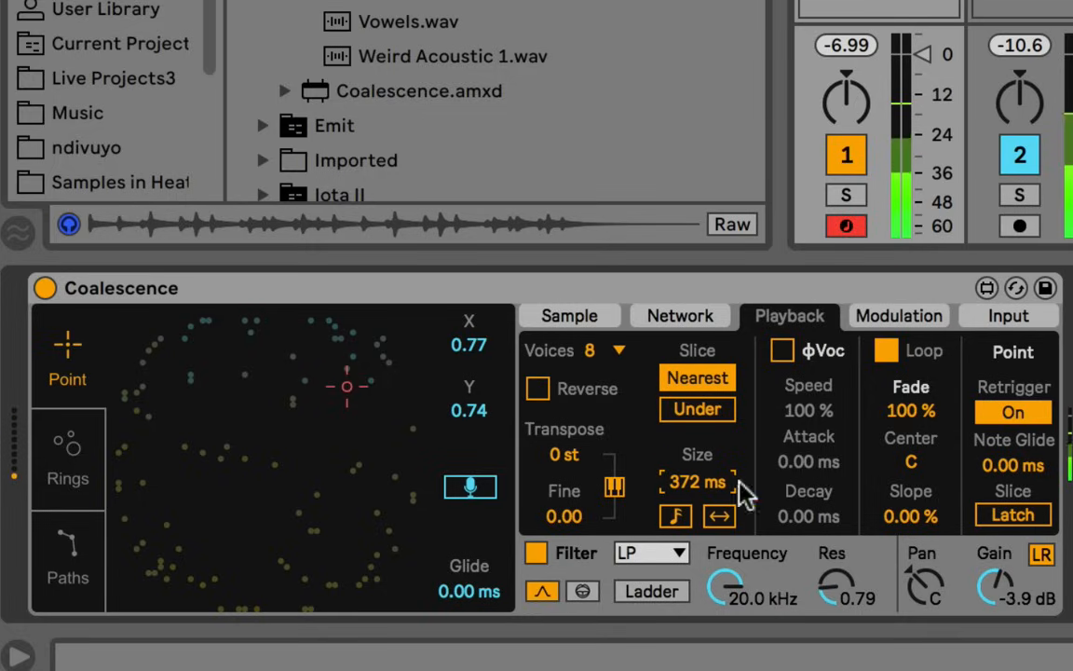
{"action": "left_click_drag", "start_coordinate": [917, 466], "coordinate": [917, 556]}
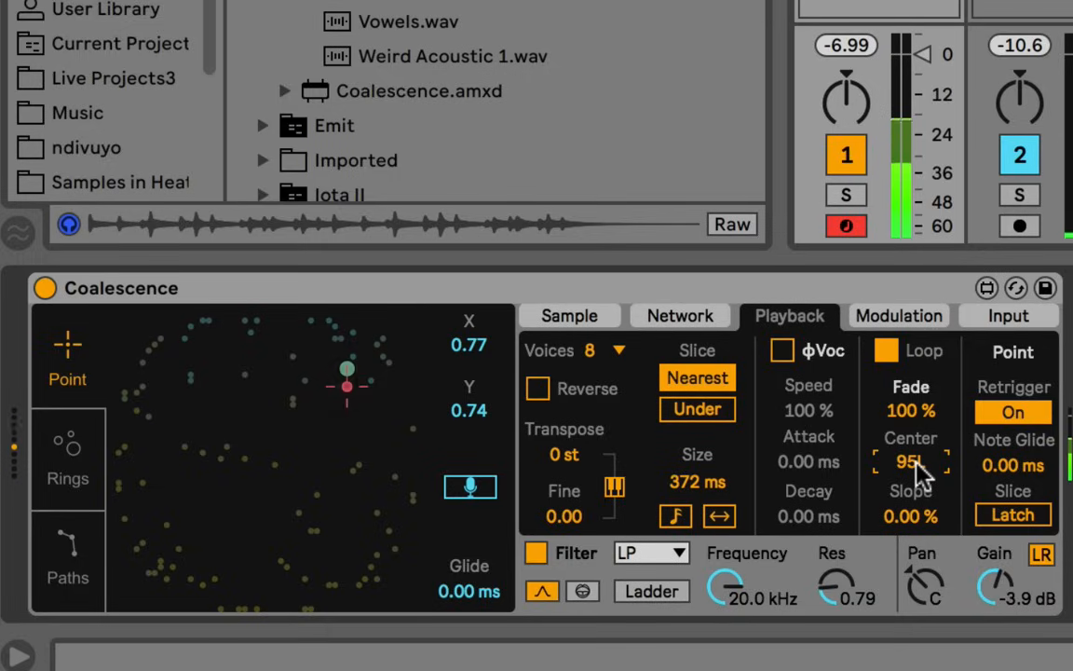
{"action": "left_click_drag", "start_coordinate": [920, 515], "coordinate": [920, 479]}
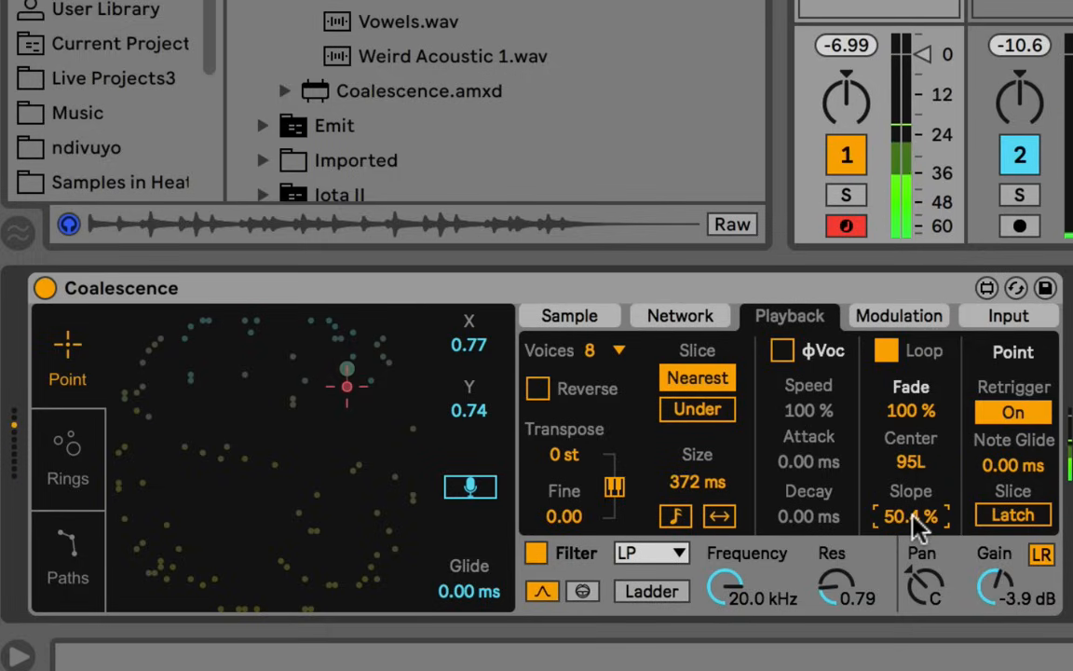
Step: Try other loop fade centers, ending with fade 10.0 %, center 48L and slope -36.2 %
{"action": "left_click_drag", "start_coordinate": [909, 463], "coordinate": [908, 417]}
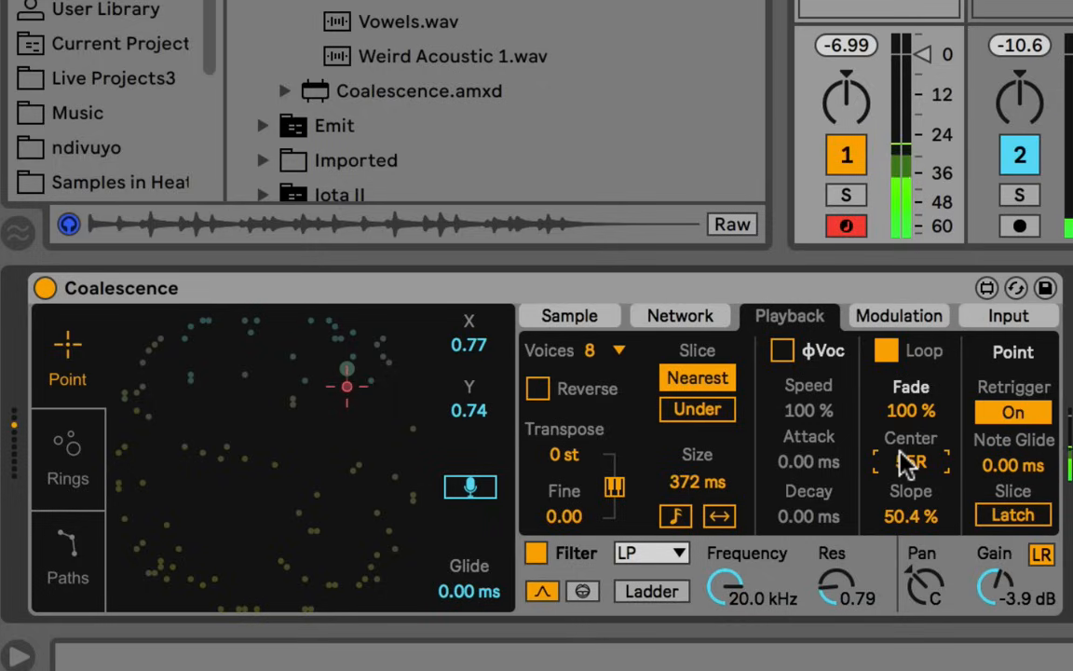
{"action": "left_click", "coordinate": [900, 452]}
{"action": "double_click", "coordinate": [915, 459]}
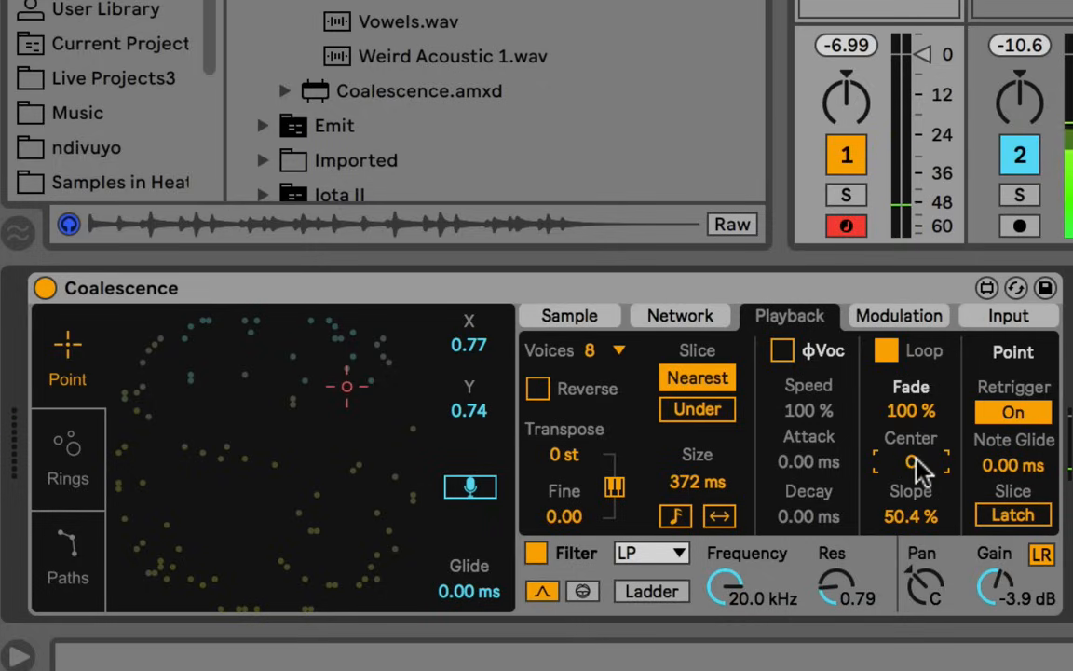
{"action": "left_click_drag", "start_coordinate": [924, 470], "coordinate": [927, 545]}
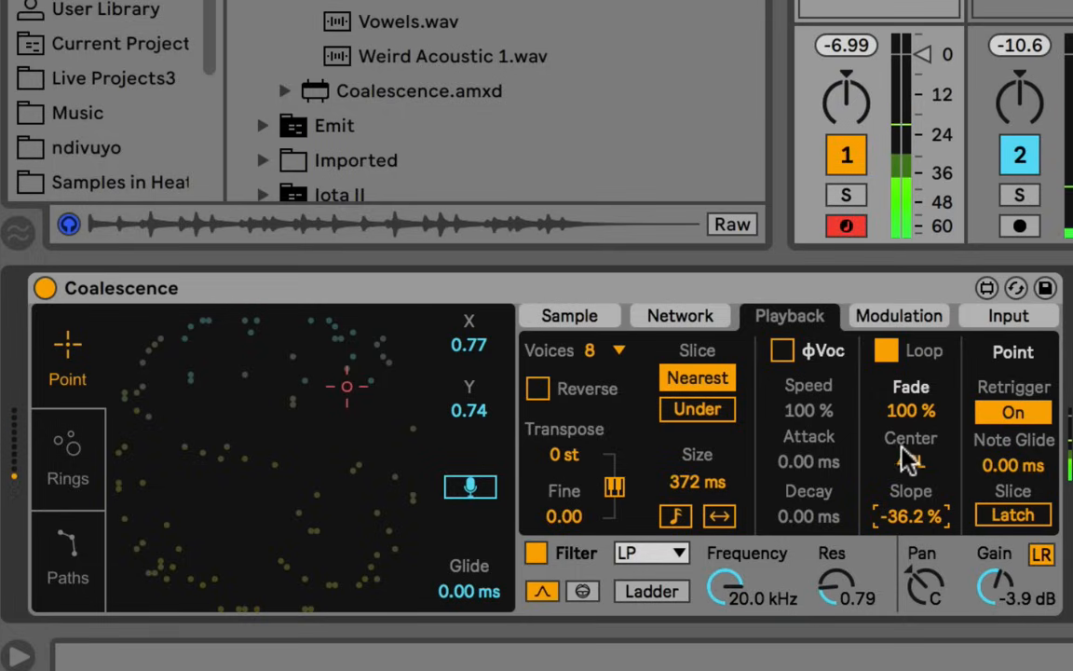
{"action": "left_click_drag", "start_coordinate": [913, 411], "coordinate": [916, 465]}
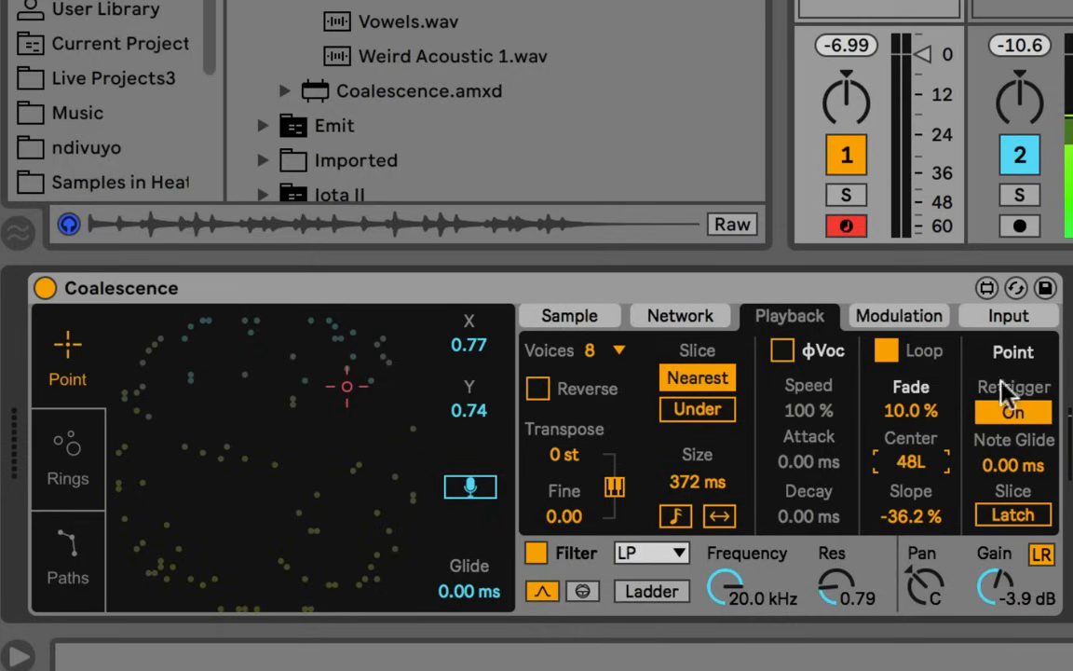
Step: Check the Paths mode's playback options and return to Point mode
{"action": "left_click", "coordinate": [47, 568]}
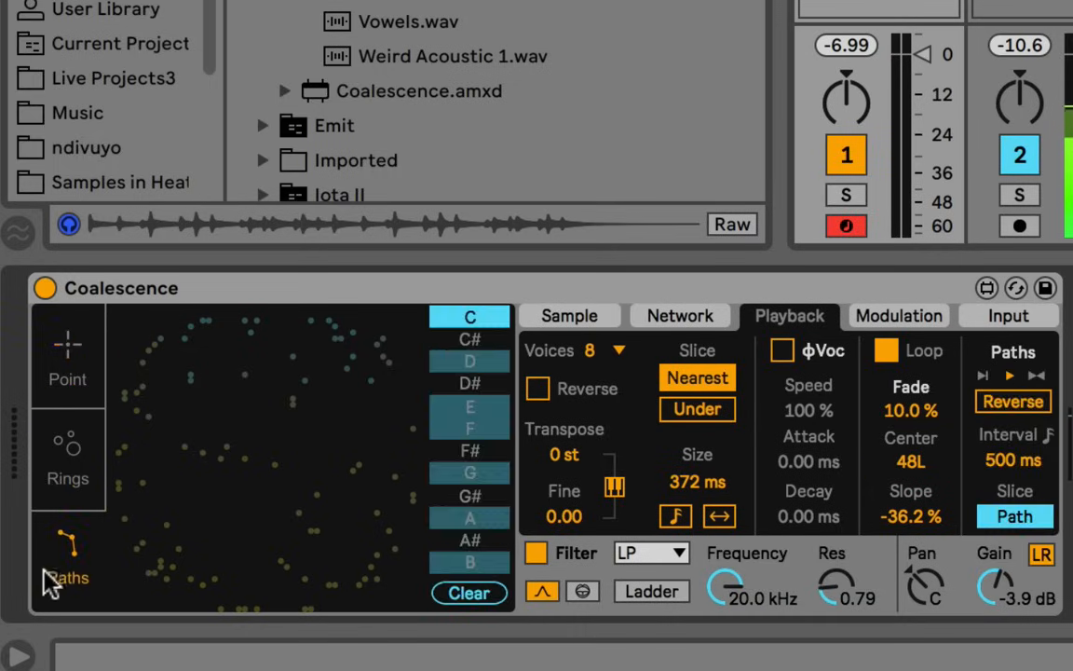
{"action": "left_click", "coordinate": [79, 381]}
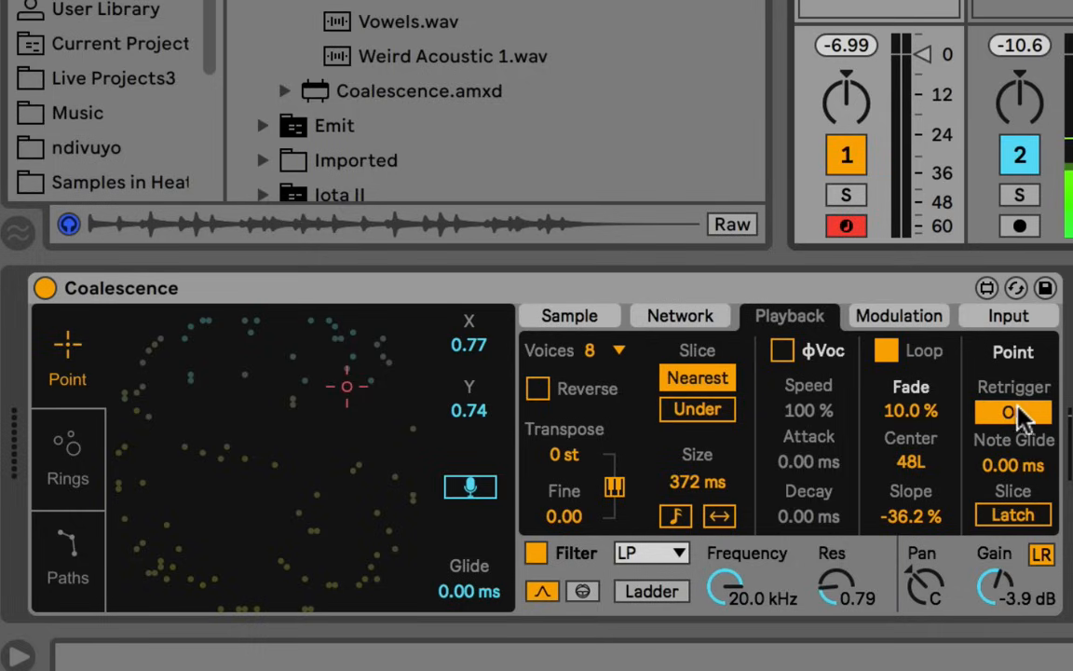
Step: Turn looping off and move the playback point to about X 0.49, Y 0.73
{"action": "left_click", "coordinate": [885, 350]}
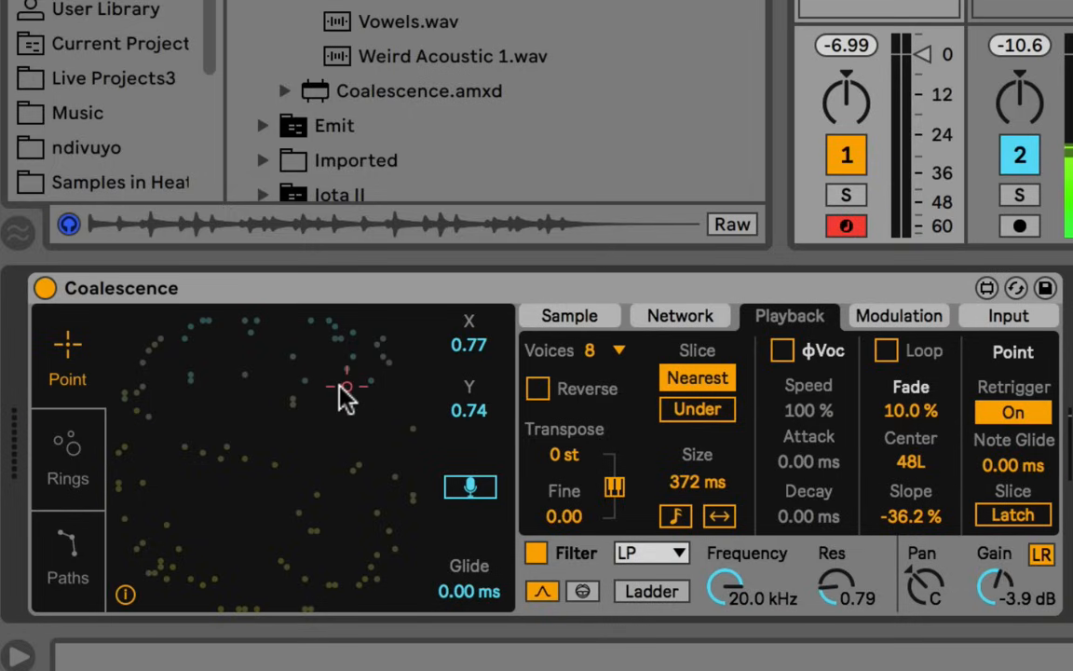
{"action": "mouse_move", "coordinate": [340, 382]}
{"action": "left_mouse_down"}
{"action": "mouse_move", "coordinate": [296, 418]}
{"action": "mouse_move", "coordinate": [326, 368]}
{"action": "mouse_move", "coordinate": [281, 438]}
{"action": "mouse_move", "coordinate": [338, 364]}
{"action": "mouse_move", "coordinate": [285, 417]}
{"action": "mouse_move", "coordinate": [294, 398]}
{"action": "mouse_move", "coordinate": [352, 388]}
{"action": "mouse_move", "coordinate": [340, 393]}
{"action": "left_mouse_up"}
{"action": "left_click_drag", "start_coordinate": [337, 390], "coordinate": [264, 392]}
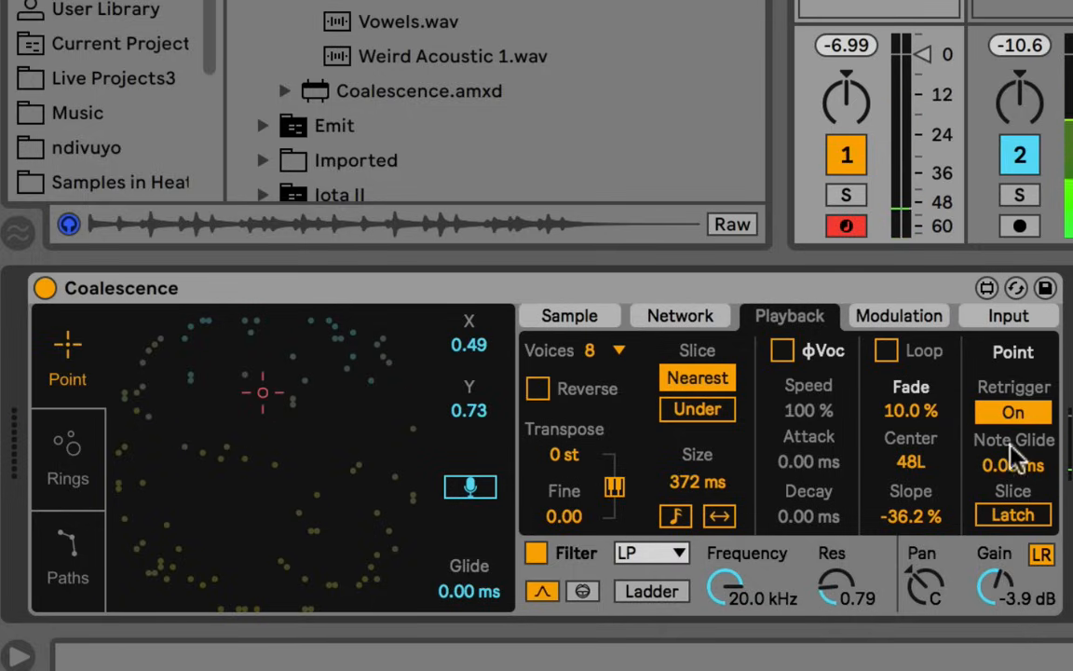
Step: Toggle the point's Retrigger off and back on, and try a 320 ms note glide before resetting it to 0 ms
{"action": "left_click", "coordinate": [1023, 418]}
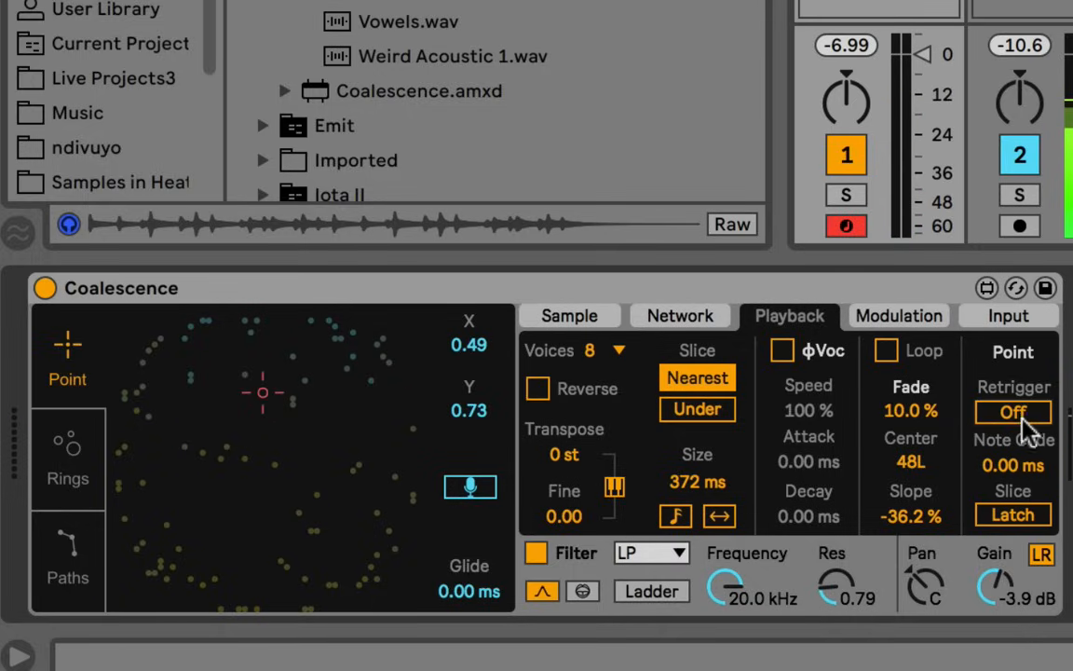
{"action": "left_click", "coordinate": [1023, 418]}
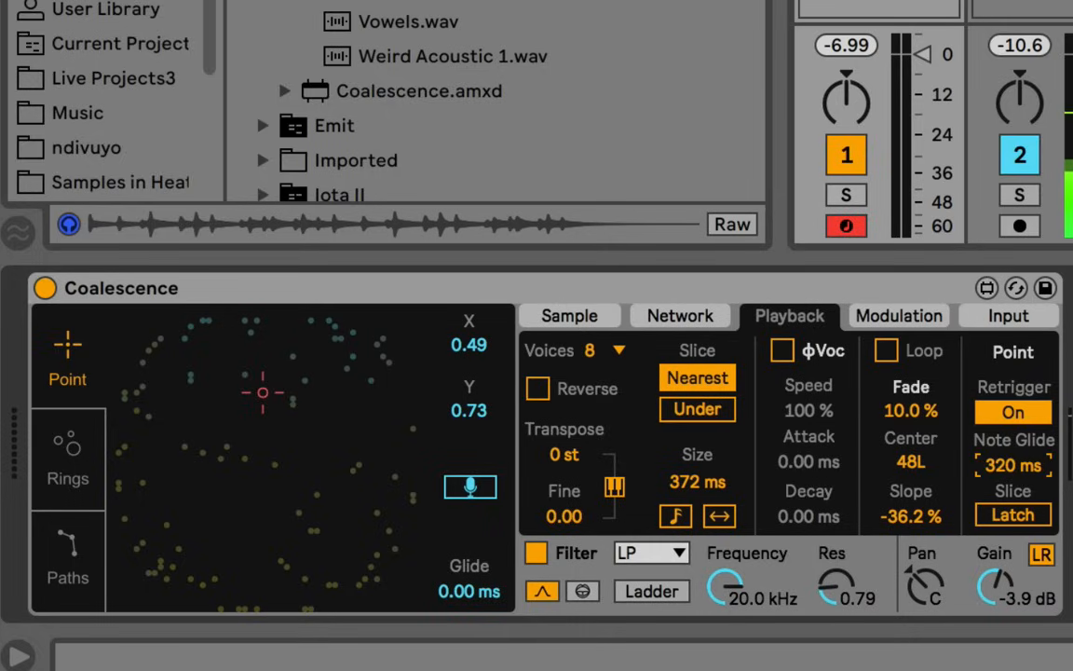
{"action": "double_click", "coordinate": [1016, 462]}
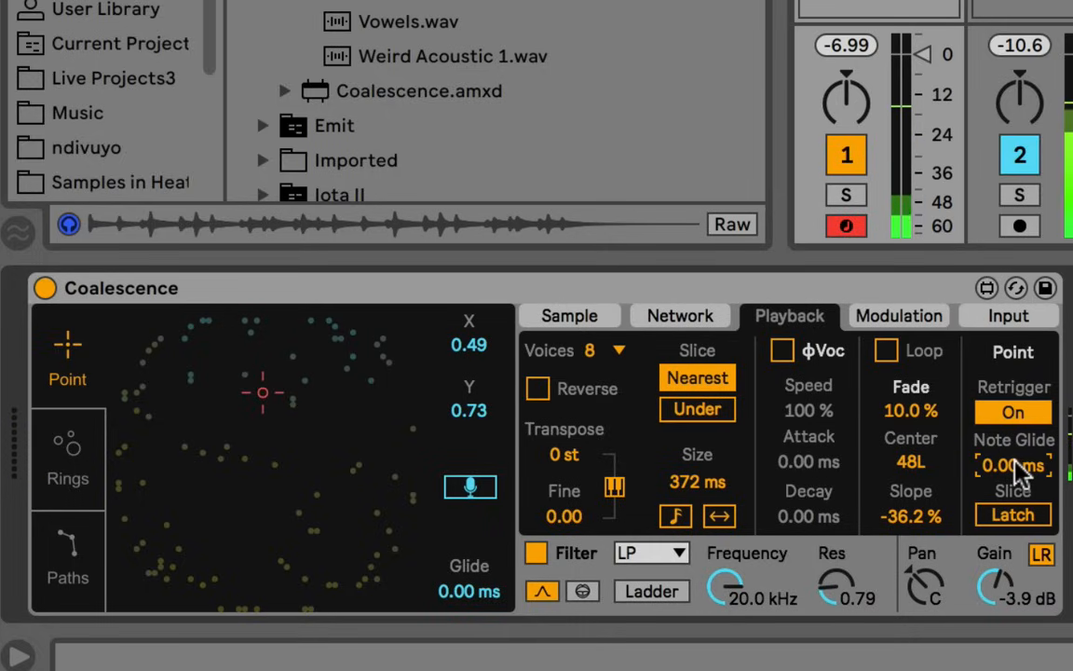
Step: Switch slice Latch on and audition it by moving the point to about X 0.64, Y 0.58
{"action": "left_click", "coordinate": [1008, 511]}
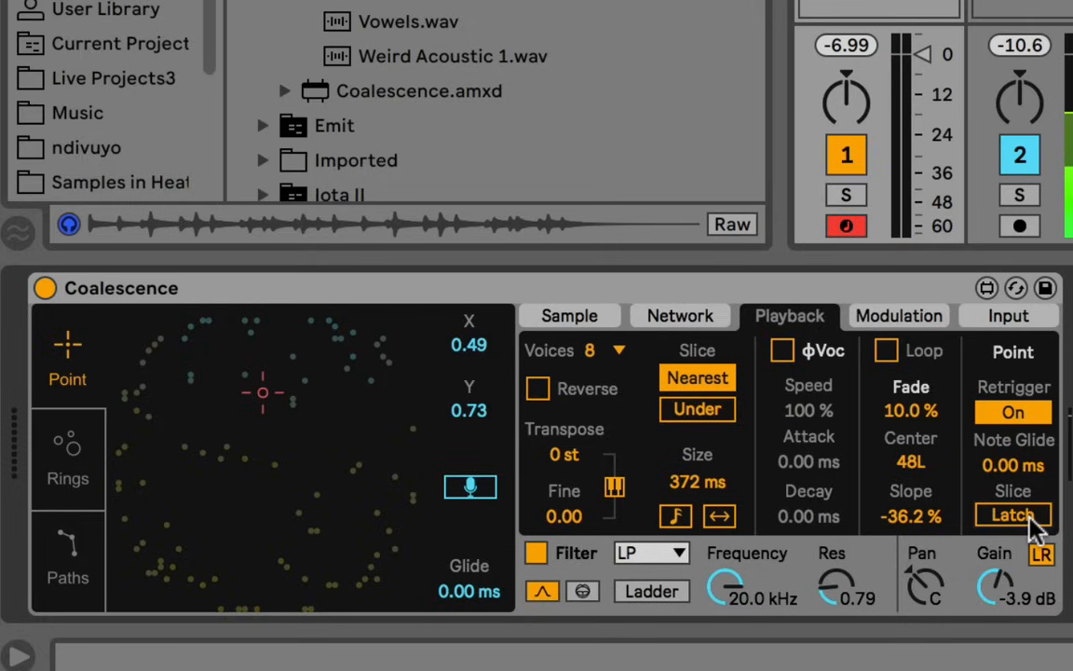
{"action": "left_click", "coordinate": [275, 411]}
{"action": "left_click_drag", "start_coordinate": [273, 405], "coordinate": [307, 433]}
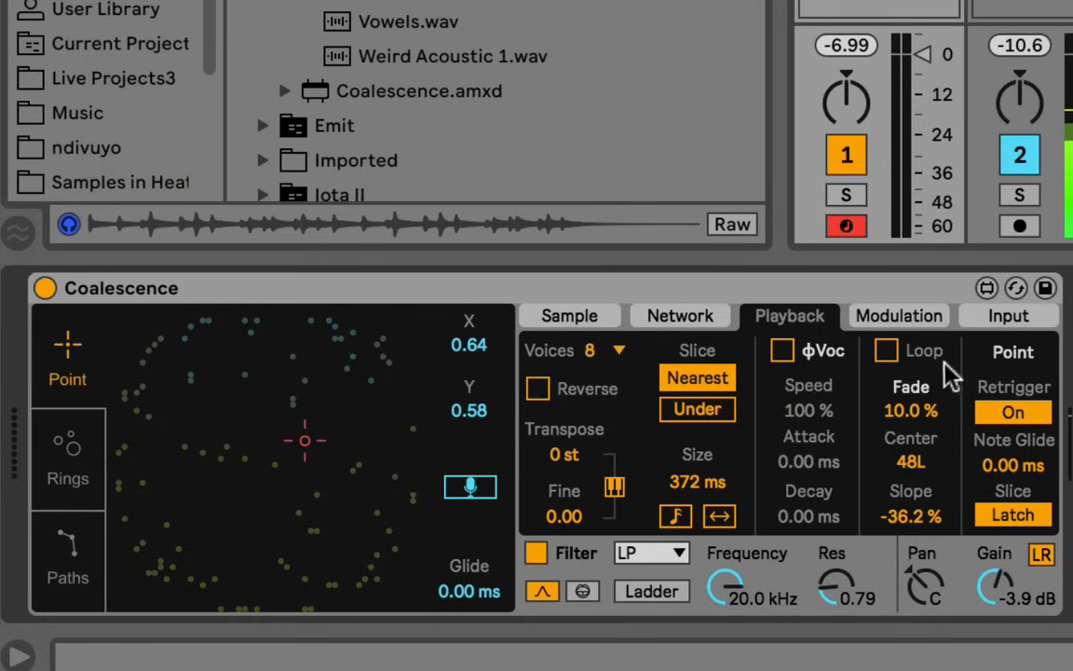
Step: Turn looping on, audition the point moving to about X 0.38, Y 0.77, and switch slice Latch off
{"action": "left_click", "coordinate": [886, 351]}
{"action": "left_click", "coordinate": [288, 445]}
{"action": "left_click_drag", "start_coordinate": [288, 446], "coordinate": [237, 378]}
{"action": "left_click", "coordinate": [1032, 520]}
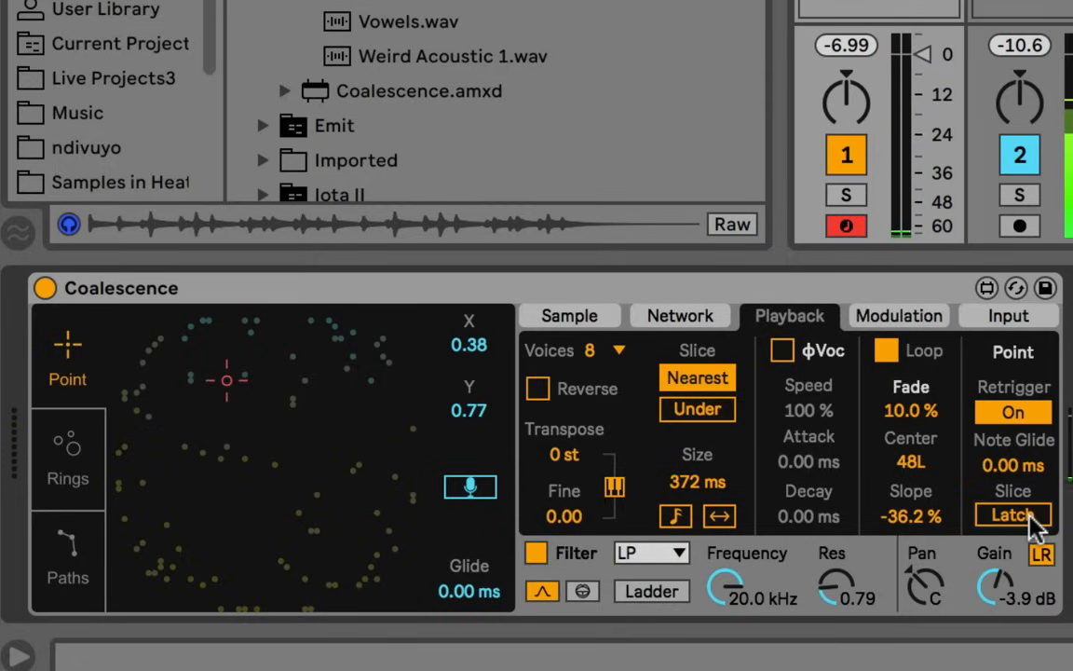
Step: Examine the modulation sources, including the first LFO's waveform choices and the amp envelope's decay
{"action": "left_click", "coordinate": [917, 315]}
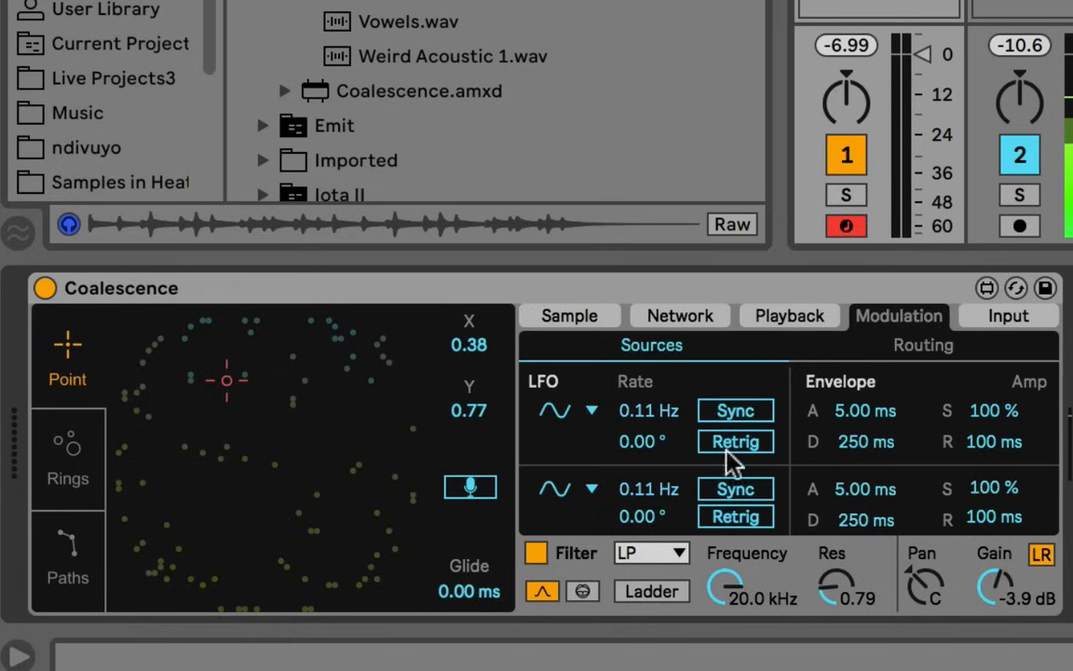
{"action": "left_click", "coordinate": [559, 411]}
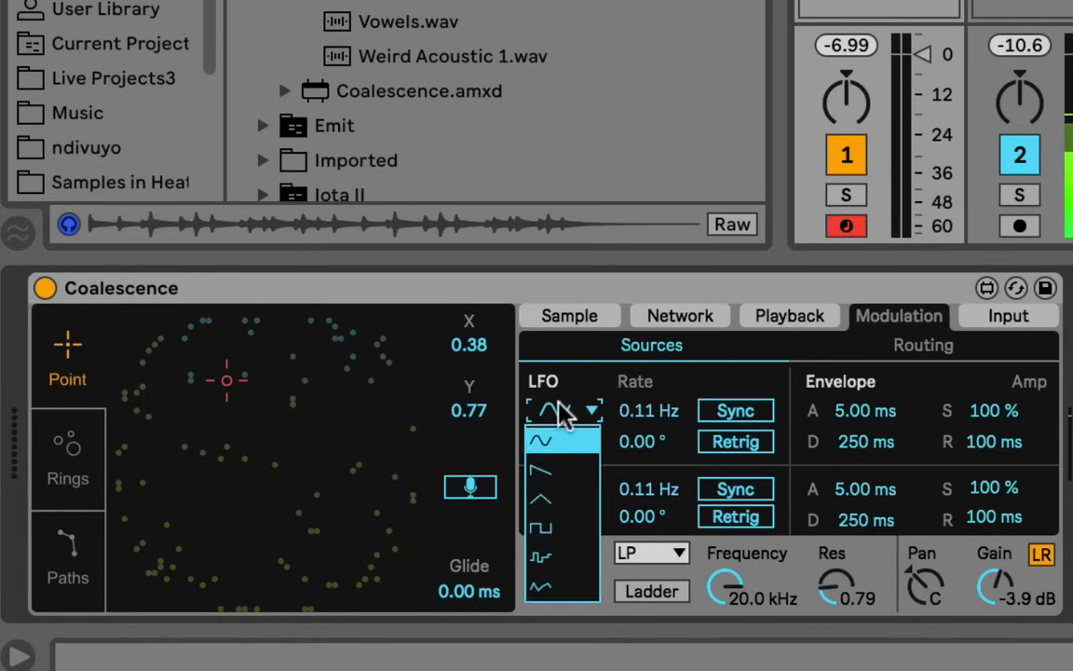
{"action": "left_click", "coordinate": [564, 412]}
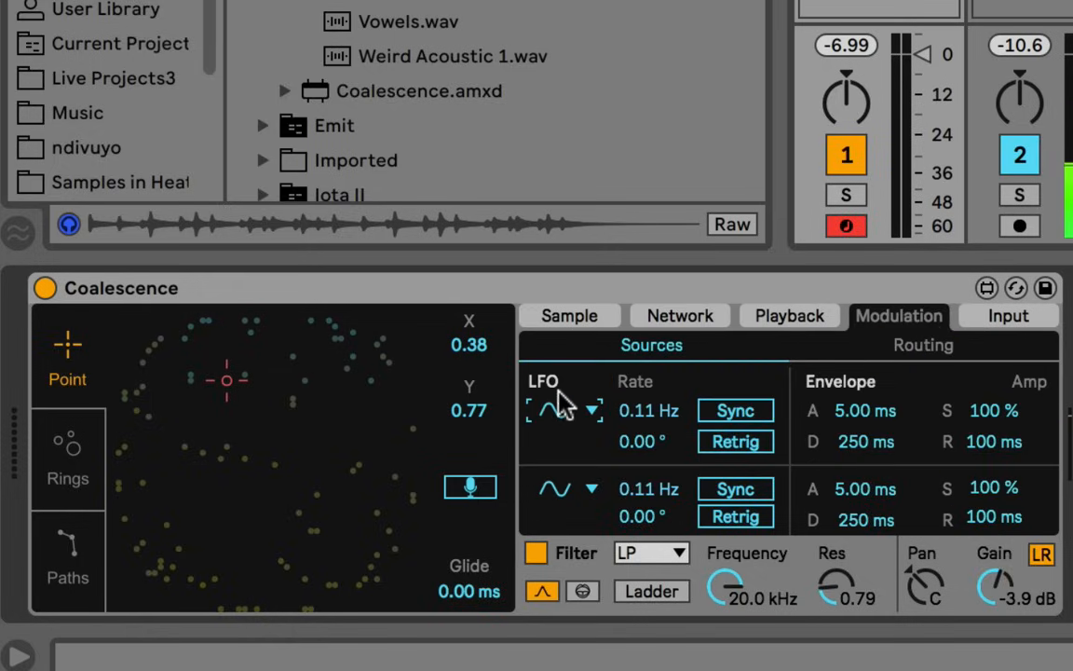
{"action": "left_click", "coordinate": [862, 445]}
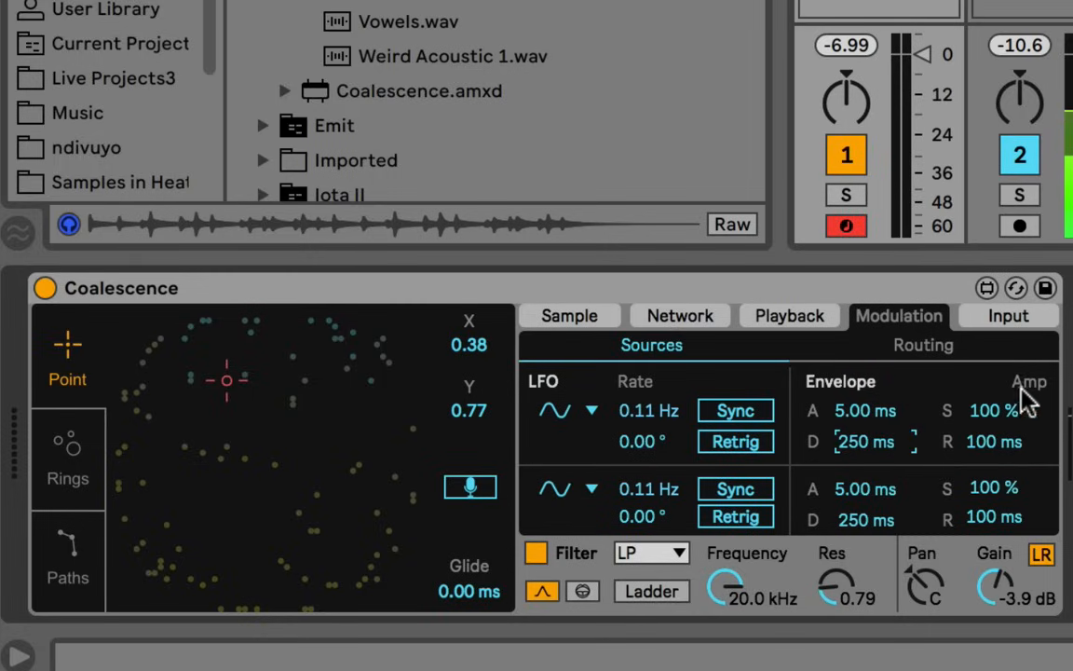
Step: Review the modulation routing matrix and the destinations available for LFO 1's Dest A
{"action": "left_click", "coordinate": [918, 351]}
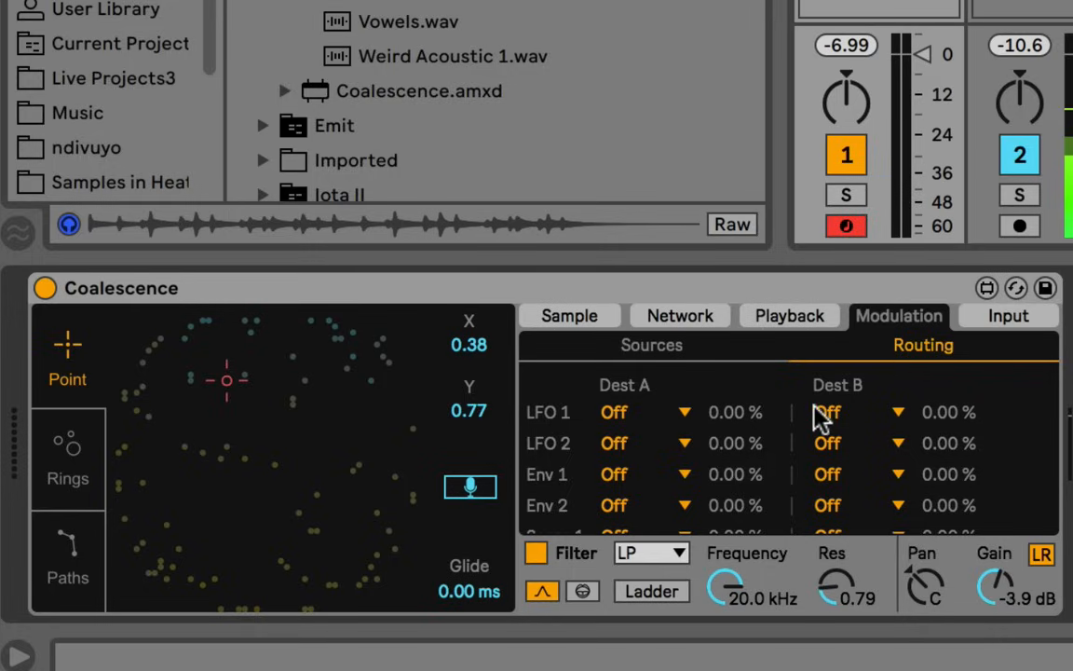
{"action": "scroll", "coordinate": [818, 418], "scroll_direction": "down", "scroll_amount": 5}
{"action": "scroll", "coordinate": [818, 417], "scroll_direction": "up", "scroll_amount": 5}
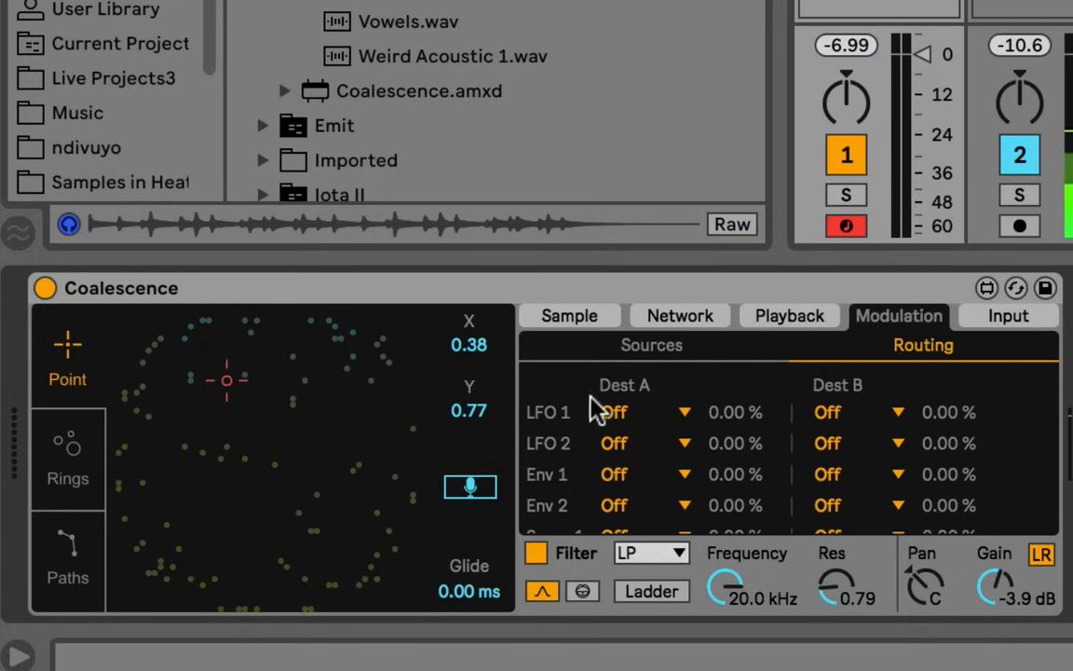
{"action": "scroll", "coordinate": [562, 424], "scroll_direction": "down", "scroll_amount": 2}
{"action": "scroll", "coordinate": [560, 425], "scroll_direction": "up", "scroll_amount": 2}
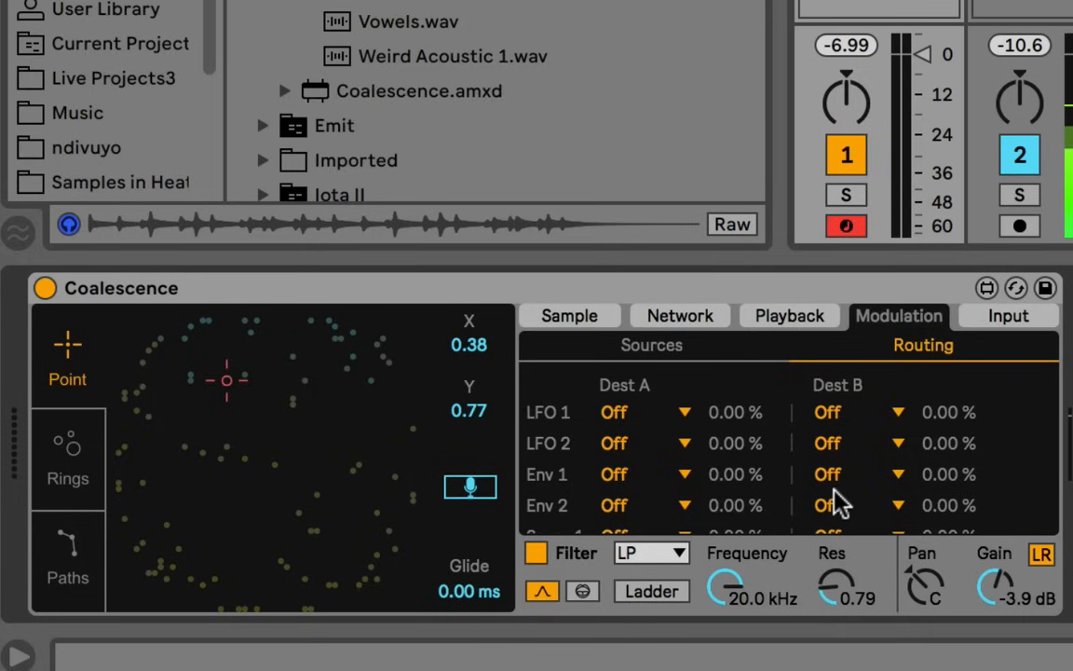
{"action": "left_click", "coordinate": [637, 419]}
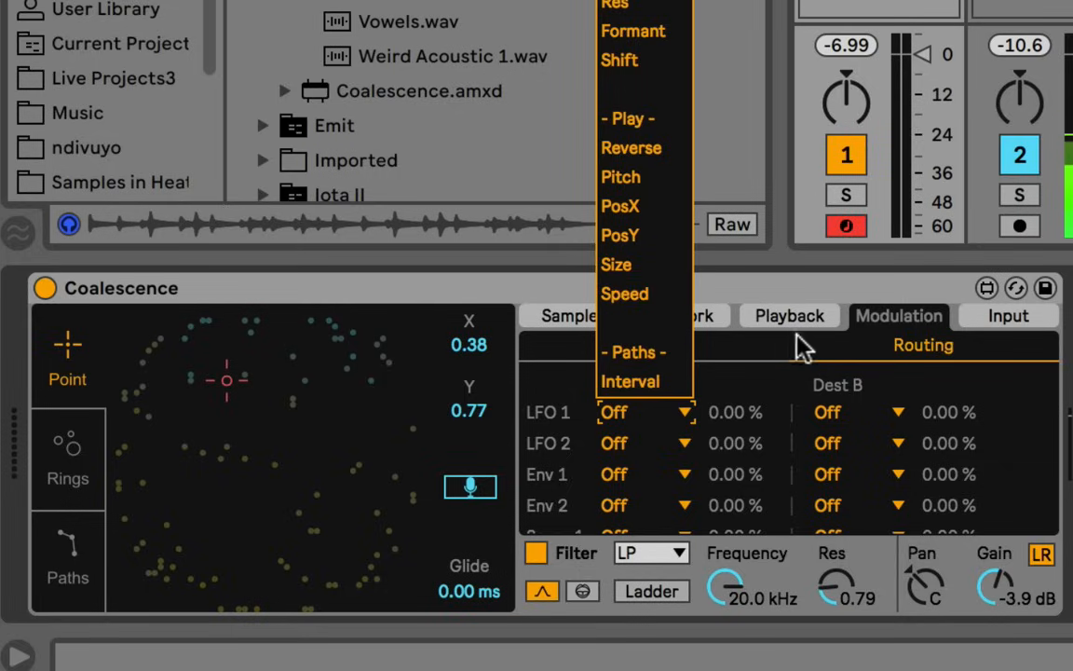
{"action": "left_click", "coordinate": [813, 378]}
{"action": "left_click", "coordinate": [718, 352]}
Step: Return to the playback settings, switch to Rings mode and turn on New Slice Retrigger
{"action": "left_click", "coordinate": [832, 316]}
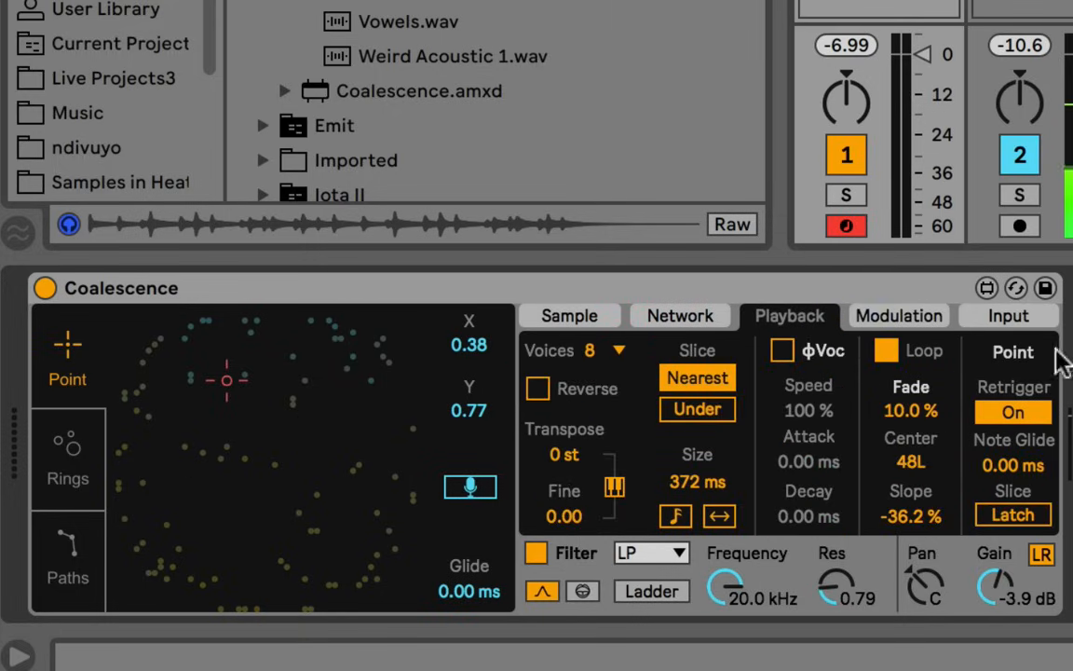
{"action": "left_click", "coordinate": [55, 454]}
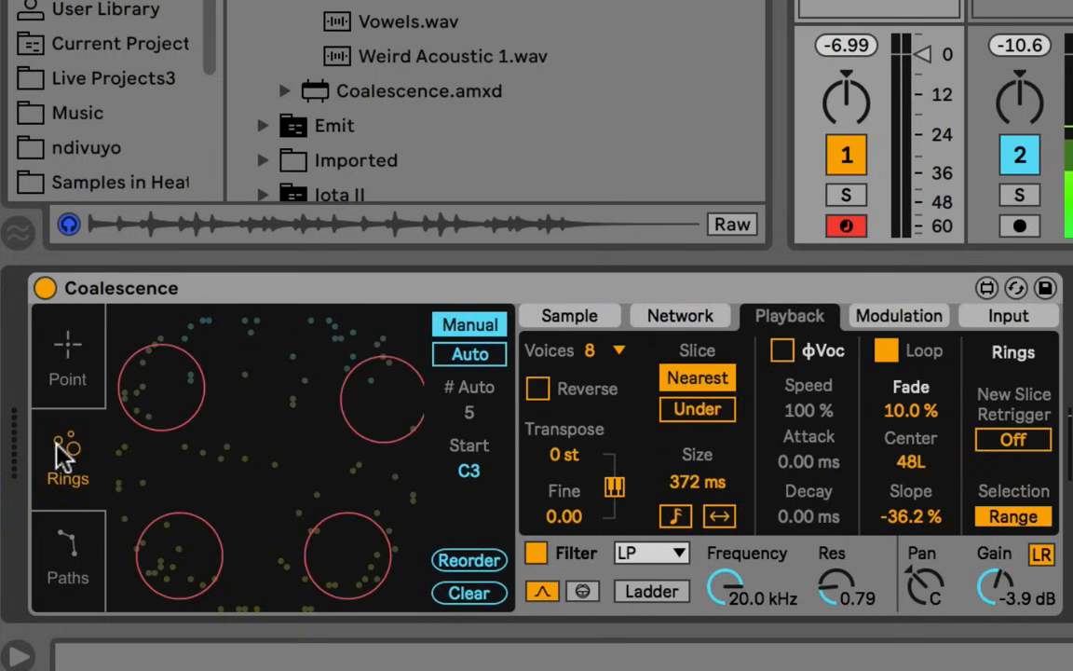
{"action": "left_click", "coordinate": [1025, 444]}
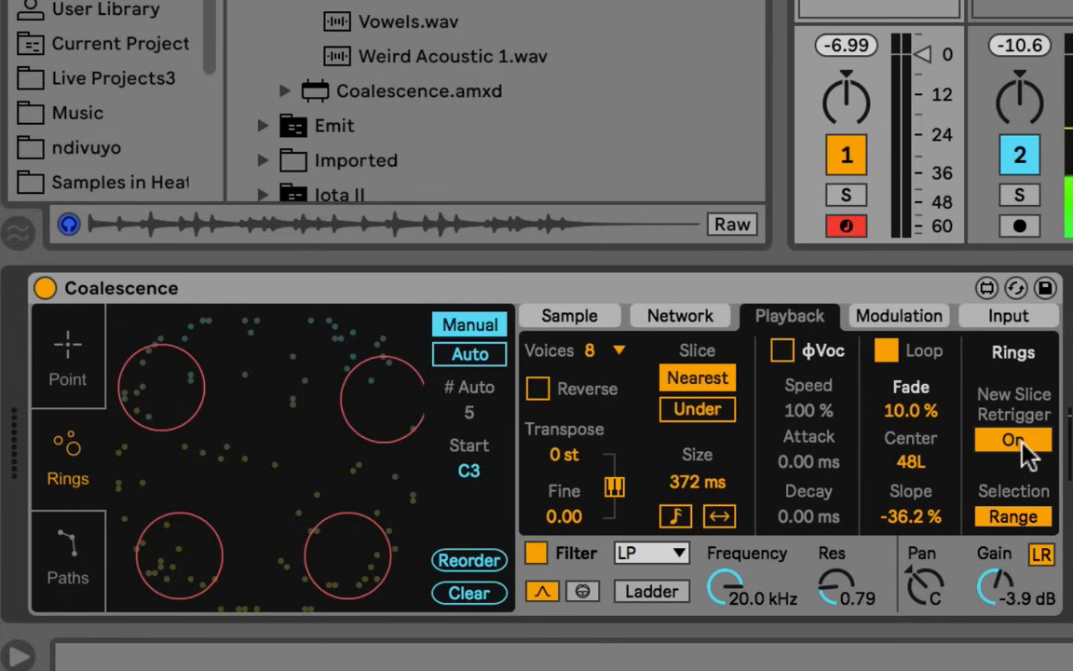
Step: Turn New Slice Retrigger off and compare the Center and Range ring selection options, ending on Range
{"action": "left_click", "coordinate": [1029, 452]}
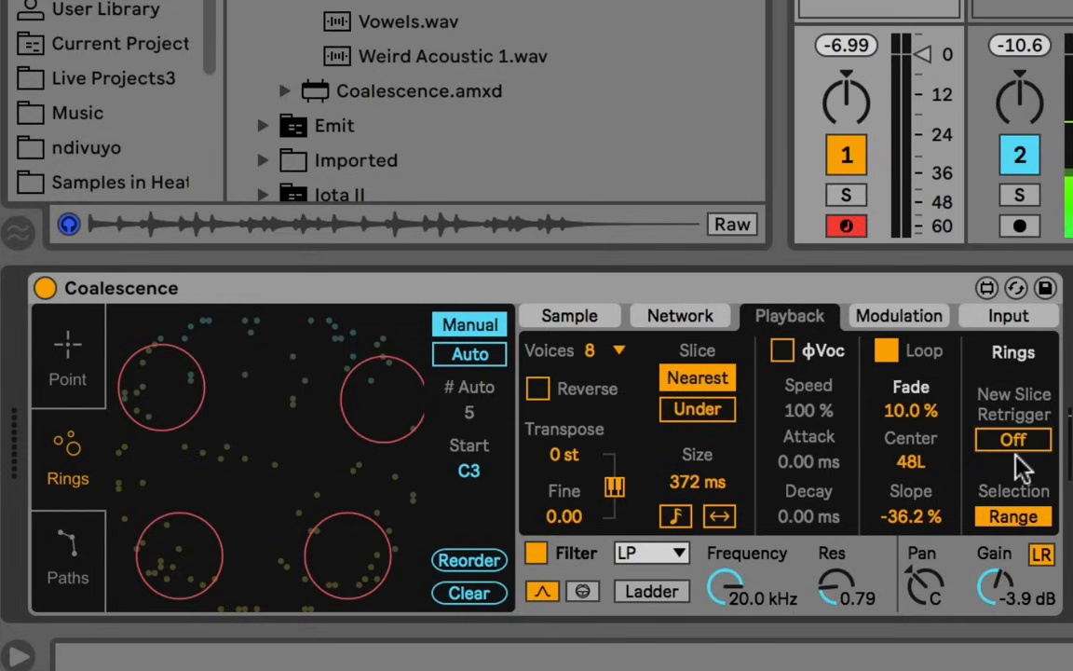
{"action": "left_click", "coordinate": [1010, 516]}
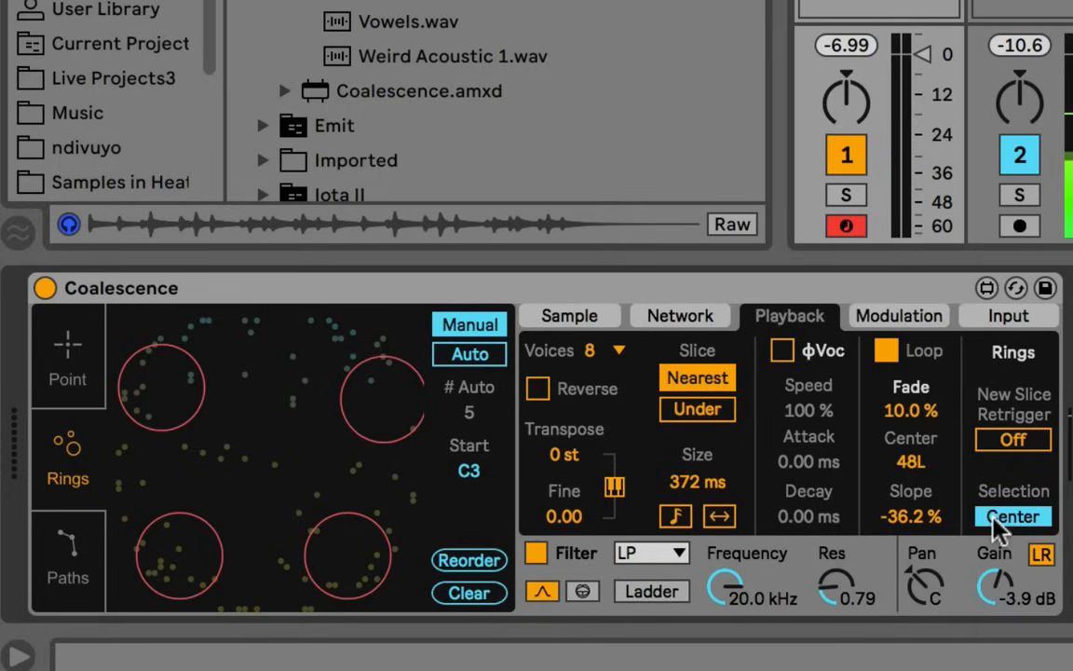
{"action": "left_click", "coordinate": [1012, 518]}
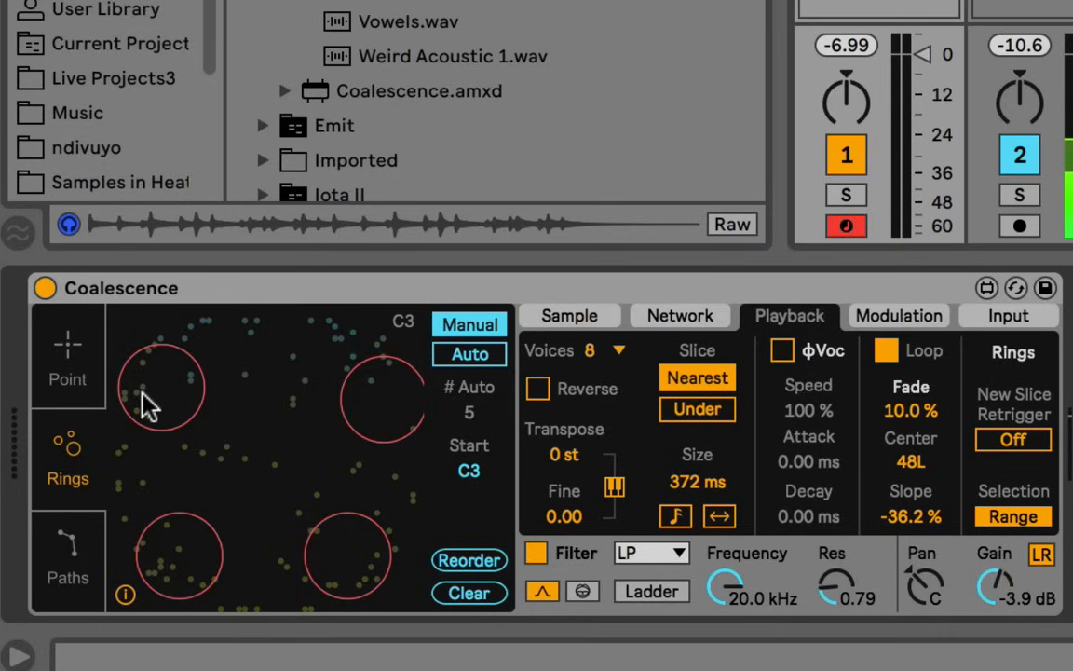
{"action": "left_click", "coordinate": [1008, 522]}
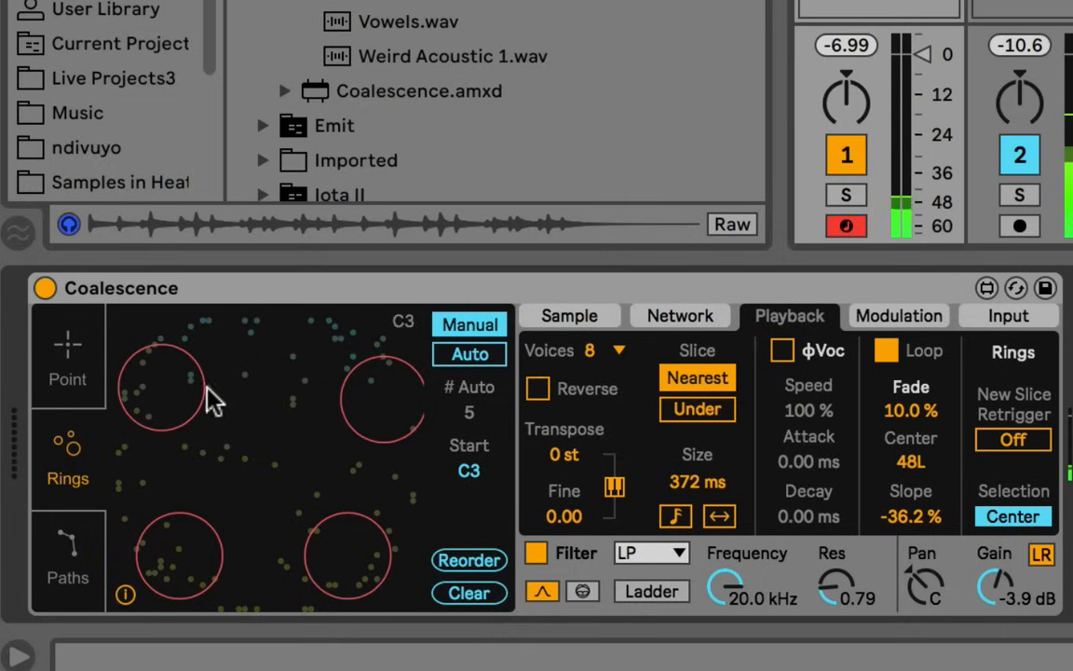
{"action": "left_click", "coordinate": [1011, 514]}
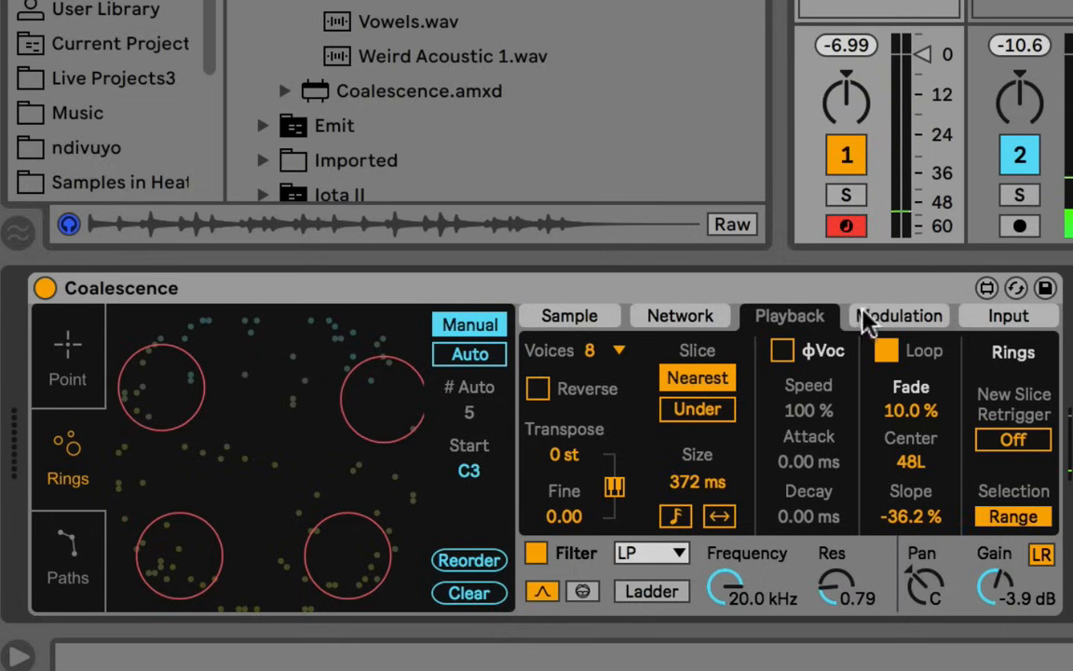
Step: Switch to Paths mode and draw a three-point path for note C, with its last point shifted inward
{"action": "left_click", "coordinate": [74, 550]}
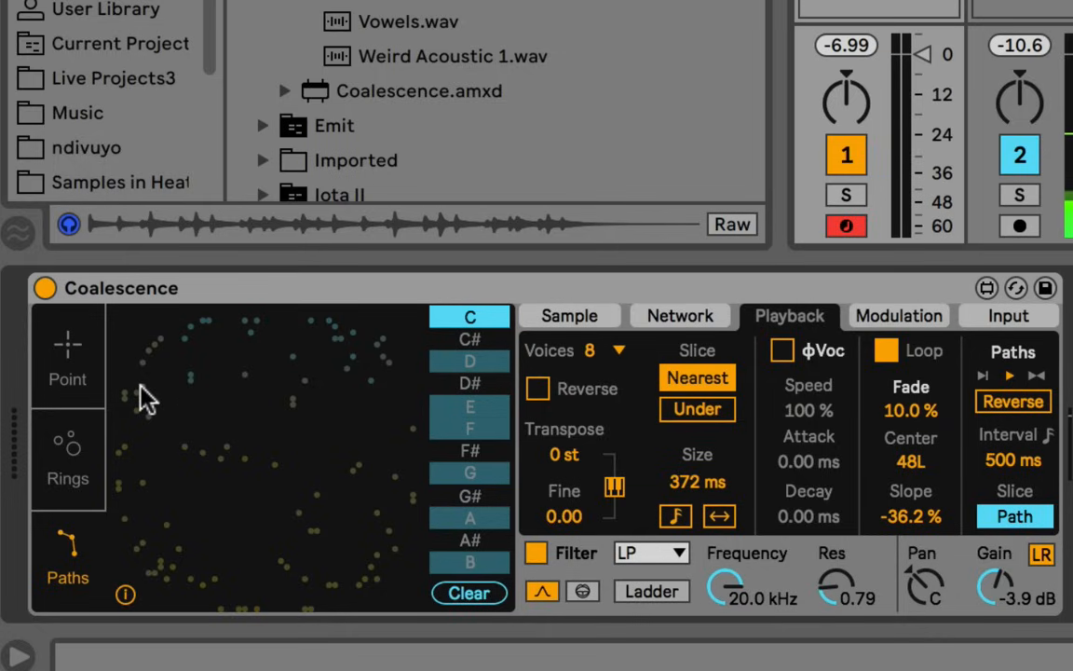
{"action": "left_click", "coordinate": [214, 532]}
{"action": "left_click", "coordinate": [407, 532]}
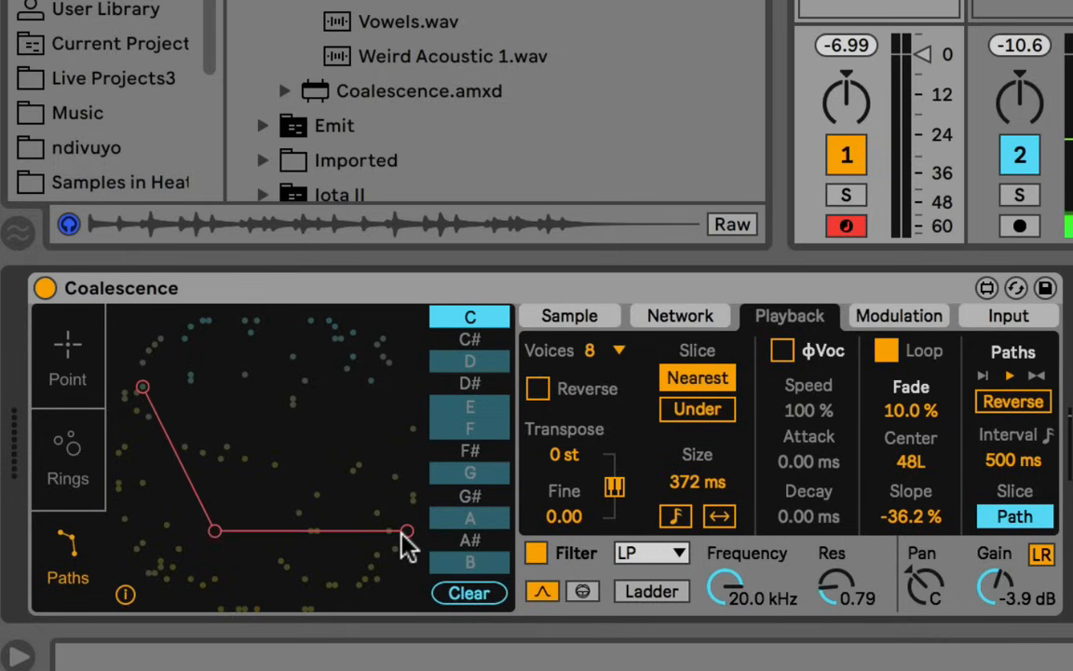
{"action": "left_click_drag", "start_coordinate": [403, 531], "coordinate": [353, 537]}
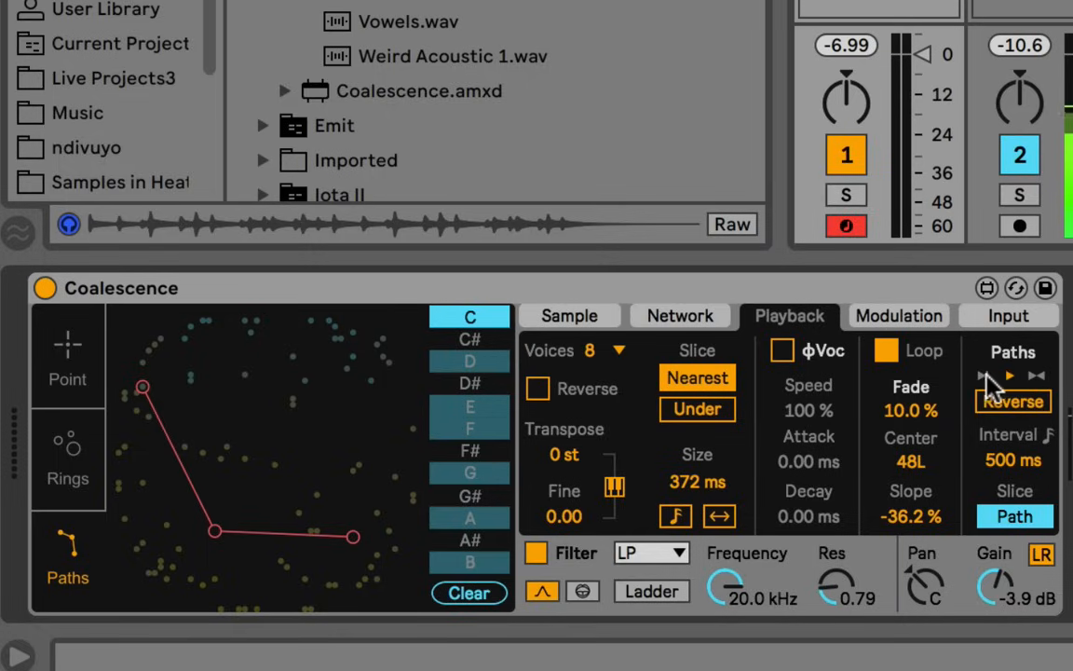
Step: Audition the path in one-shot, looping, ping-pong and reversed playback, ending on forward looping with a 1.83 s interval
{"action": "key", "text": "a"}
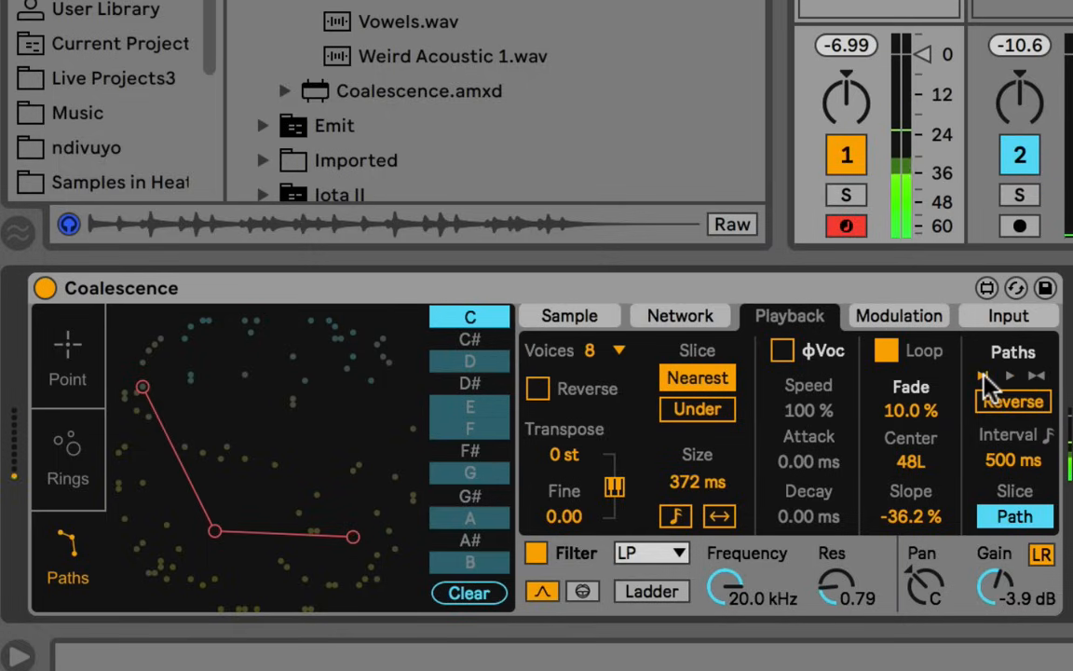
{"action": "left_click", "coordinate": [1006, 376]}
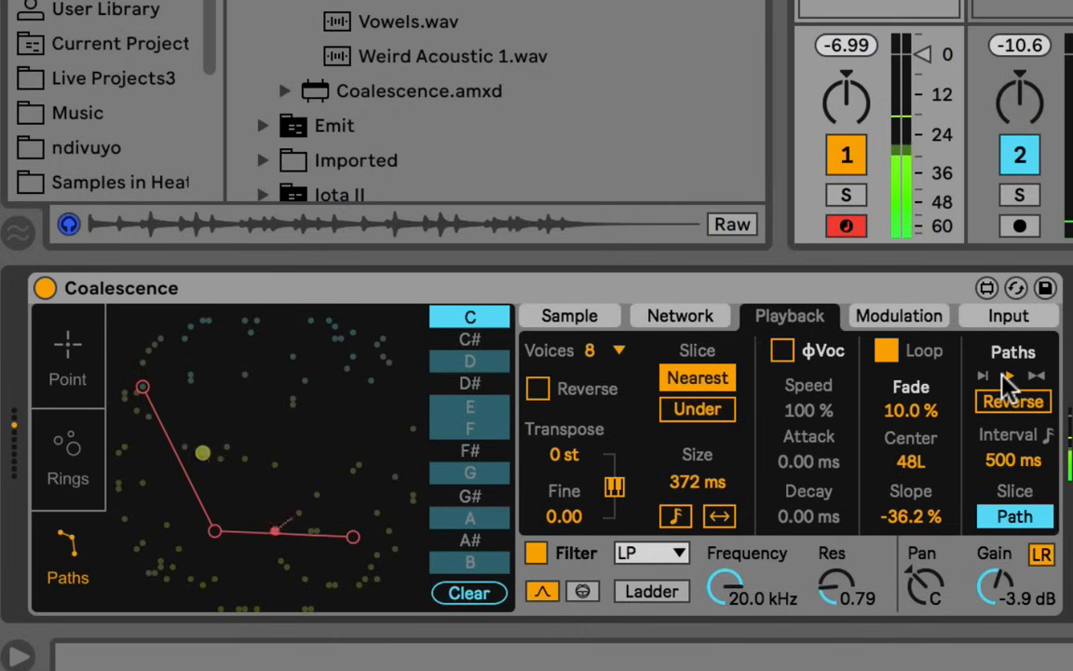
{"action": "left_click", "coordinate": [1037, 376]}
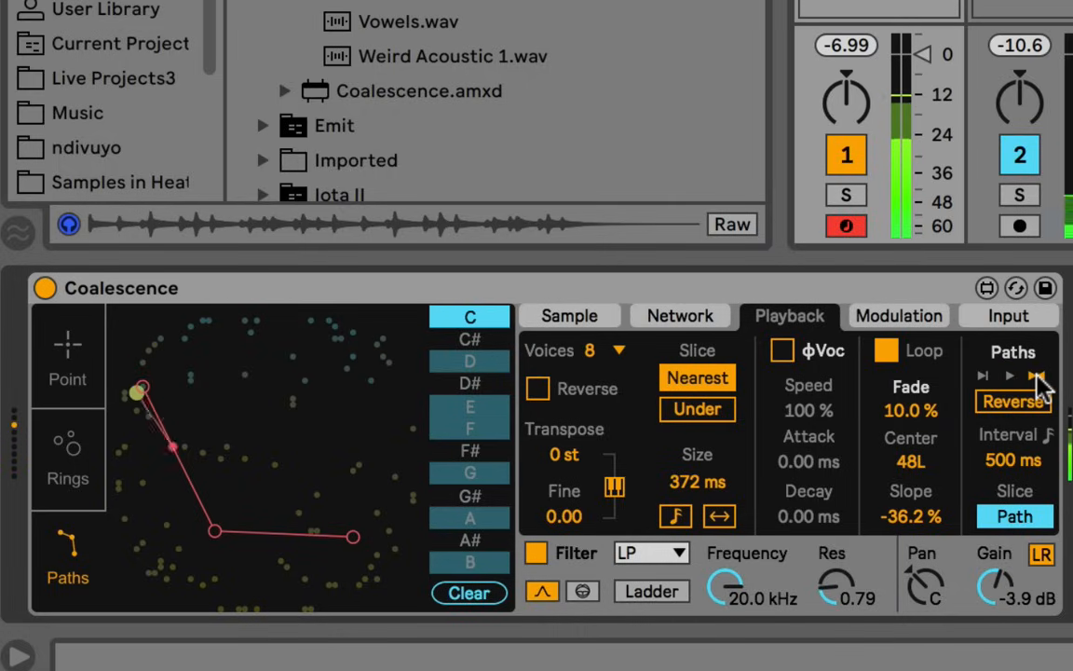
{"action": "left_click", "coordinate": [1013, 400]}
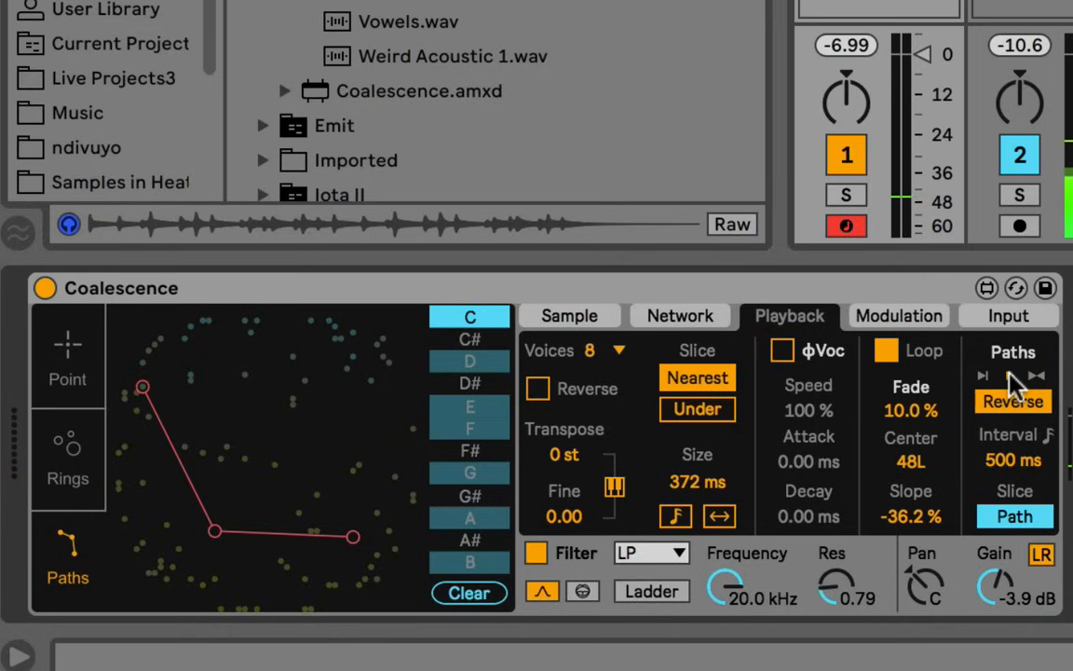
{"action": "left_click", "coordinate": [1009, 373]}
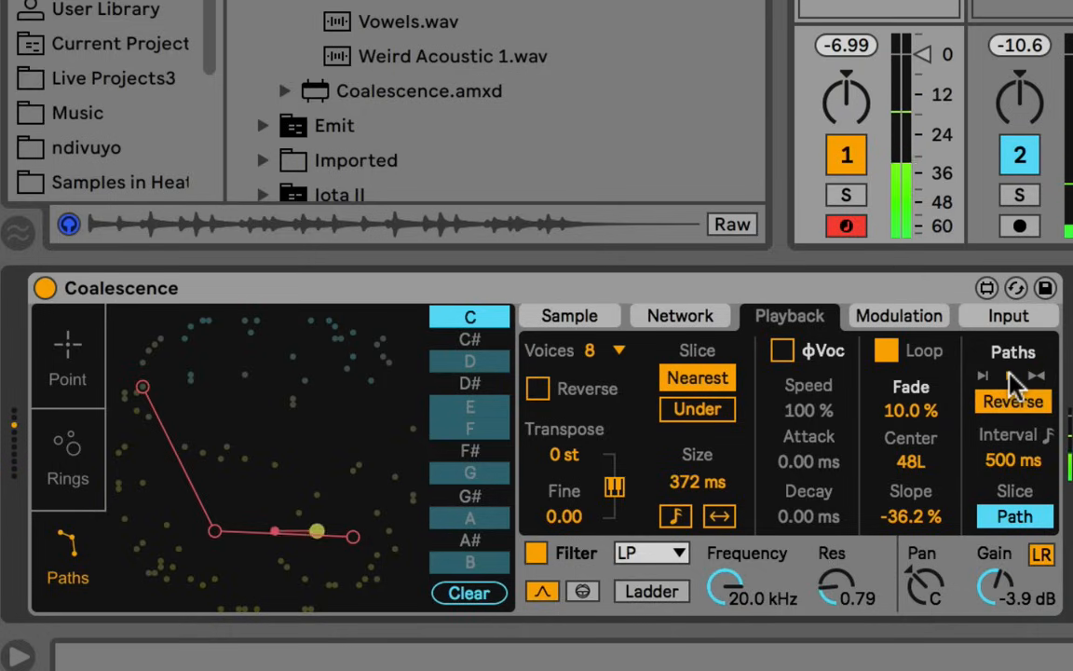
{"action": "left_click", "coordinate": [1012, 401]}
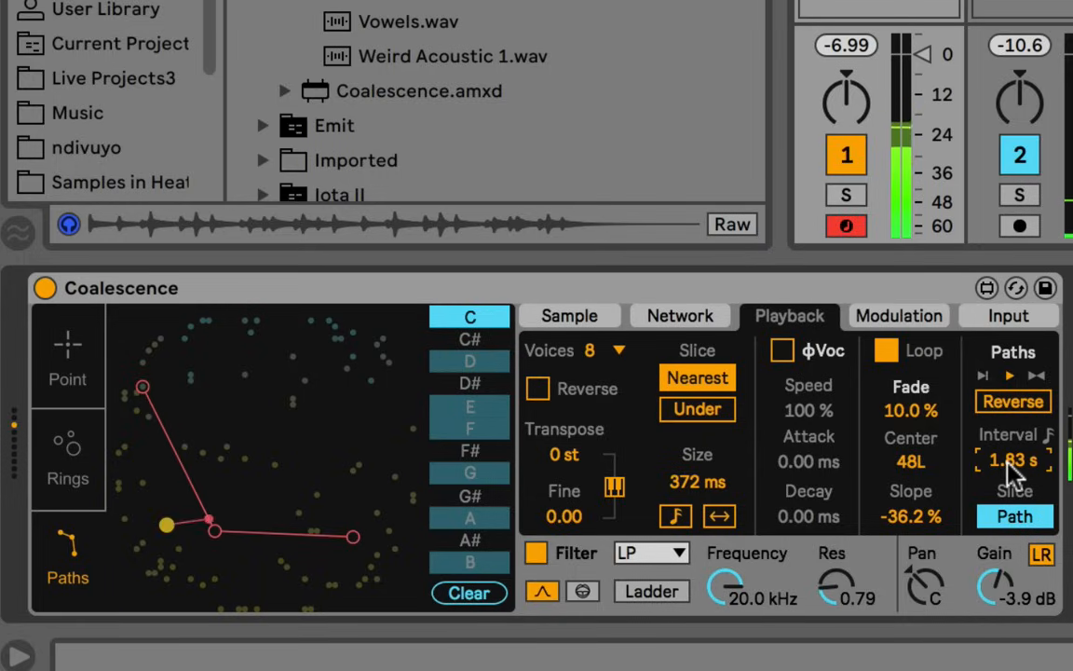
Step: Sync the path interval to tempo at 2n and compare the Points and Path slice options, ending on Path
{"action": "left_click", "coordinate": [1048, 436]}
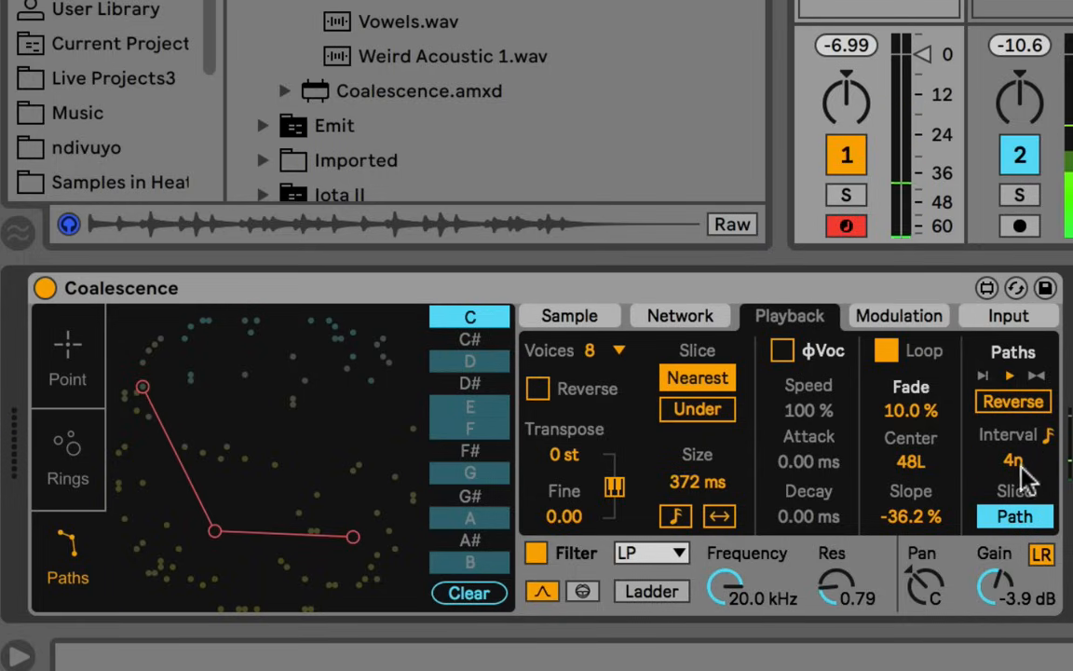
{"action": "left_click", "coordinate": [1015, 460]}
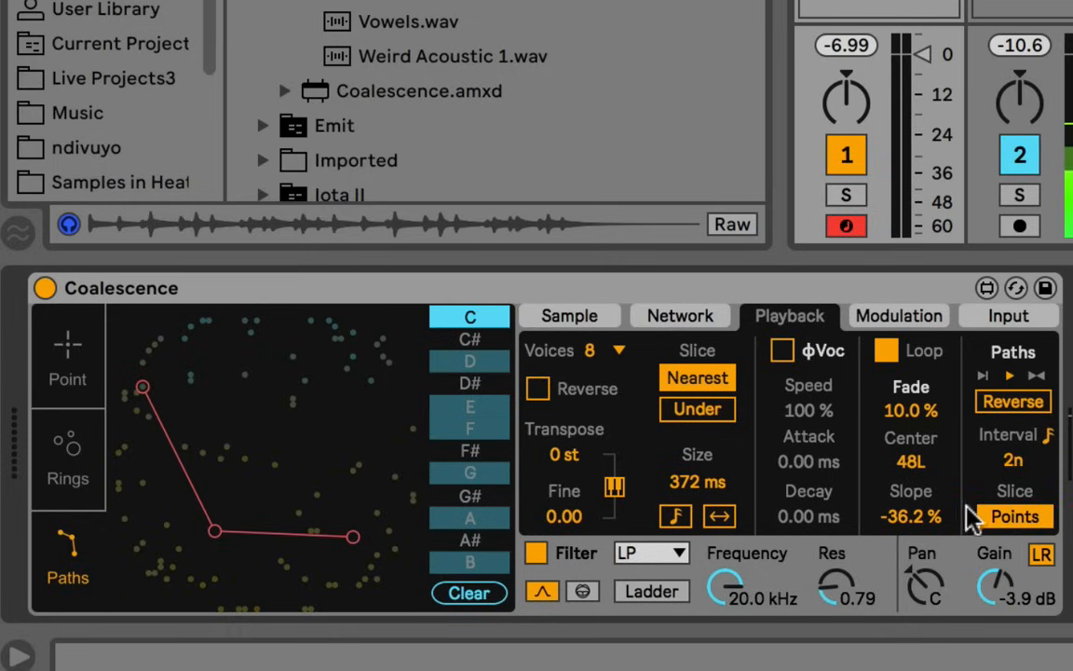
{"action": "left_click", "coordinate": [1013, 517]}
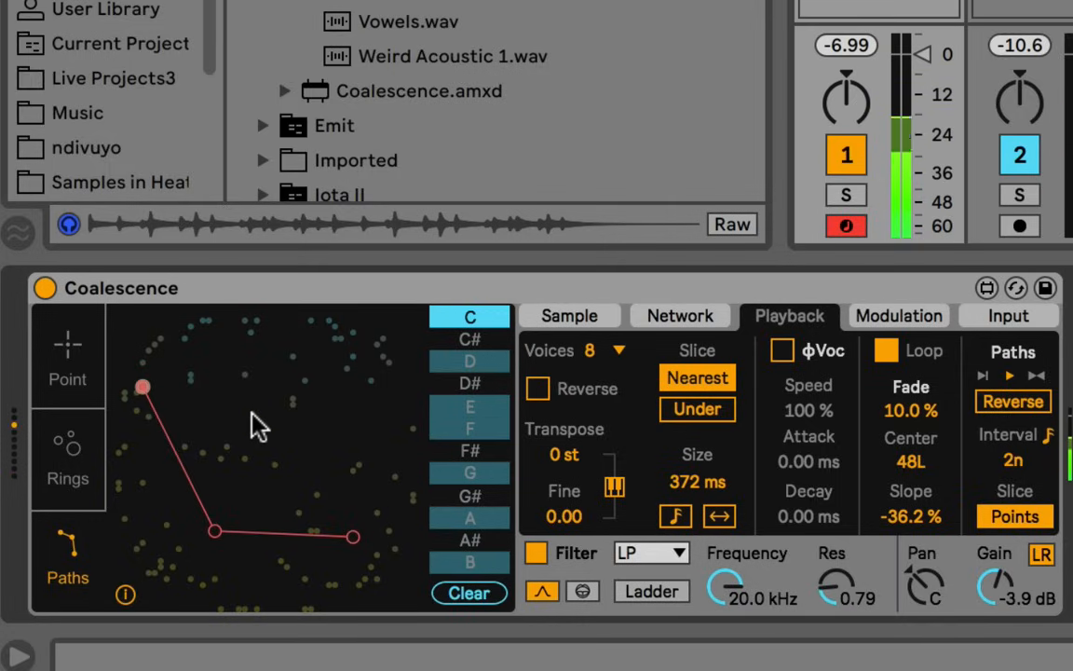
{"action": "left_click", "coordinate": [989, 520]}
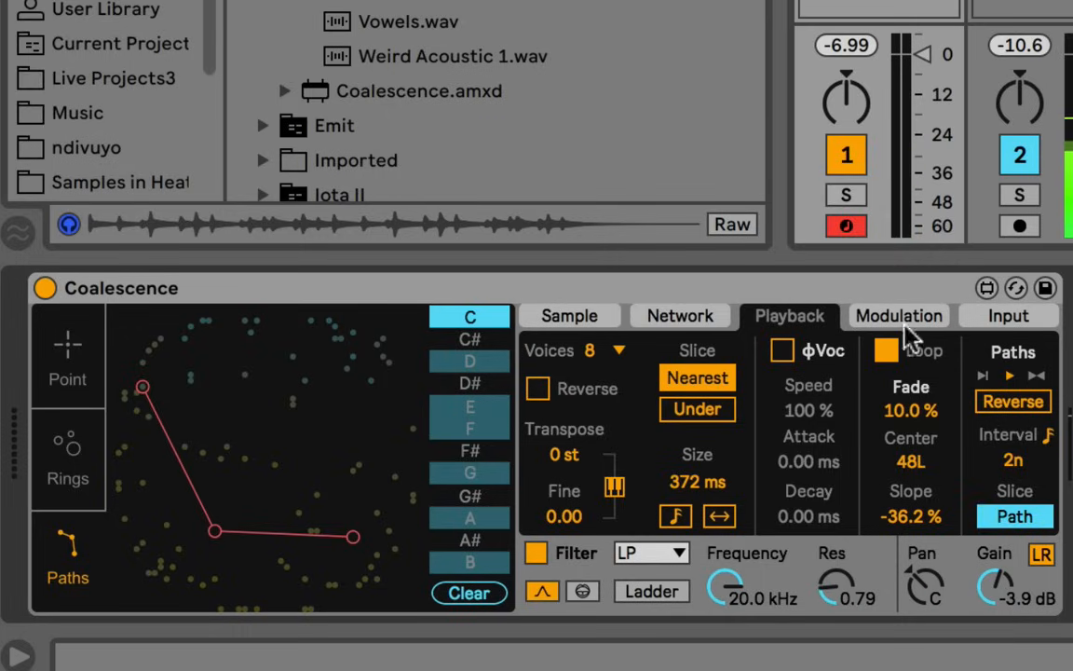
Step: Route LFO 1's Dest A to Pitch in the modulation matrix with an amount of -11.0 %
{"action": "left_click", "coordinate": [886, 317]}
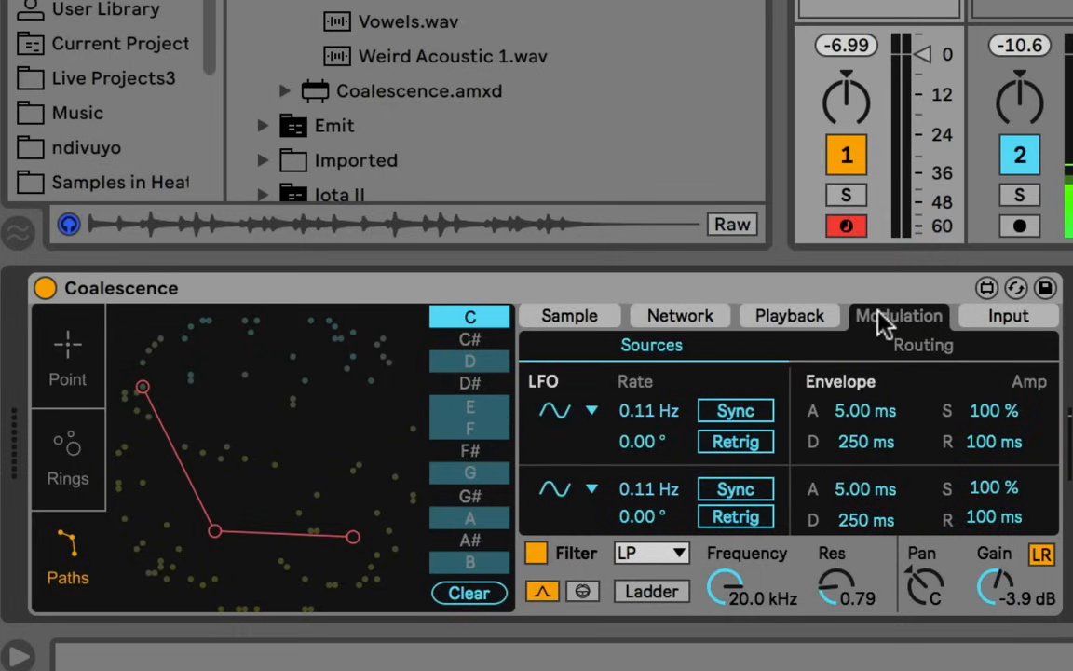
{"action": "left_click", "coordinate": [790, 320]}
{"action": "left_click", "coordinate": [876, 319]}
{"action": "left_click", "coordinate": [880, 352]}
{"action": "left_click", "coordinate": [617, 412]}
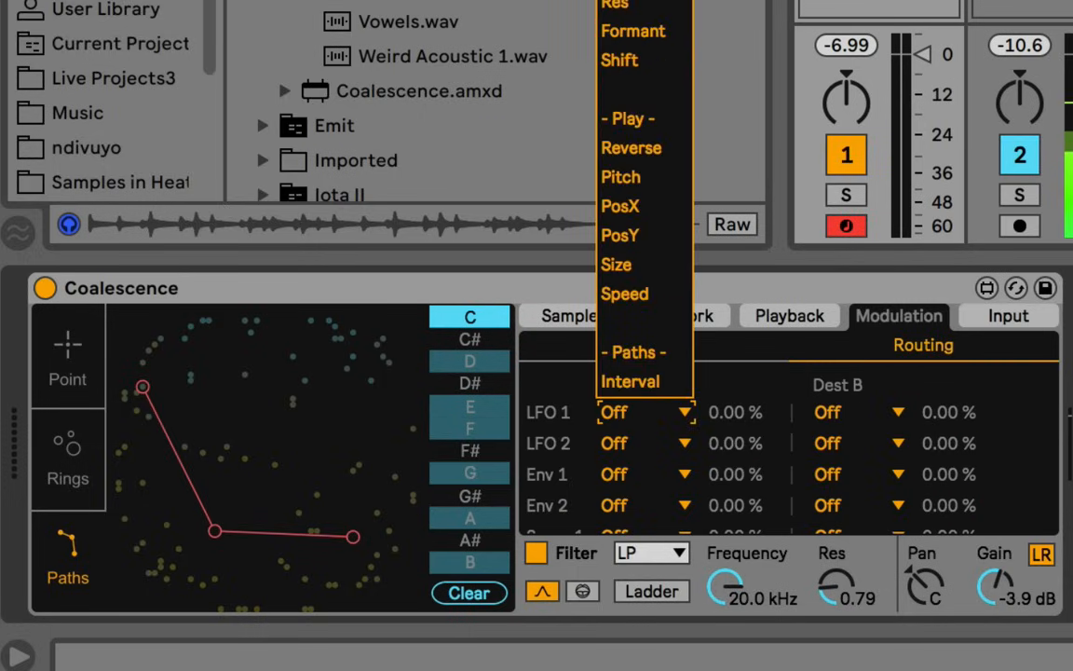
{"action": "left_click", "coordinate": [628, 414]}
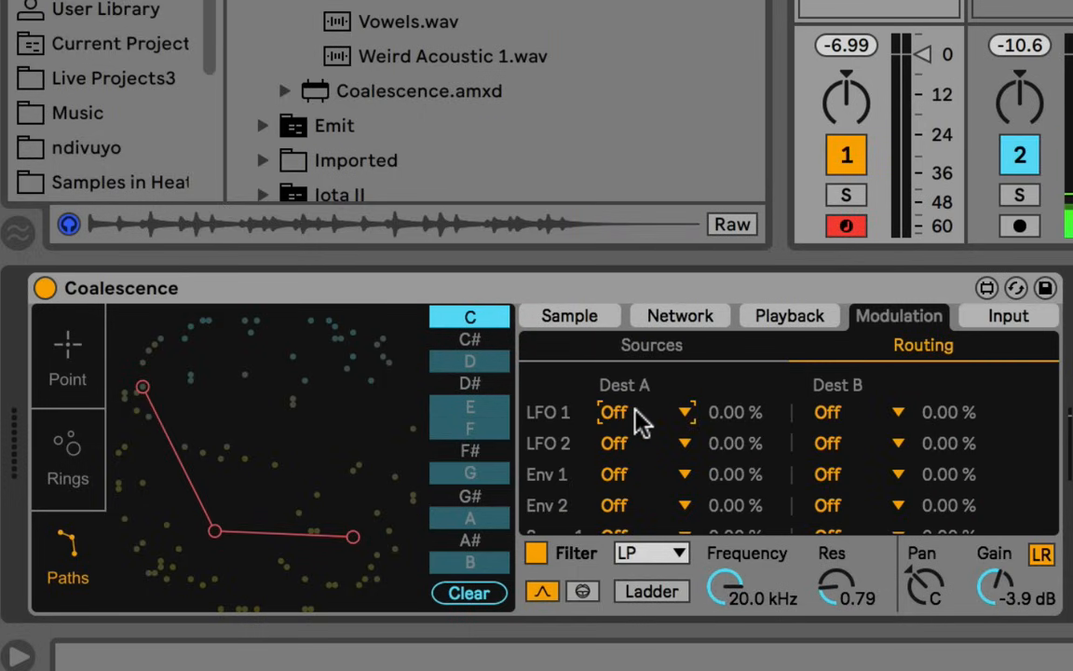
{"action": "left_click", "coordinate": [647, 422]}
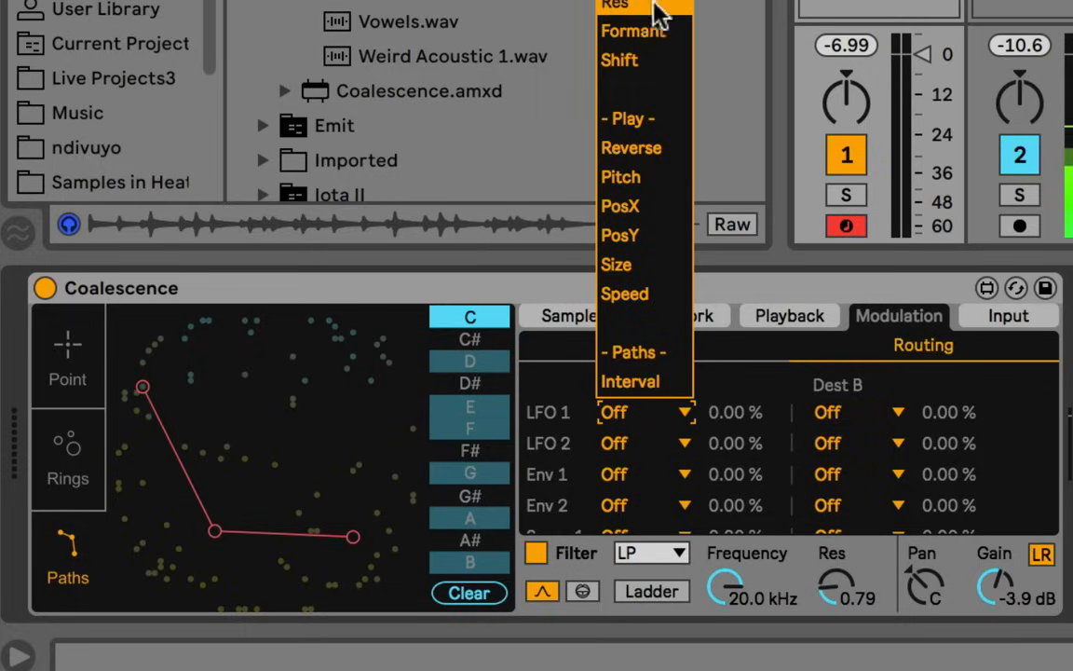
{"action": "left_click", "coordinate": [650, 177]}
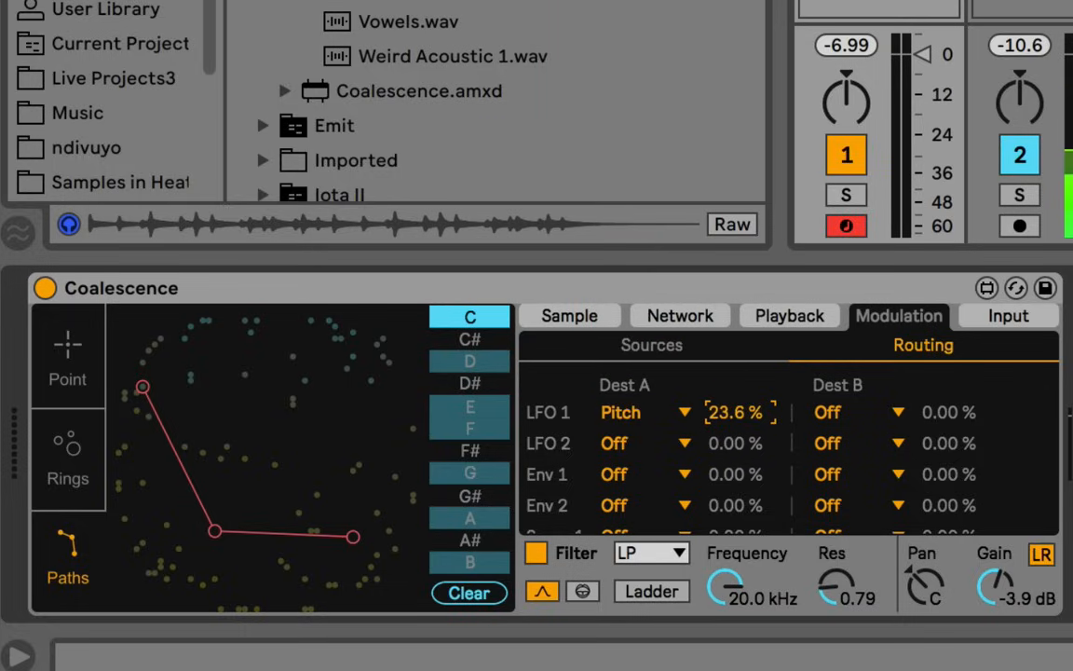
{"action": "left_click_drag", "start_coordinate": [740, 413], "coordinate": [739, 456]}
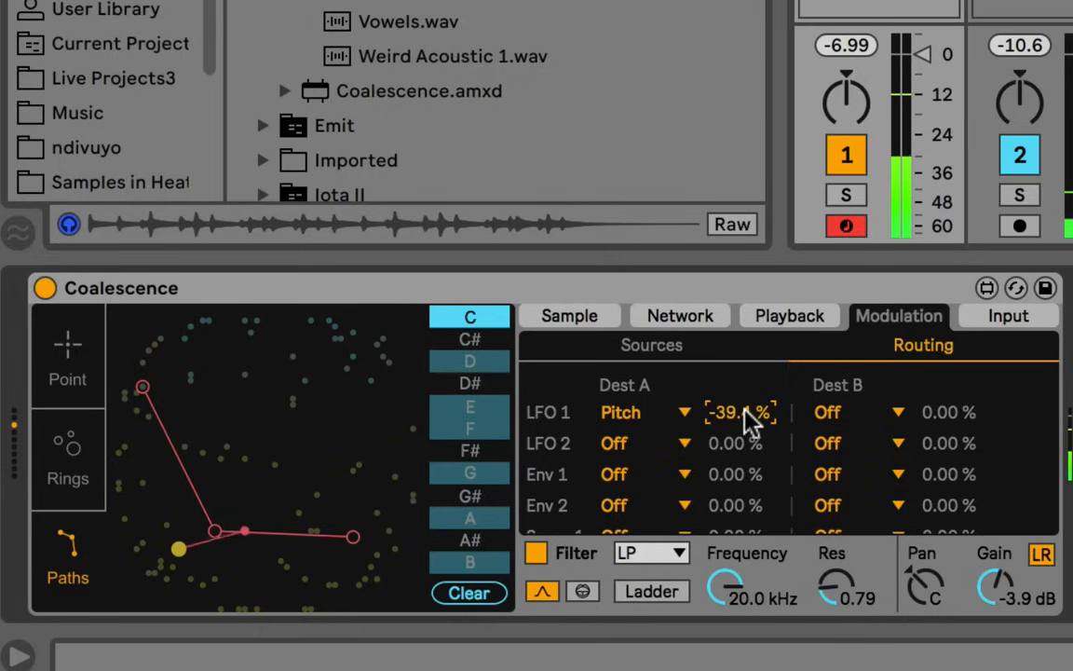
{"action": "left_click_drag", "start_coordinate": [750, 421], "coordinate": [750, 401]}
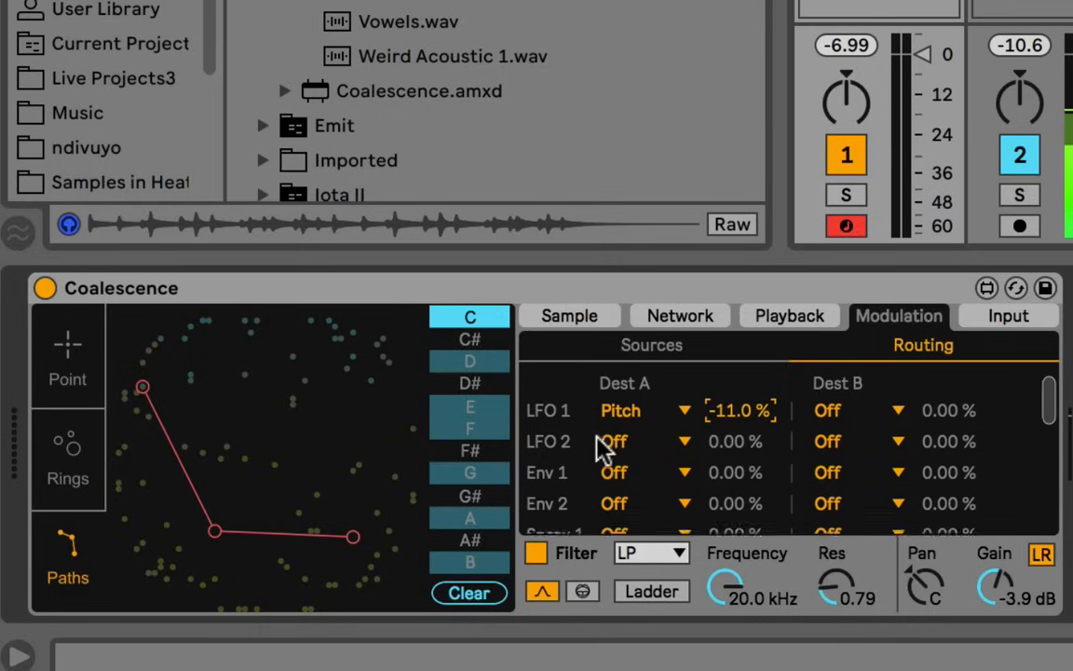
Step: Route Spray 1's Dest A to Pan with an amount of 45.7 %
{"action": "scroll", "coordinate": [604, 444], "scroll_direction": "down", "scroll_amount": 5}
{"action": "scroll", "coordinate": [606, 461], "scroll_direction": "up", "scroll_amount": 1}
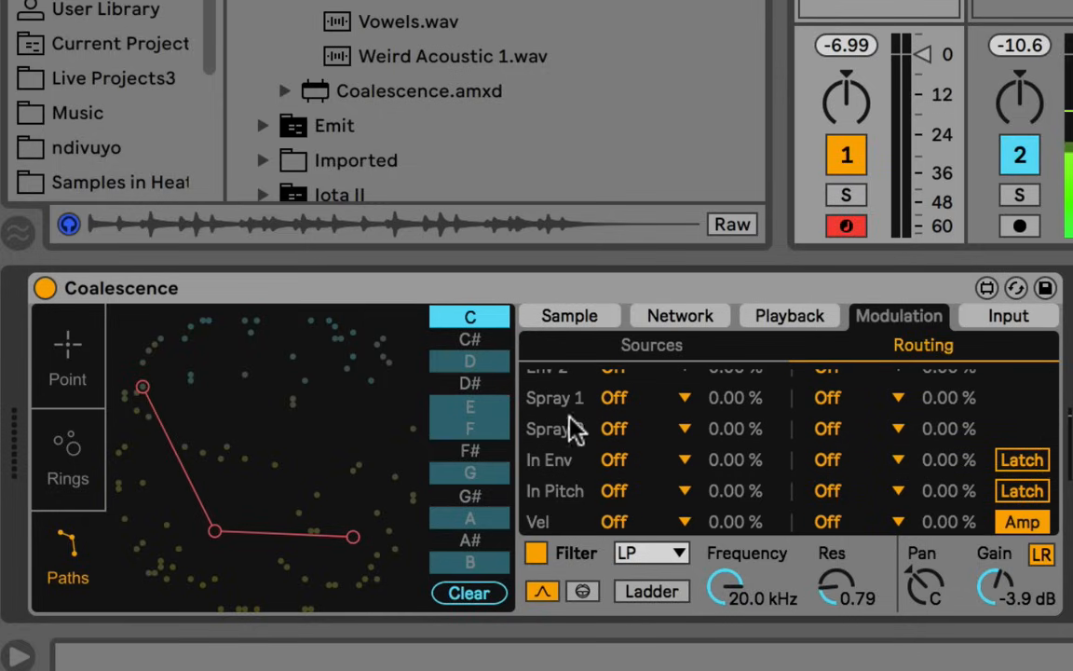
{"action": "left_click", "coordinate": [611, 399]}
{"action": "left_click", "coordinate": [607, 395]}
{"action": "left_click", "coordinate": [608, 395]}
{"action": "left_click", "coordinate": [607, 396]}
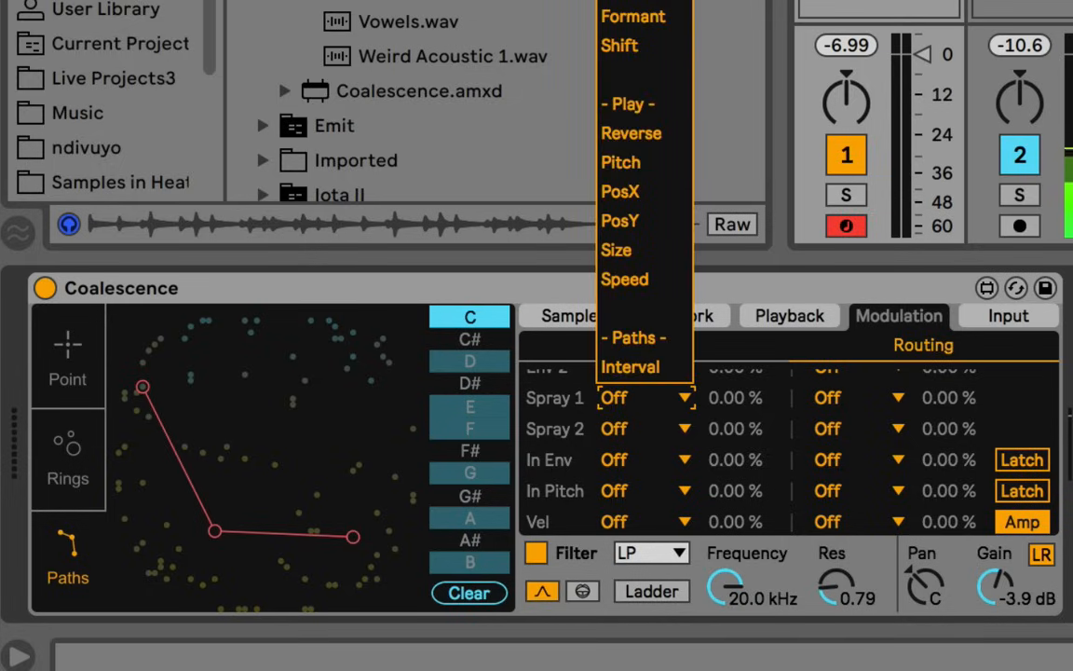
{"action": "left_click", "coordinate": [615, 2]}
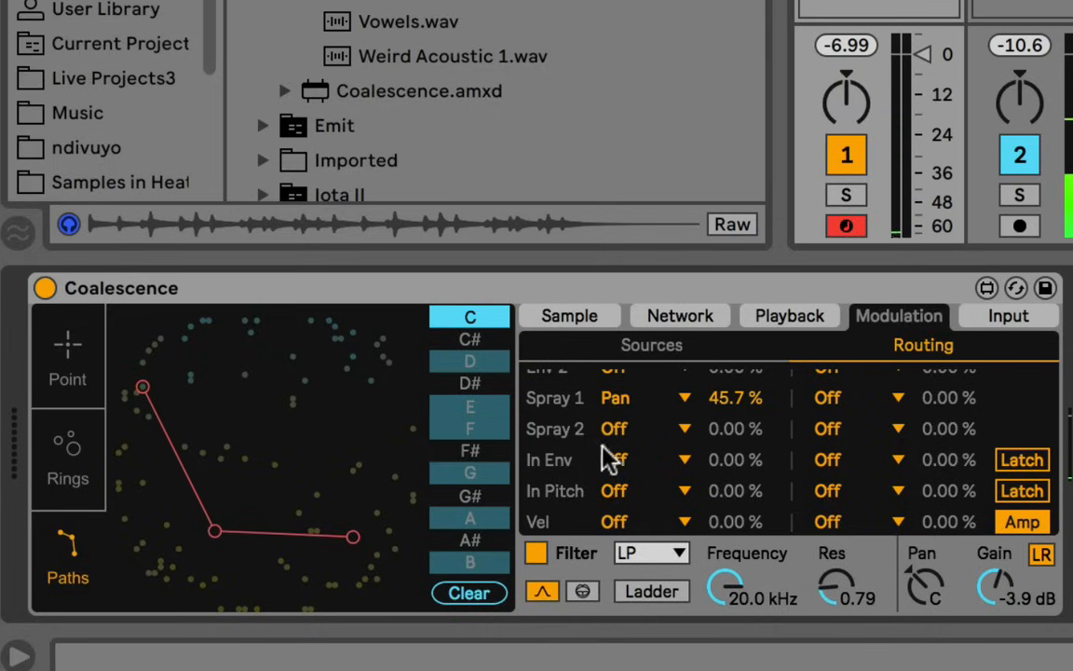
Step: Examine the remaining modulation routing sources from Spray 2 to Mod, including the input Latch options and the velocity Amp option
{"action": "scroll", "coordinate": [587, 452], "scroll_direction": "down", "scroll_amount": 2}
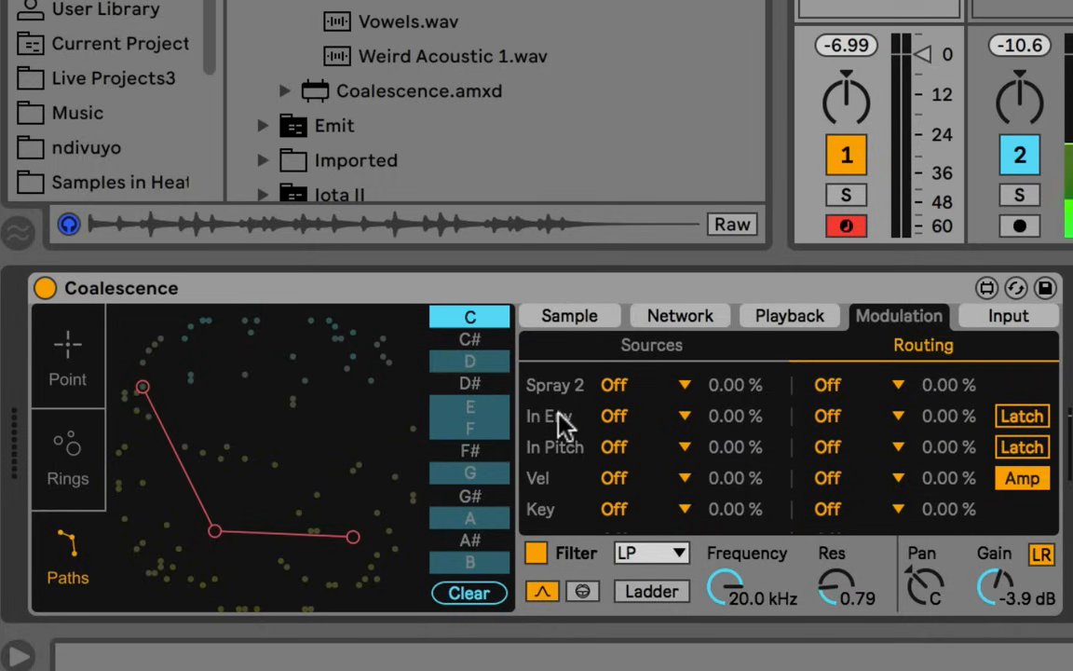
{"action": "scroll", "coordinate": [575, 445], "scroll_direction": "down", "scroll_amount": 1}
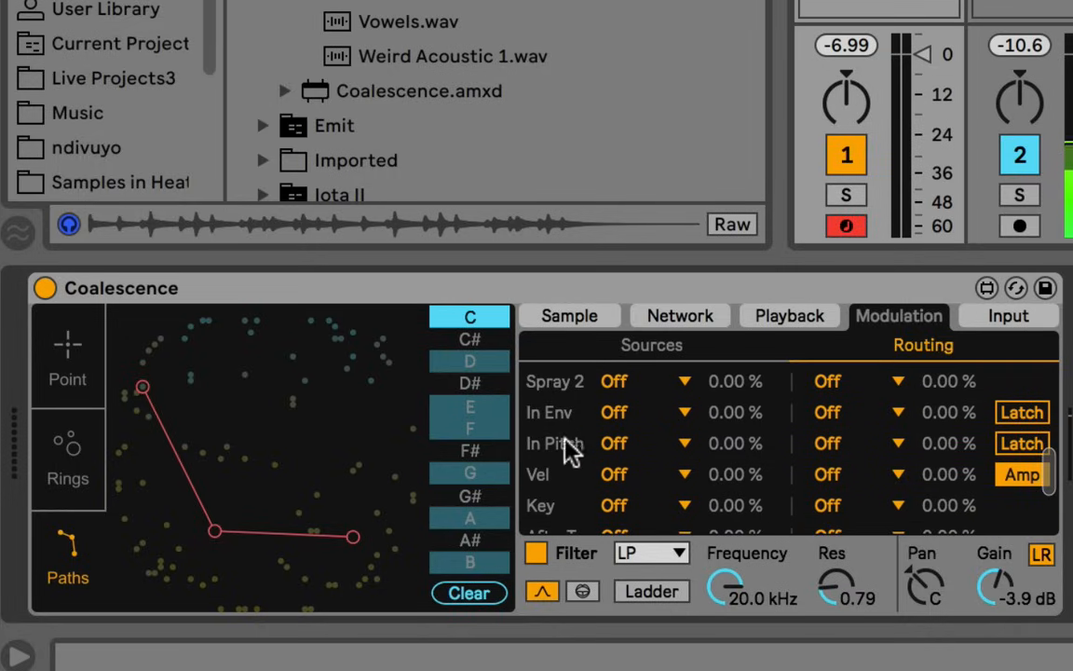
{"action": "scroll", "coordinate": [575, 439], "scroll_direction": "down", "scroll_amount": 3}
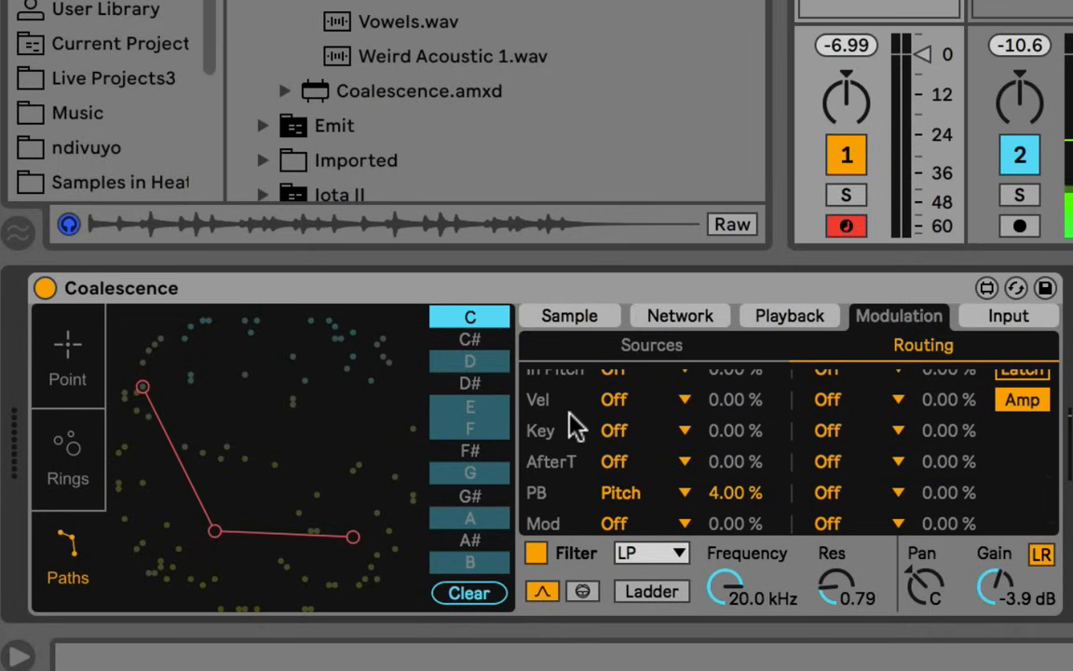
{"action": "scroll", "coordinate": [578, 410], "scroll_direction": "up", "scroll_amount": 2}
{"action": "scroll", "coordinate": [574, 395], "scroll_direction": "up", "scroll_amount": 1}
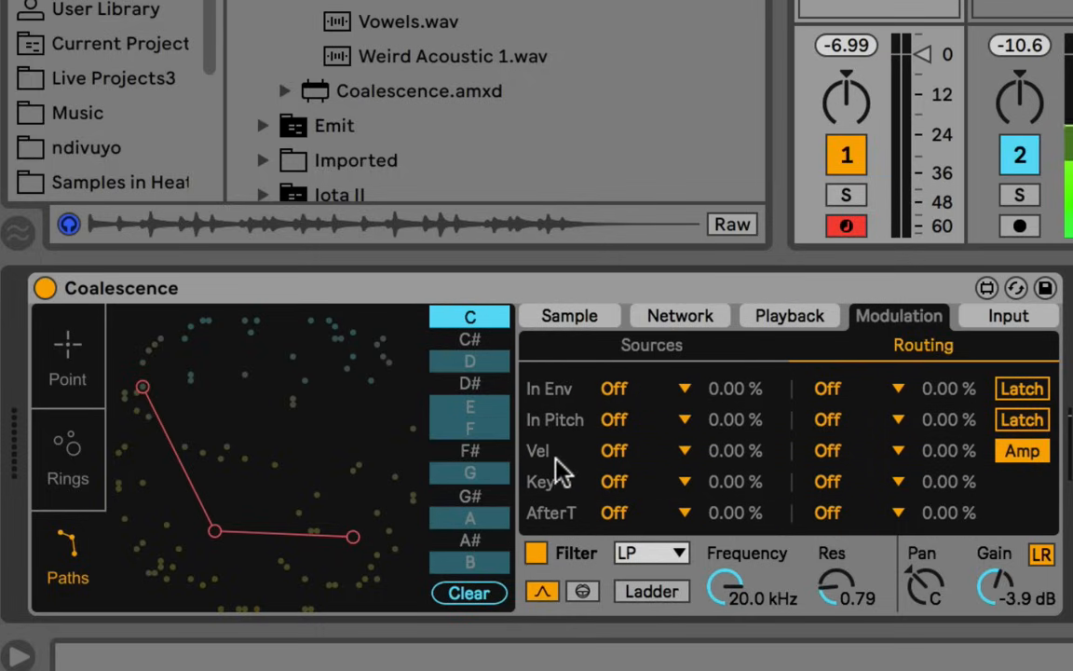
{"action": "scroll", "coordinate": [620, 469], "scroll_direction": "down", "scroll_amount": 2}
{"action": "scroll", "coordinate": [618, 470], "scroll_direction": "up", "scroll_amount": 3}
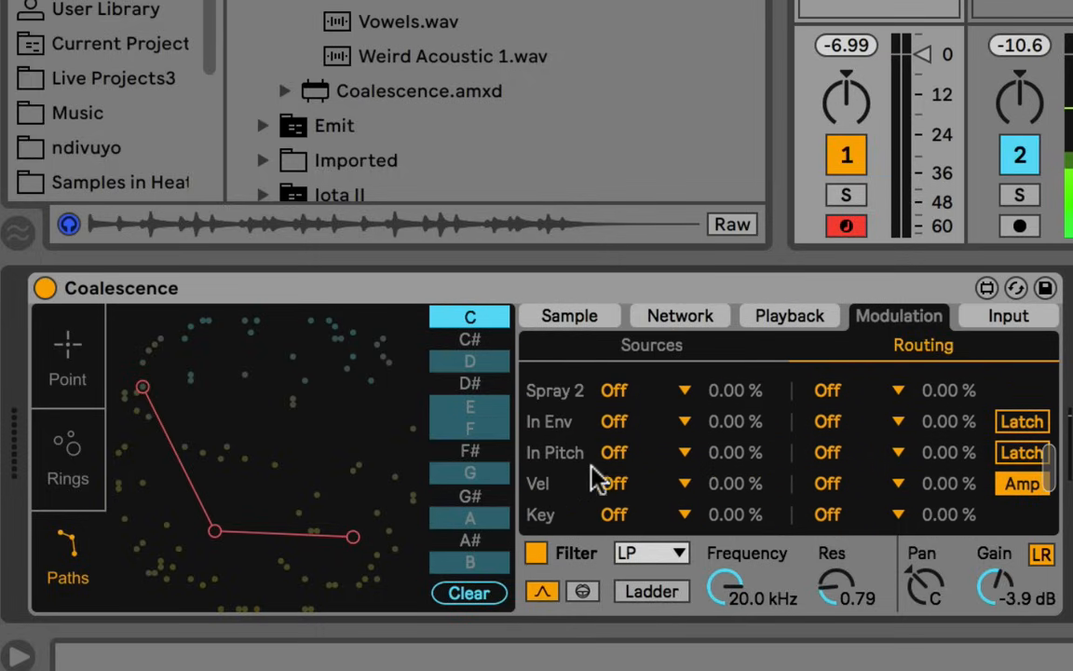
{"action": "scroll", "coordinate": [591, 419], "scroll_direction": "down", "scroll_amount": 1}
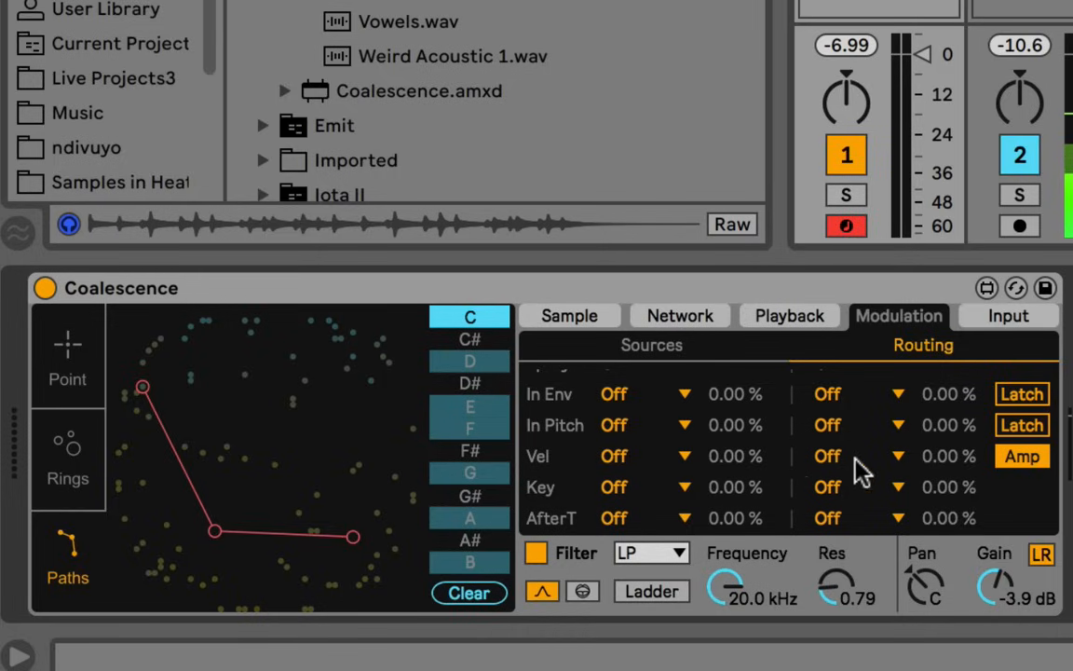
{"action": "left_click", "coordinate": [1030, 461]}
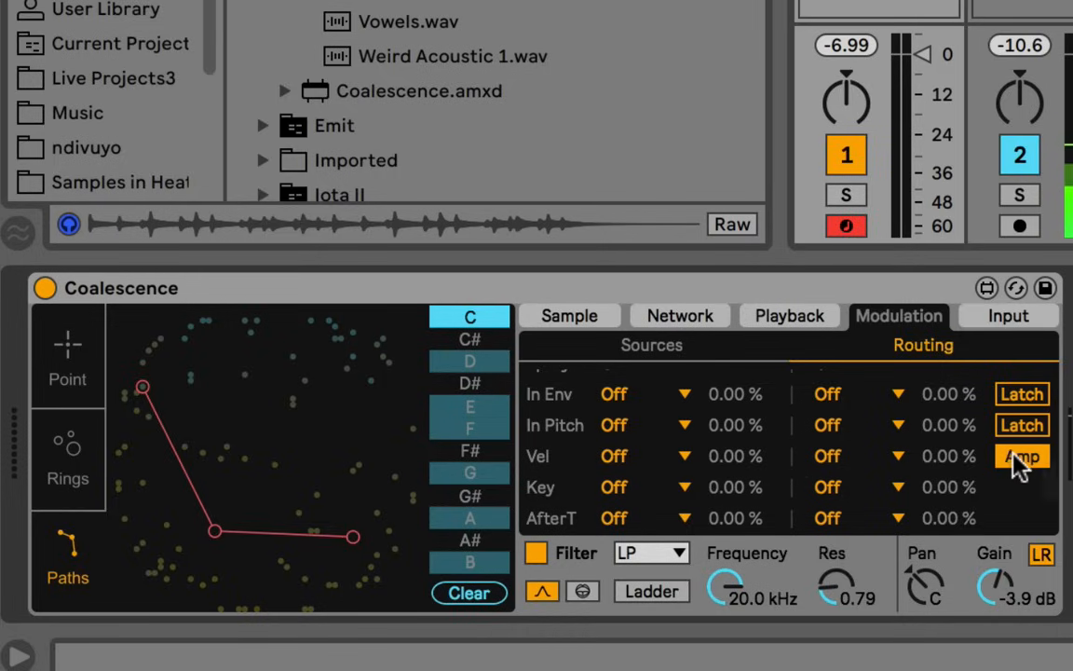
Step: Examine the Vel, Key, AfterT, PB and Mod routing rows, including the Dest A options for pitch bend
{"action": "scroll", "coordinate": [637, 461], "scroll_direction": "down", "scroll_amount": 1}
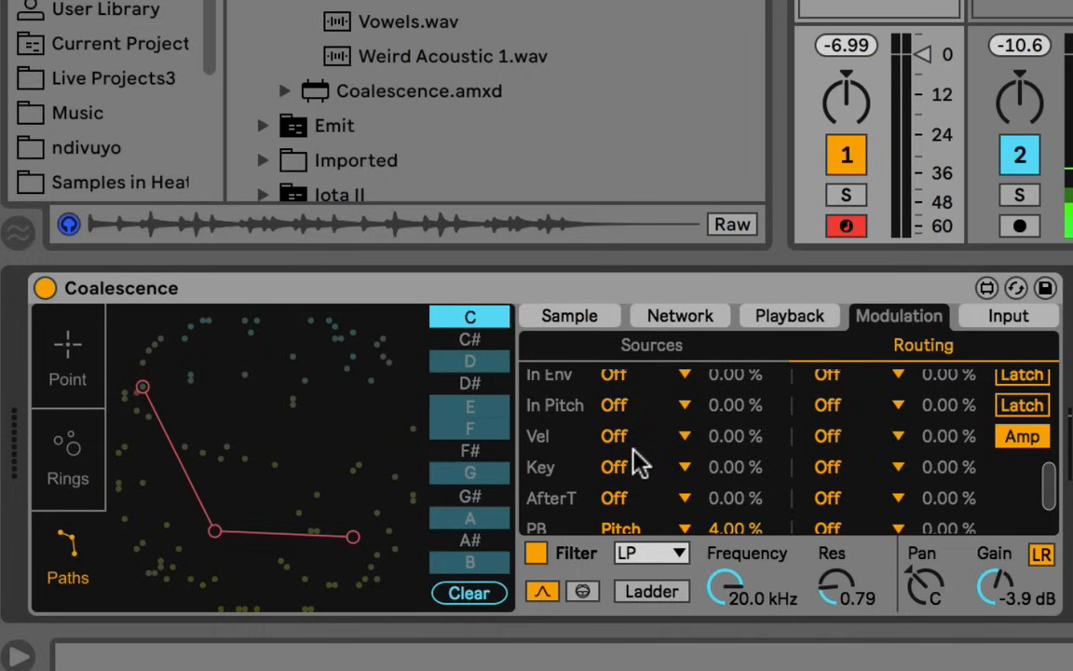
{"action": "left_click", "coordinate": [641, 441]}
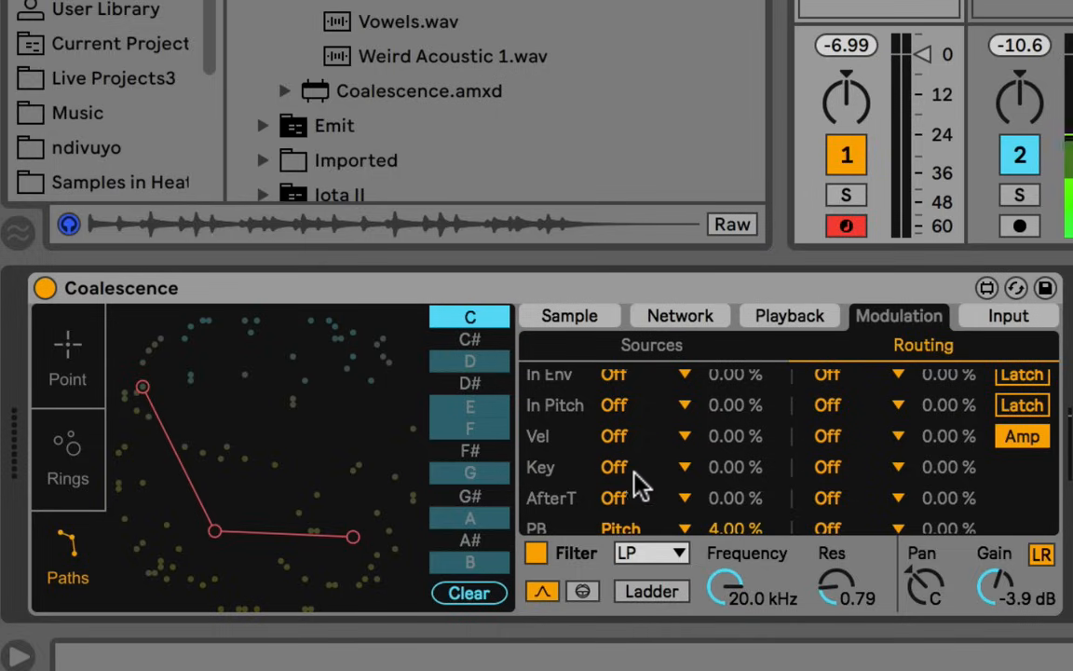
{"action": "scroll", "coordinate": [633, 482], "scroll_direction": "down", "scroll_amount": 2}
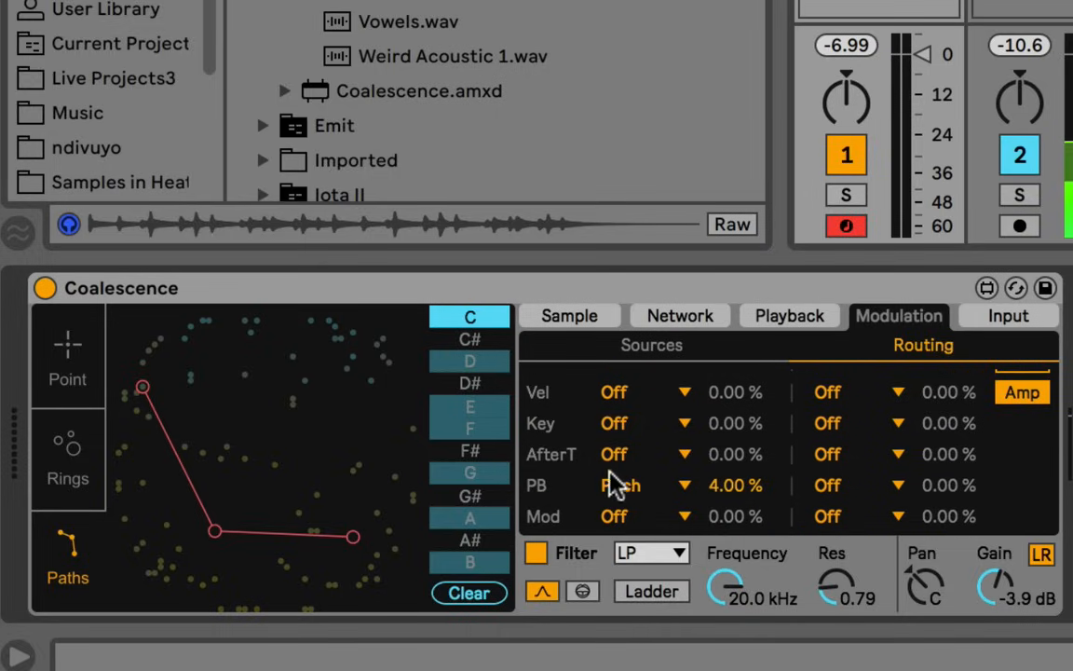
{"action": "left_click", "coordinate": [622, 515]}
{"action": "left_click", "coordinate": [621, 518]}
{"action": "left_click", "coordinate": [664, 495]}
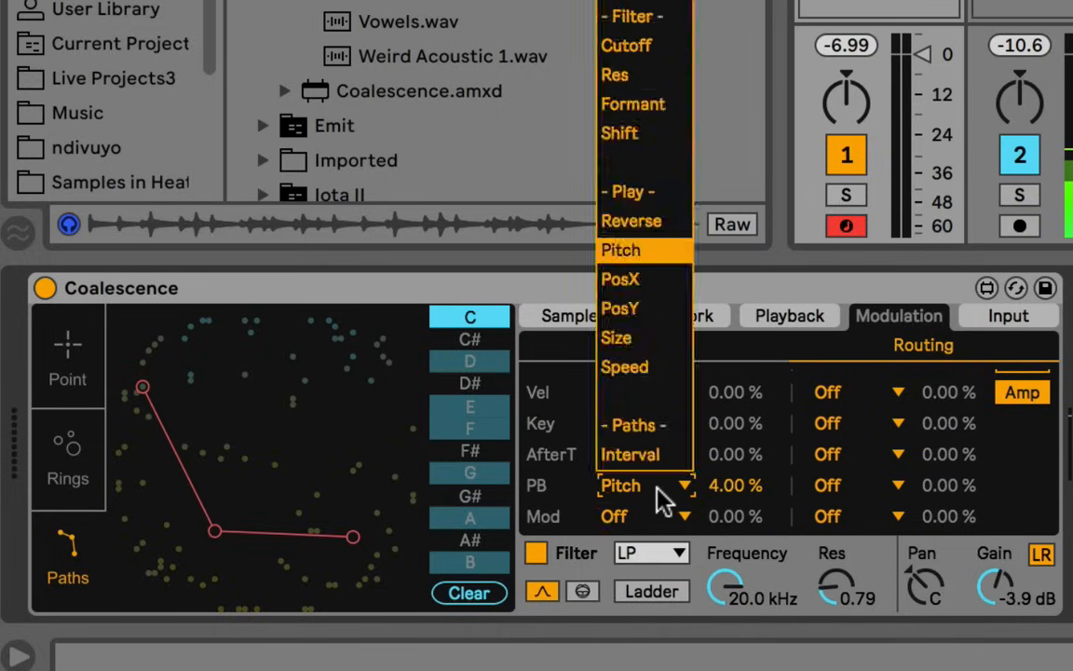
{"action": "left_click", "coordinate": [663, 496]}
{"action": "scroll", "coordinate": [664, 512], "scroll_direction": "up", "scroll_amount": 8}
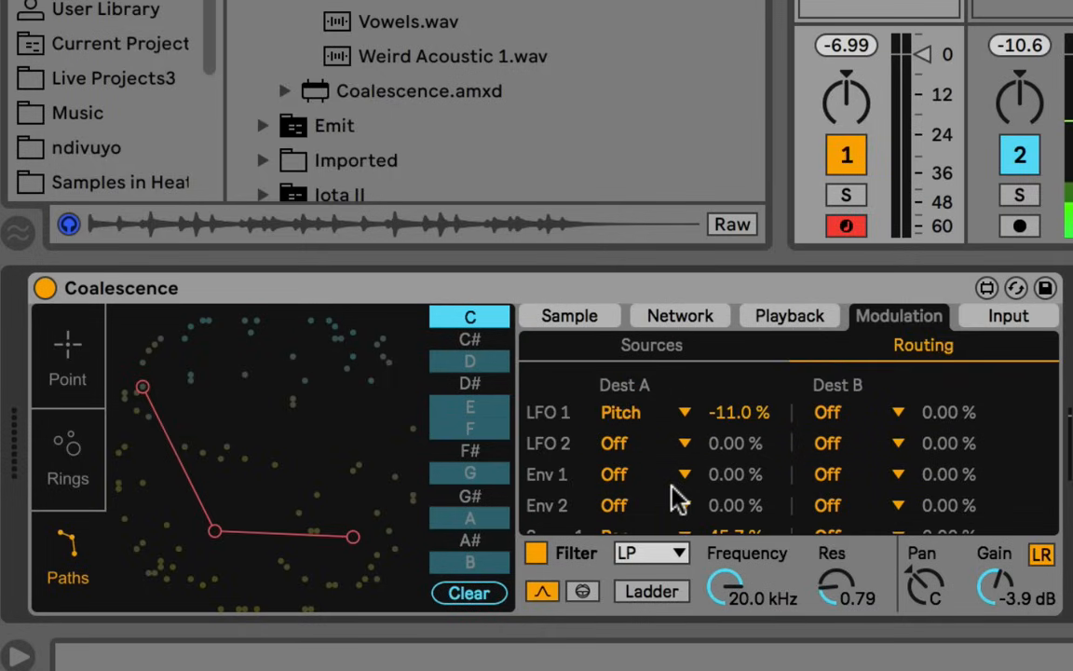
Step: Set the device's audio input to the Voice track, keeping the Post Mixer tap point
{"action": "left_click", "coordinate": [1008, 316]}
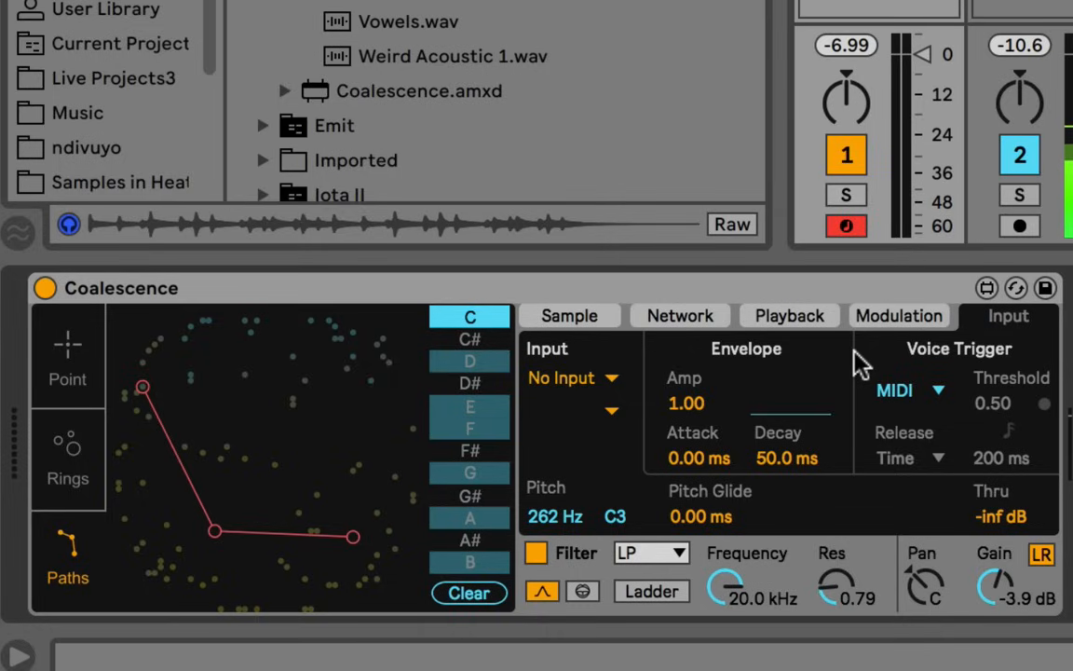
{"action": "left_click", "coordinate": [596, 378]}
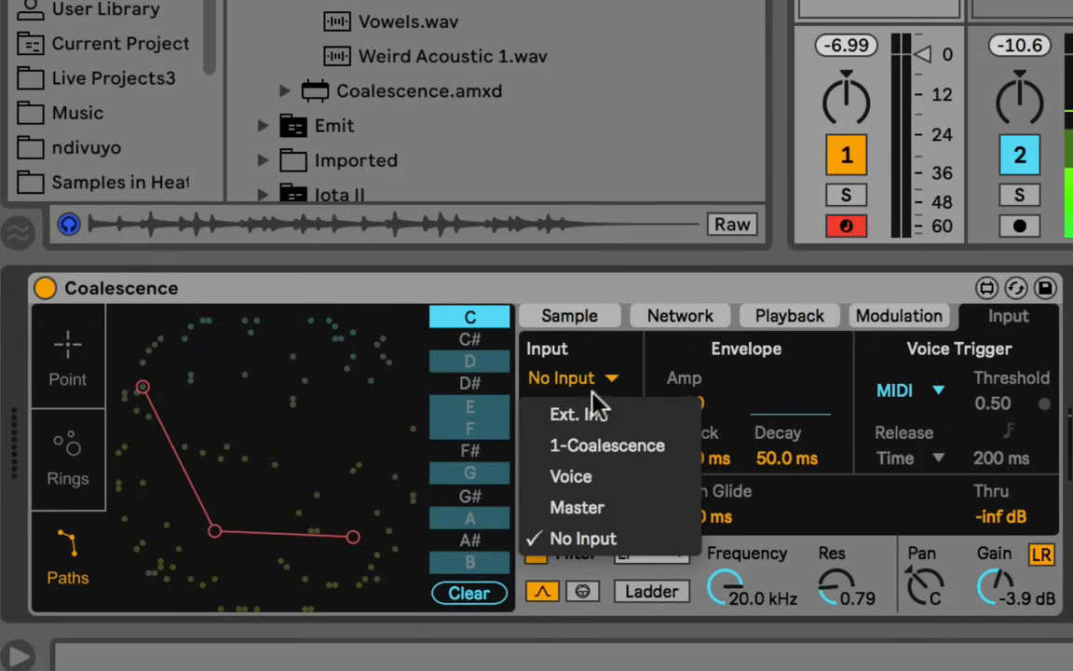
{"action": "left_click", "coordinate": [605, 475]}
{"action": "left_click", "coordinate": [578, 417]}
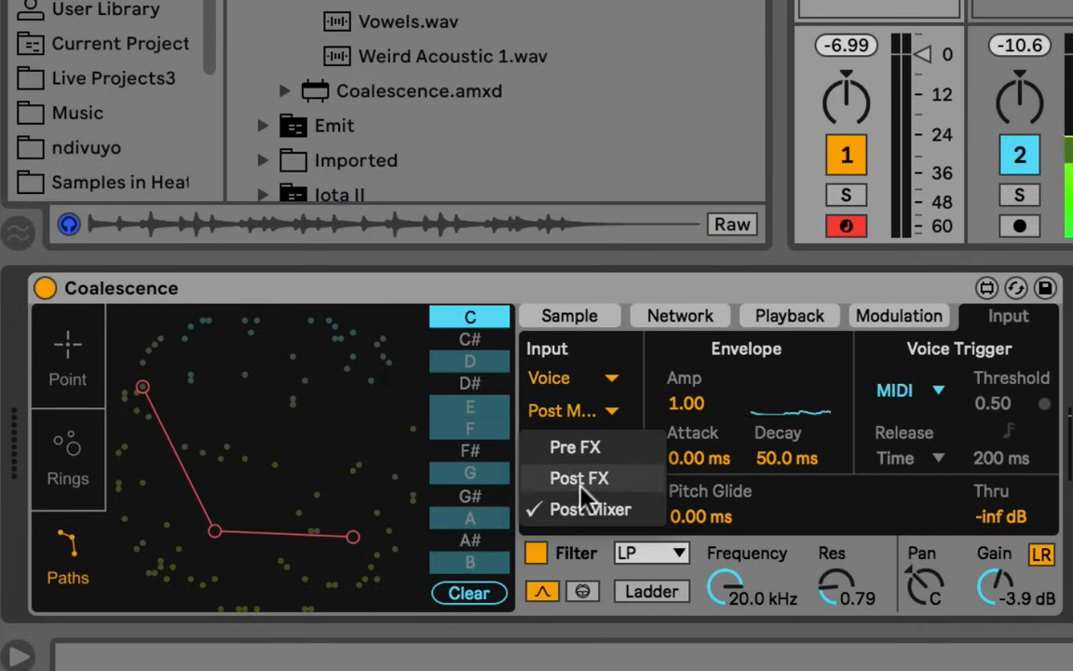
{"action": "left_click", "coordinate": [584, 384]}
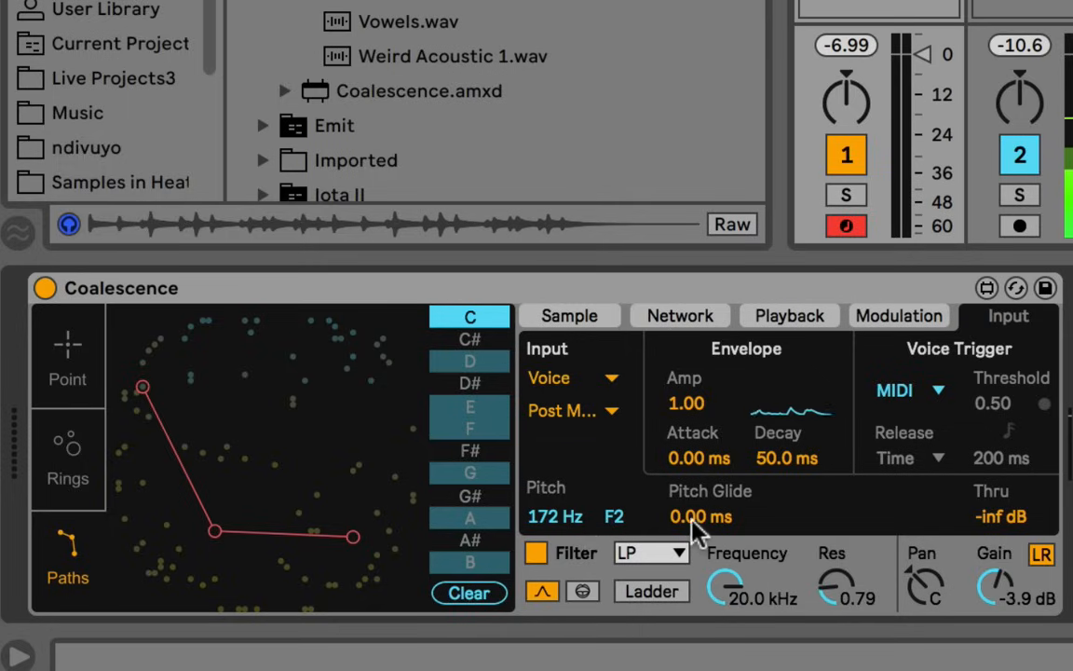
Step: Set the input envelope's Amp to 4.91 and its Decay to 120 ms
{"action": "mouse_move", "coordinate": [694, 524]}
{"action": "left_mouse_down"}
{"action": "mouse_move", "coordinate": [694, 498]}
{"action": "mouse_move", "coordinate": [694, 524]}
{"action": "left_mouse_up"}
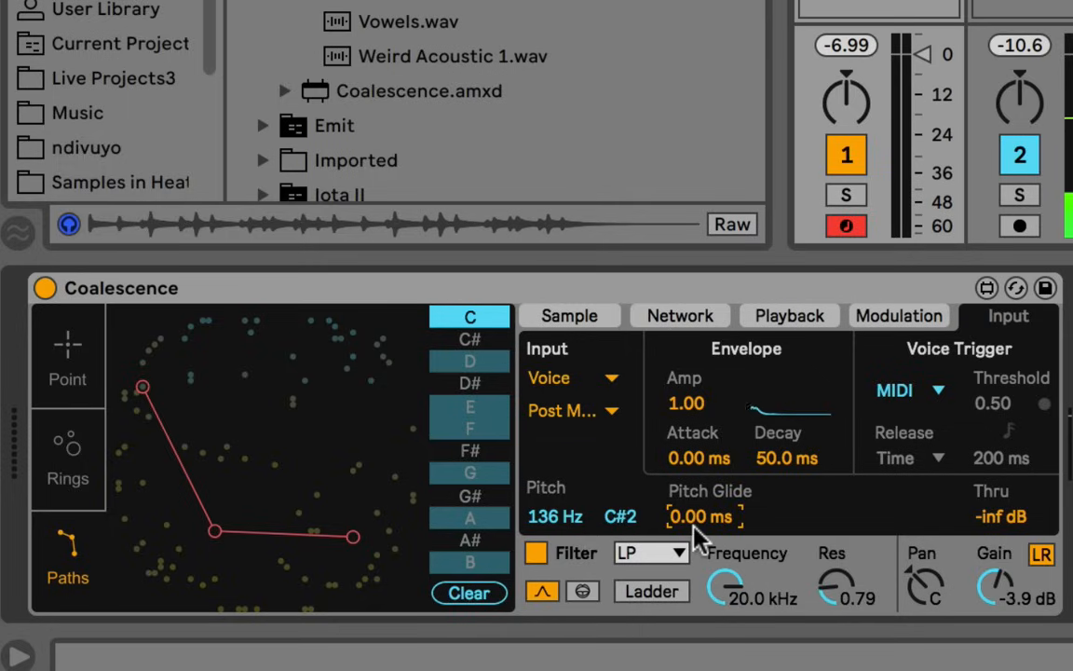
{"action": "left_click_drag", "start_coordinate": [695, 411], "coordinate": [695, 289]}
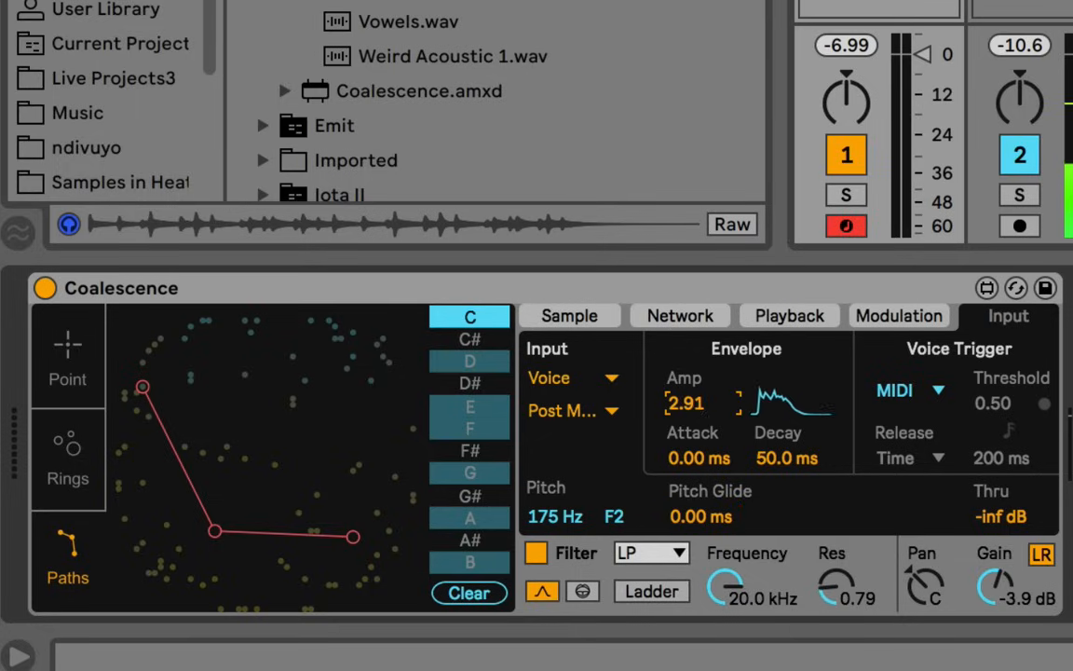
{"action": "left_click", "coordinate": [787, 458]}
{"action": "left_click_drag", "start_coordinate": [792, 465], "coordinate": [792, 428]}
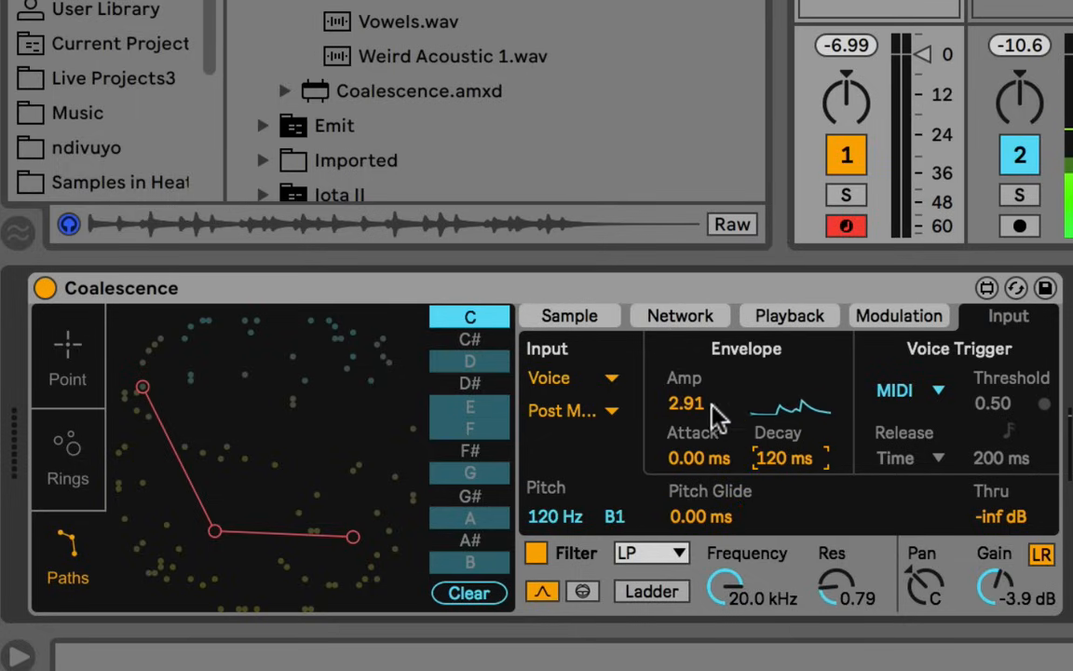
{"action": "left_click_drag", "start_coordinate": [695, 383], "coordinate": [695, 271]}
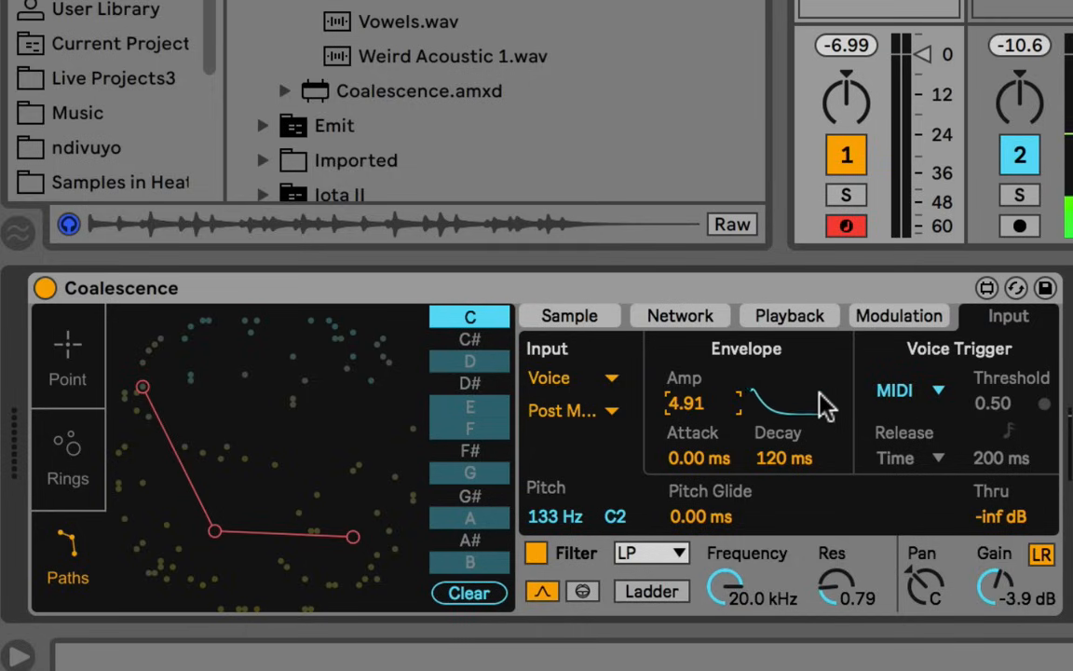
Step: Route In Env's Dest A to PosX in the modulation matrix with an amount of 47.2 %
{"action": "left_click", "coordinate": [880, 317]}
{"action": "scroll", "coordinate": [642, 448], "scroll_direction": "down", "scroll_amount": 5}
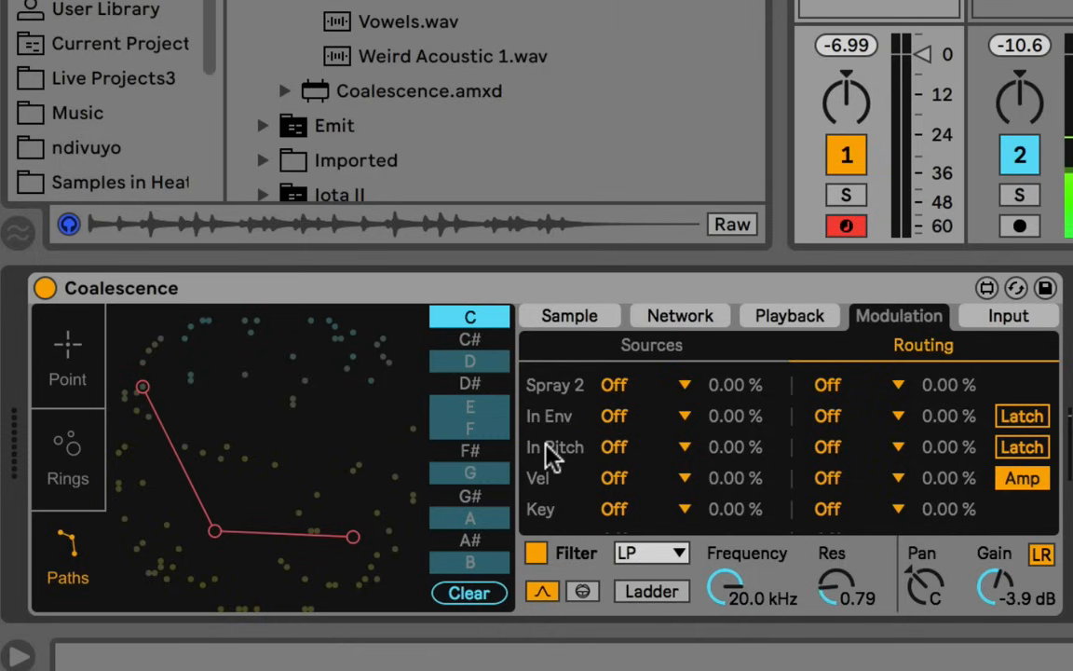
{"action": "left_click", "coordinate": [627, 424]}
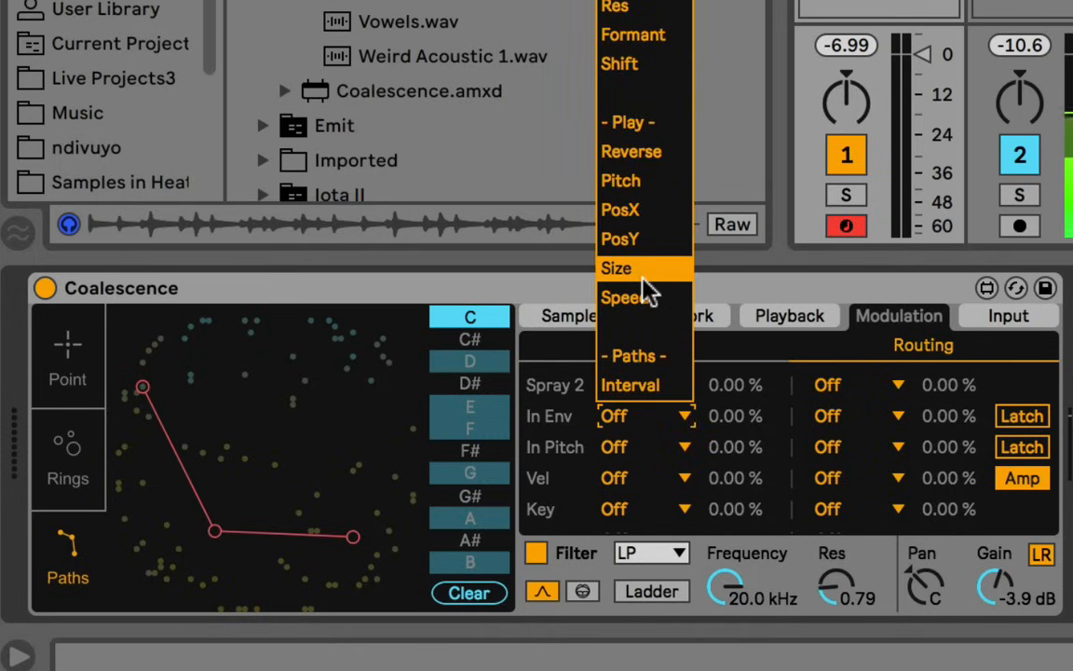
{"action": "left_click", "coordinate": [649, 215]}
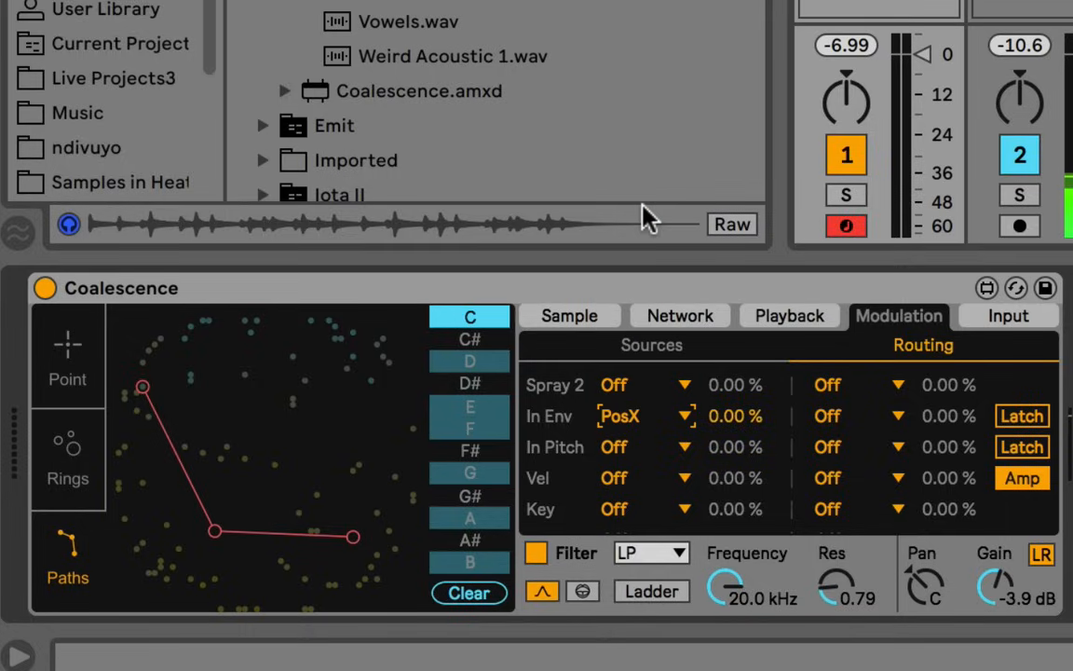
{"action": "left_click_drag", "start_coordinate": [732, 415], "coordinate": [732, 416]}
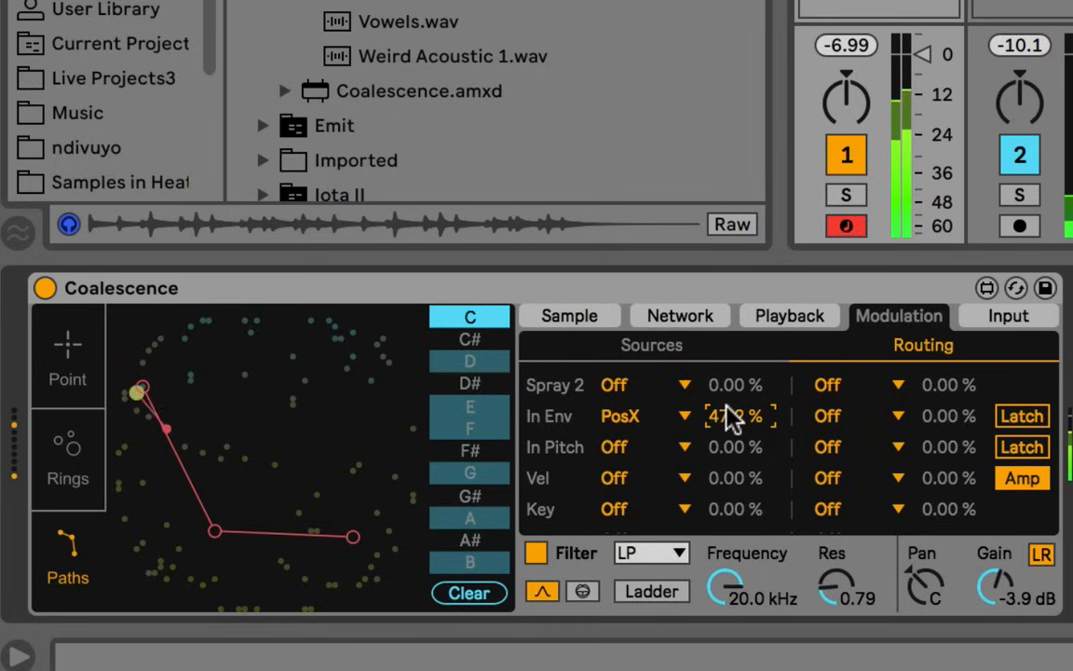
Step: In Point mode, place the point at X 0.30, Y 0.53 and route In Pitch's Dest A to PosY at 80.3 %
{"action": "left_click", "coordinate": [71, 361]}
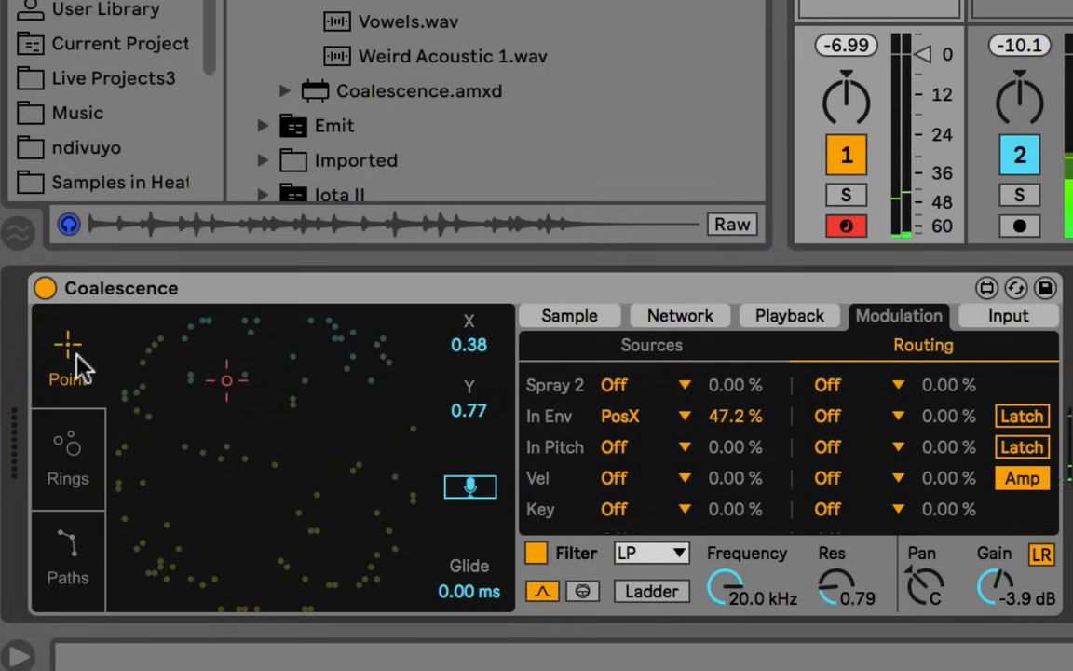
{"action": "left_click_drag", "start_coordinate": [130, 396], "coordinate": [202, 448]}
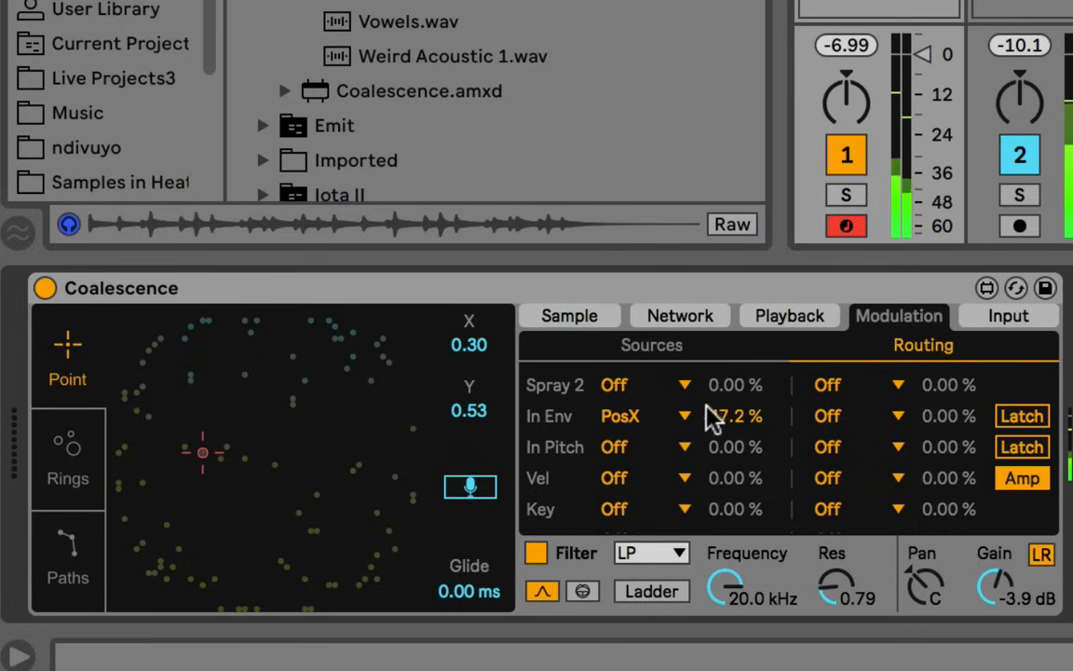
{"action": "left_click", "coordinate": [632, 453]}
{"action": "left_click", "coordinate": [631, 466]}
{"action": "left_click", "coordinate": [642, 460]}
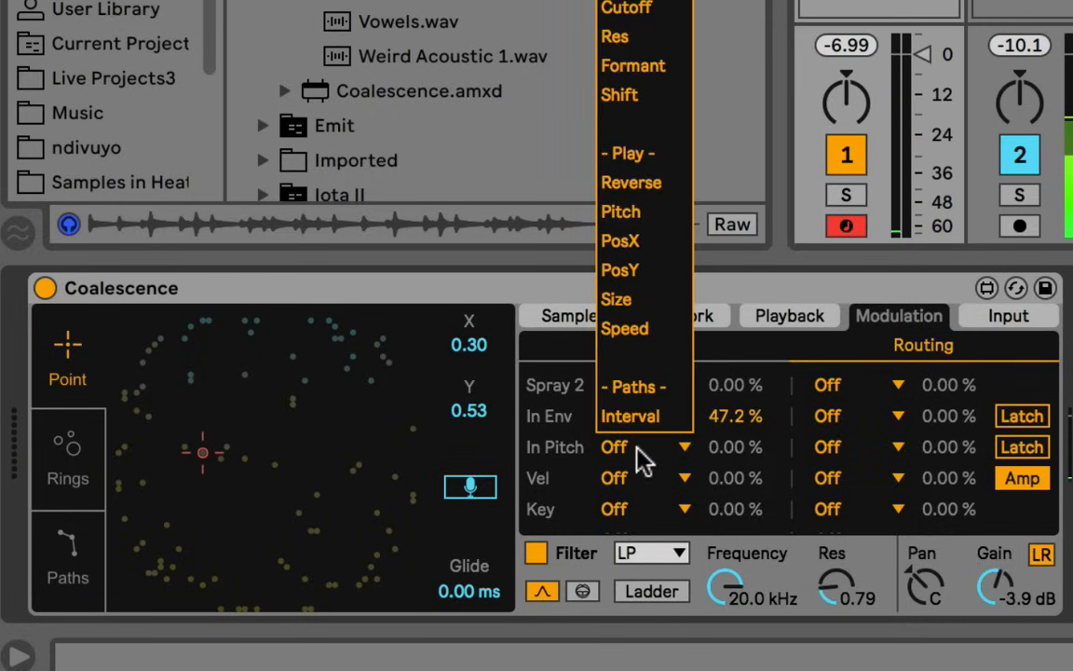
{"action": "left_click", "coordinate": [626, 269]}
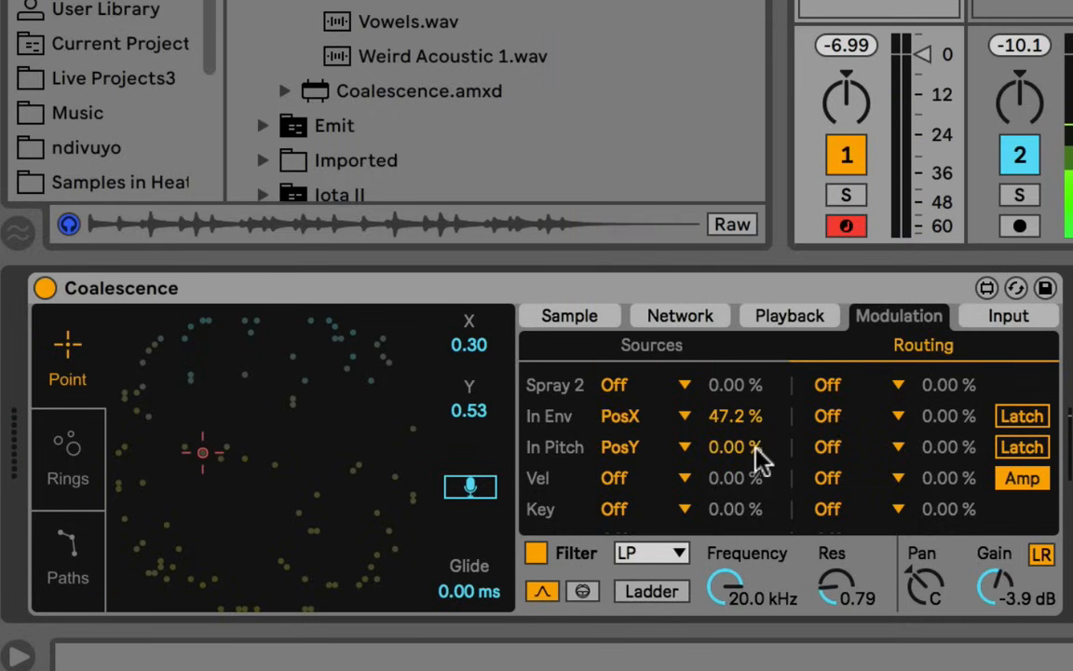
{"action": "left_click_drag", "start_coordinate": [759, 455], "coordinate": [759, 420]}
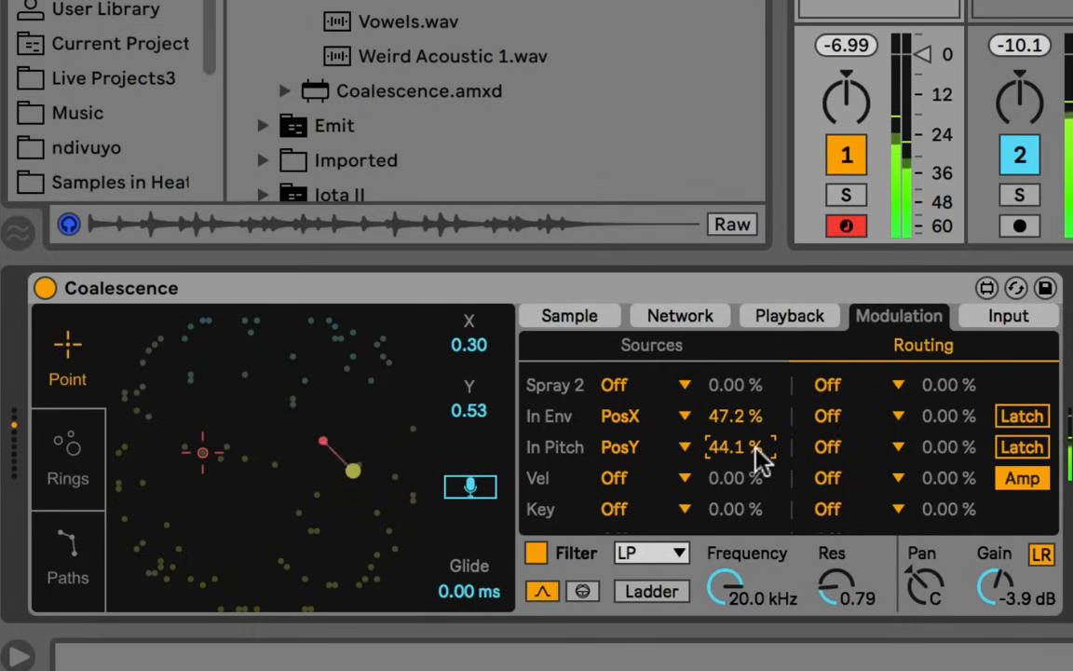
{"action": "left_click_drag", "start_coordinate": [759, 454], "coordinate": [759, 424]}
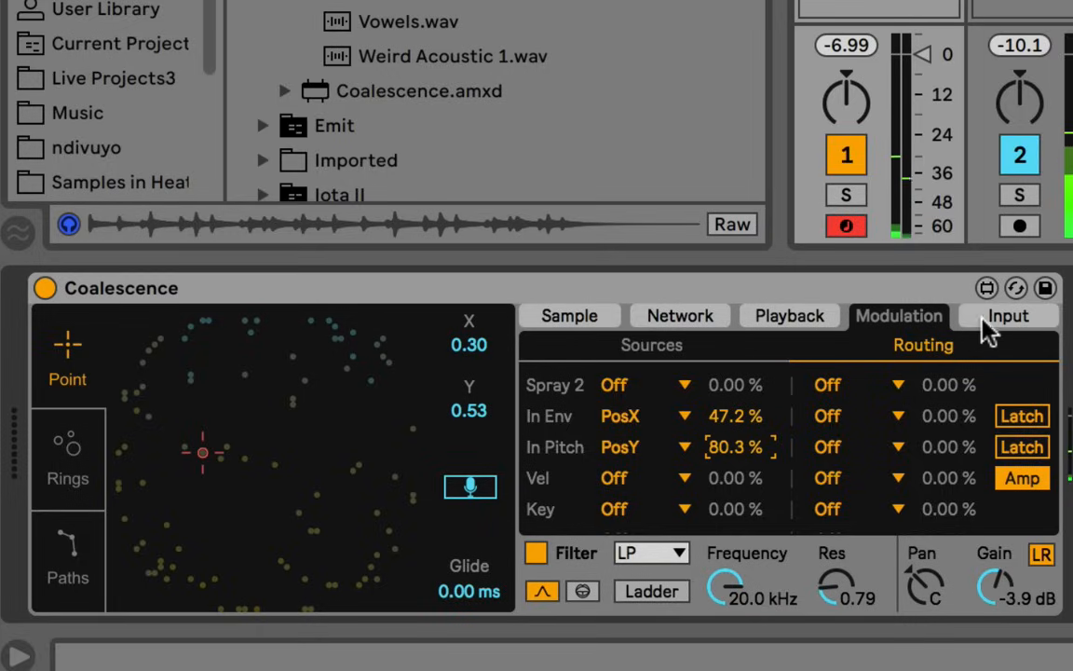
Step: Set the input's Pitch Glide to 11.9 ms
{"action": "left_click", "coordinate": [987, 319]}
{"action": "left_click_drag", "start_coordinate": [700, 516], "coordinate": [700, 503]}
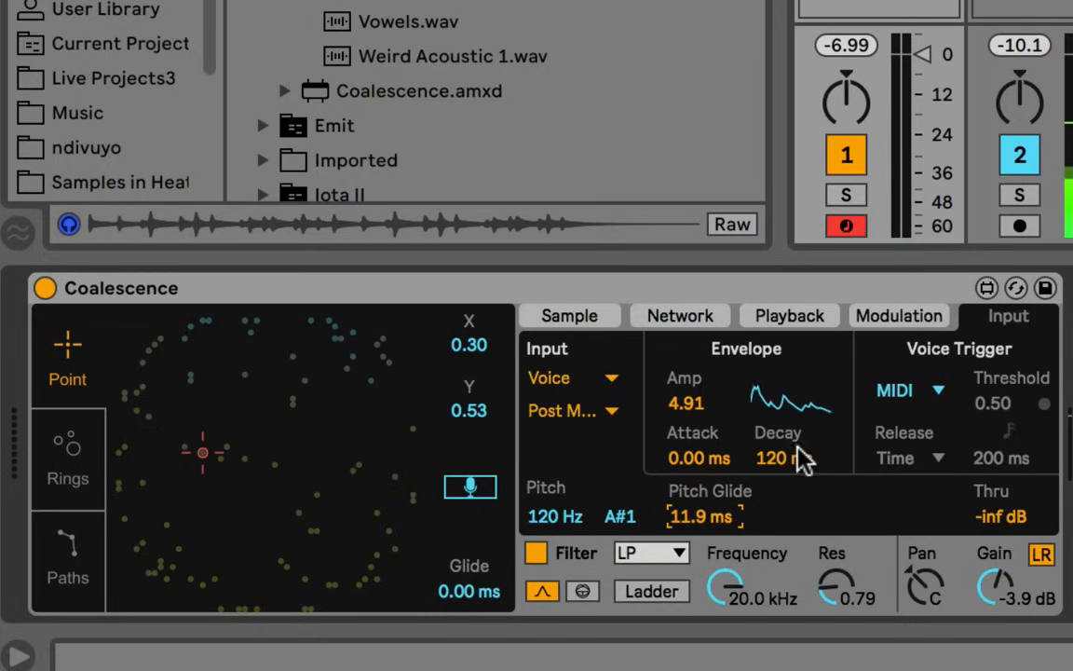
{"action": "left_click", "coordinate": [736, 454]}
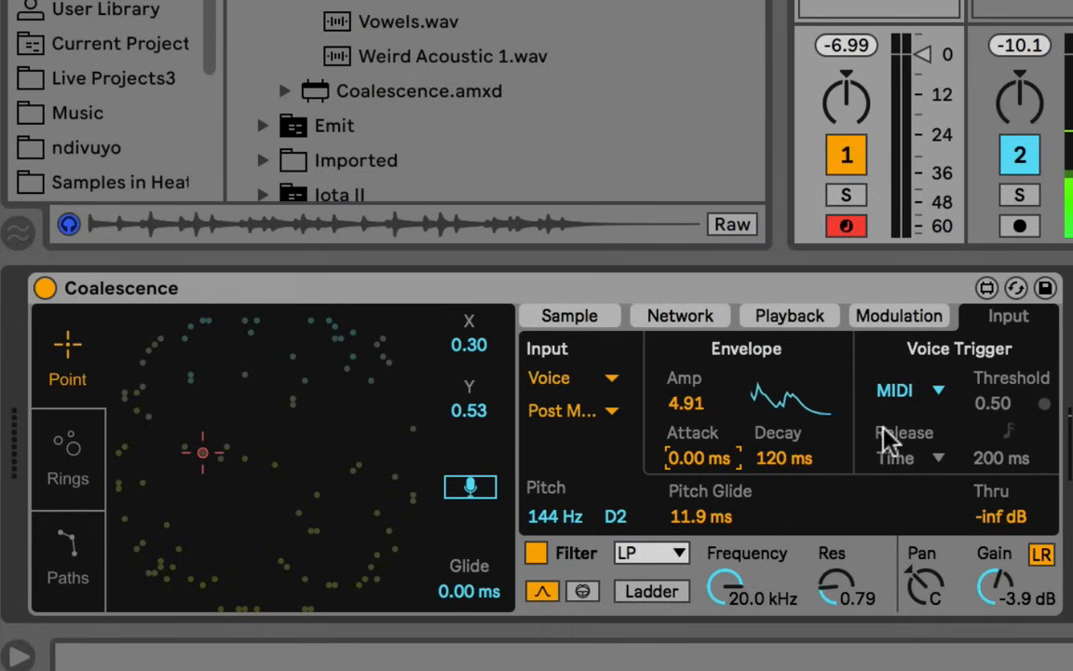
Step: Switch the Voice Trigger to Onset and deactivate track 1
{"action": "left_click", "coordinate": [887, 391]}
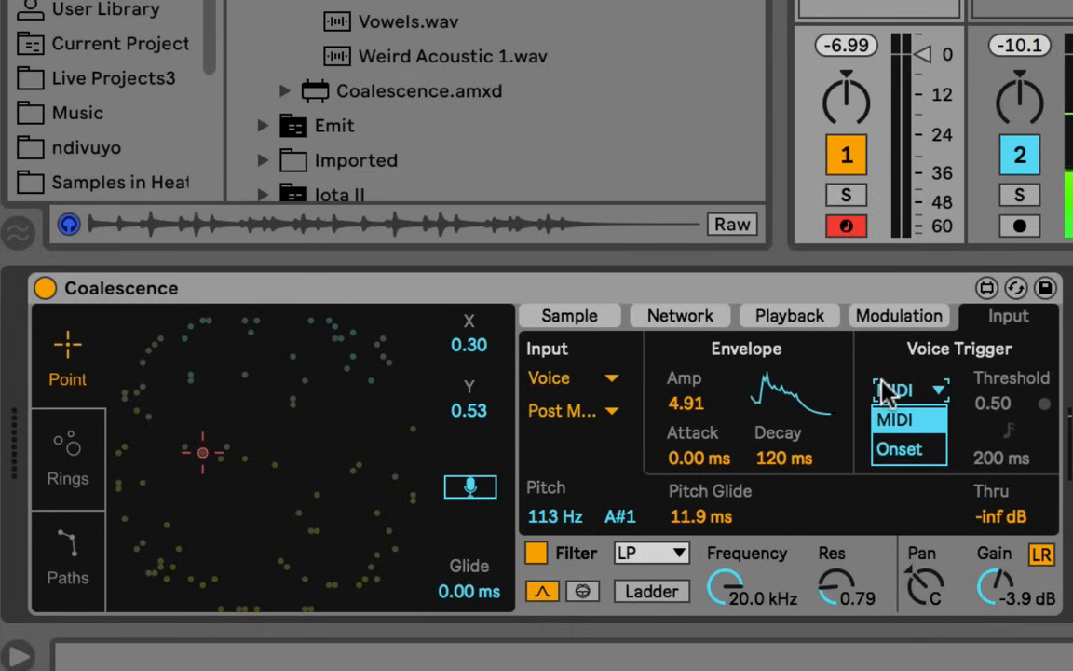
{"action": "left_click", "coordinate": [886, 392]}
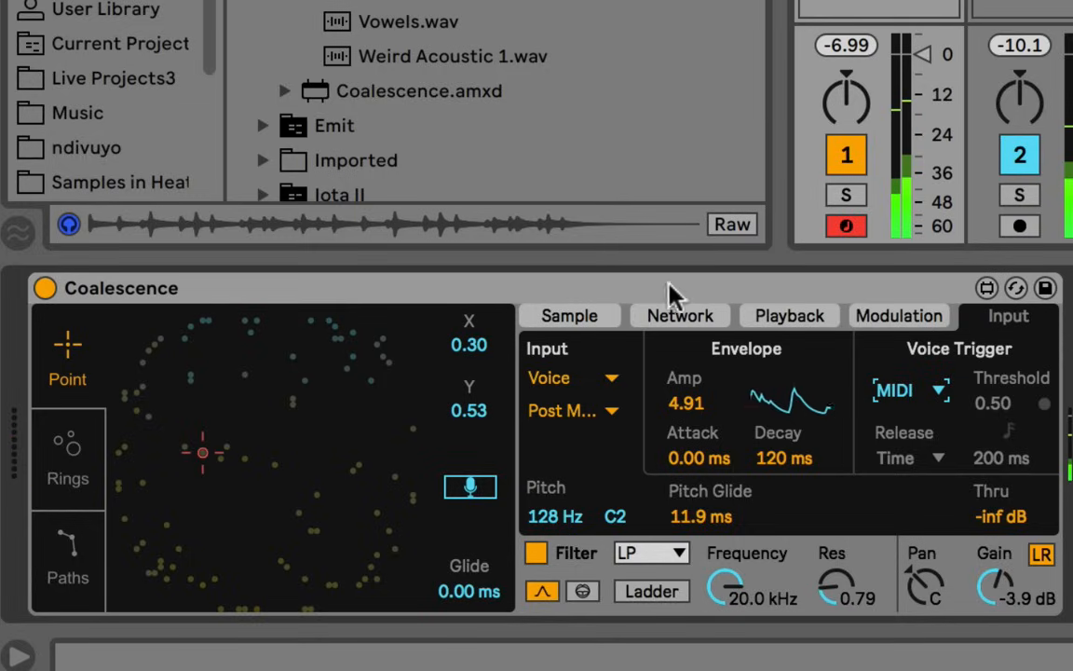
{"action": "left_click", "coordinate": [935, 395]}
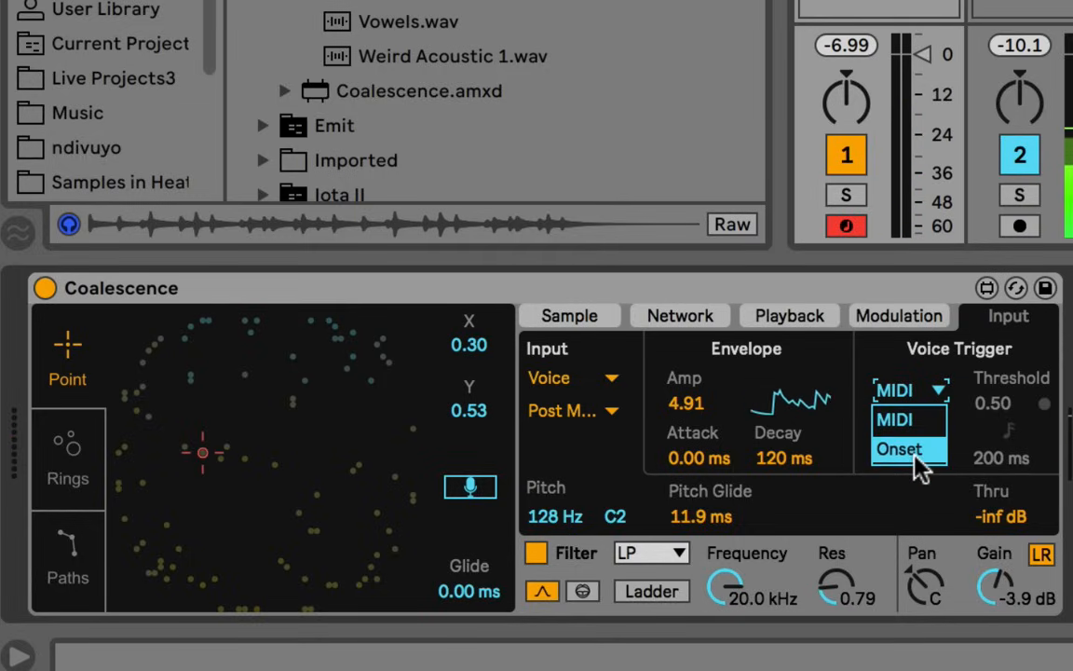
{"action": "left_click", "coordinate": [939, 419]}
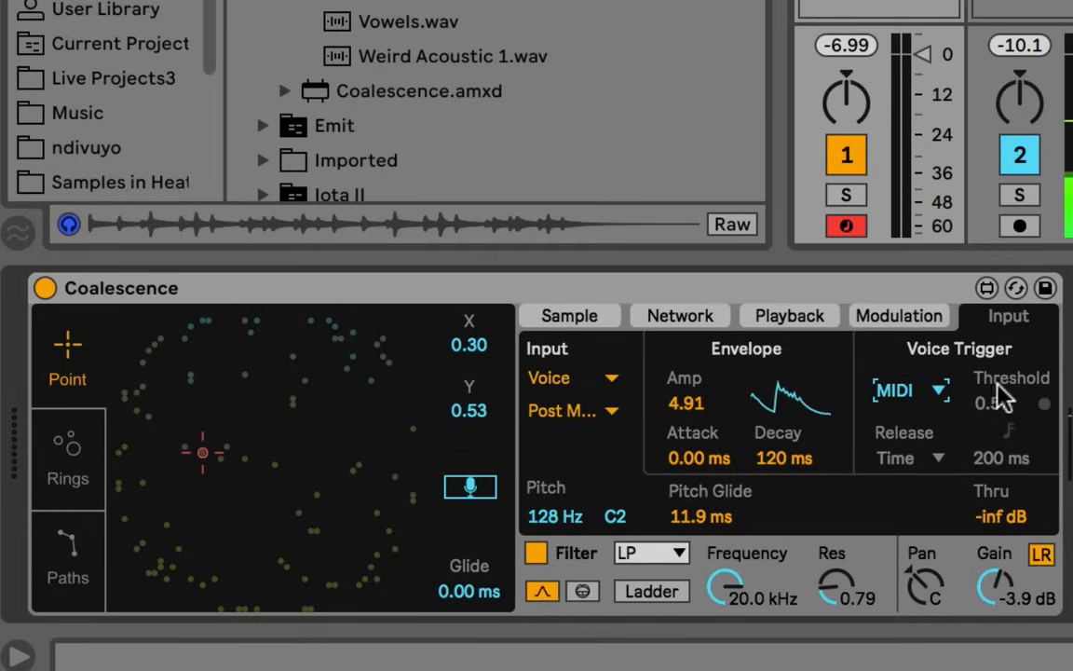
{"action": "left_click", "coordinate": [902, 393]}
{"action": "left_click", "coordinate": [904, 447]}
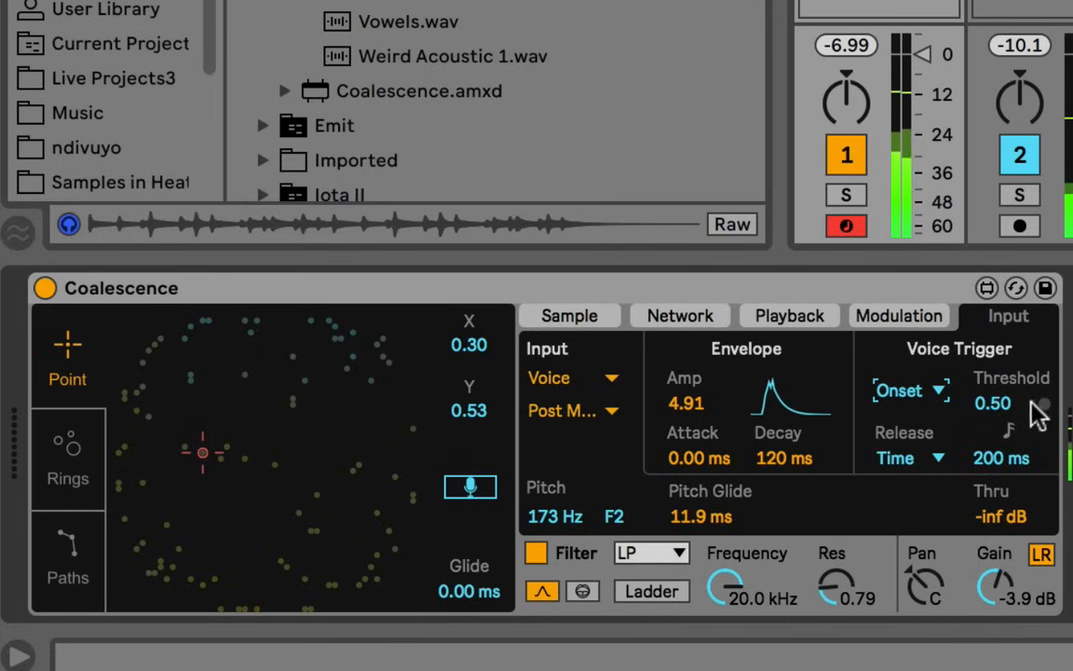
{"action": "left_click", "coordinate": [862, 161]}
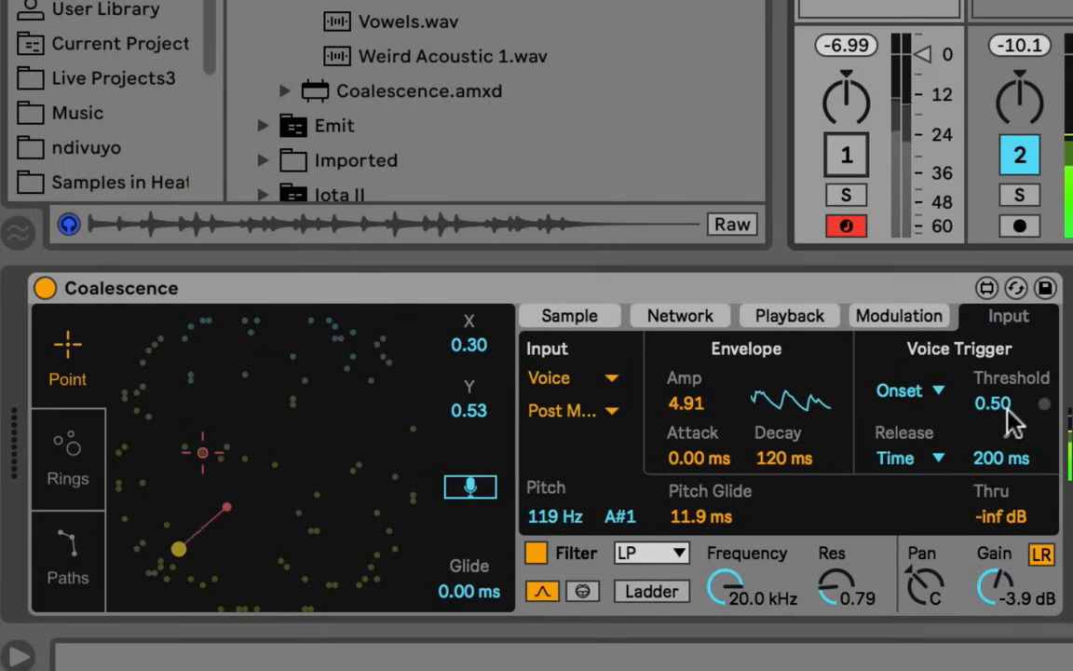
Step: Set the onset Threshold to 0.62 and the voice trigger's Release mode to Legato
{"action": "left_click_drag", "start_coordinate": [992, 403], "coordinate": [951, 407]}
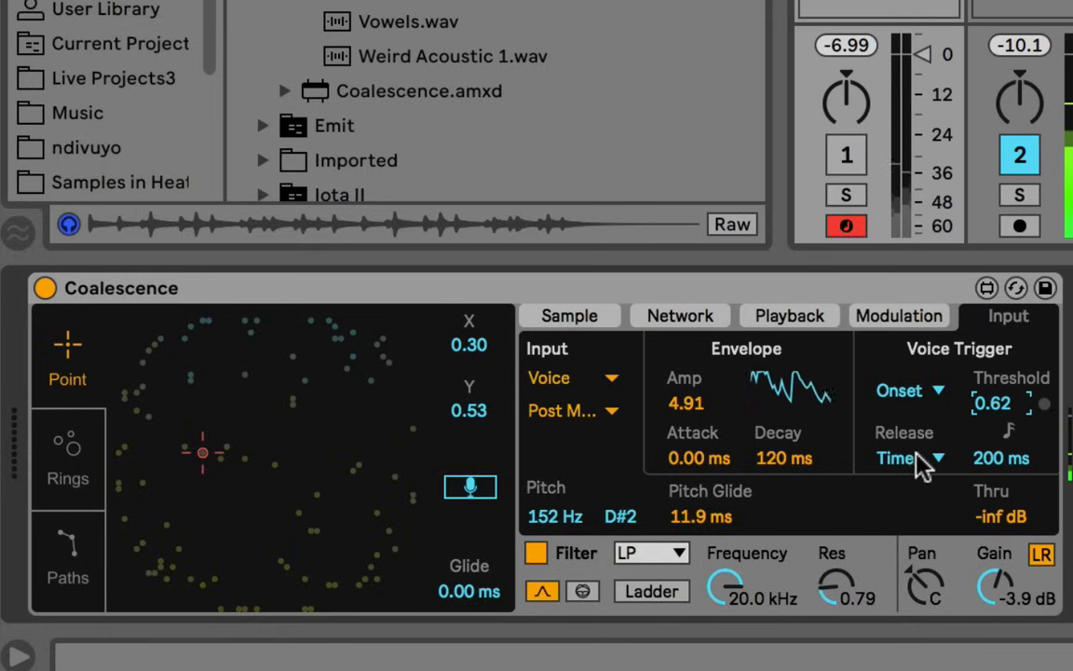
{"action": "left_click", "coordinate": [1005, 461]}
{"action": "left_click_drag", "start_coordinate": [1001, 463], "coordinate": [1004, 438]}
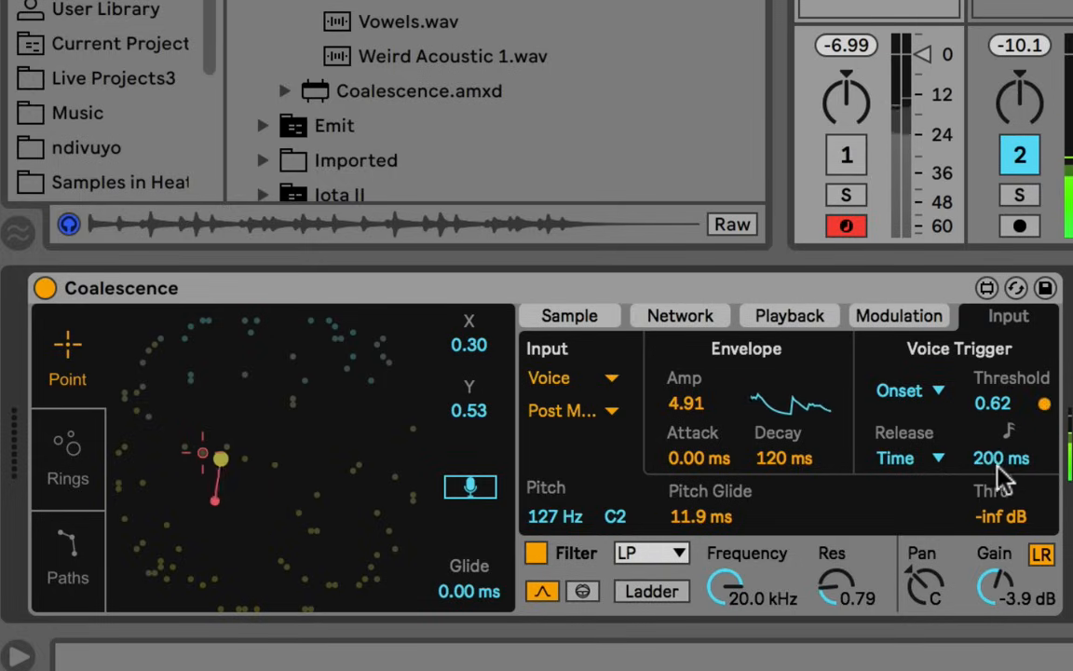
{"action": "left_click", "coordinate": [938, 457]}
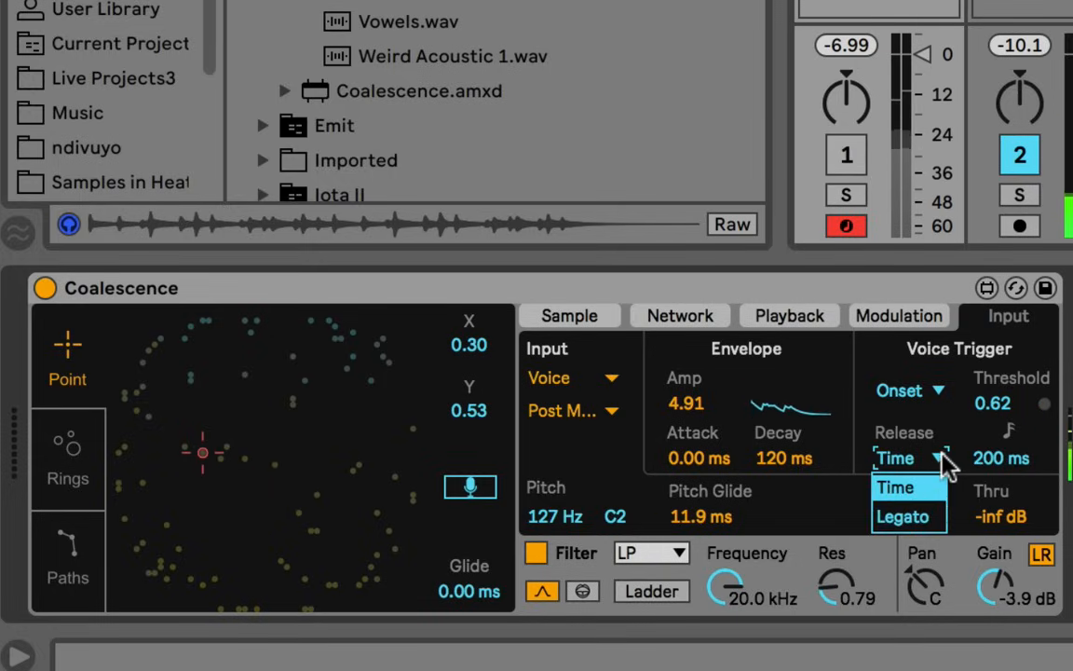
{"action": "left_click", "coordinate": [926, 523]}
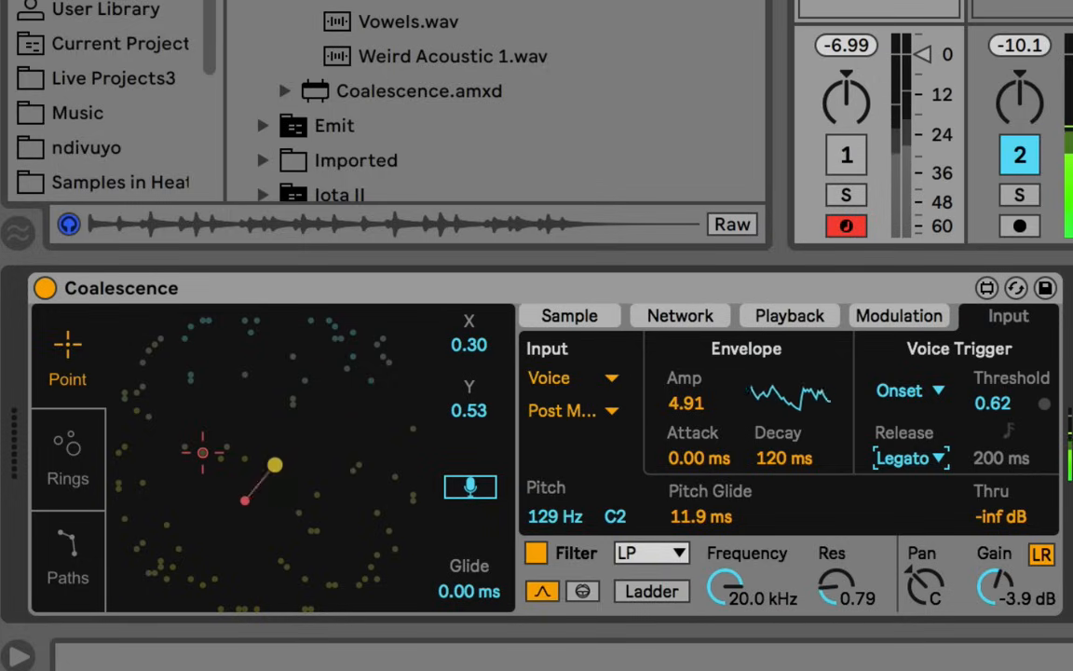
Step: Briefly audition track 1, turn it off again, and set the voice trigger's Release mode to Time
{"action": "left_click", "coordinate": [846, 154]}
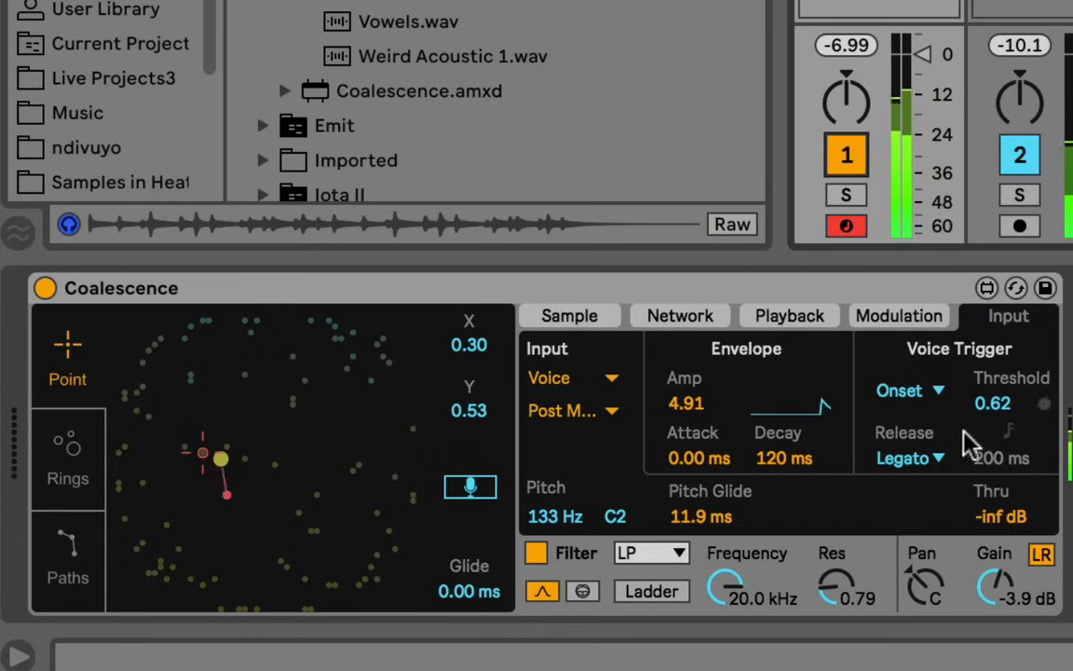
{"action": "left_click", "coordinate": [844, 154]}
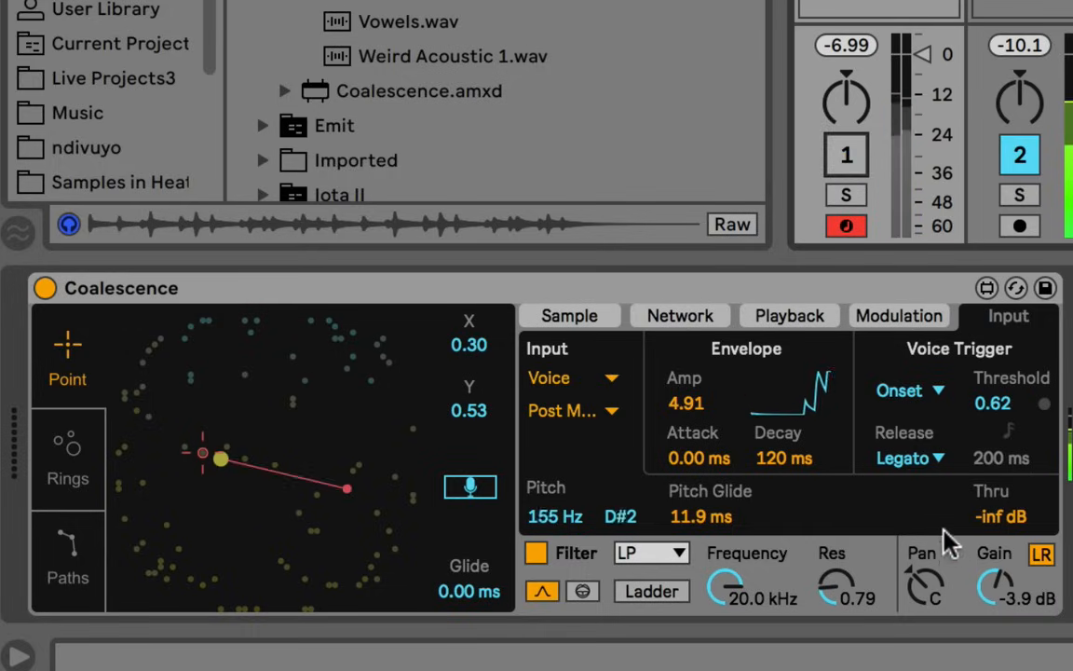
{"action": "left_click", "coordinate": [904, 458]}
{"action": "left_click", "coordinate": [896, 486]}
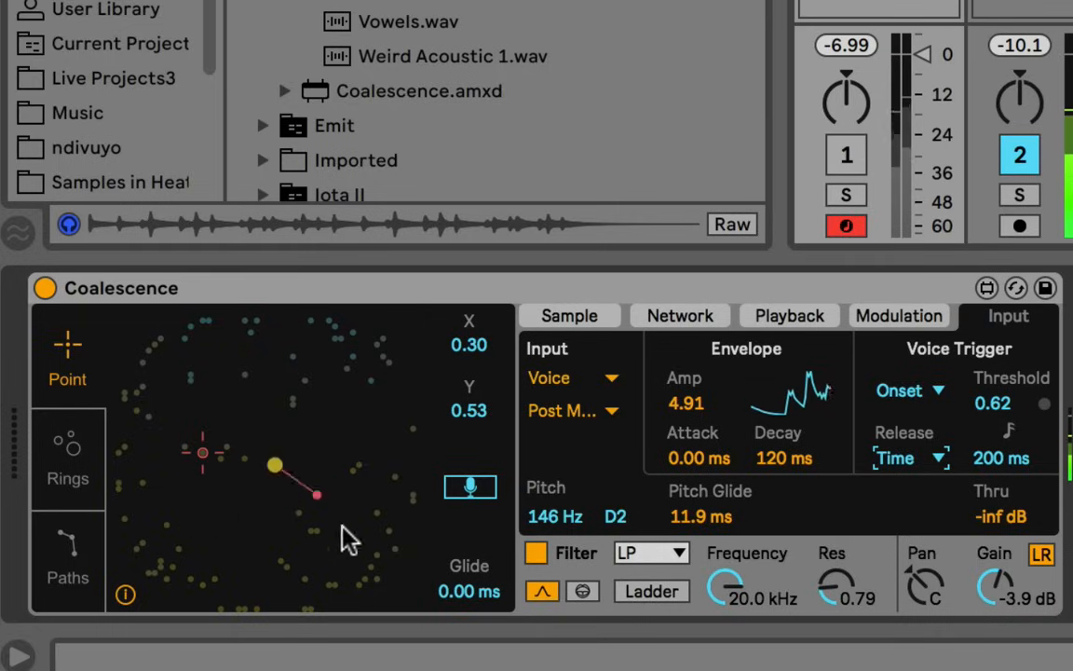
Step: Turn on microphone control of the map and set the In Env and In Pitch Dest A amounts to 0.00 %
{"action": "left_click", "coordinate": [475, 493]}
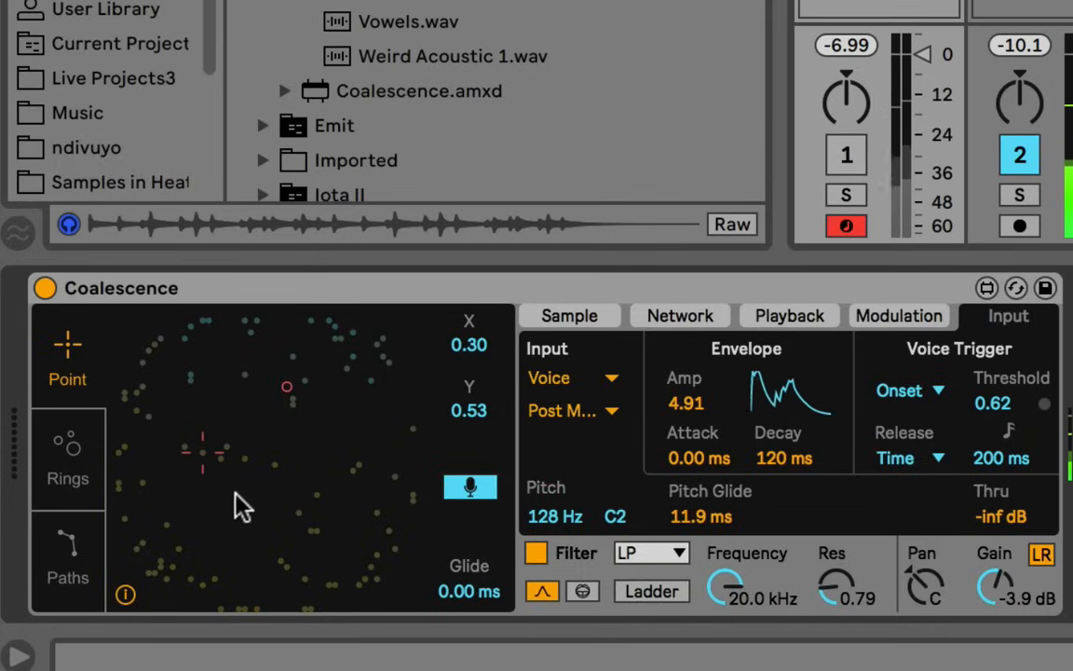
{"action": "left_click", "coordinate": [871, 321]}
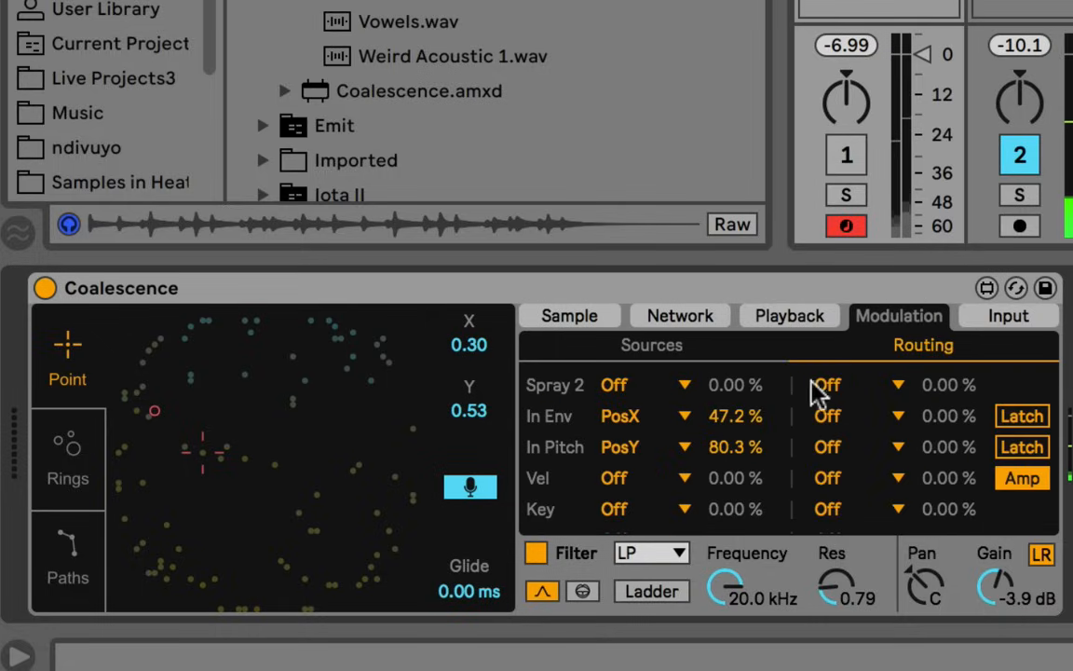
{"action": "left_click", "coordinate": [726, 445]}
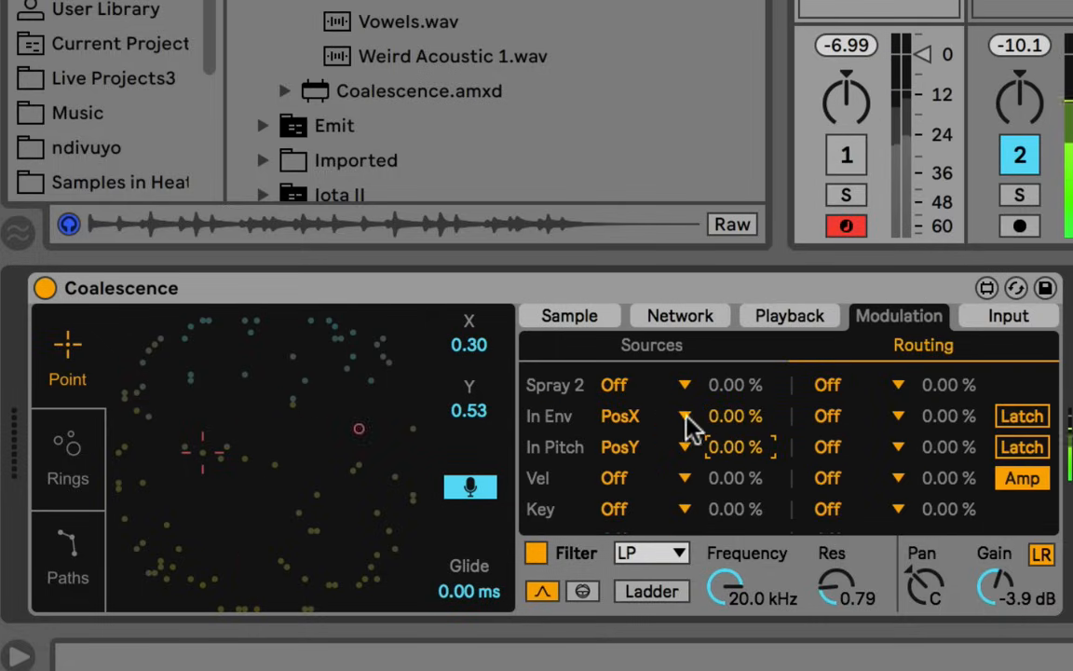
Step: Examine the input settings, the modulation routing and the analysis types offered for the network's Features setting
{"action": "left_click", "coordinate": [1006, 315]}
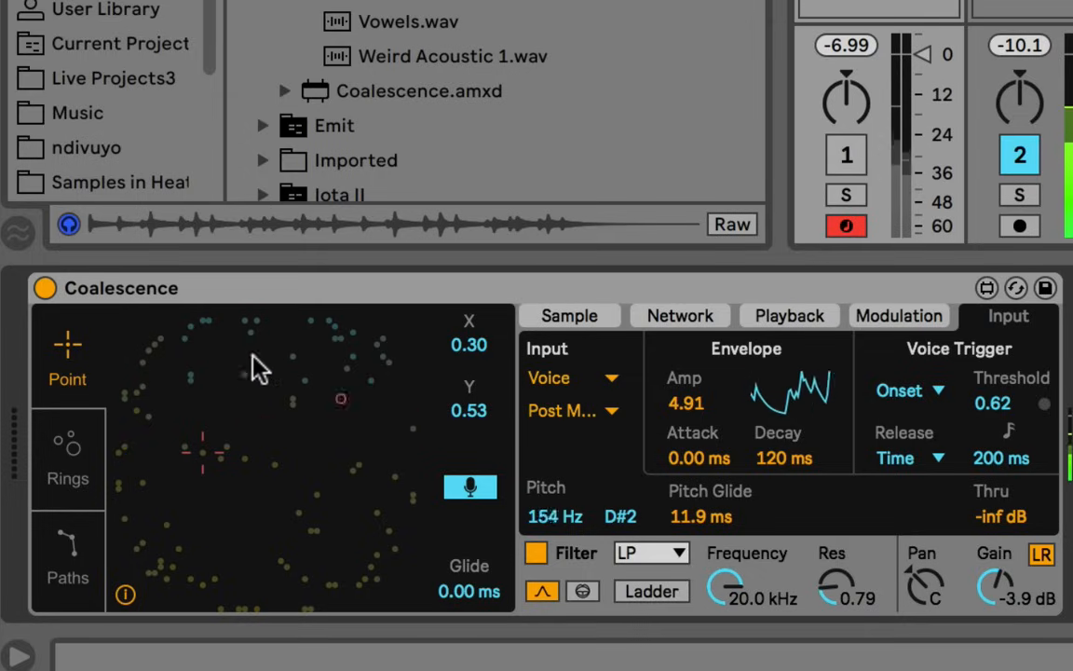
{"action": "left_click", "coordinate": [894, 315]}
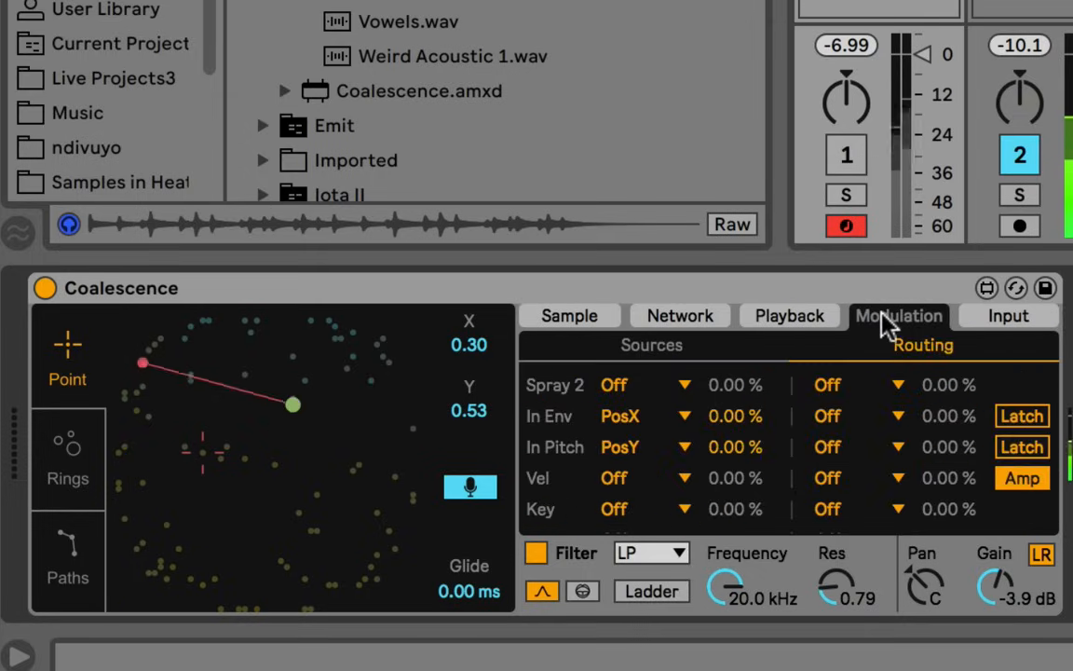
{"action": "left_click", "coordinate": [670, 317]}
{"action": "left_click", "coordinate": [759, 408]}
{"action": "left_click", "coordinate": [762, 407]}
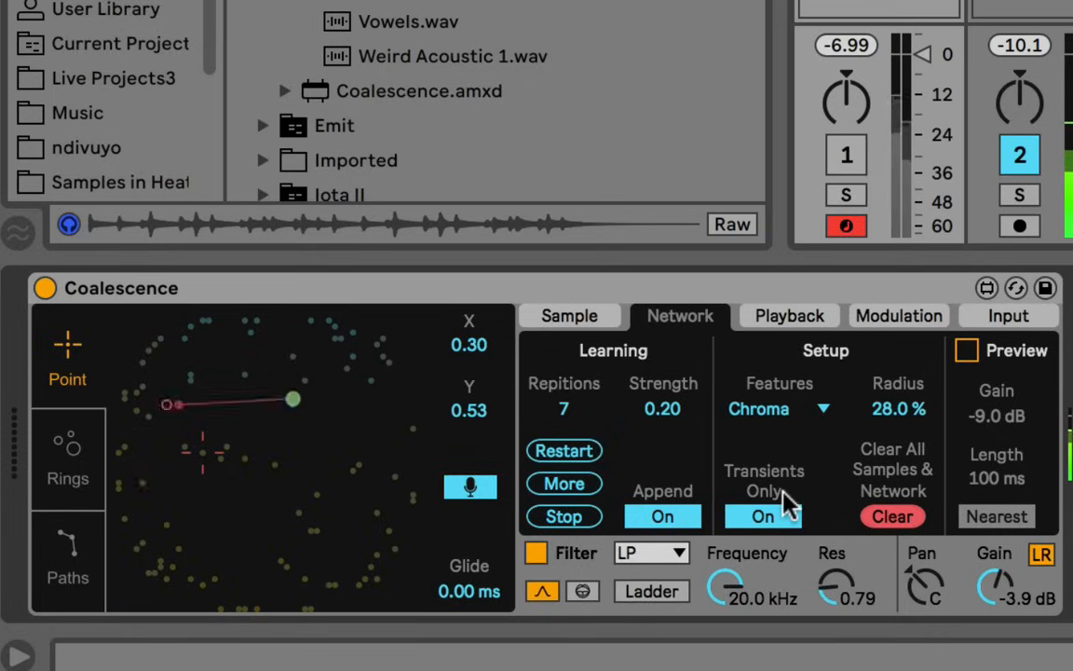
{"action": "left_click", "coordinate": [824, 410]}
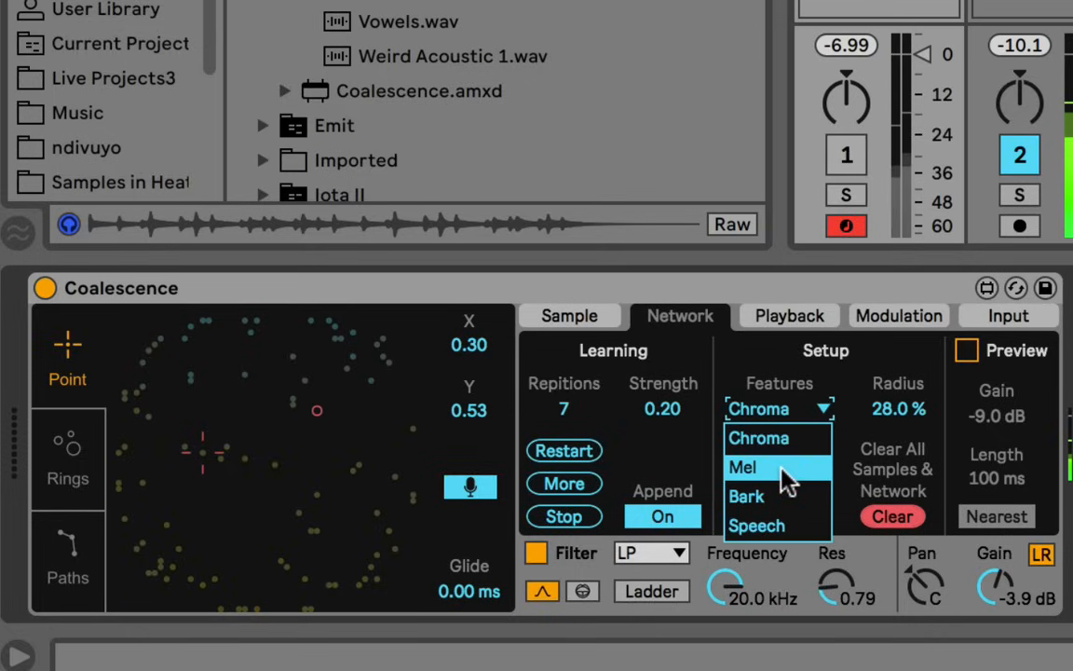
{"action": "left_click", "coordinate": [801, 411]}
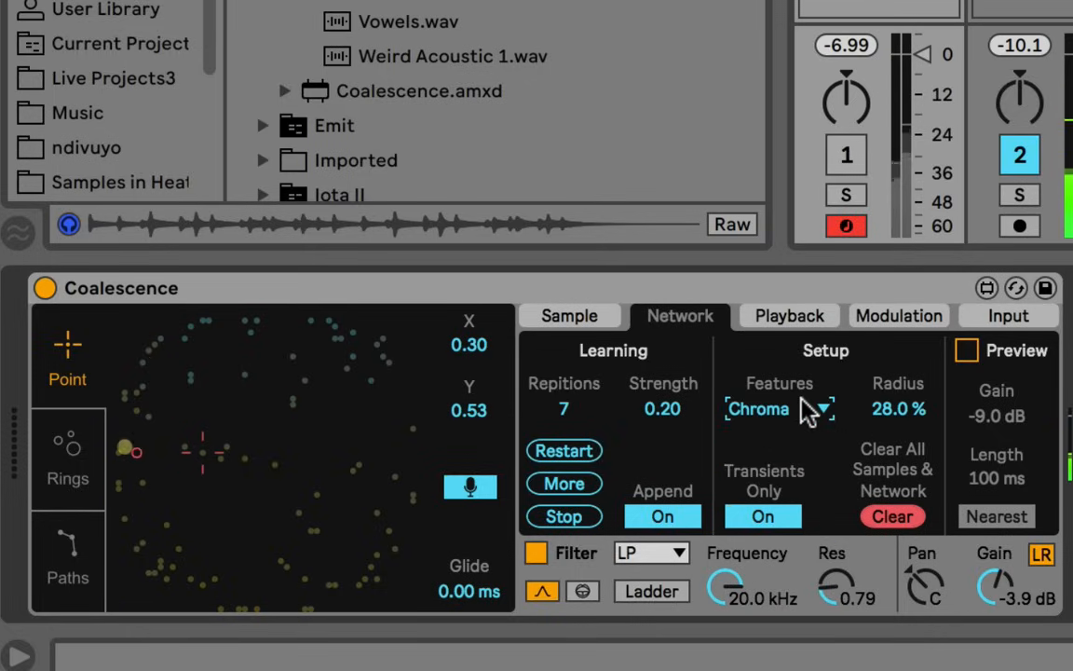
{"action": "left_click", "coordinate": [792, 408]}
{"action": "left_click", "coordinate": [797, 410]}
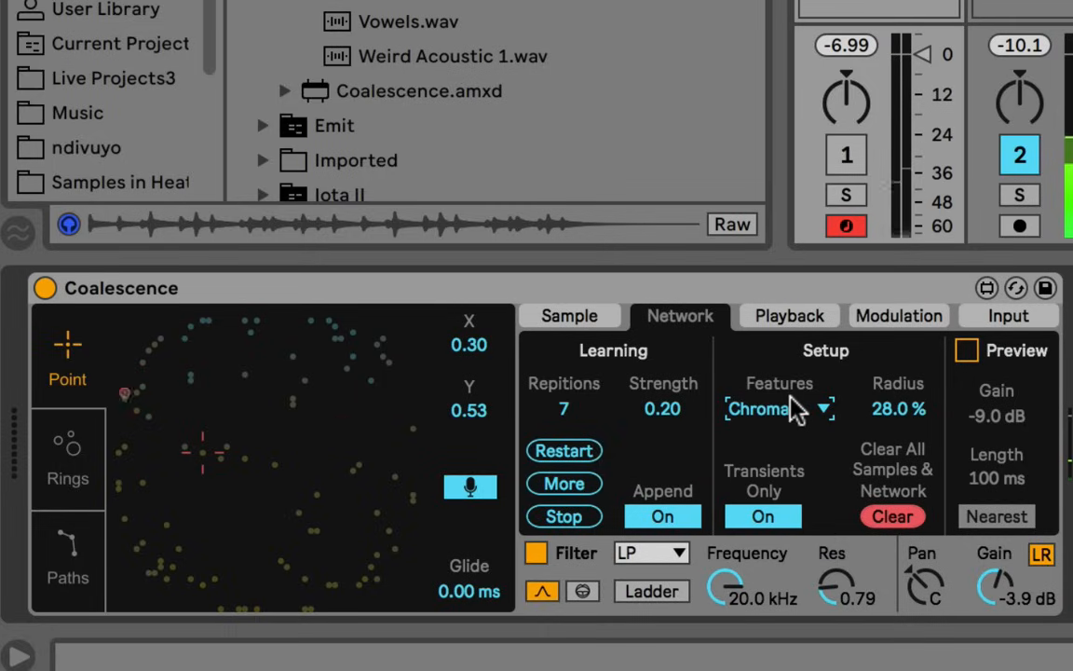
Step: Turn on the slice Latch option for Point playback
{"action": "left_click", "coordinate": [989, 318]}
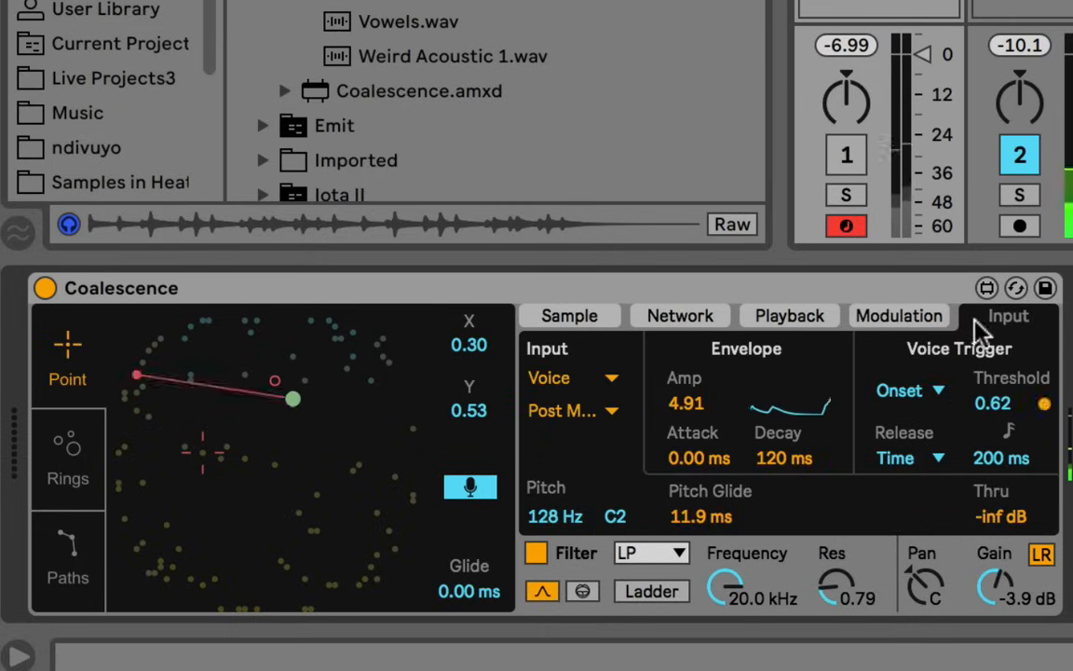
{"action": "left_click", "coordinate": [762, 321]}
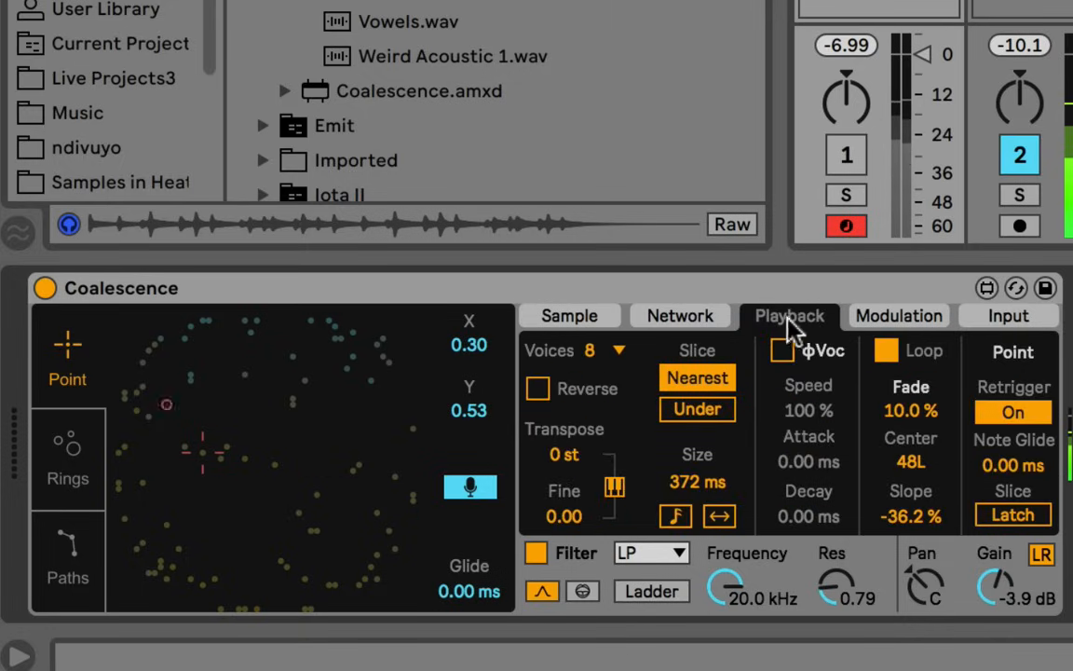
{"action": "left_click", "coordinate": [998, 519]}
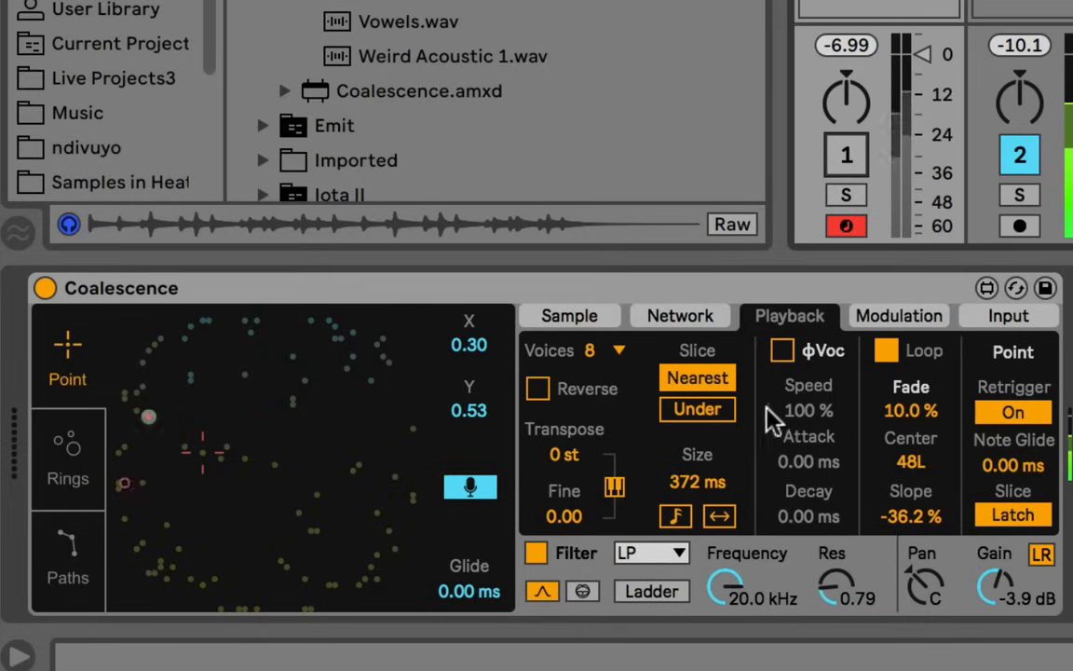
Step: Activate track 1 and set the voice trigger's onset Threshold to 0.59
{"action": "left_click", "coordinate": [1018, 319]}
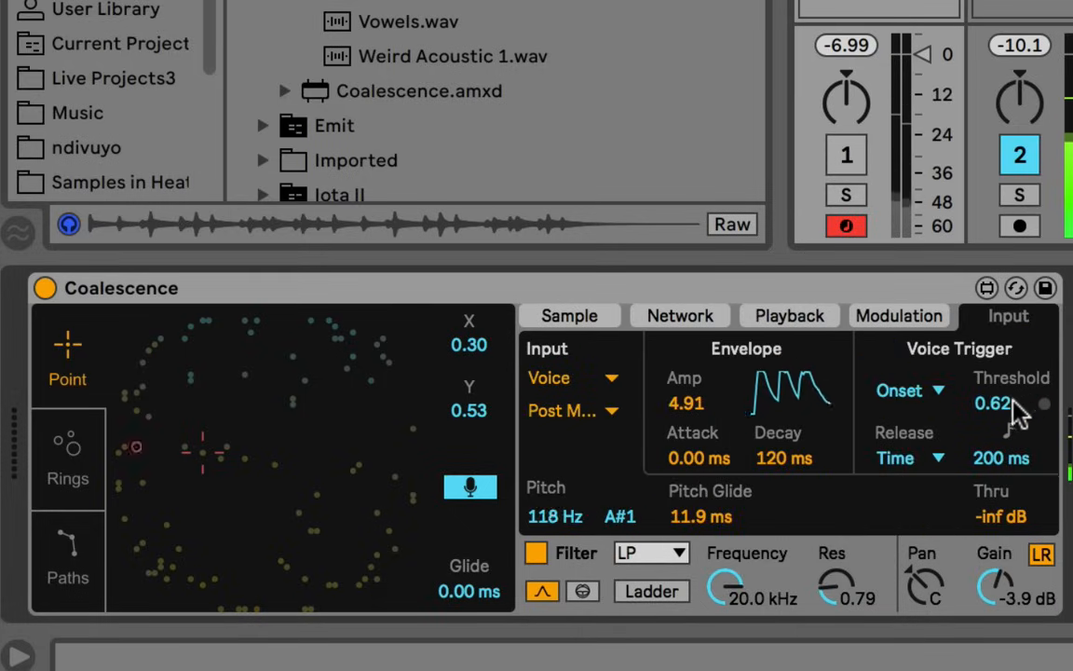
{"action": "left_click_drag", "start_coordinate": [1017, 408], "coordinate": [1029, 414]}
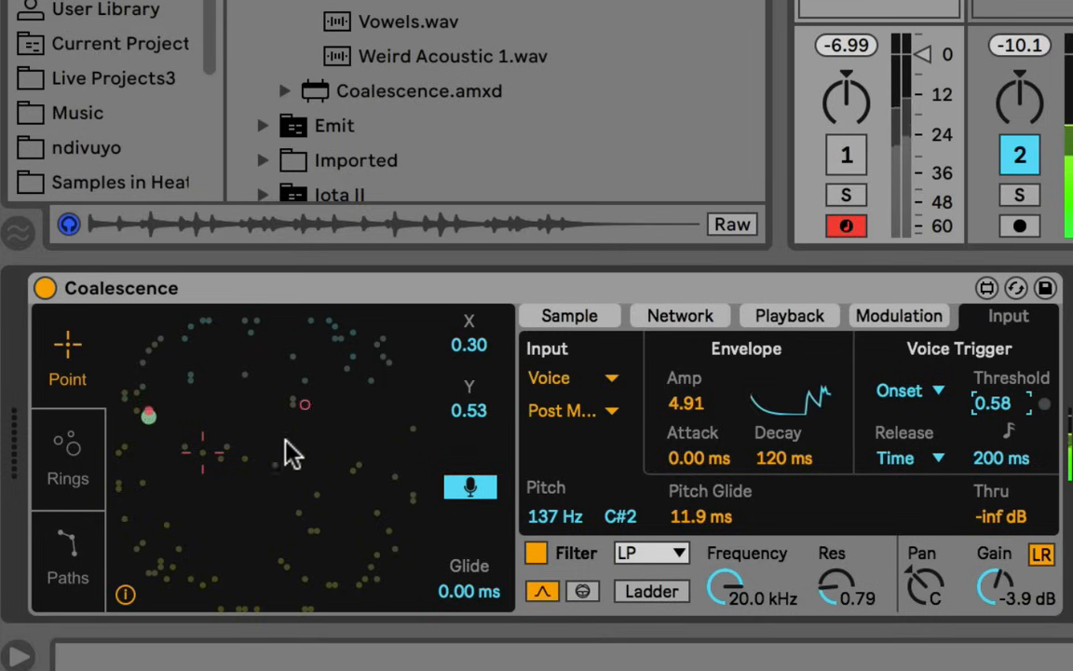
{"action": "left_click", "coordinate": [847, 172]}
{"action": "left_click", "coordinate": [850, 166]}
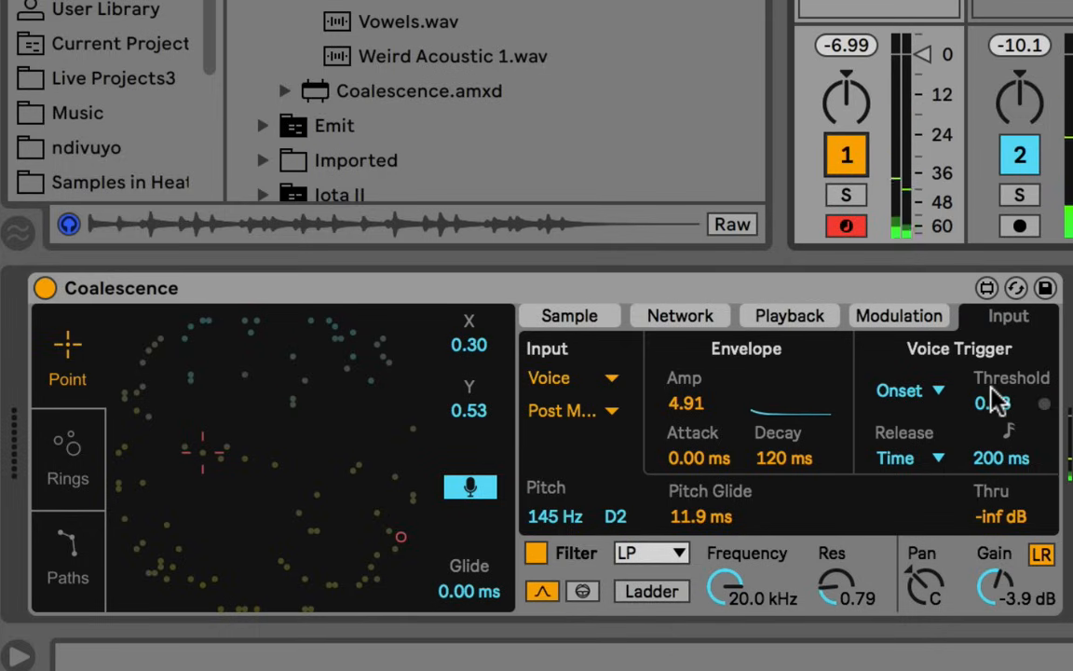
{"action": "left_click_drag", "start_coordinate": [994, 395], "coordinate": [994, 392]}
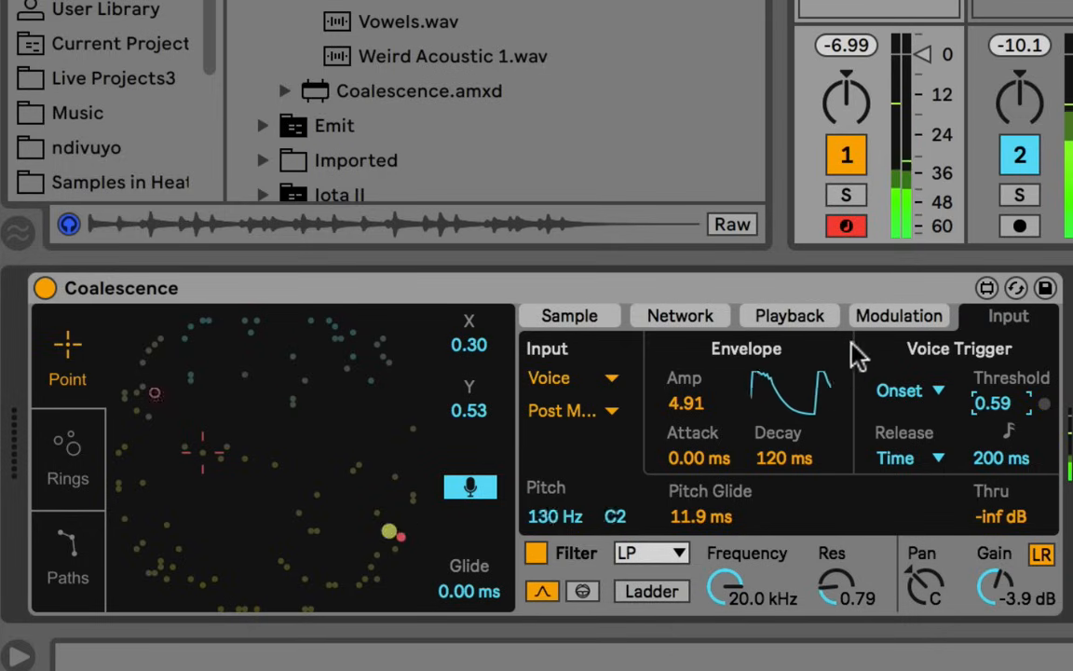
Step: Reset LFO 1's Dest A Pitch modulation amount to 0.00 % and return to the input settings
{"action": "left_click", "coordinate": [898, 322]}
{"action": "scroll", "coordinate": [670, 411], "scroll_direction": "up", "scroll_amount": 5}
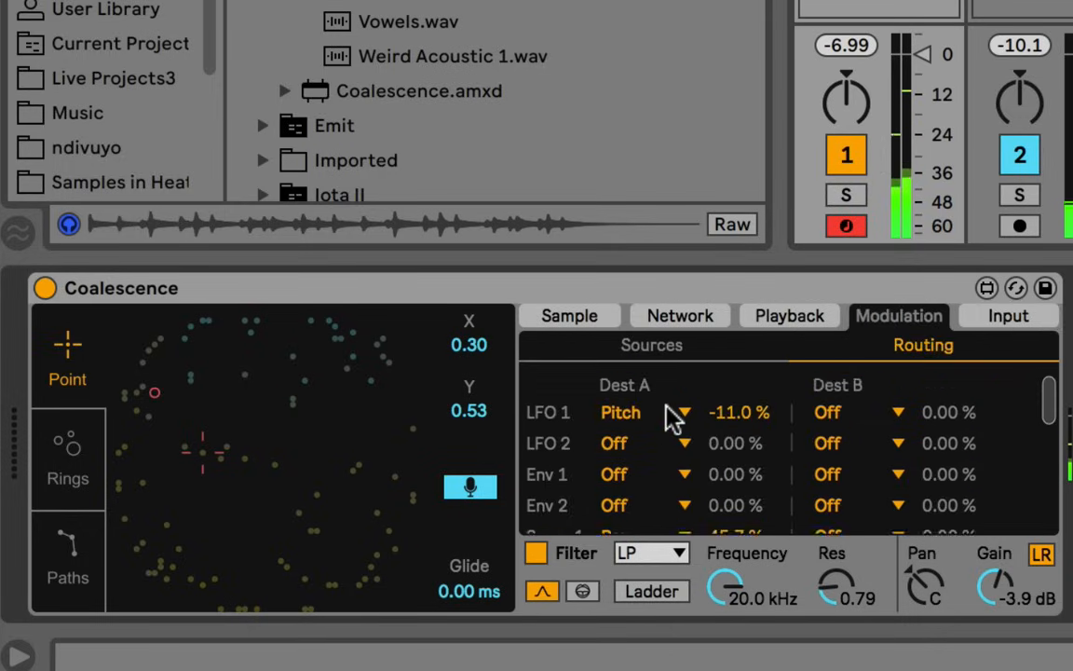
{"action": "double_click", "coordinate": [759, 406]}
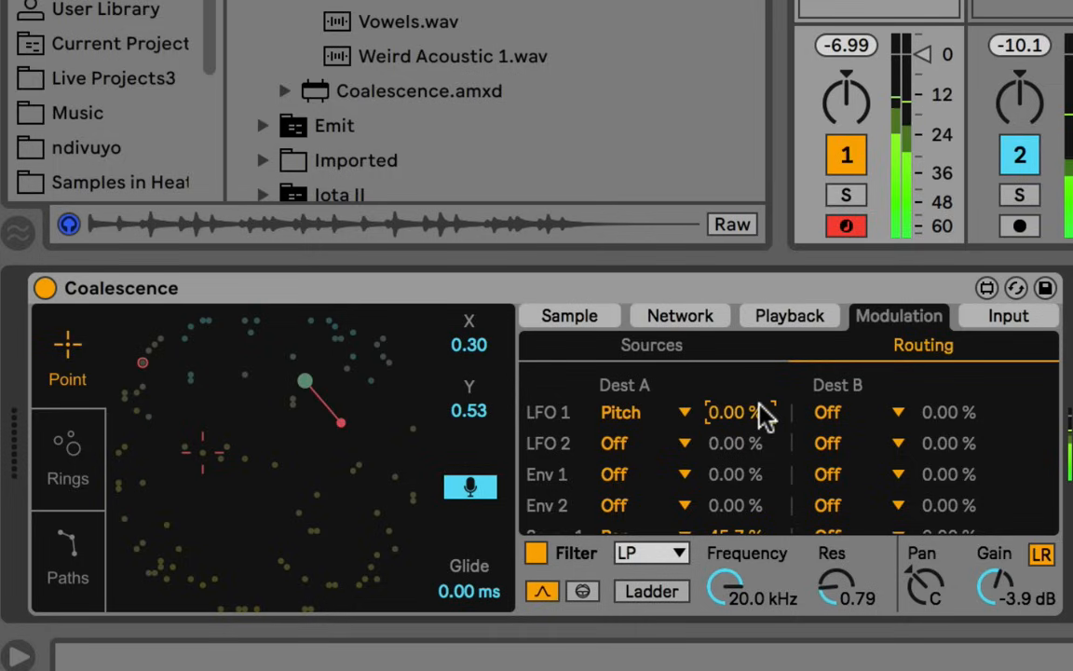
{"action": "left_click", "coordinate": [976, 321]}
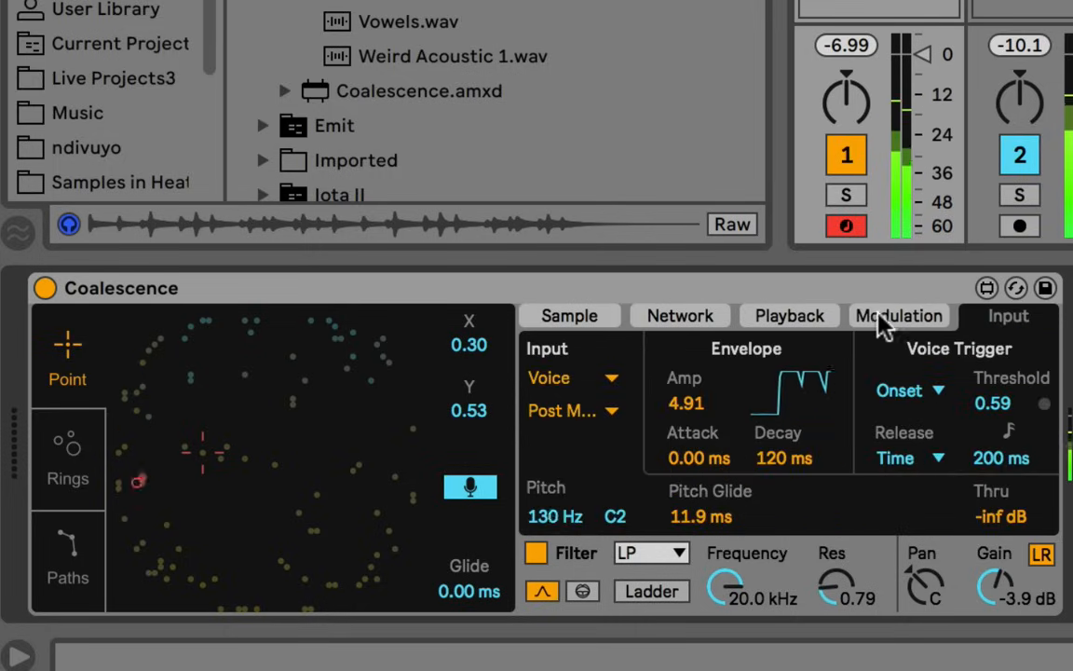
Step: Deactivate track 1 and raise the input's Thru level to -3.2 dB
{"action": "left_click", "coordinate": [849, 154]}
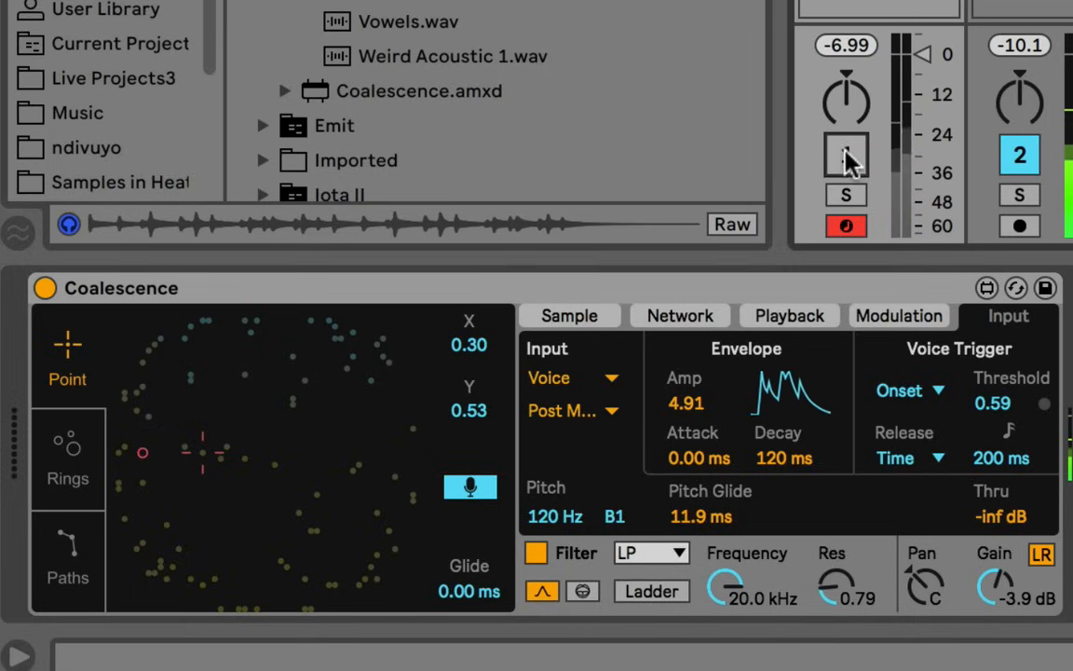
{"action": "left_click", "coordinate": [847, 157]}
{"action": "left_click", "coordinate": [848, 156]}
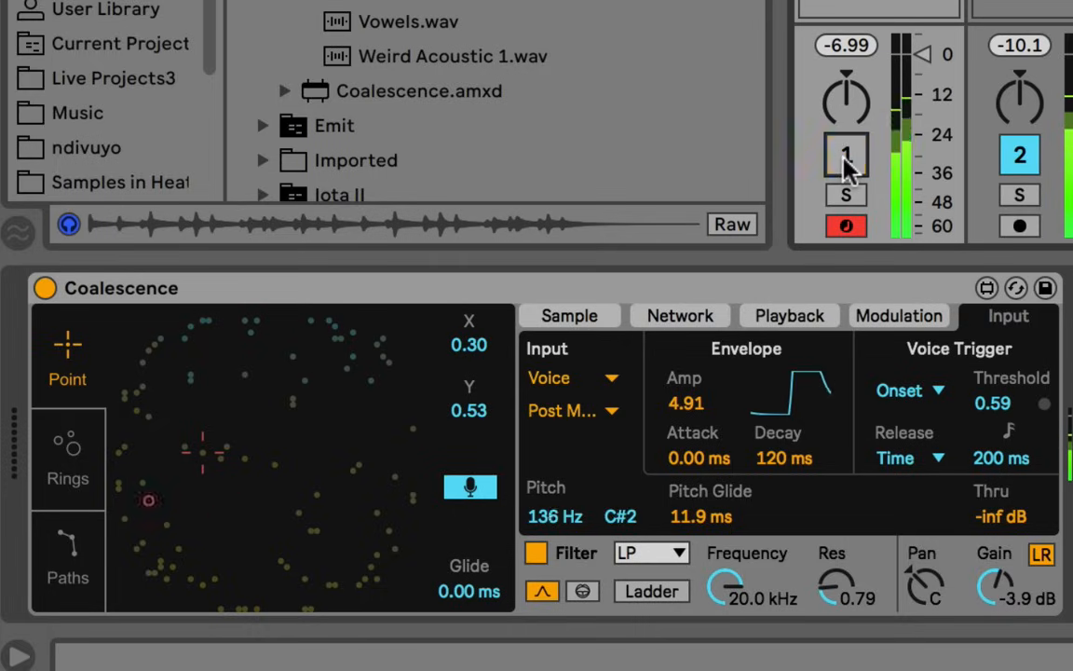
{"action": "left_click", "coordinate": [1012, 515]}
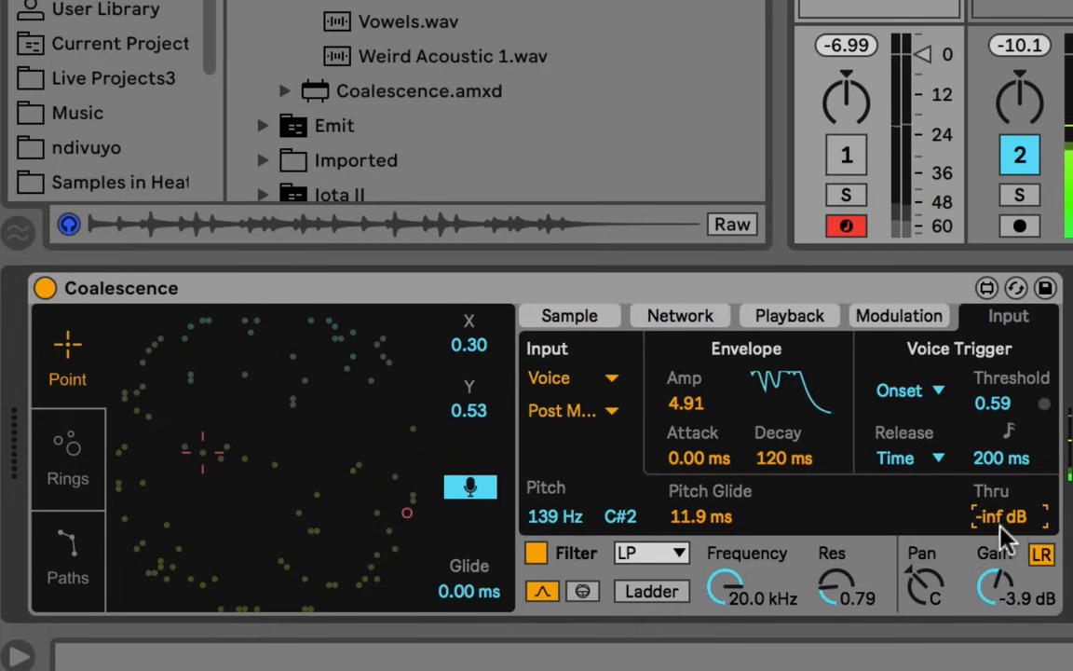
{"action": "left_click_drag", "start_coordinate": [1003, 531], "coordinate": [1034, 494]}
Step: Switch off track 2, activate track 1, and take the Voice input from Post FX
{"action": "left_click", "coordinate": [1019, 155]}
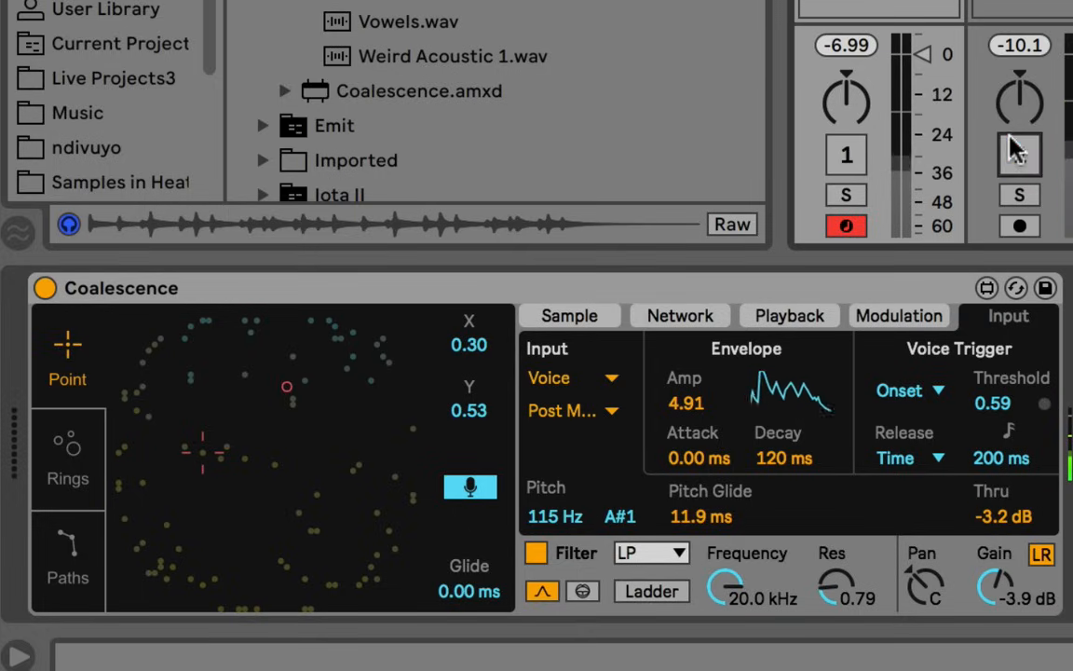
{"action": "left_click", "coordinate": [846, 155]}
{"action": "left_click", "coordinate": [610, 411]}
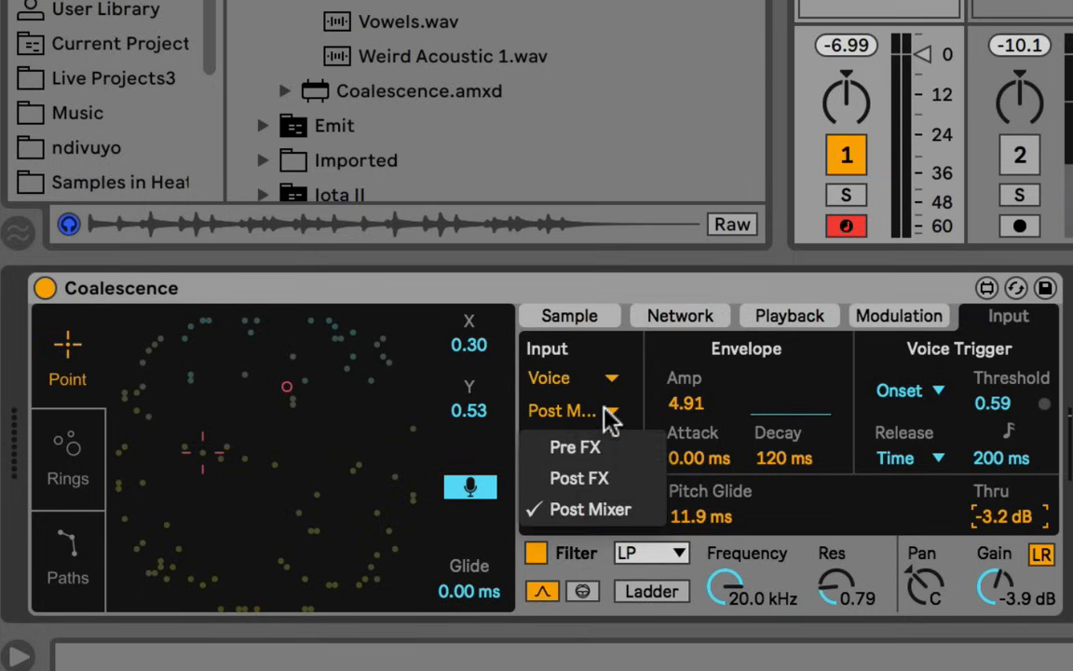
{"action": "left_click", "coordinate": [601, 475]}
Step: Try a Thru level of 6.9 dB, reset it to -inf dB, and leave track 2 active with track 1 off
{"action": "left_click_drag", "start_coordinate": [1005, 514], "coordinate": [1005, 525]}
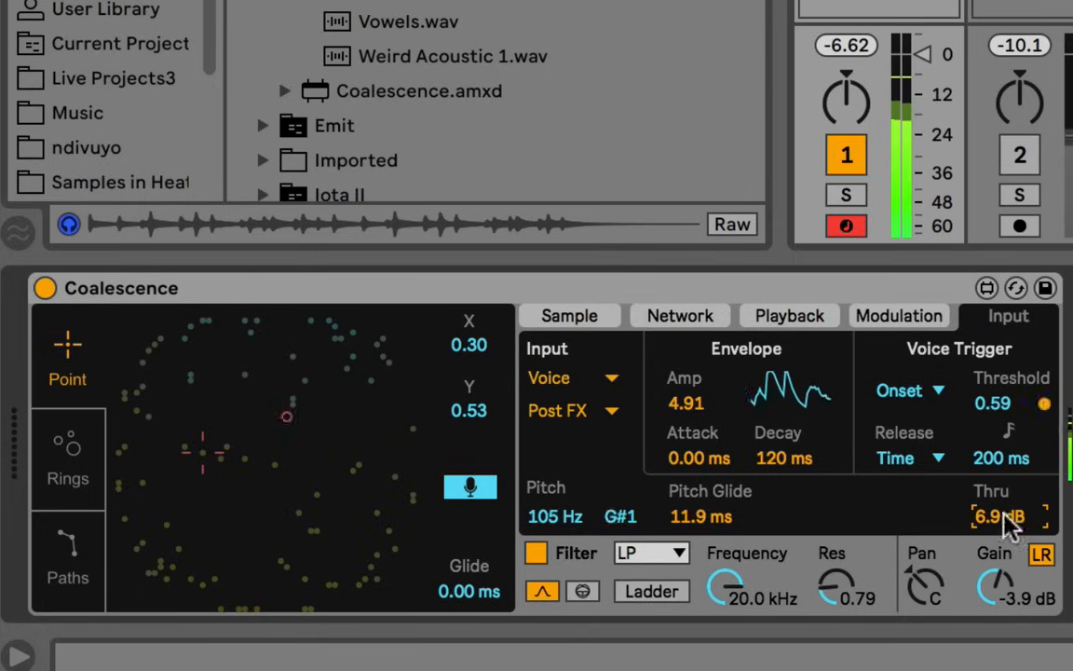
{"action": "double_click", "coordinate": [1004, 515]}
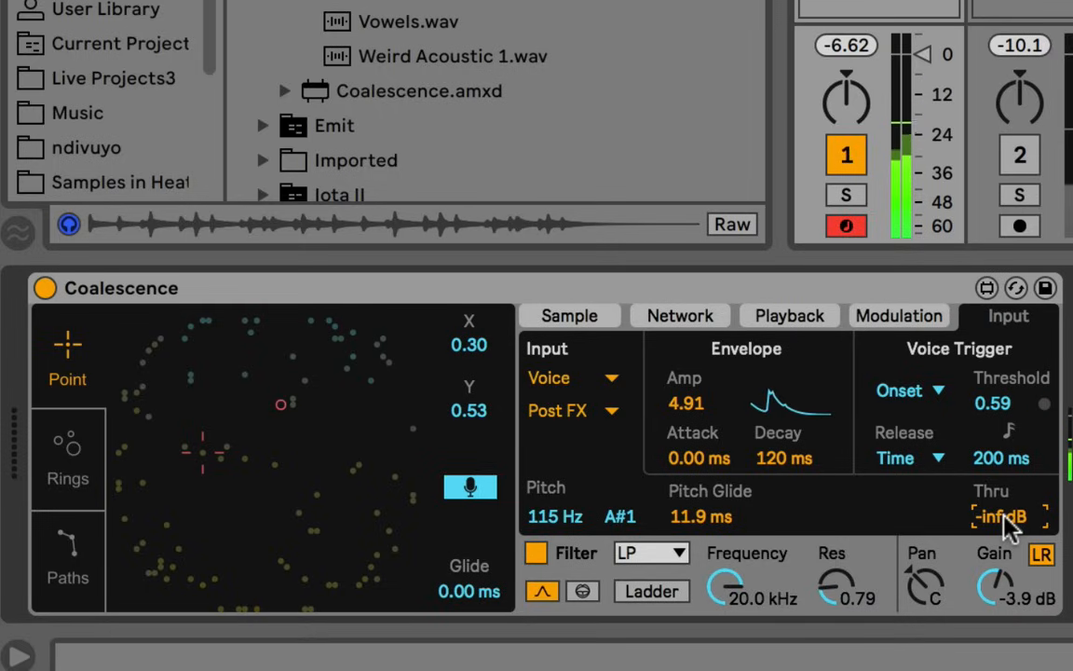
{"action": "left_click", "coordinate": [1019, 154]}
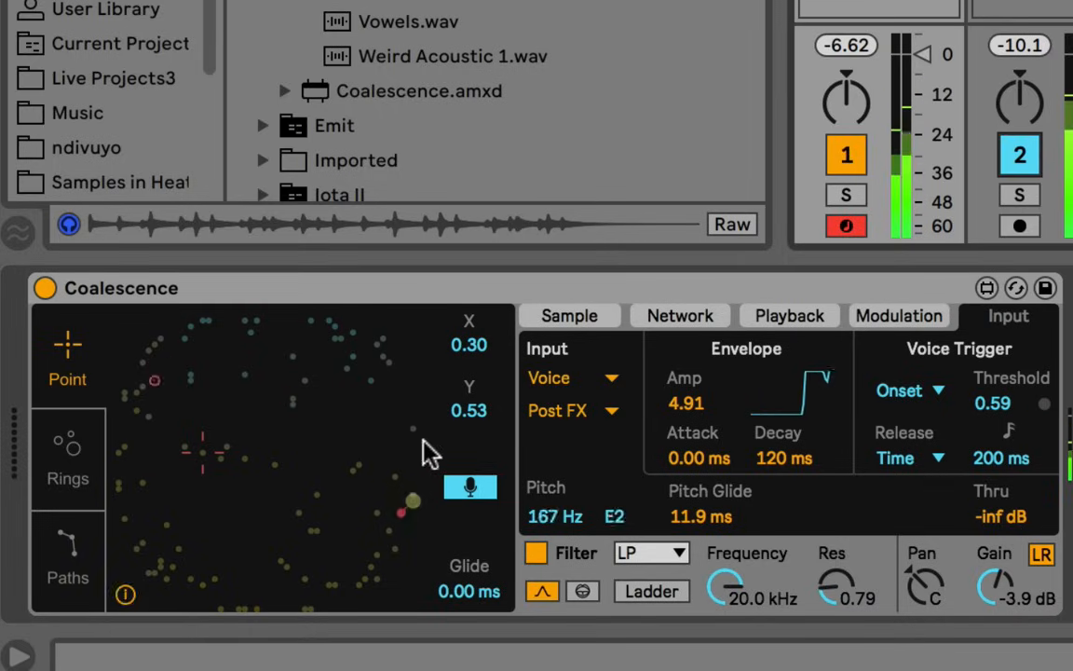
{"action": "left_click", "coordinate": [845, 154]}
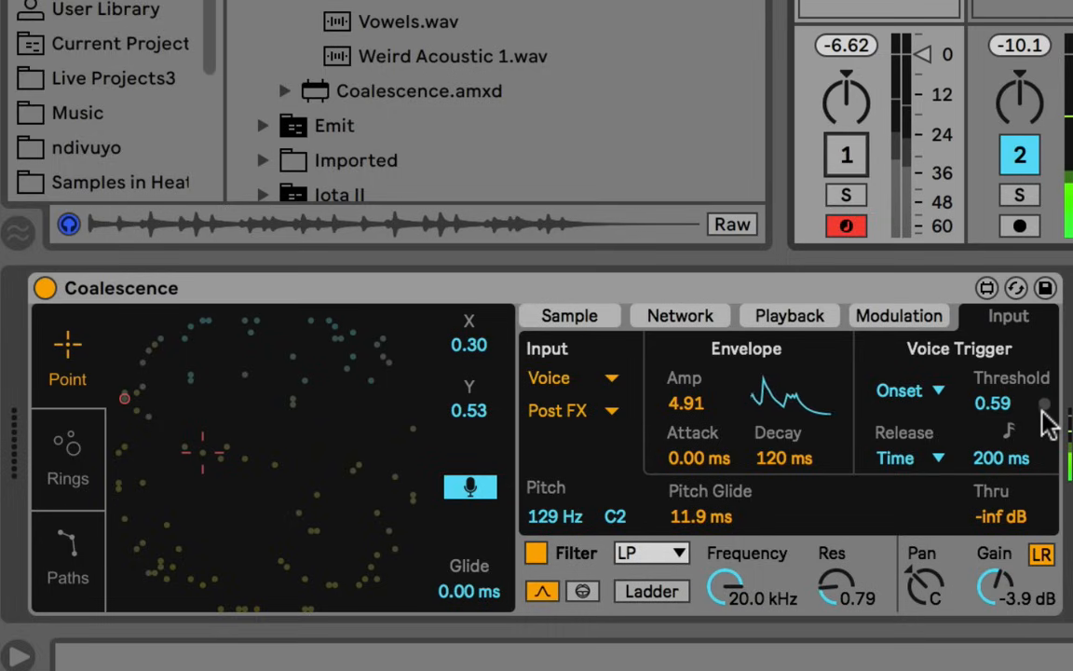
Step: Keep the voice trigger on Onset and set its Release time to 1.09 s
{"action": "left_click", "coordinate": [587, 317]}
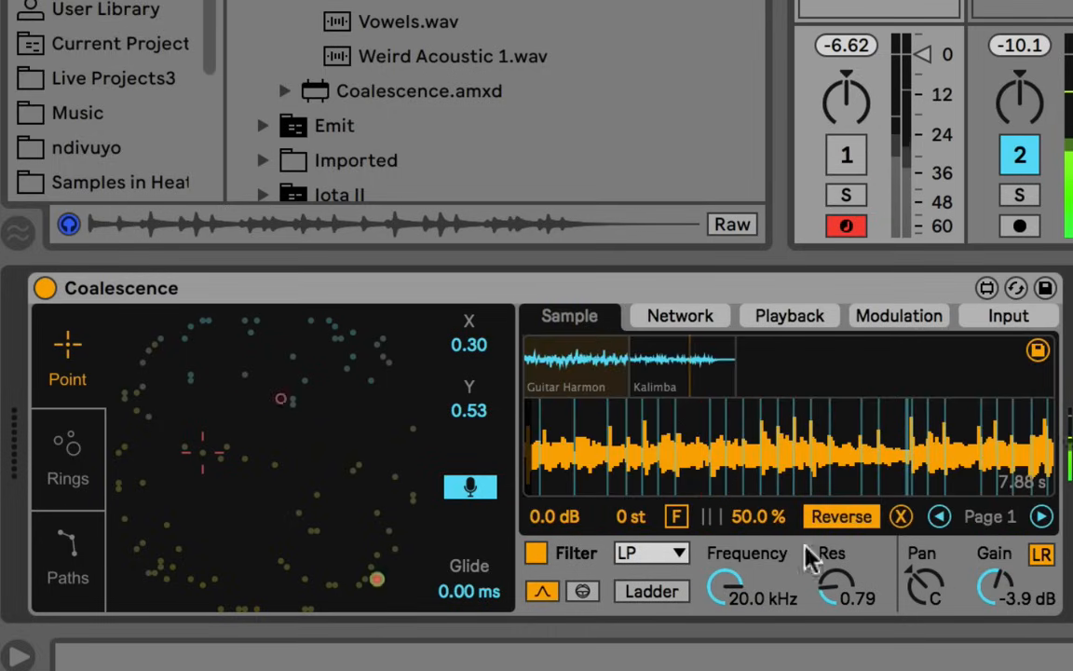
{"action": "left_click", "coordinate": [976, 315]}
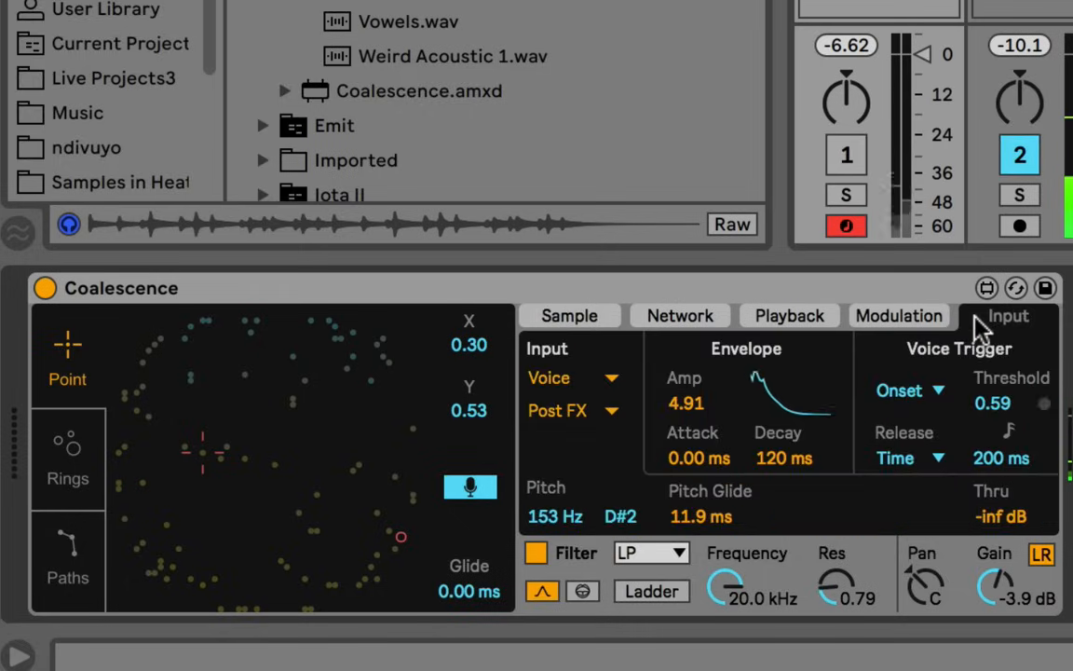
{"action": "left_click", "coordinate": [939, 393]}
{"action": "left_click", "coordinate": [940, 390]}
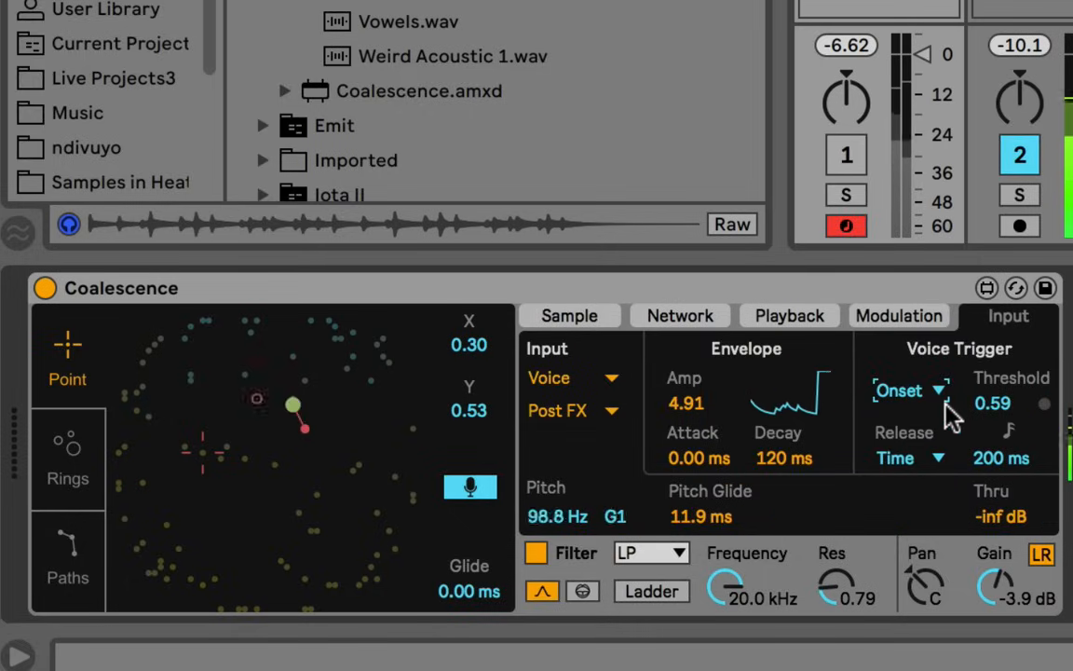
{"action": "left_click_drag", "start_coordinate": [987, 456], "coordinate": [987, 410]}
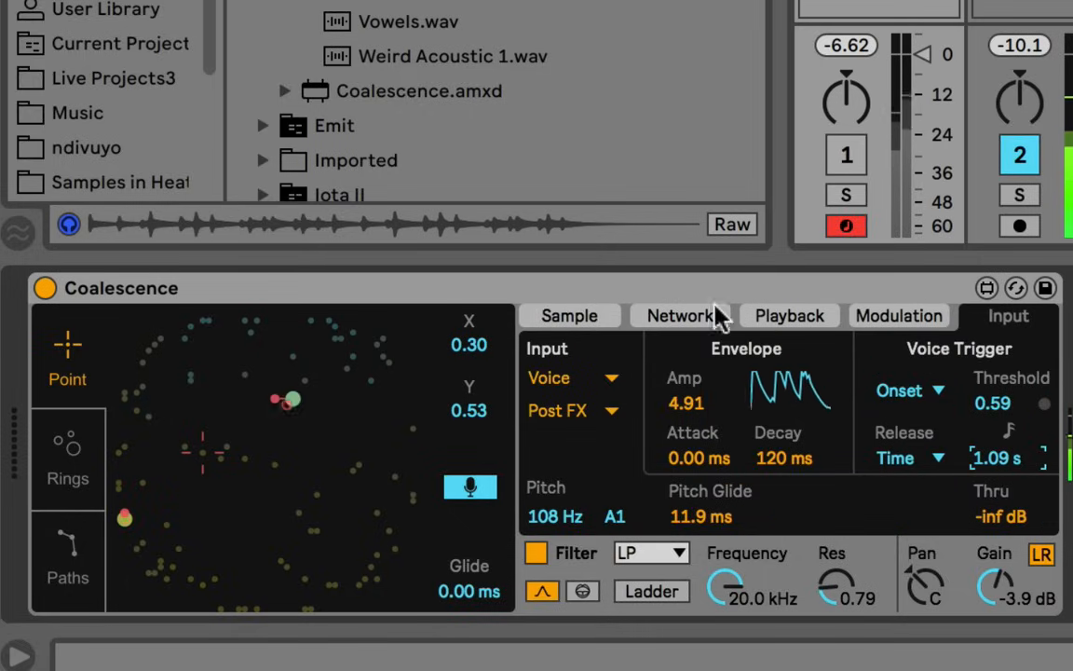
Step: Show the sample settings, reactivate track 1, and lower its volume to about -6 dB
{"action": "left_click", "coordinate": [610, 319]}
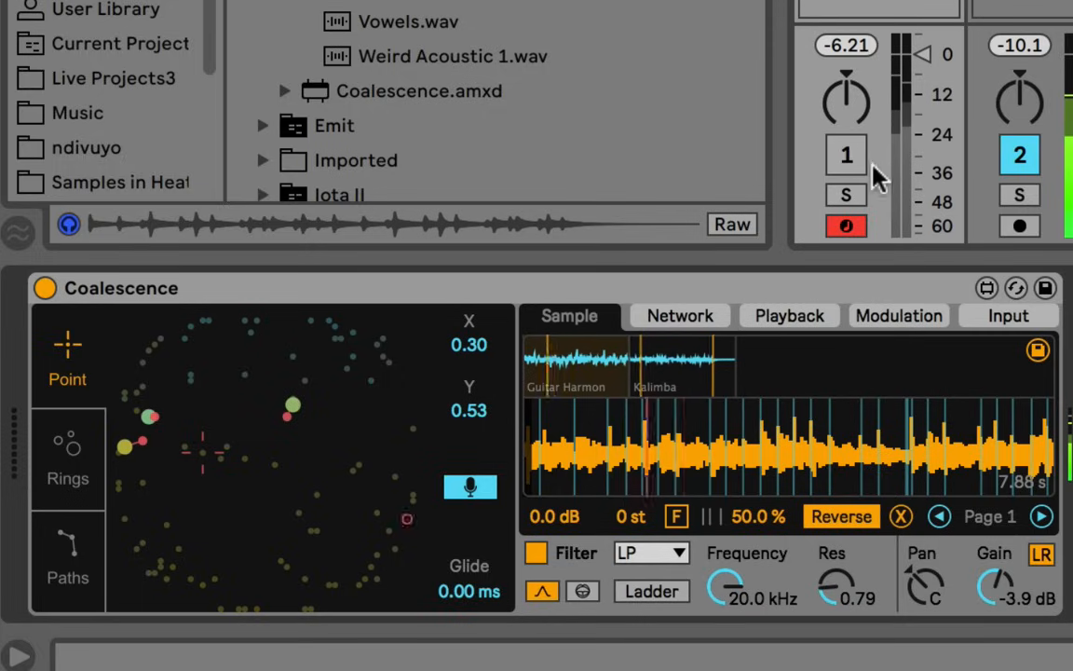
{"action": "left_click", "coordinate": [848, 156]}
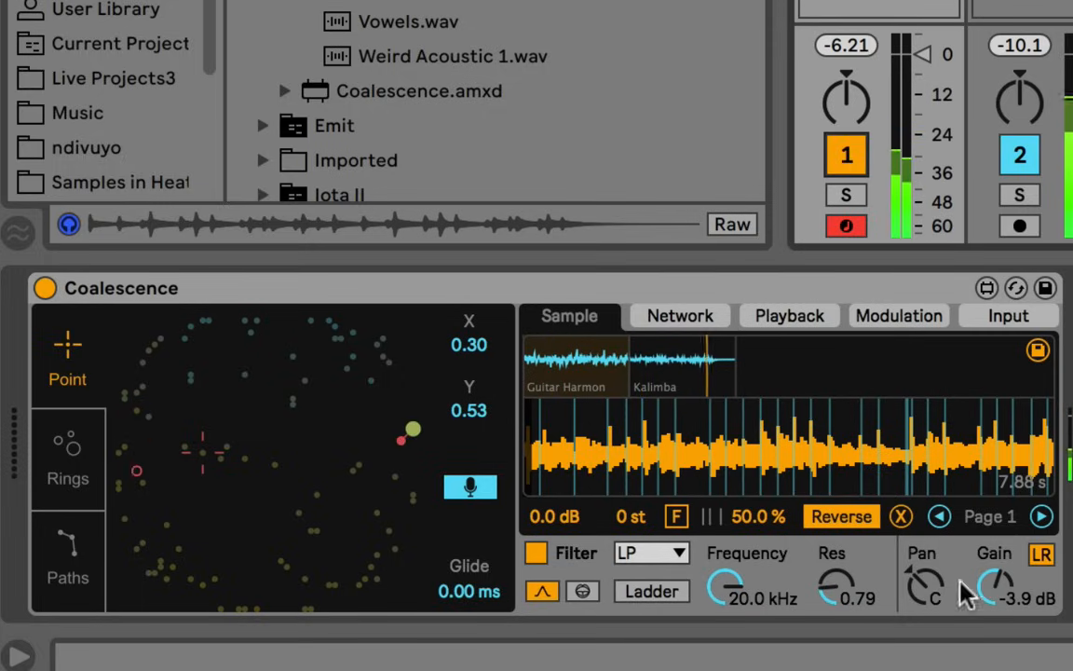
{"action": "left_click_drag", "start_coordinate": [923, 163], "coordinate": [923, 70]}
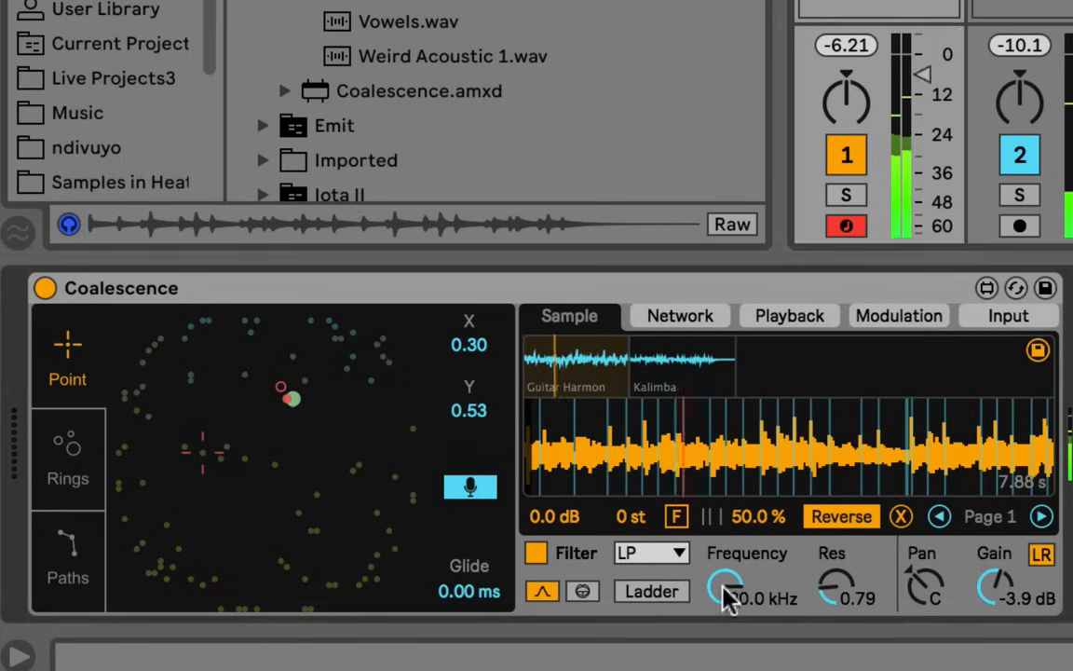
Step: Set the low-pass filter's Frequency to 341 Hz and its Res to 5.80
{"action": "left_click_drag", "start_coordinate": [724, 586], "coordinate": [724, 651]}
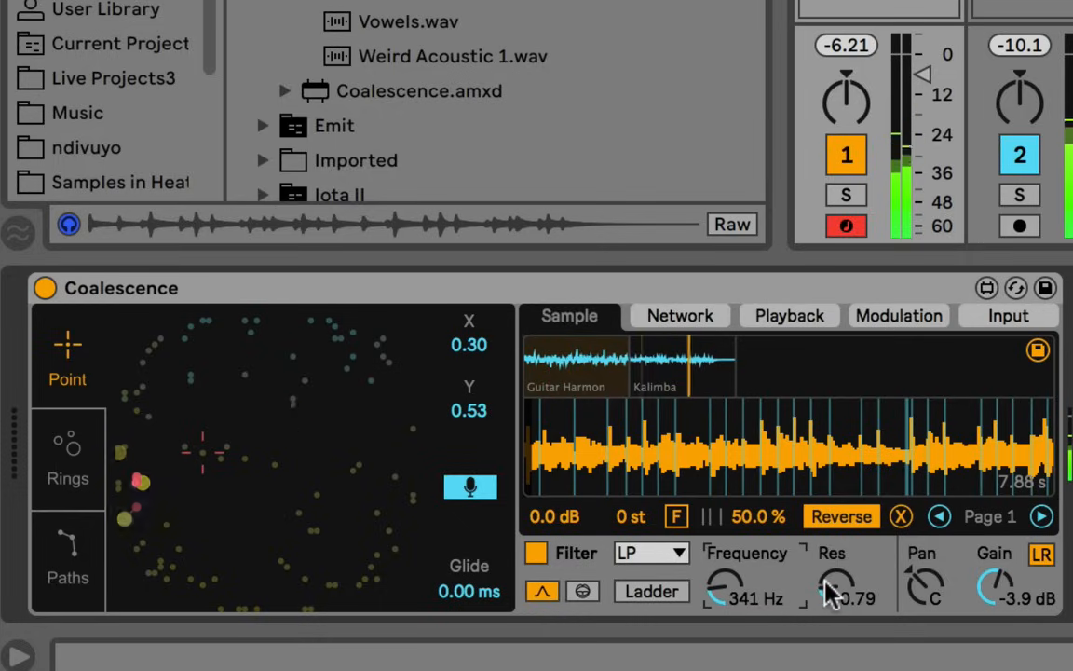
{"action": "left_click_drag", "start_coordinate": [830, 586], "coordinate": [830, 553]}
{"action": "left_click_drag", "start_coordinate": [721, 594], "coordinate": [721, 595]}
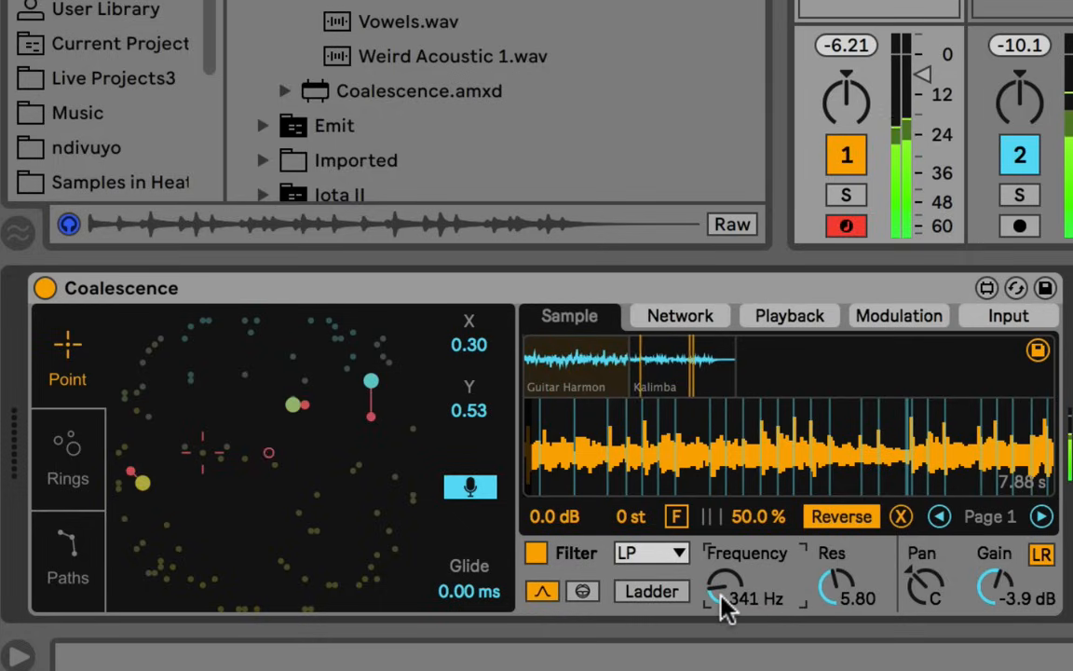
Step: Try the filter's Ladder mode with the LP24 type, and return to the standard LP filter
{"action": "left_click", "coordinate": [657, 596]}
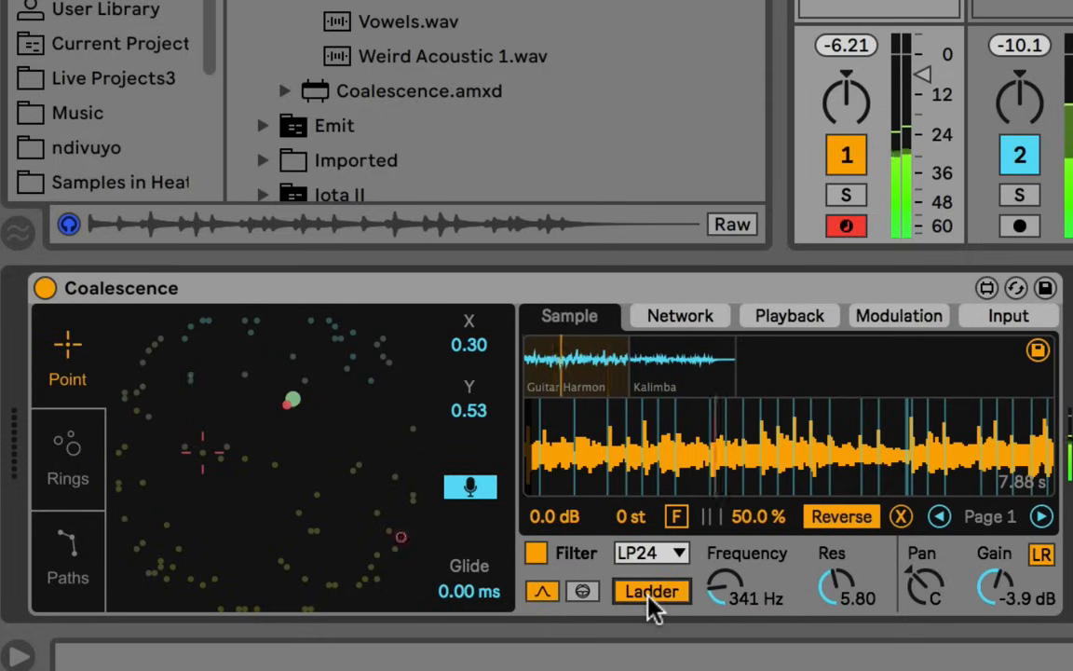
{"action": "left_click", "coordinate": [678, 553]}
{"action": "left_click", "coordinate": [678, 552]}
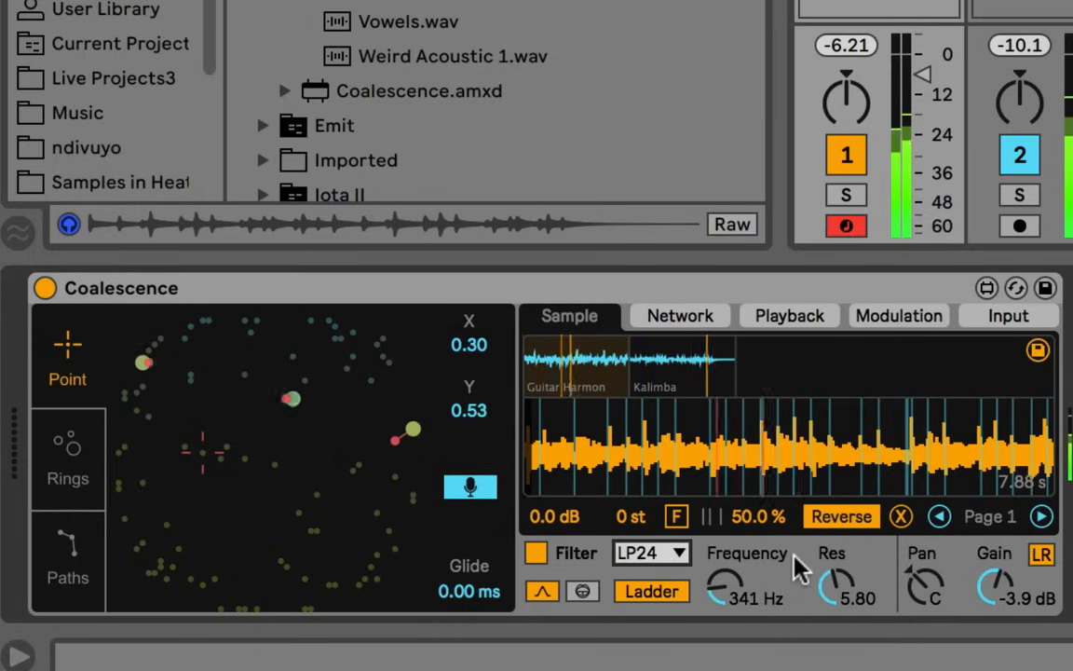
{"action": "left_click", "coordinate": [660, 593]}
{"action": "left_click", "coordinate": [659, 594]}
{"action": "left_click", "coordinate": [661, 594]}
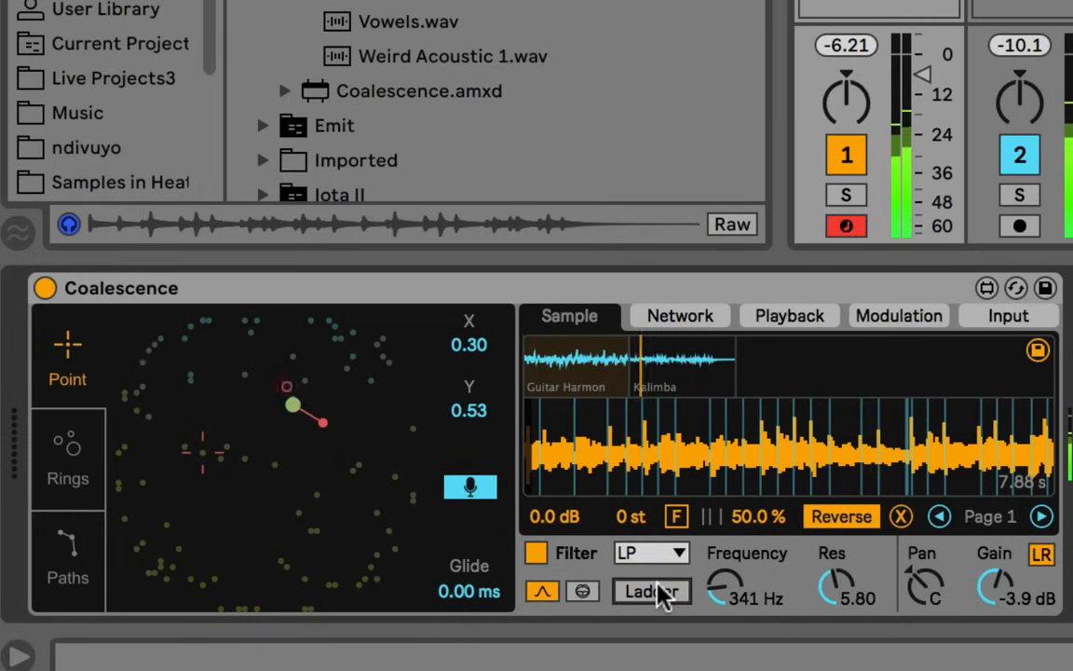
Step: Switch the filter to its formant mode and set Formant to 0.63
{"action": "left_click", "coordinate": [583, 592]}
{"action": "left_click", "coordinate": [641, 591]}
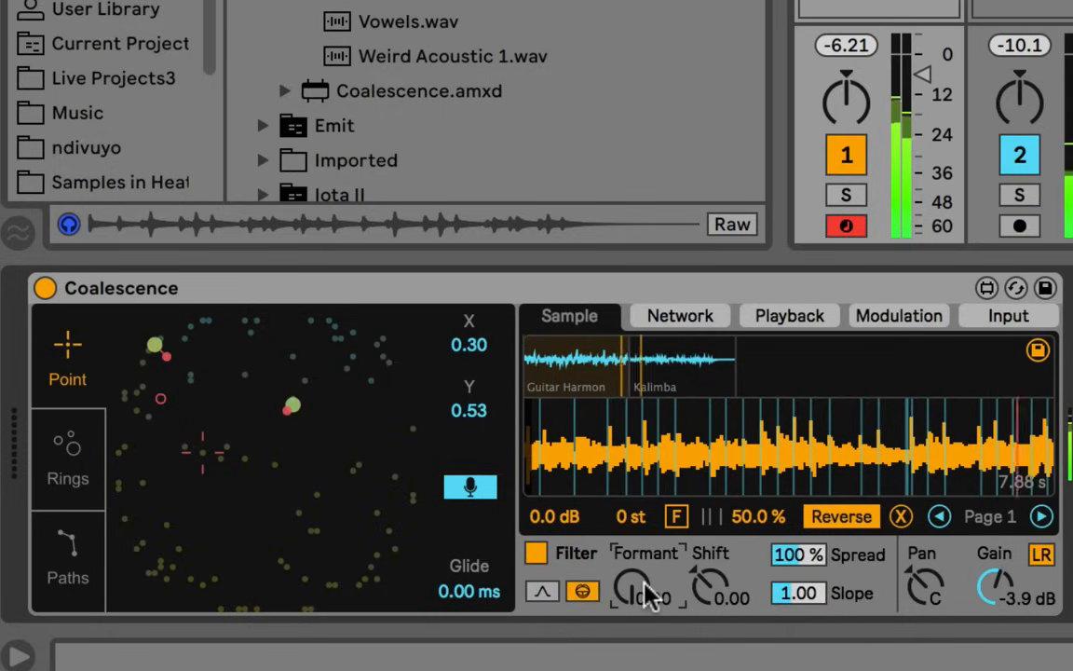
{"action": "mouse_move", "coordinate": [641, 590]}
{"action": "left_mouse_down"}
{"action": "mouse_move", "coordinate": [641, 553]}
{"action": "mouse_move", "coordinate": [641, 615]}
{"action": "mouse_move", "coordinate": [641, 577]}
{"action": "mouse_move", "coordinate": [642, 599]}
{"action": "left_mouse_up"}
Step: Try shifting the formant filter by -45.3 and reset Shift to 0.00
{"action": "left_click", "coordinate": [731, 594]}
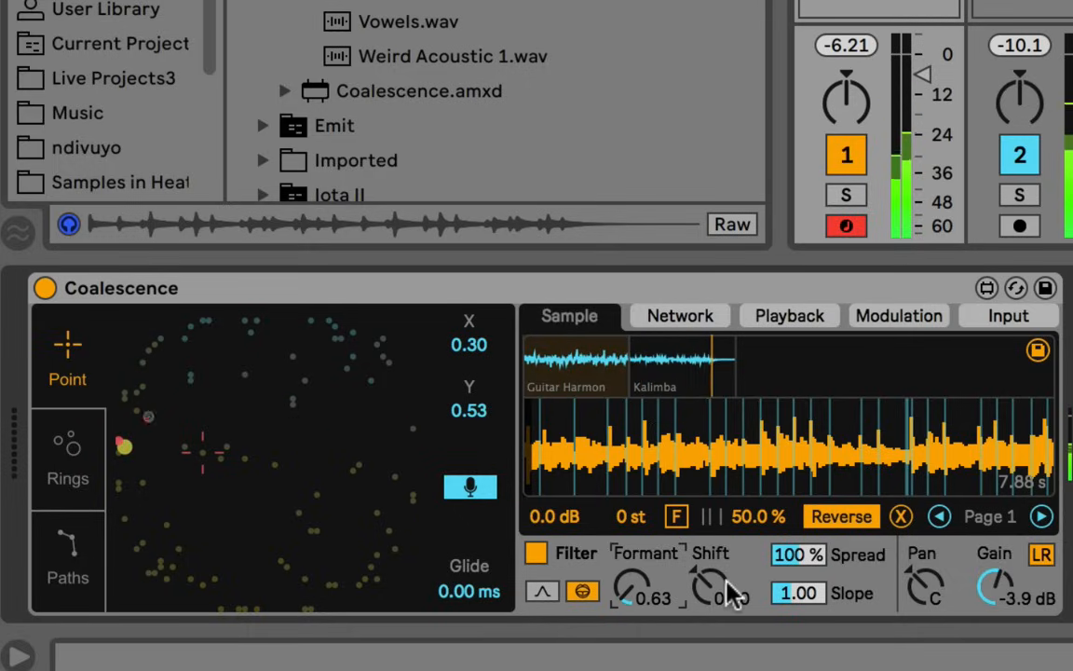
{"action": "mouse_move", "coordinate": [731, 595]}
{"action": "left_mouse_down"}
{"action": "mouse_move", "coordinate": [731, 563]}
{"action": "mouse_move", "coordinate": [731, 615]}
{"action": "left_mouse_up"}
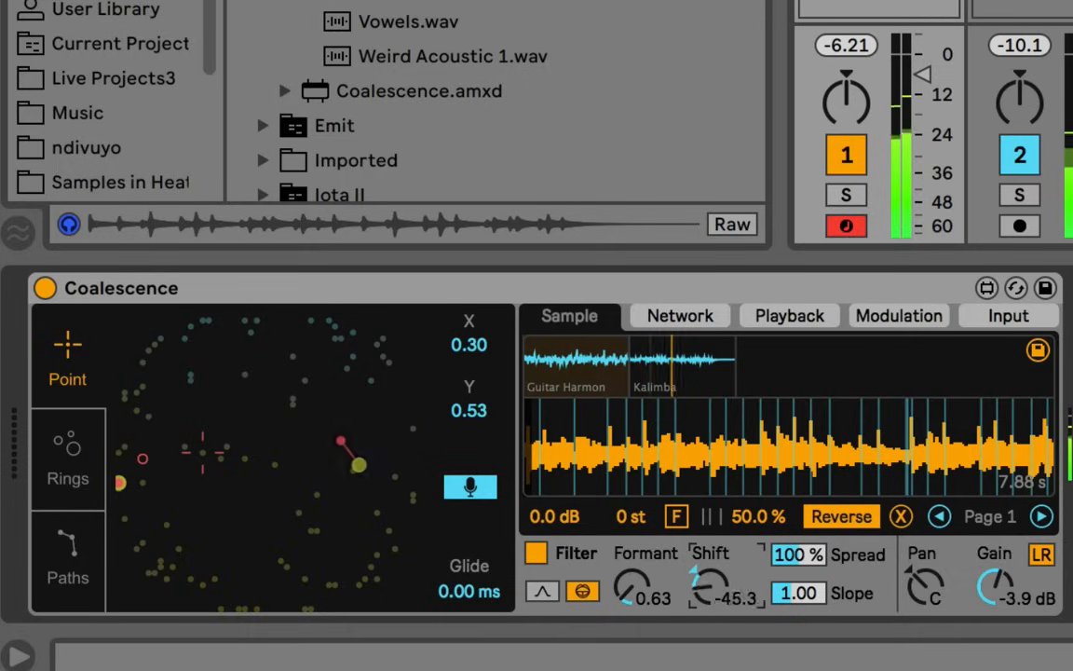
{"action": "left_click_drag", "start_coordinate": [731, 574], "coordinate": [731, 570]}
{"action": "double_click", "coordinate": [724, 577]}
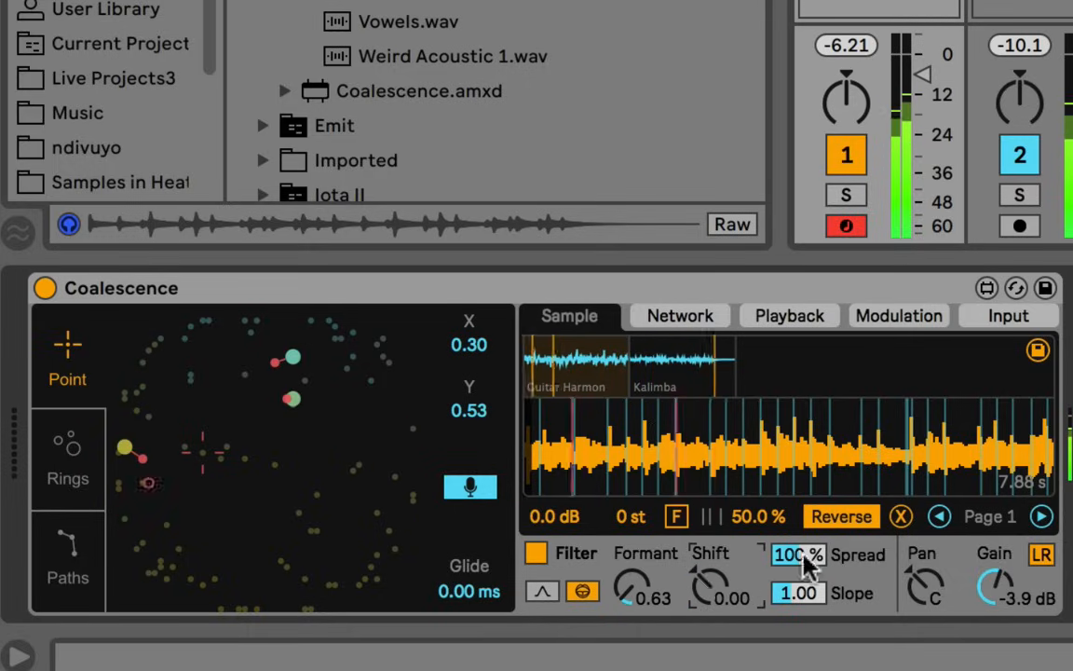
Step: Set Formant to 1.01 while trying low and high Slope values such as 0.22, and reset Slope to 1.00
{"action": "left_click", "coordinate": [830, 579]}
{"action": "mouse_move", "coordinate": [825, 604]}
{"action": "left_mouse_down"}
{"action": "mouse_move", "coordinate": [825, 647]}
{"action": "mouse_move", "coordinate": [820, 603]}
{"action": "left_mouse_up"}
{"action": "left_click_drag", "start_coordinate": [652, 604], "coordinate": [652, 577]}
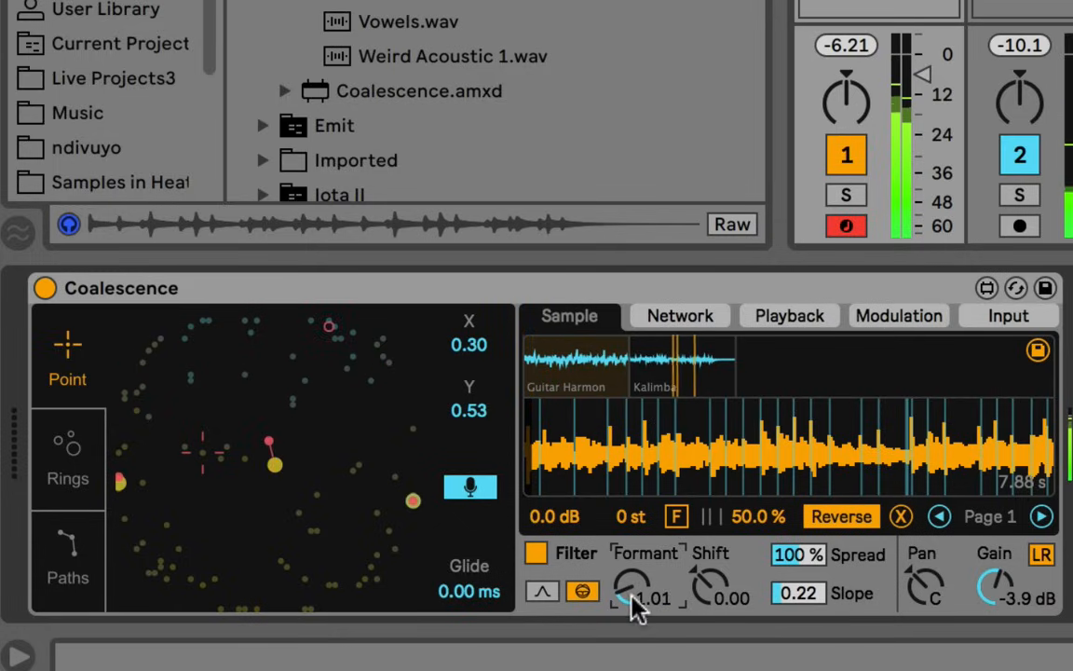
{"action": "mouse_move", "coordinate": [814, 604]}
{"action": "left_mouse_down"}
{"action": "mouse_move", "coordinate": [814, 563]}
{"action": "mouse_move", "coordinate": [815, 601]}
{"action": "left_mouse_up"}
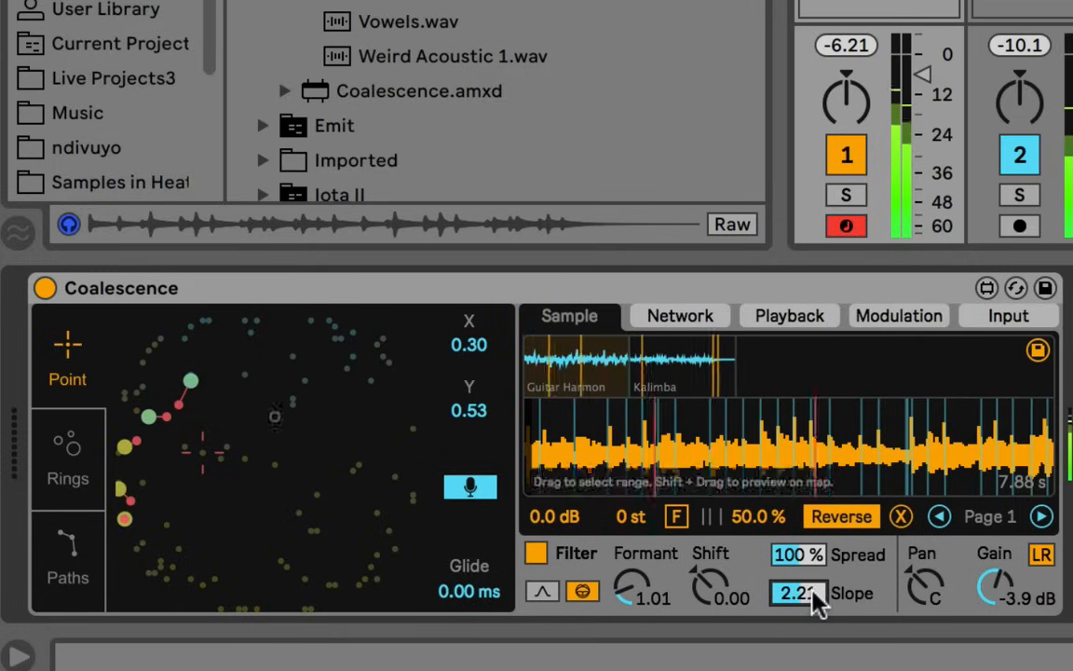
{"action": "double_click", "coordinate": [814, 601]}
{"action": "left_click", "coordinate": [798, 557]}
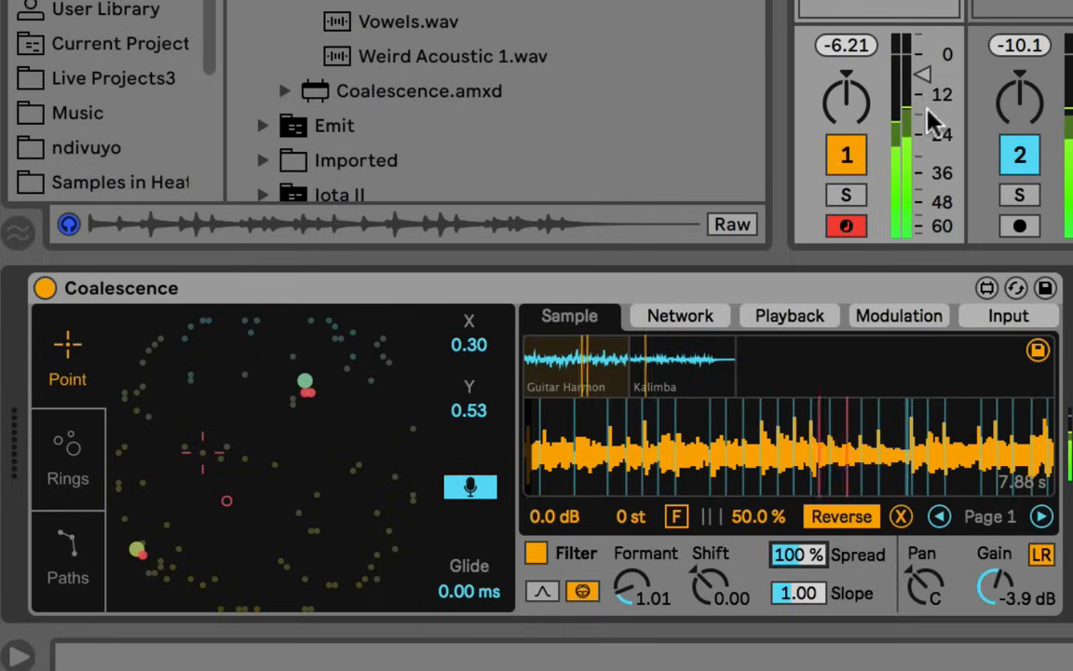
Step: Lower track 1's volume to just below -12 dB and return the filter to the standard LP mode
{"action": "left_click_drag", "start_coordinate": [923, 75], "coordinate": [923, 105]}
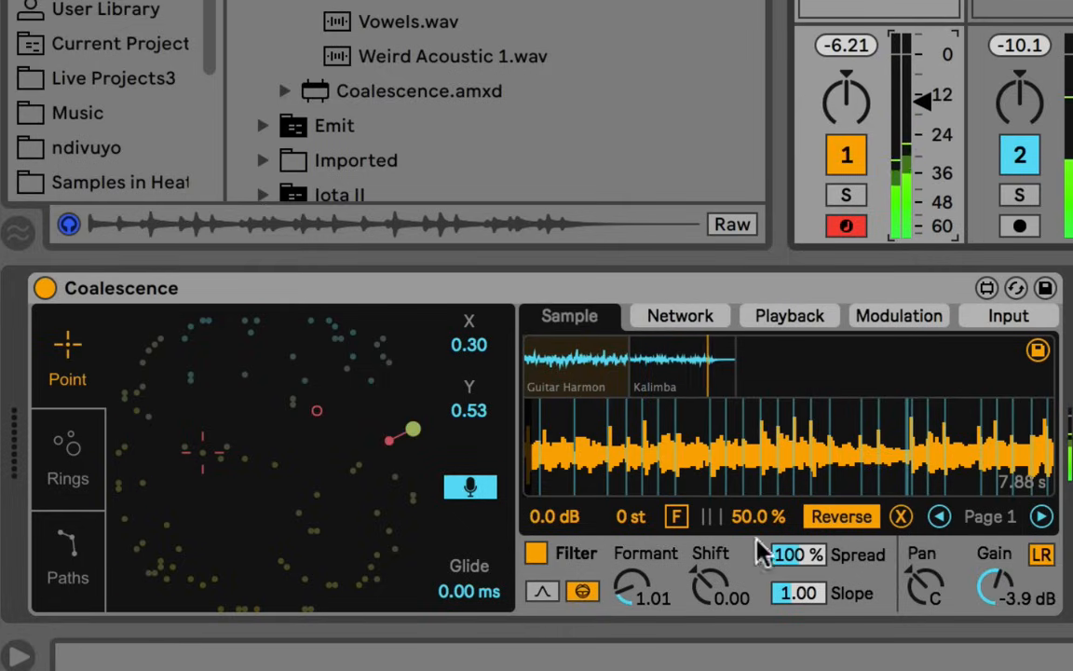
{"action": "left_click", "coordinate": [543, 591]}
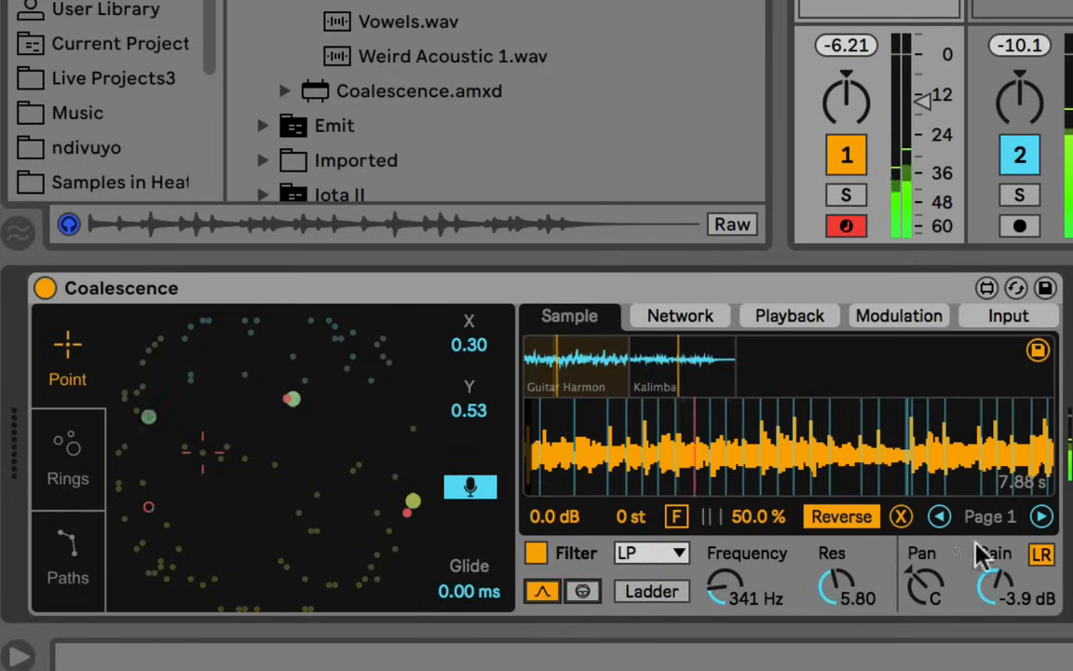
Step: Try panning the output and reset Pan to C, and compare the sound with LR off and on, leaving it on
{"action": "left_click_drag", "start_coordinate": [925, 590], "coordinate": [925, 617]}
{"action": "double_click", "coordinate": [925, 589]}
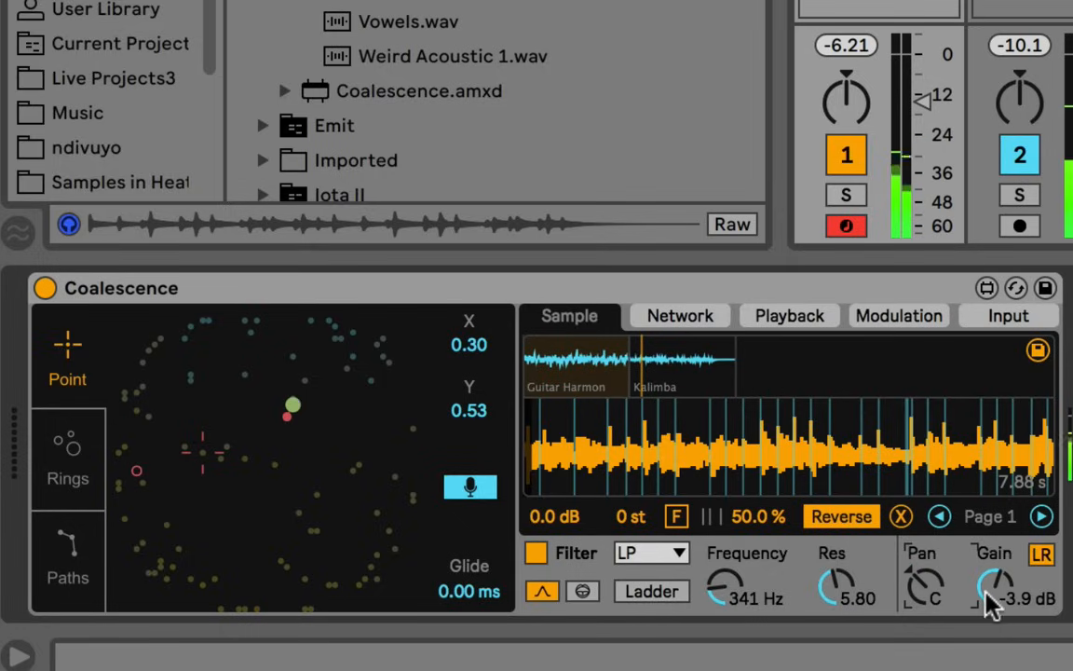
{"action": "left_click", "coordinate": [1042, 556]}
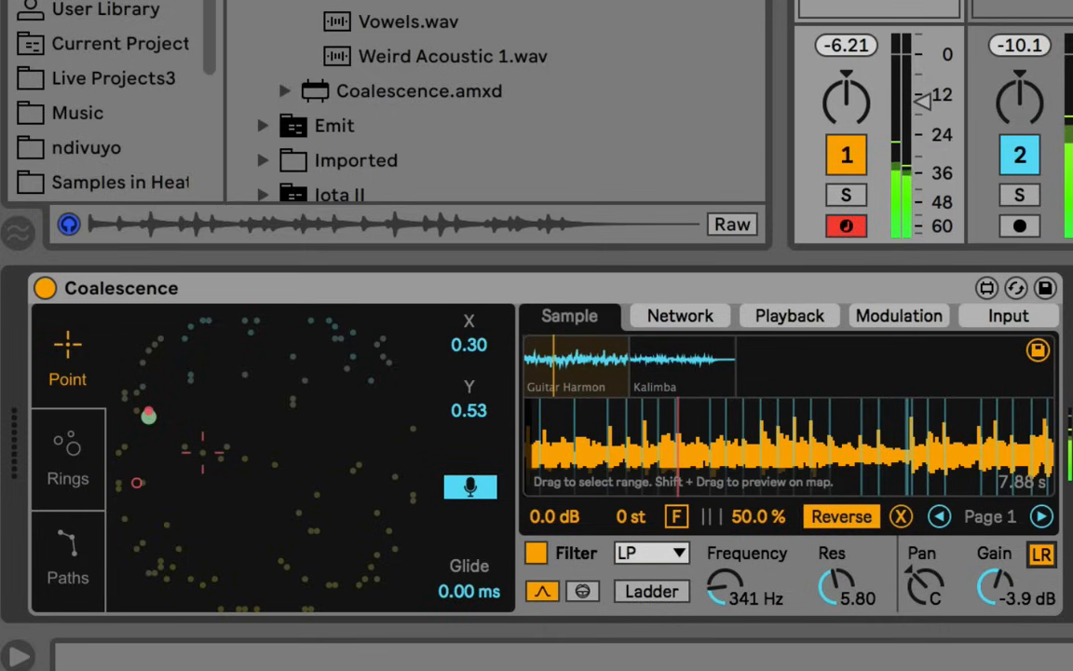
{"action": "left_click", "coordinate": [1042, 557]}
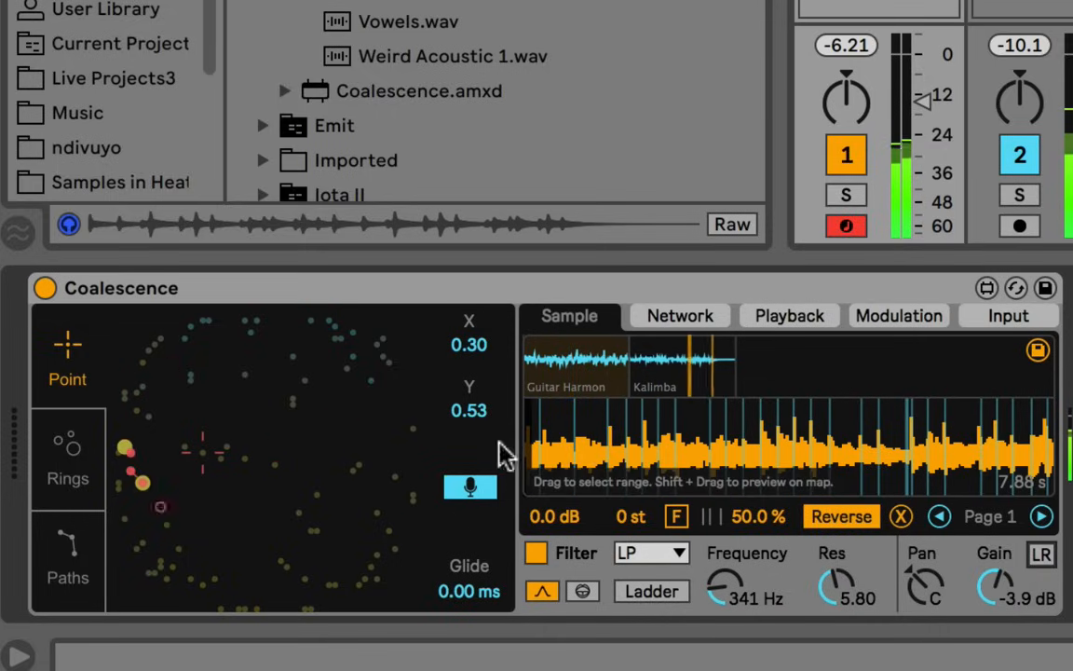
{"action": "left_click", "coordinate": [1043, 556]}
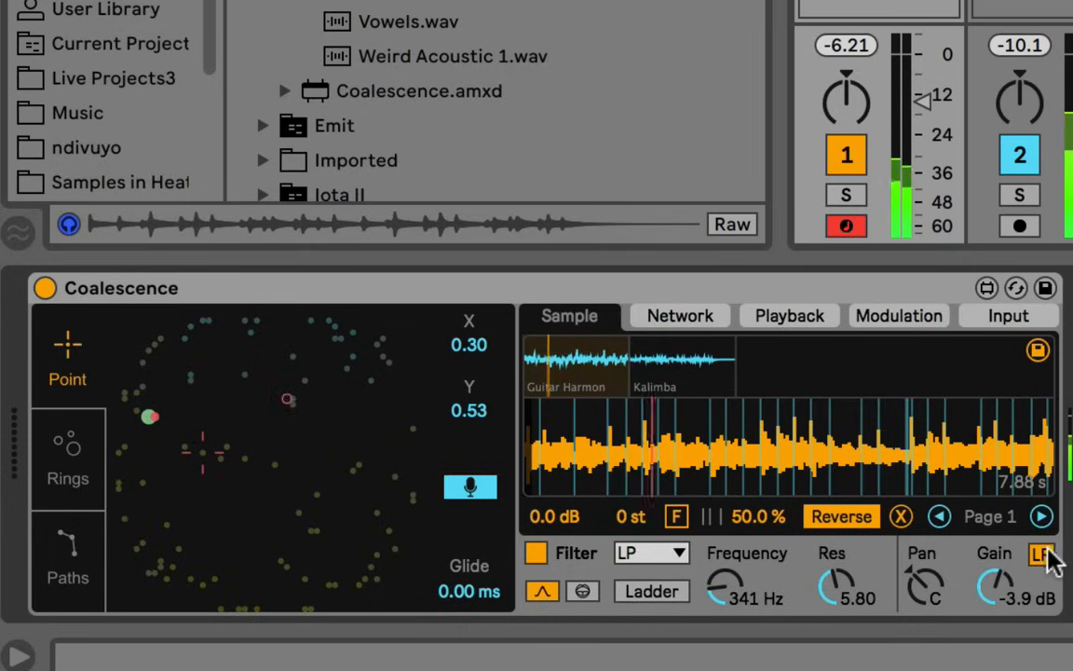
{"action": "left_click", "coordinate": [1042, 556]}
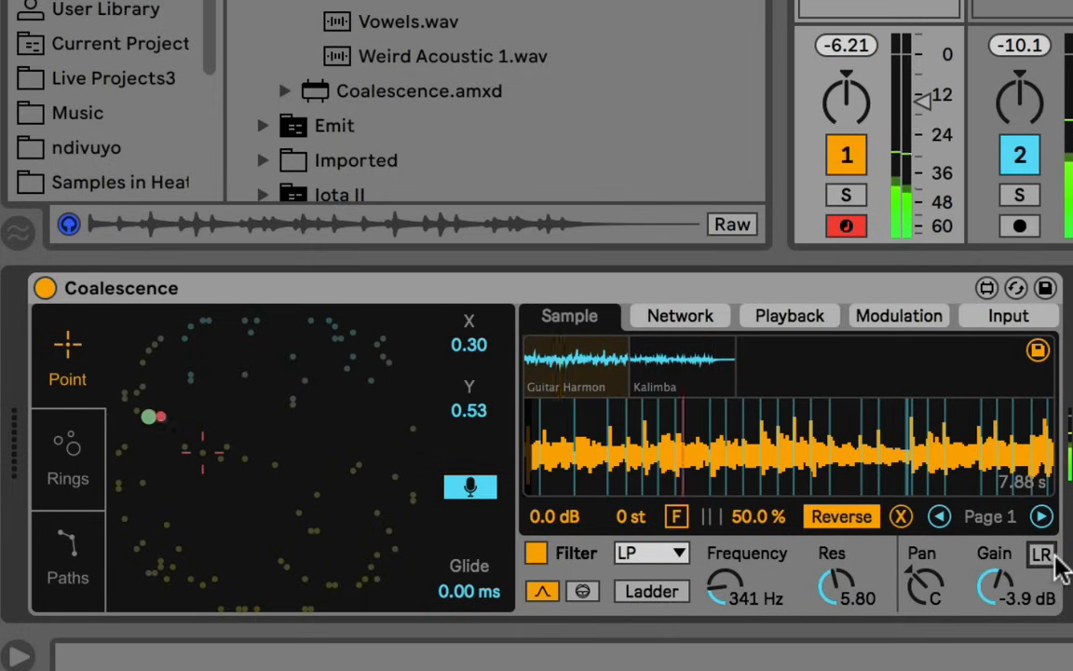
{"action": "left_click", "coordinate": [1045, 555]}
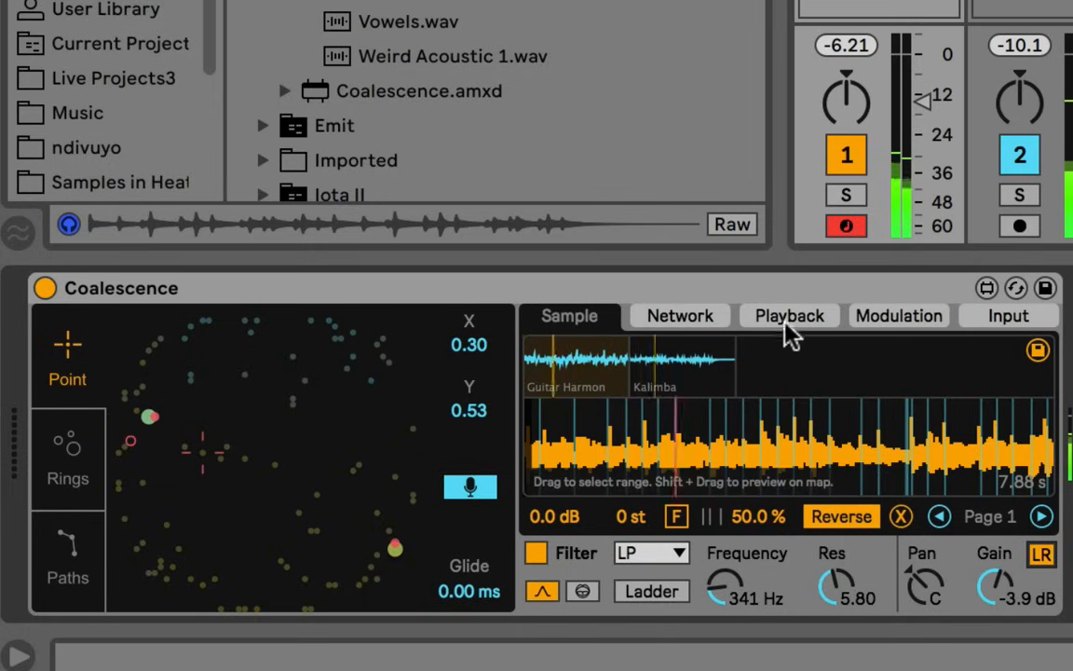
Step: Set the point's Glide to 48.0 ms, and look through the Network, Input and Modulation settings before returning to Sample
{"action": "left_click_drag", "start_coordinate": [486, 591], "coordinate": [466, 601]}
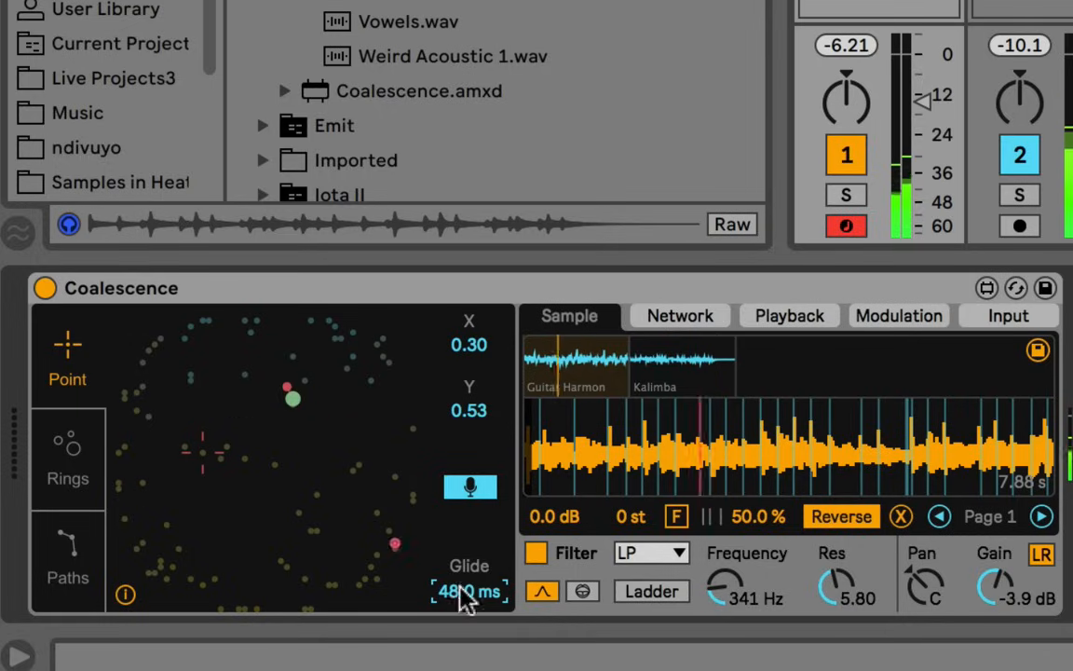
{"action": "left_click", "coordinate": [706, 318]}
{"action": "left_click", "coordinate": [980, 321]}
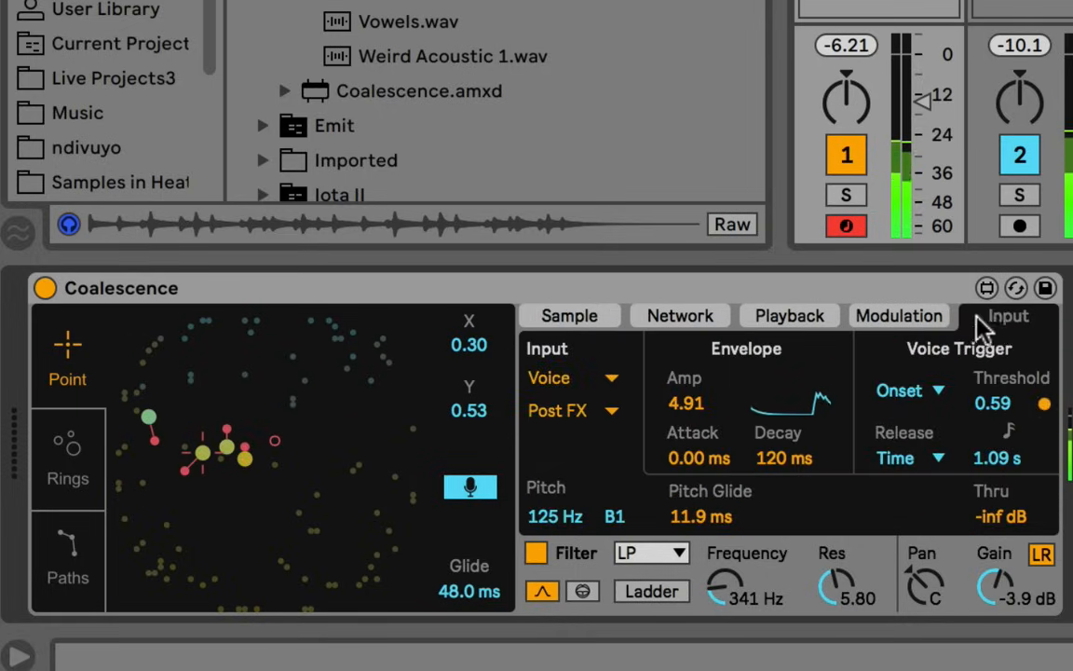
{"action": "left_click", "coordinate": [899, 317]}
{"action": "left_click", "coordinate": [551, 315]}
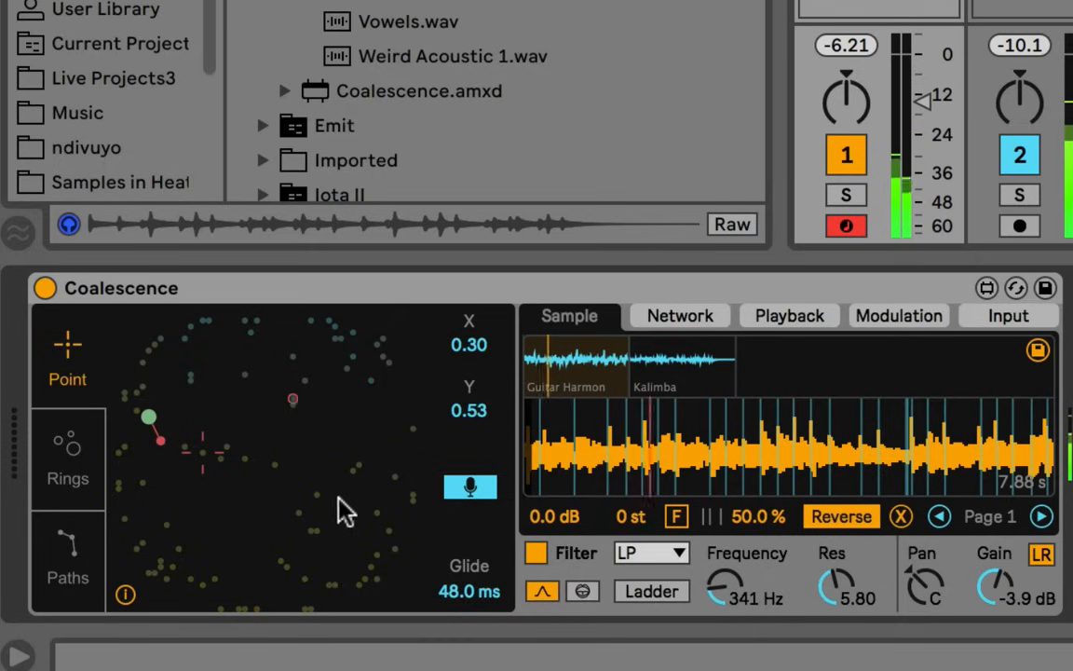
Step: Look at the Paths and Rings map modes and return to Point mode
{"action": "left_click", "coordinate": [64, 559]}
{"action": "left_click", "coordinate": [54, 438]}
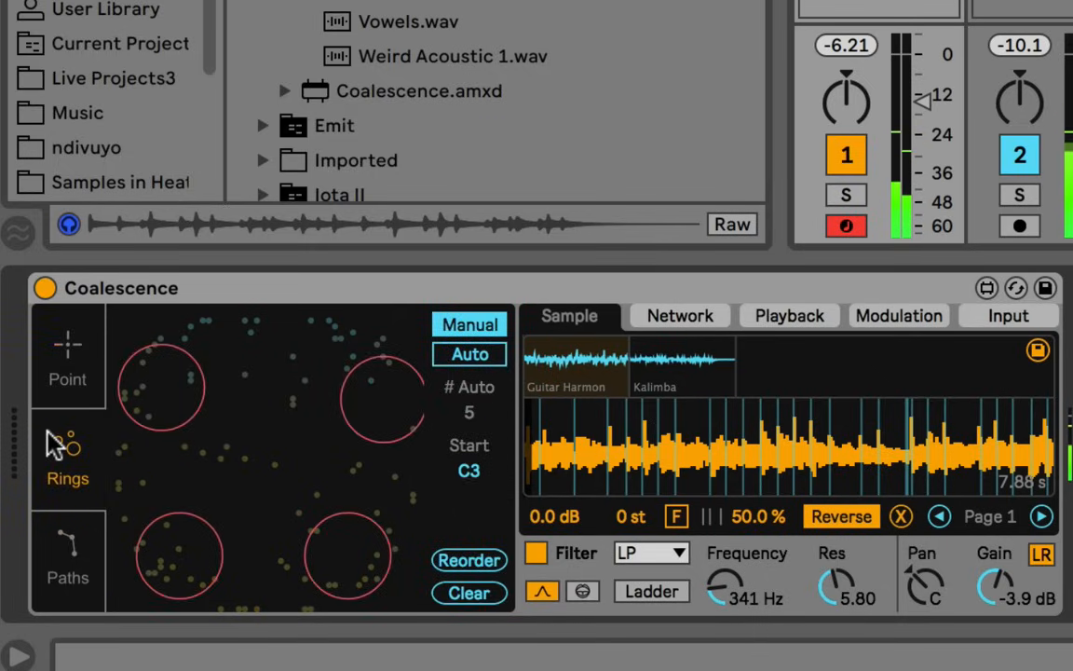
{"action": "left_click", "coordinate": [63, 548]}
{"action": "left_click", "coordinate": [69, 368]}
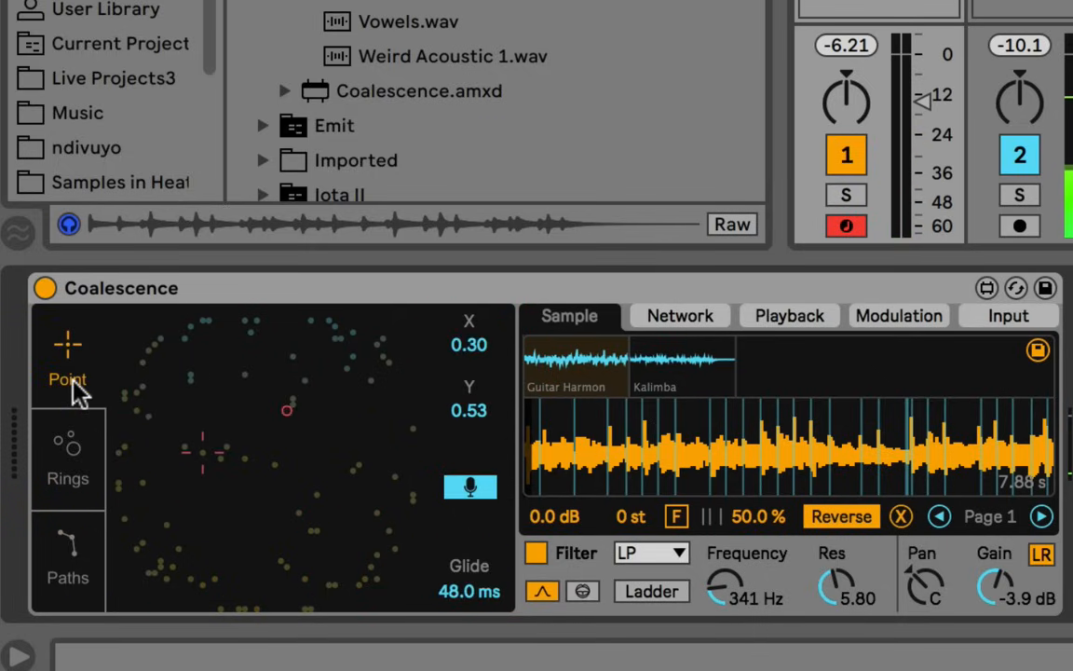